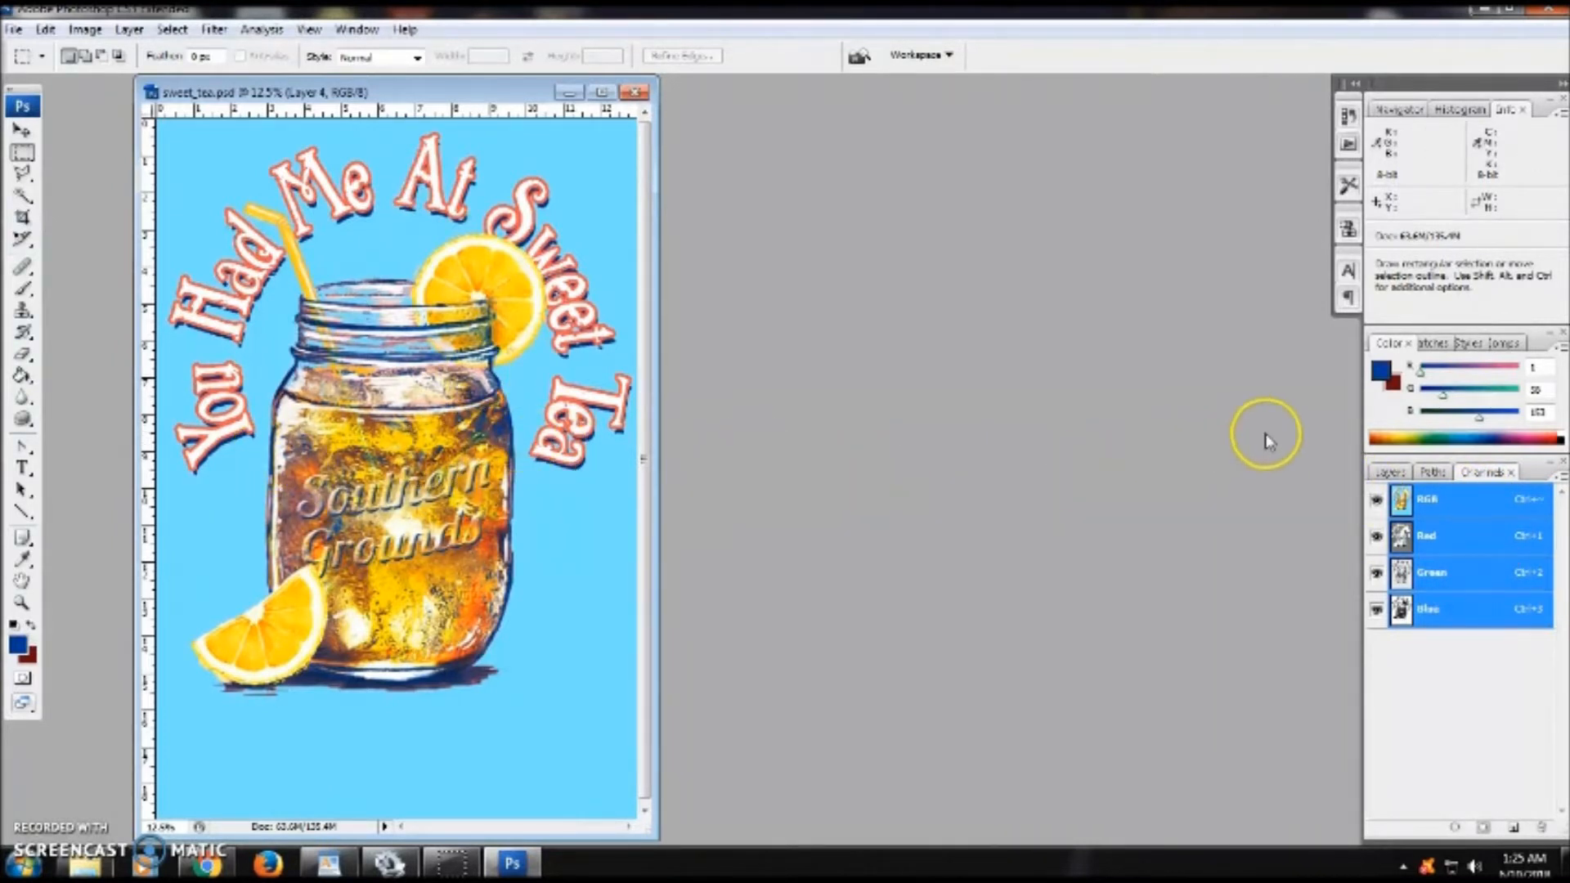
# - Switch to the layers list and hide the Background layer so the artwork sits on transparency
pyautogui.click(1378, 473)
pyautogui.click(1498, 476)
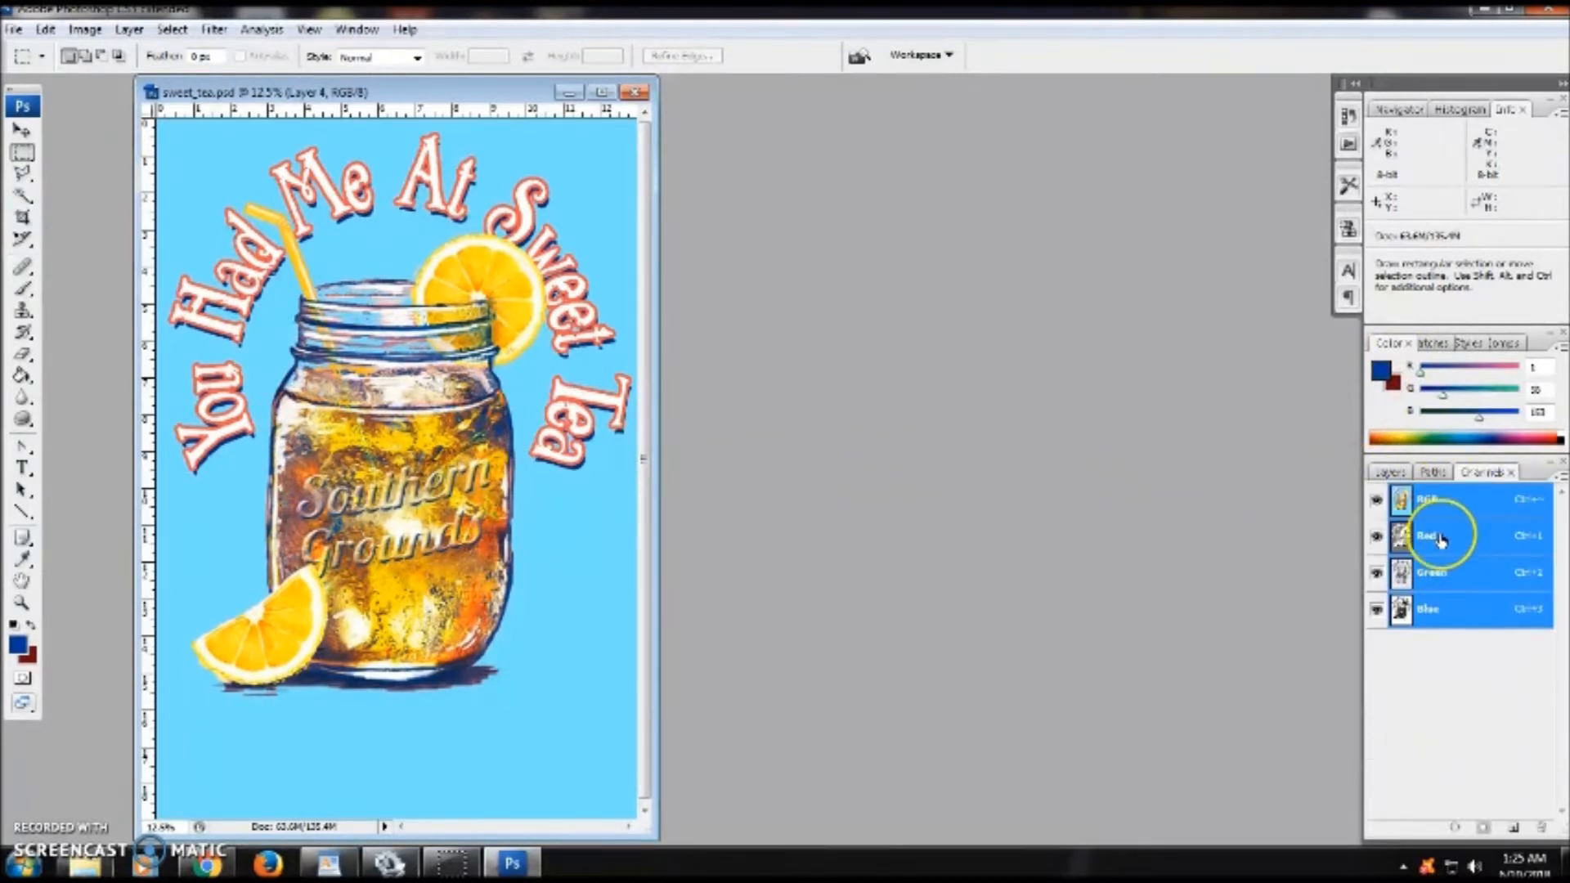
pyautogui.click(1384, 473)
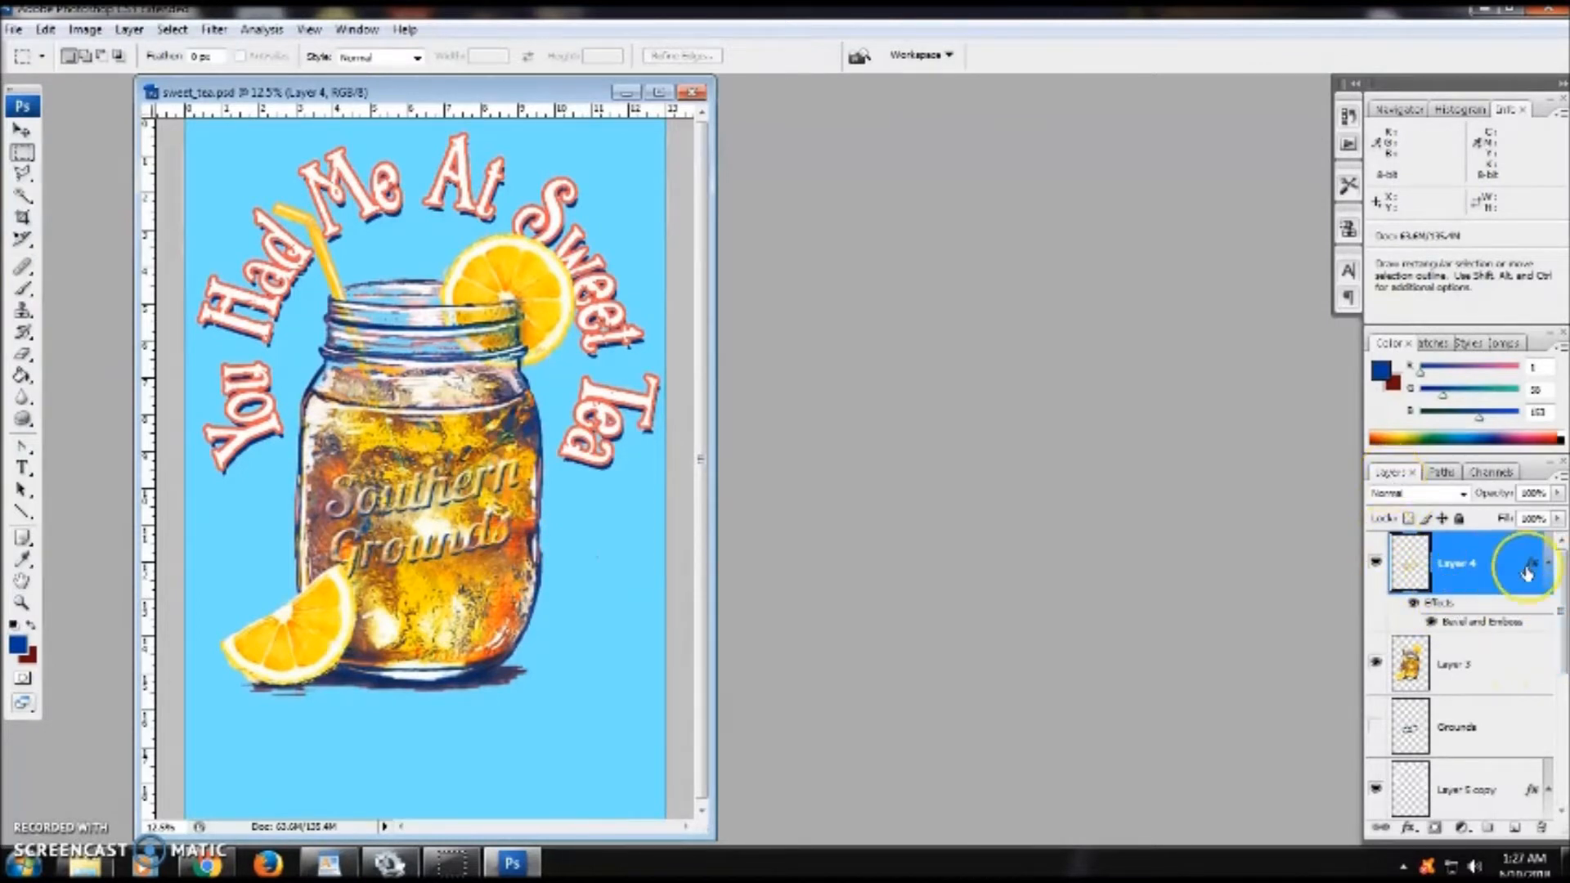
pyautogui.scroll(-5, 1513, 565)
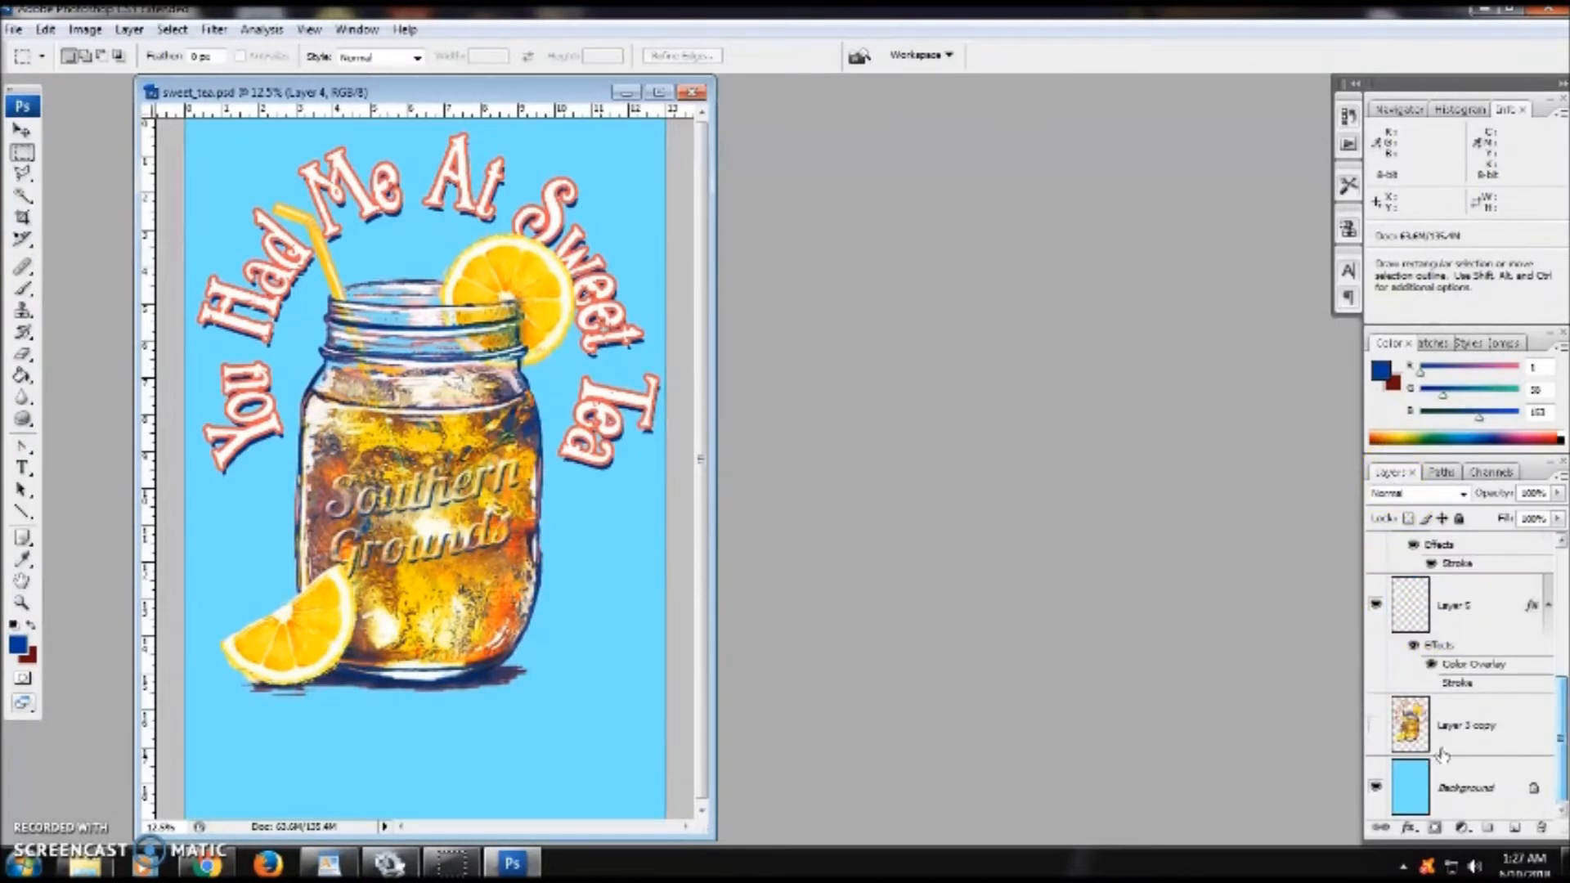
pyautogui.click(1378, 787)
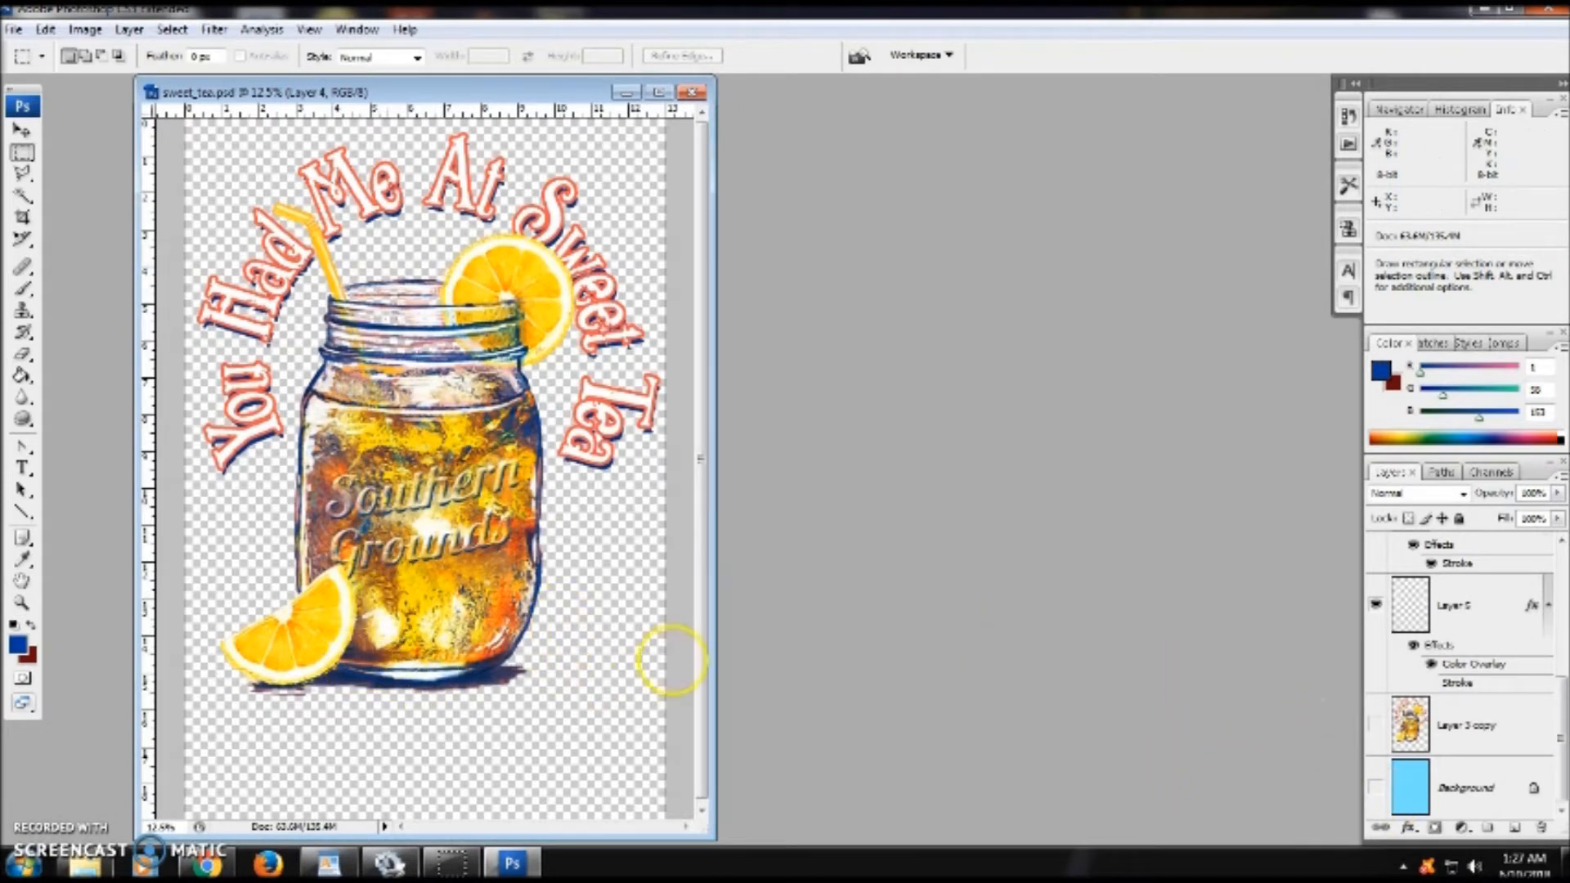
pyautogui.click(1374, 787)
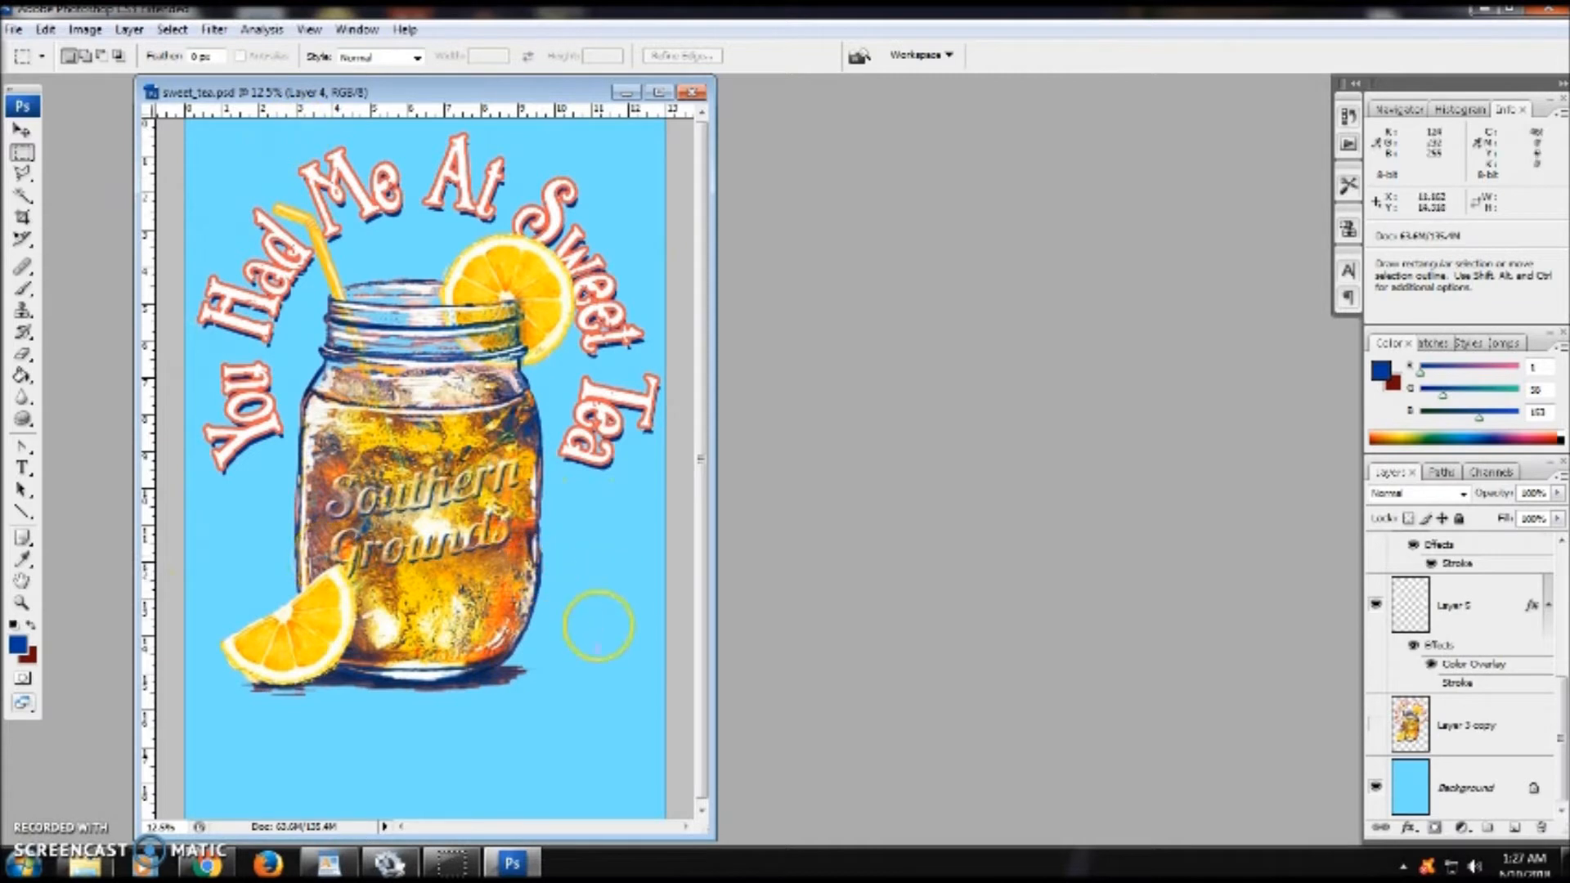
pyautogui.click(1377, 788)
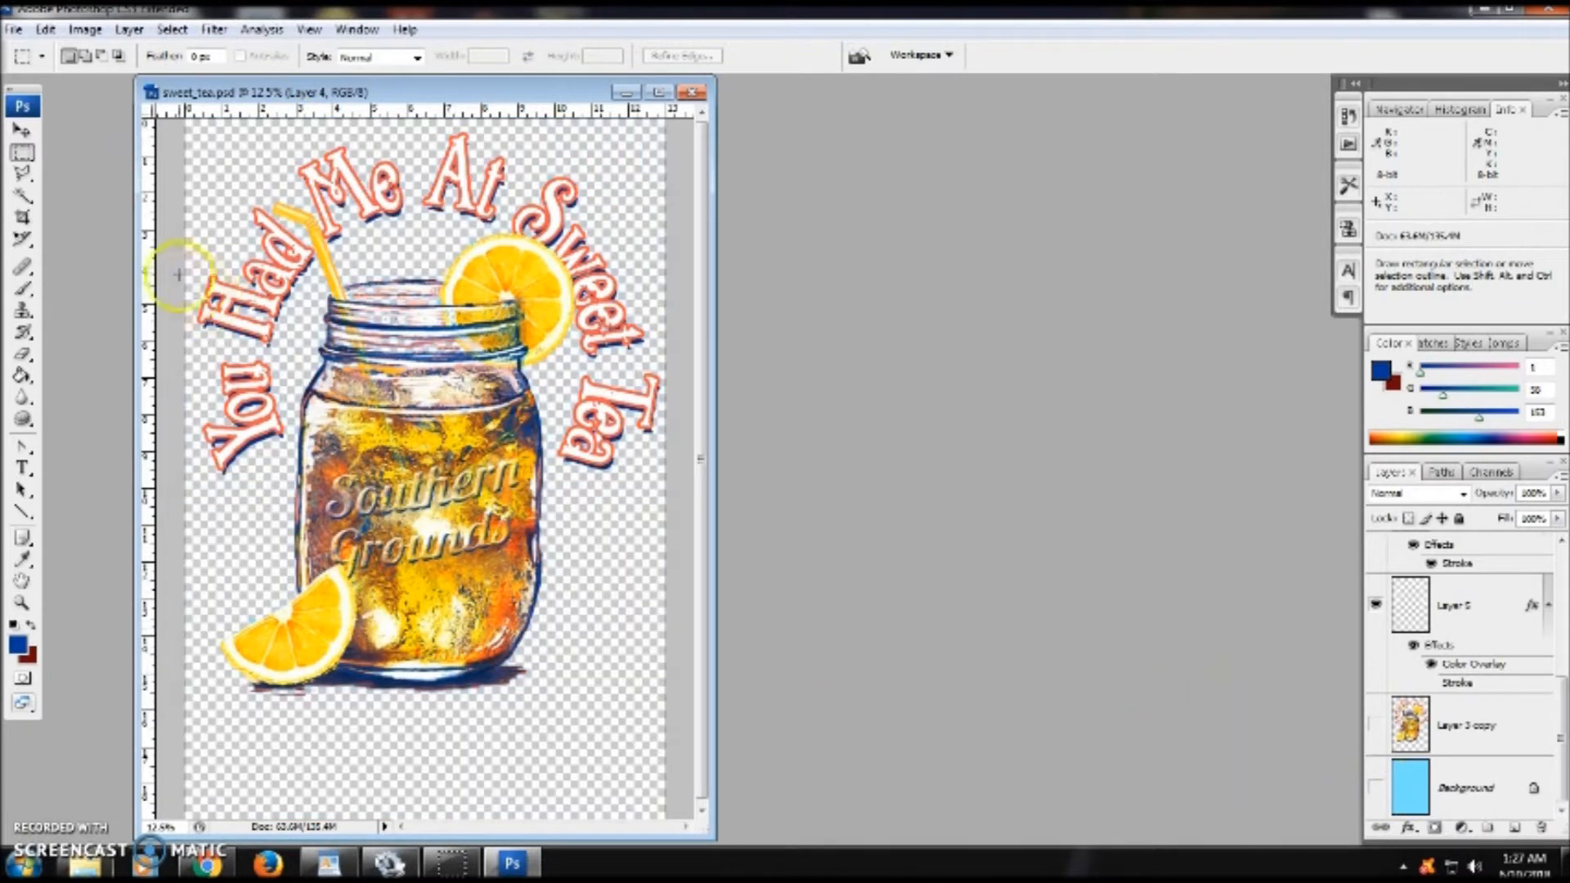
# - Select the whole canvas and copy the merged visible artwork
pyautogui.moveTo(711, 260); pyautogui.dragTo(708, 261)
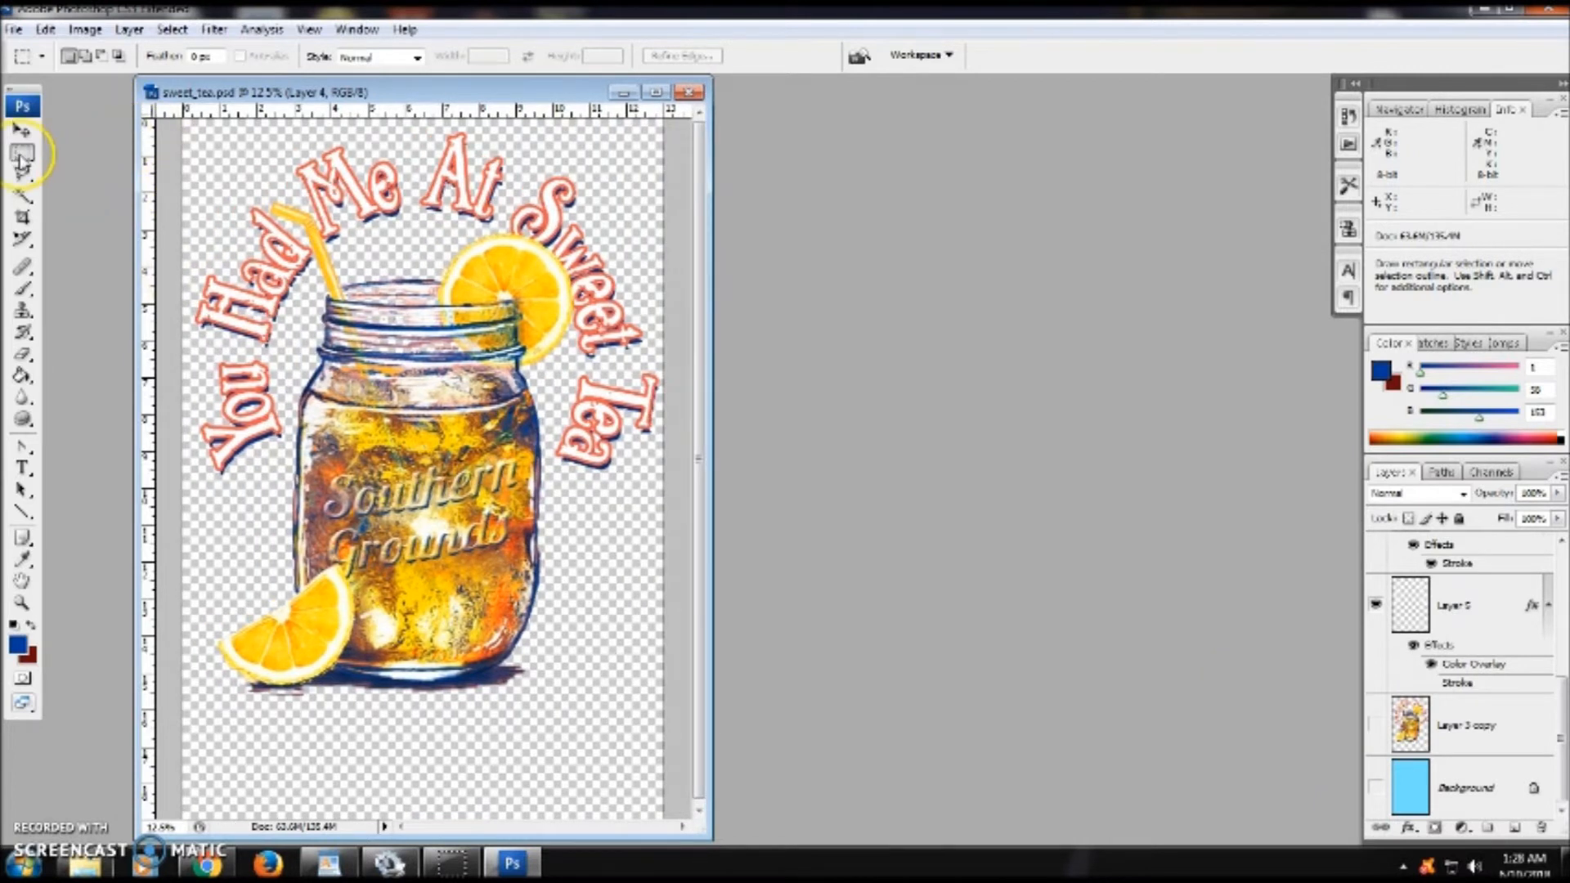
pyautogui.moveTo(155, 131)
pyautogui.mouseDown()
pyautogui.moveTo(170, 119)
pyautogui.moveTo(327, 229)
pyautogui.moveTo(683, 725)
pyautogui.mouseUp()
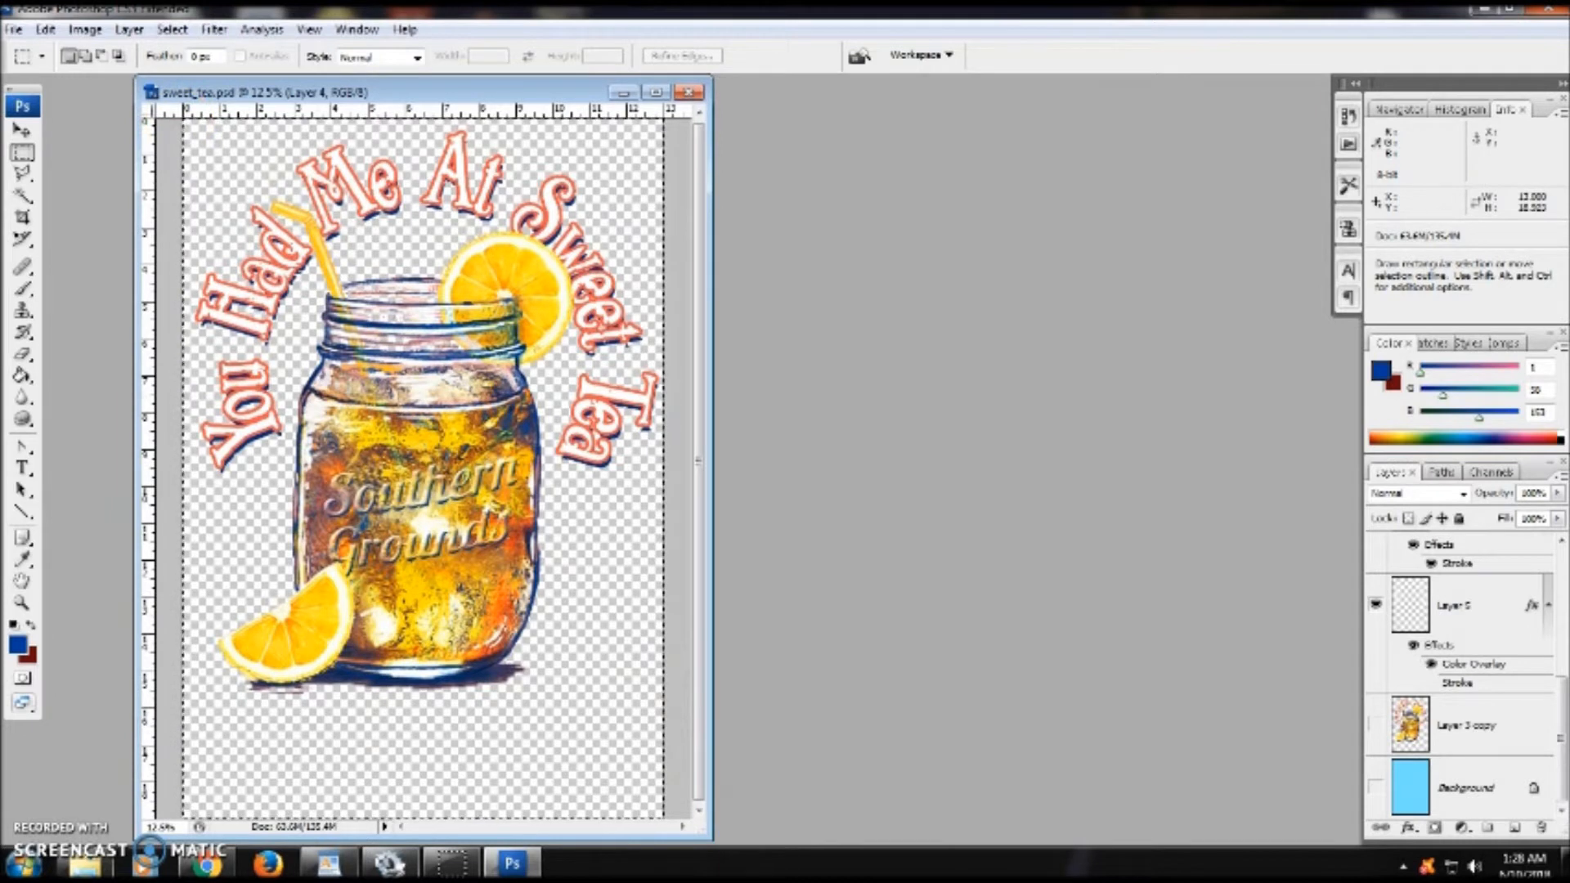
pyautogui.hotkey('ctrl', 'a')
pyautogui.moveTo(1562, 735); pyautogui.dragTo(1562, 594)
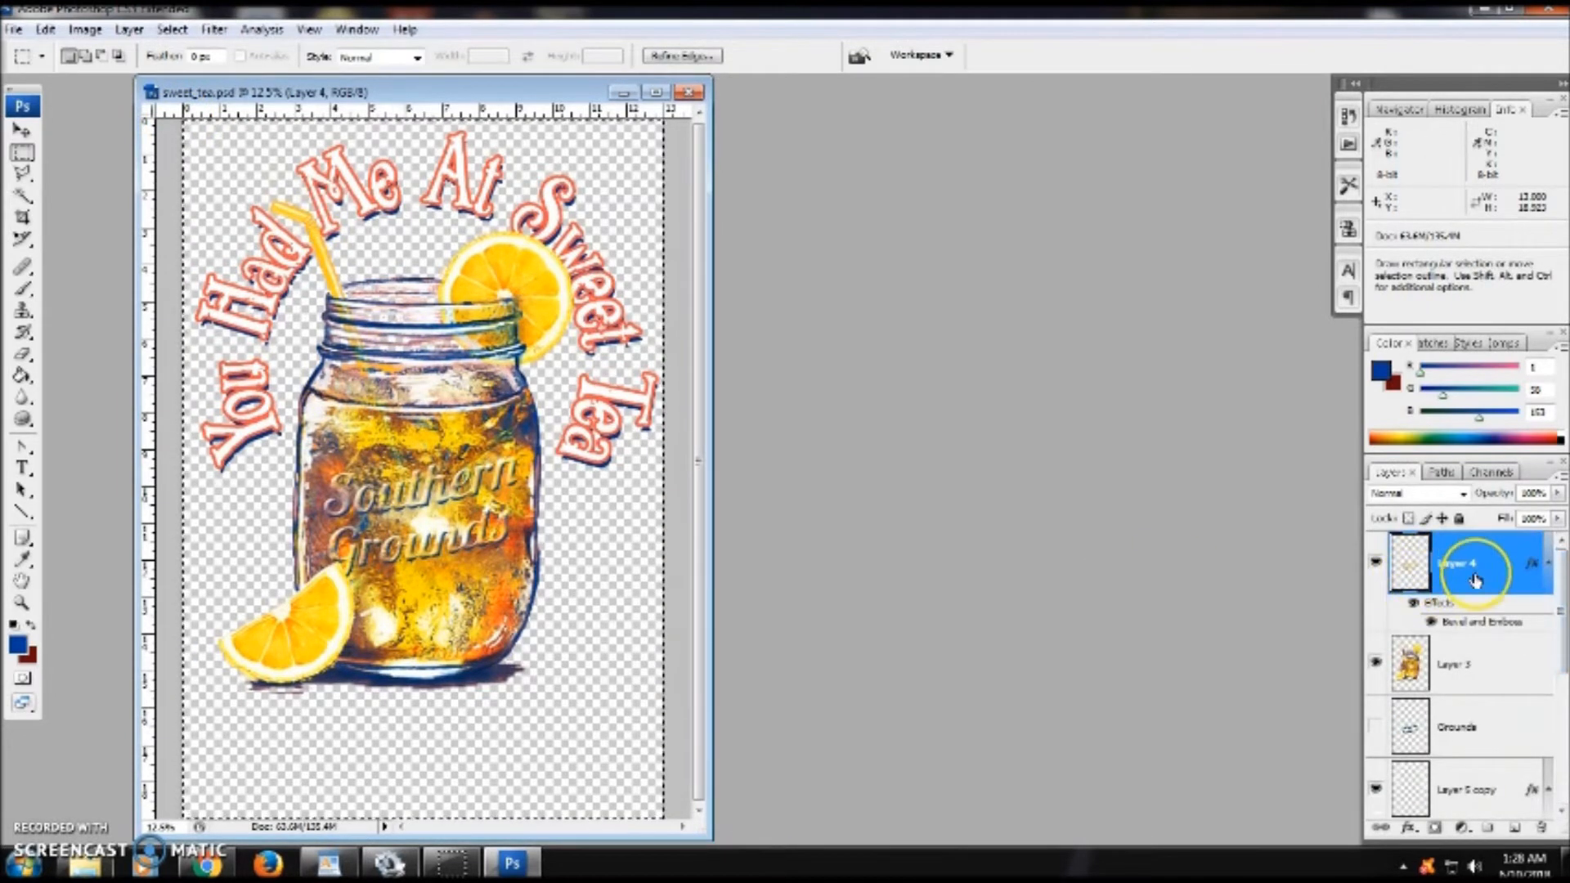
pyautogui.click(46, 29)
pyautogui.click(106, 181)
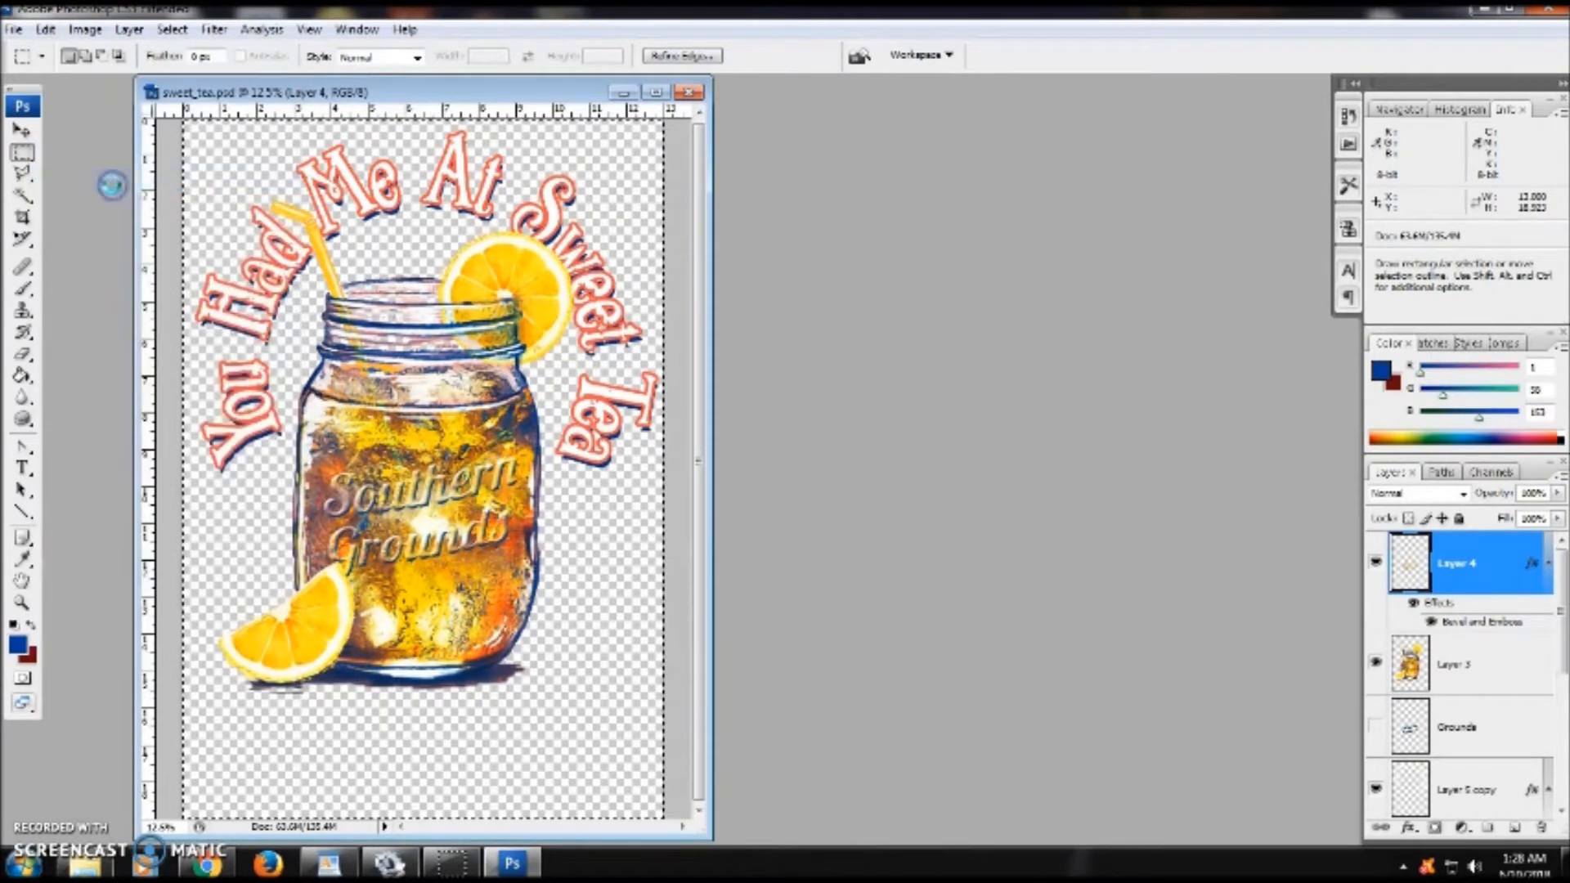
# - Paste the merged artwork as a new layer and move it back into alignment with the original
pyautogui.click(47, 30)
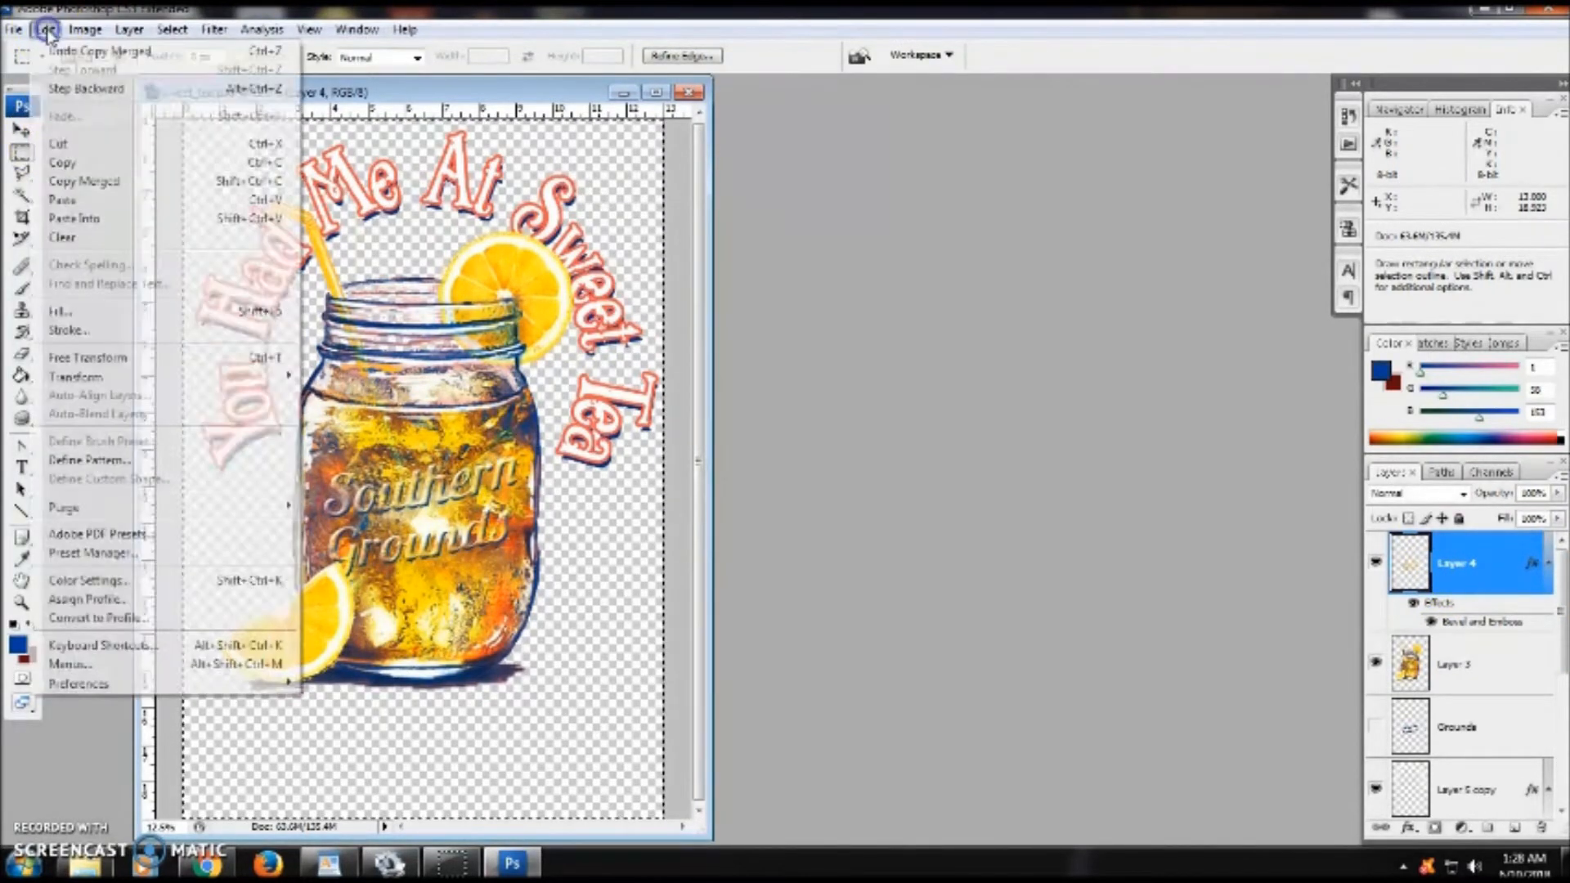
pyautogui.click(82, 200)
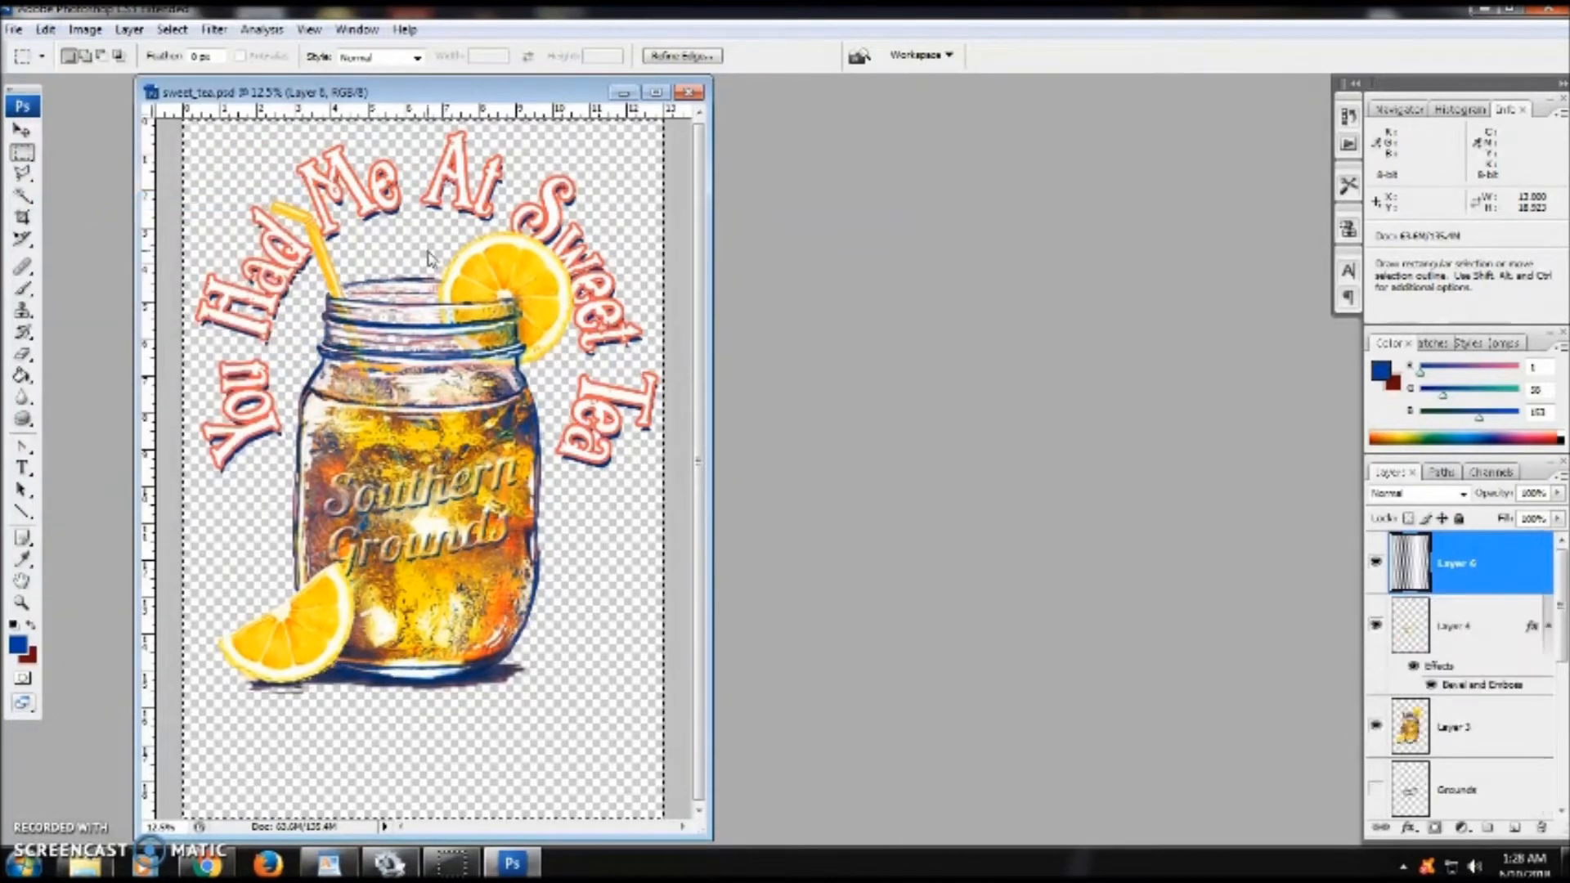
pyautogui.press('v')
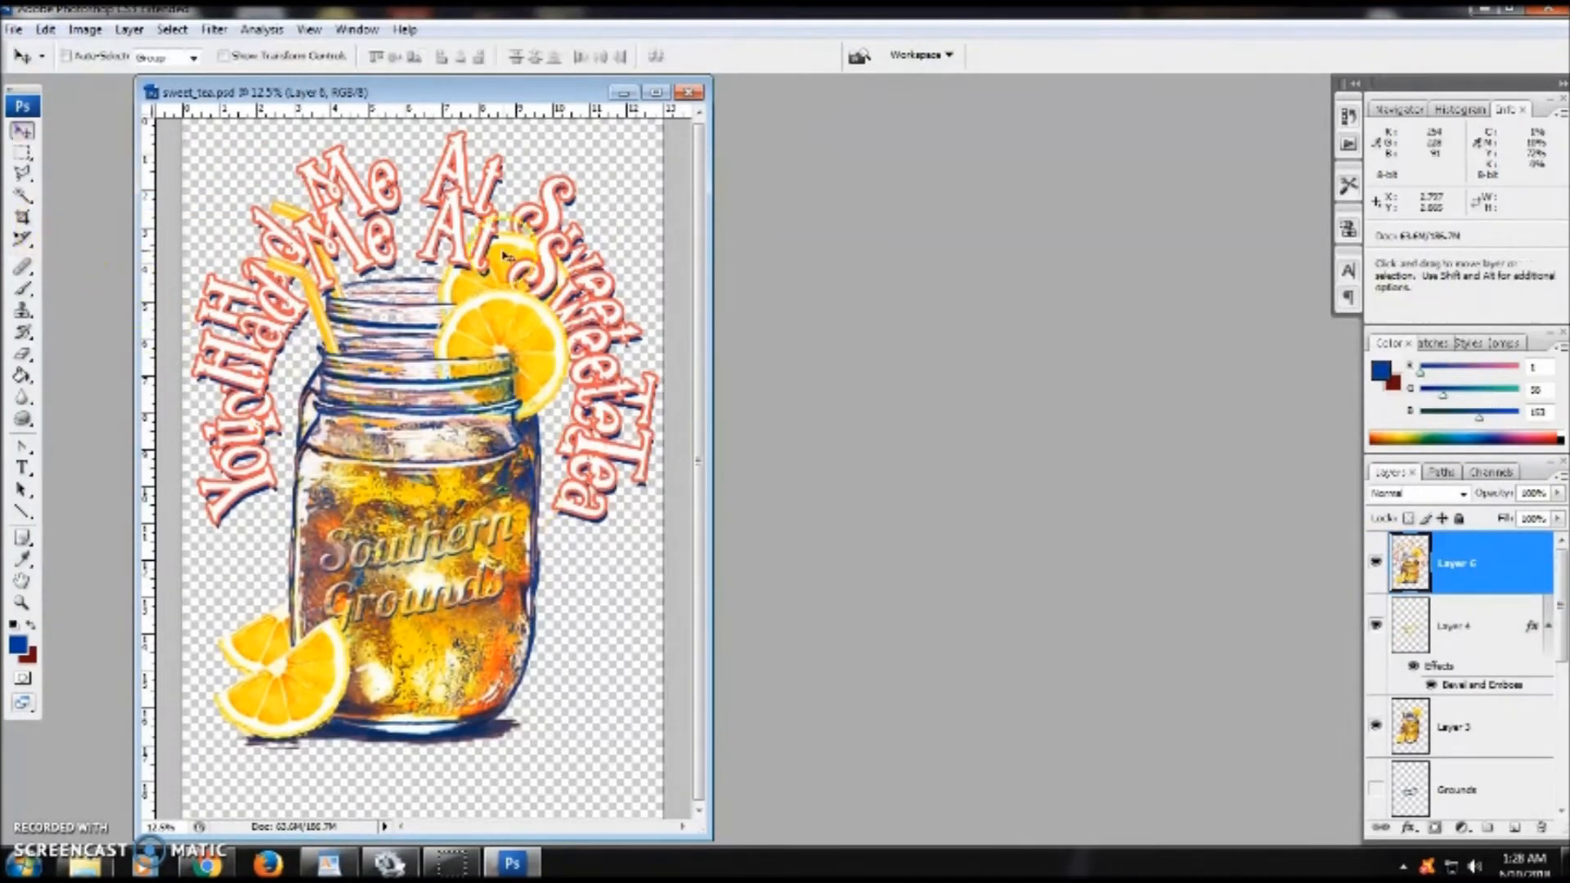
pyautogui.moveTo(426, 243); pyautogui.dragTo(430, 187)
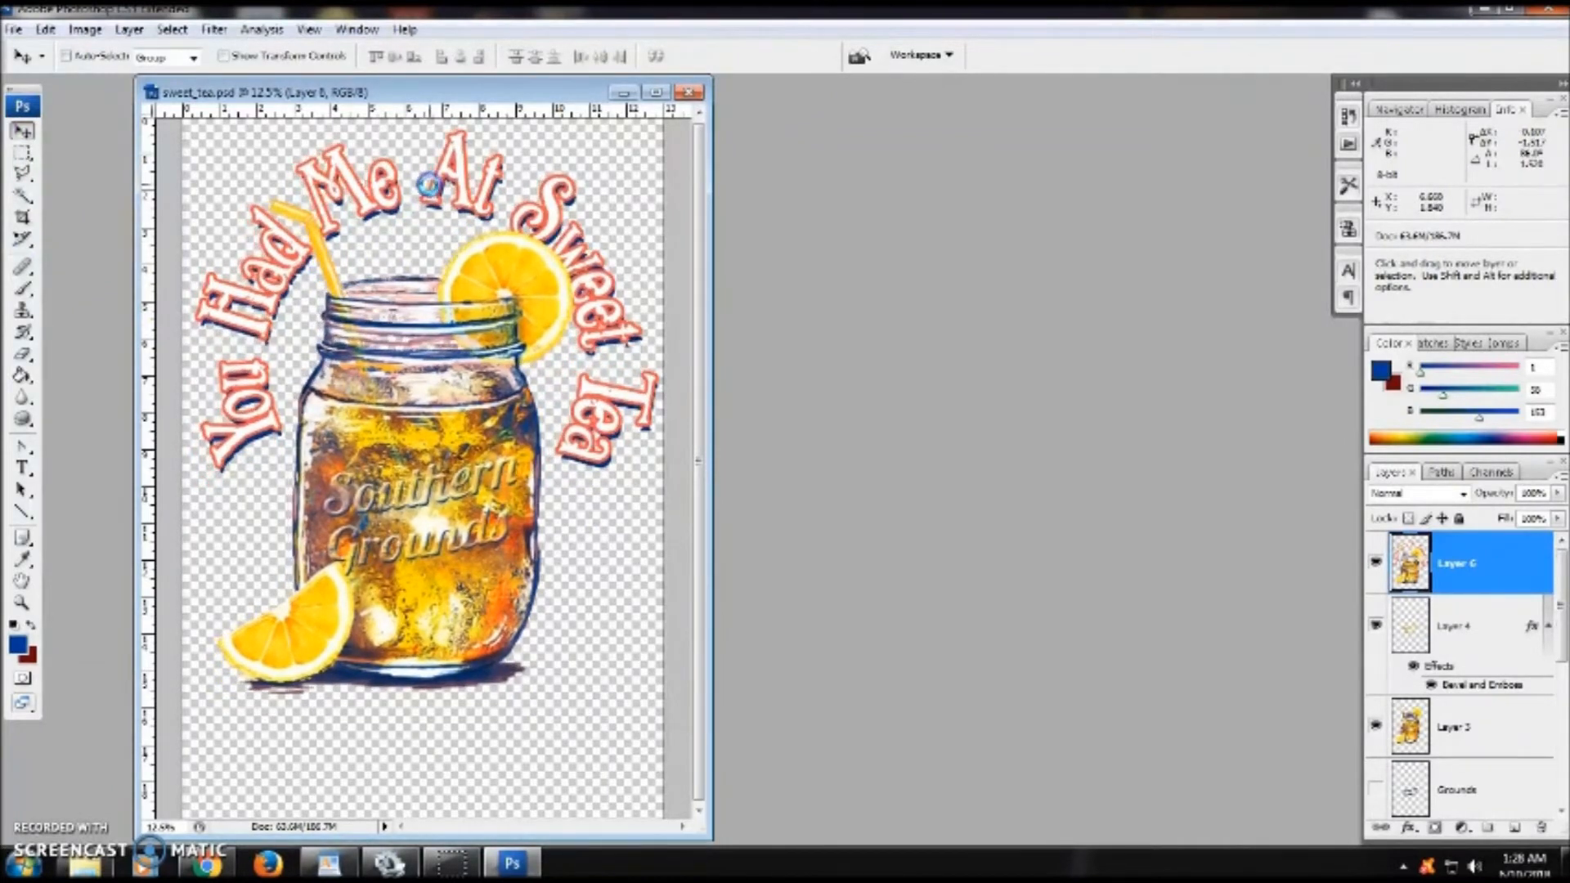
# - Hide Layer 4 and Layer 3 beneath the pasted layer
pyautogui.click(1376, 626)
pyautogui.click(1376, 726)
pyautogui.moveTo(1562, 650); pyautogui.dragTo(1555, 603)
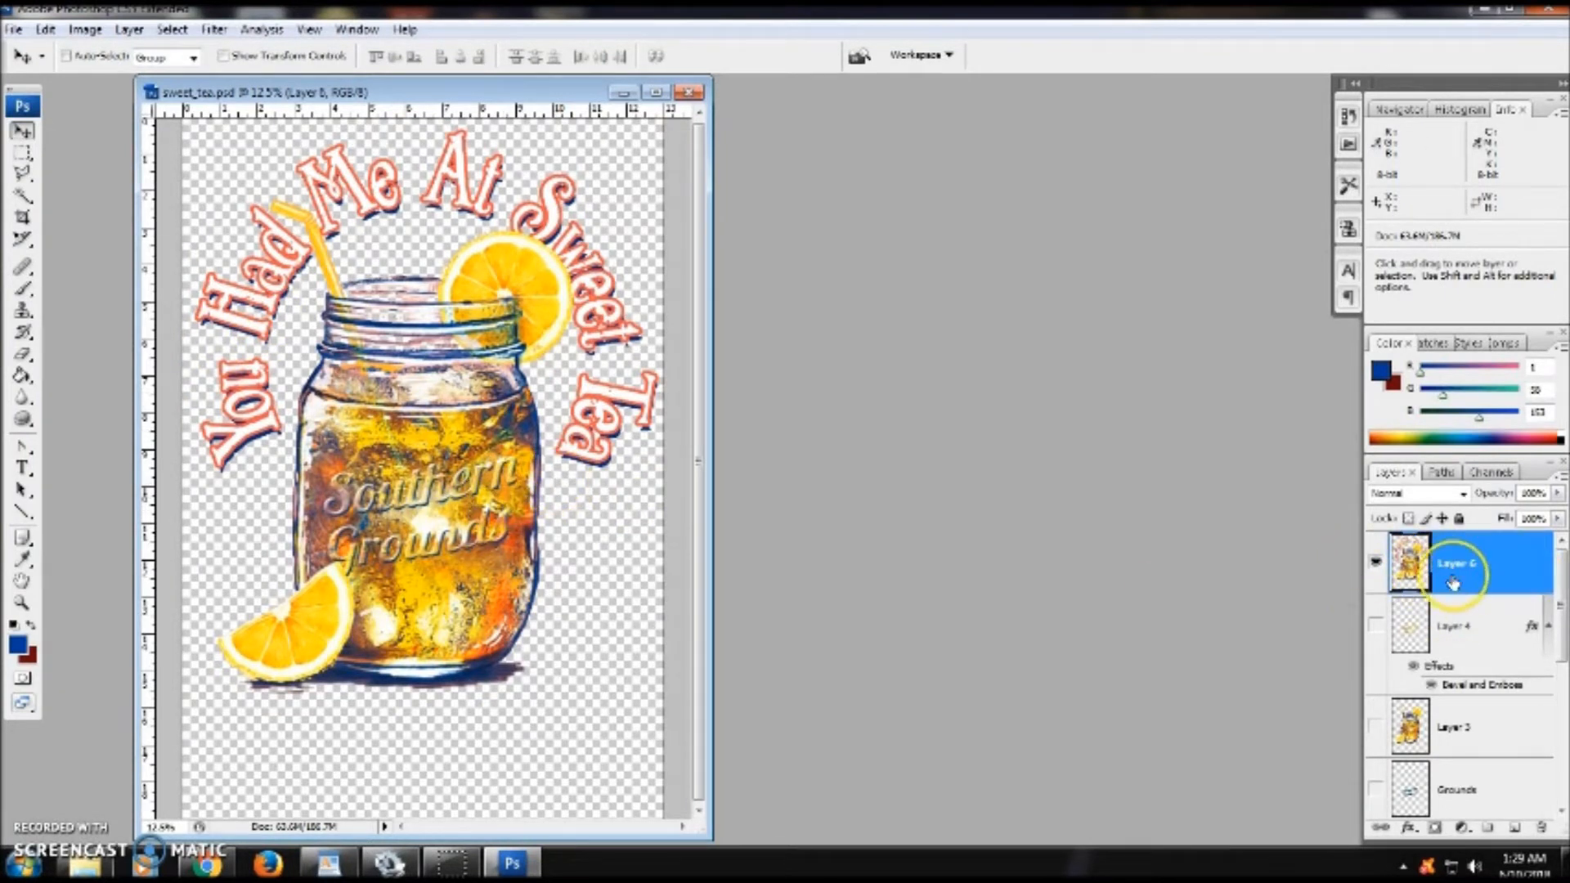
# - Duplicate Layer 6 keeping the default name Layer 6 copy
pyautogui.rightClick(1494, 570)
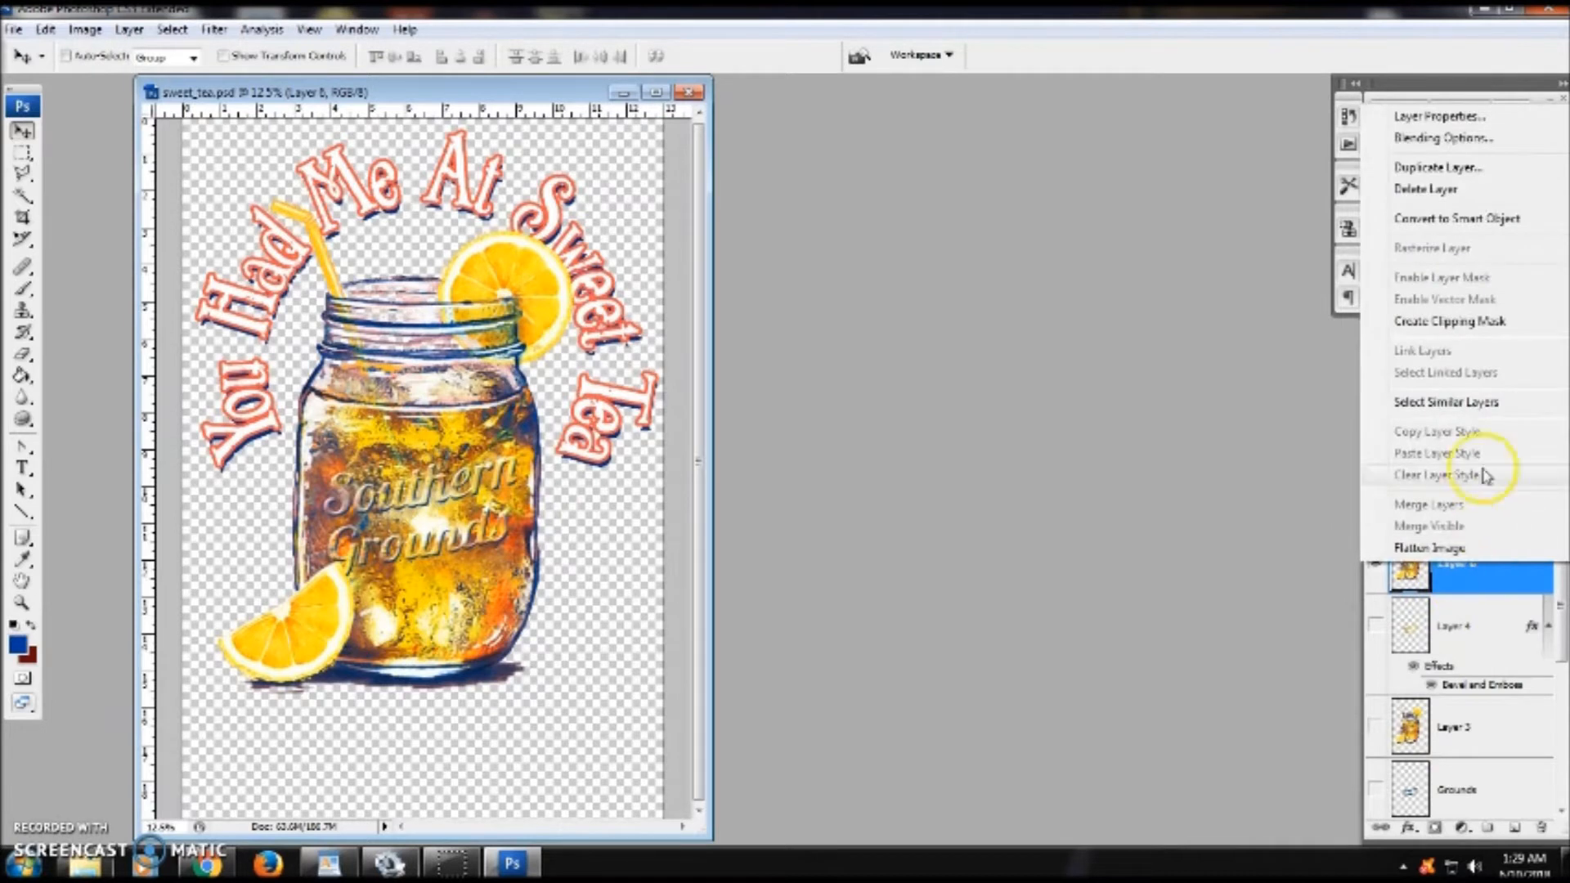
pyautogui.click(1464, 170)
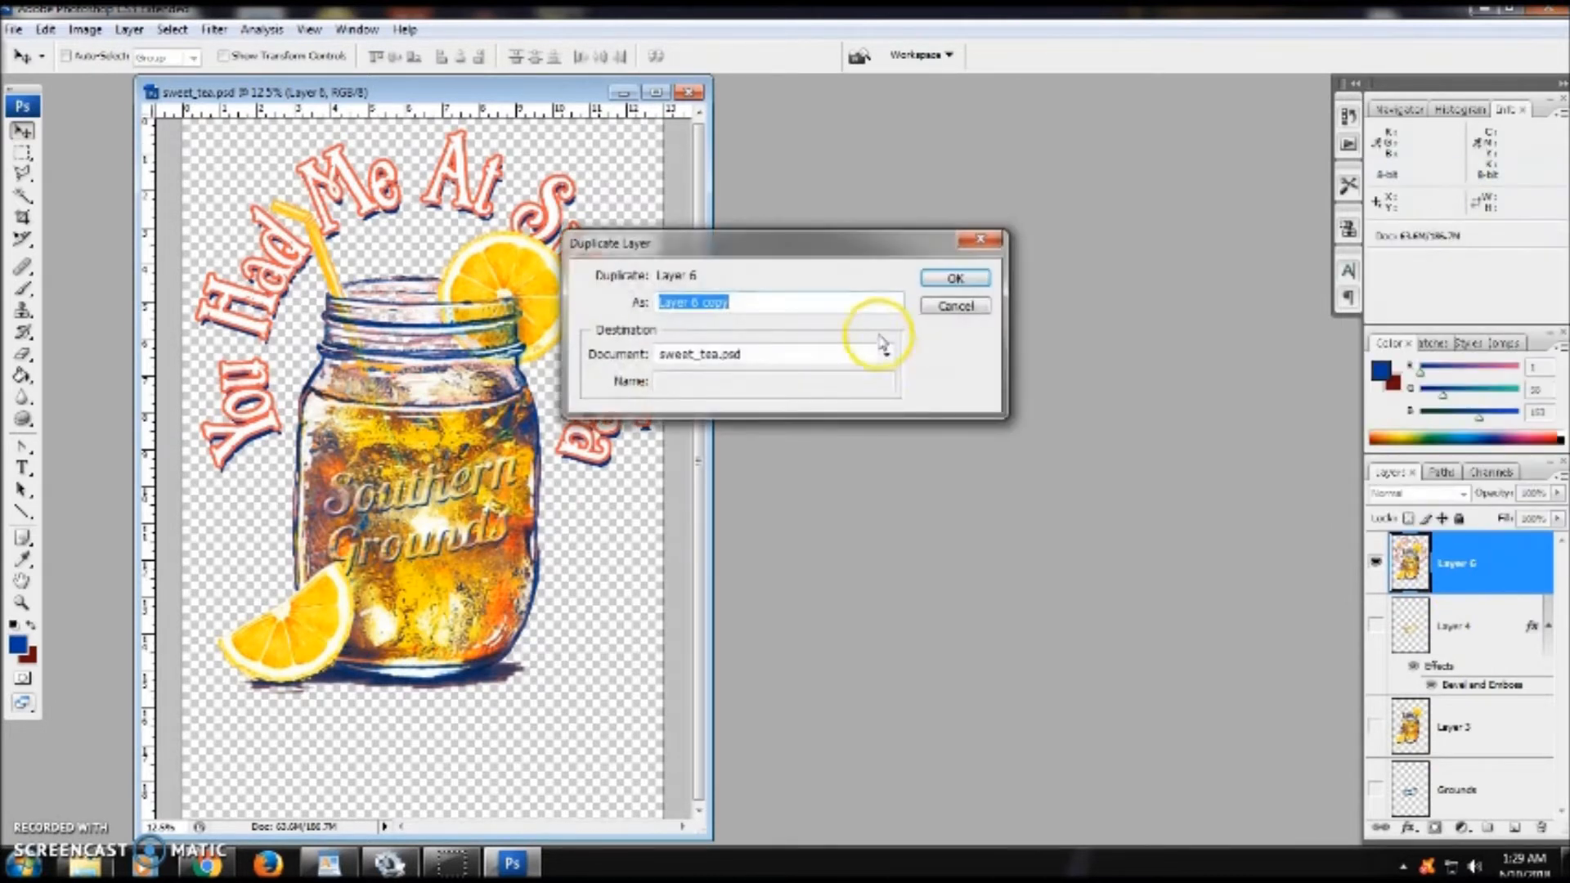
pyautogui.click(934, 277)
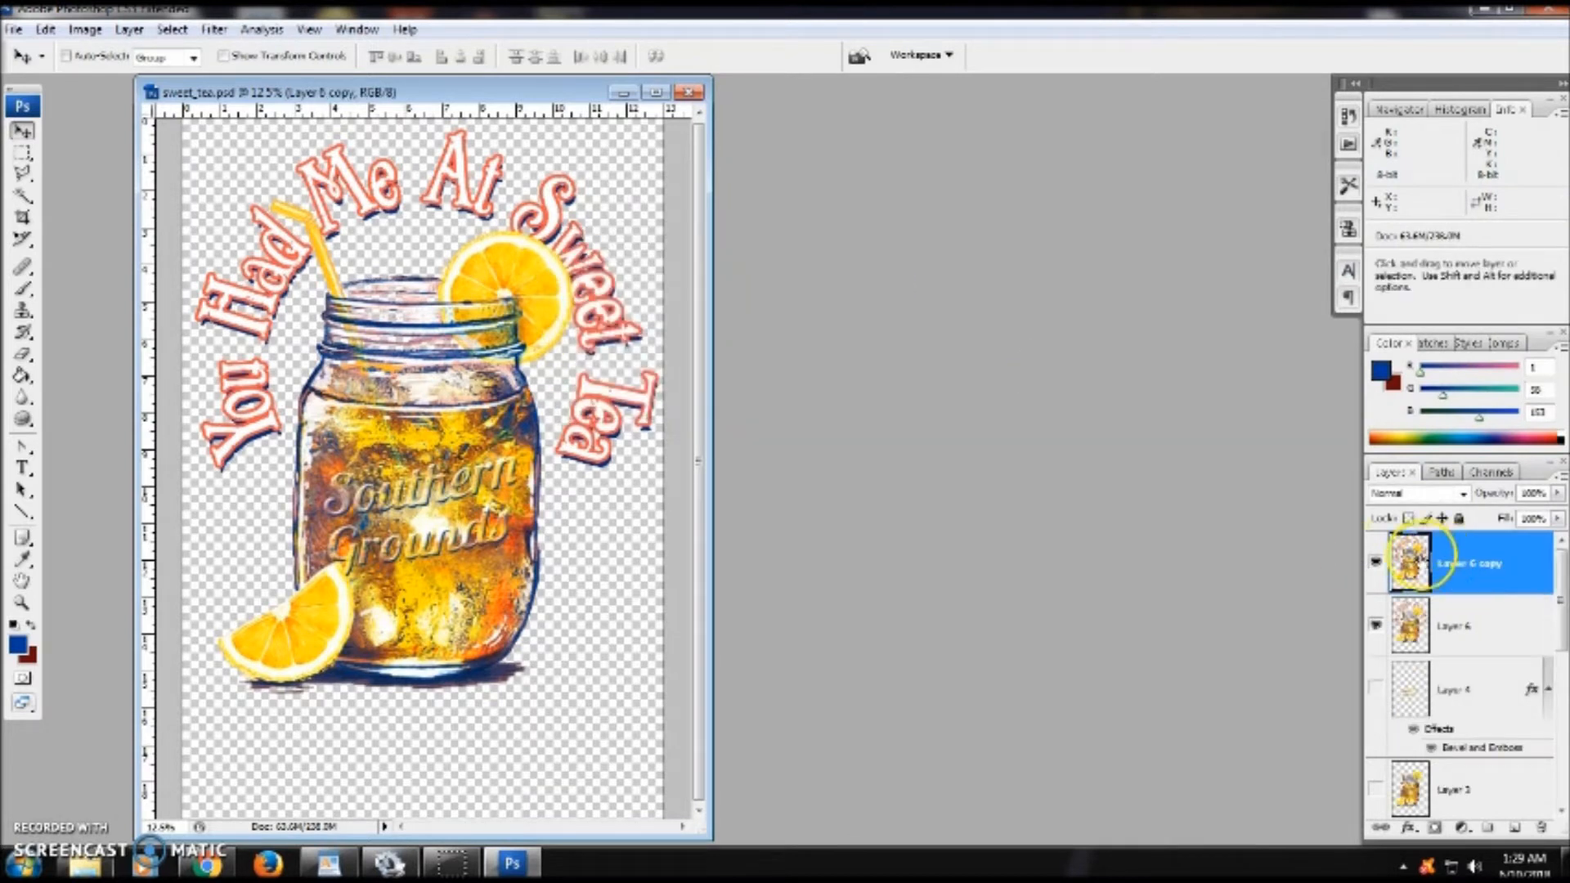
# - Hide Layer 6 copy, select Layer 6, and desaturate it
pyautogui.click(1493, 627)
pyautogui.click(1378, 563)
pyautogui.click(1491, 623)
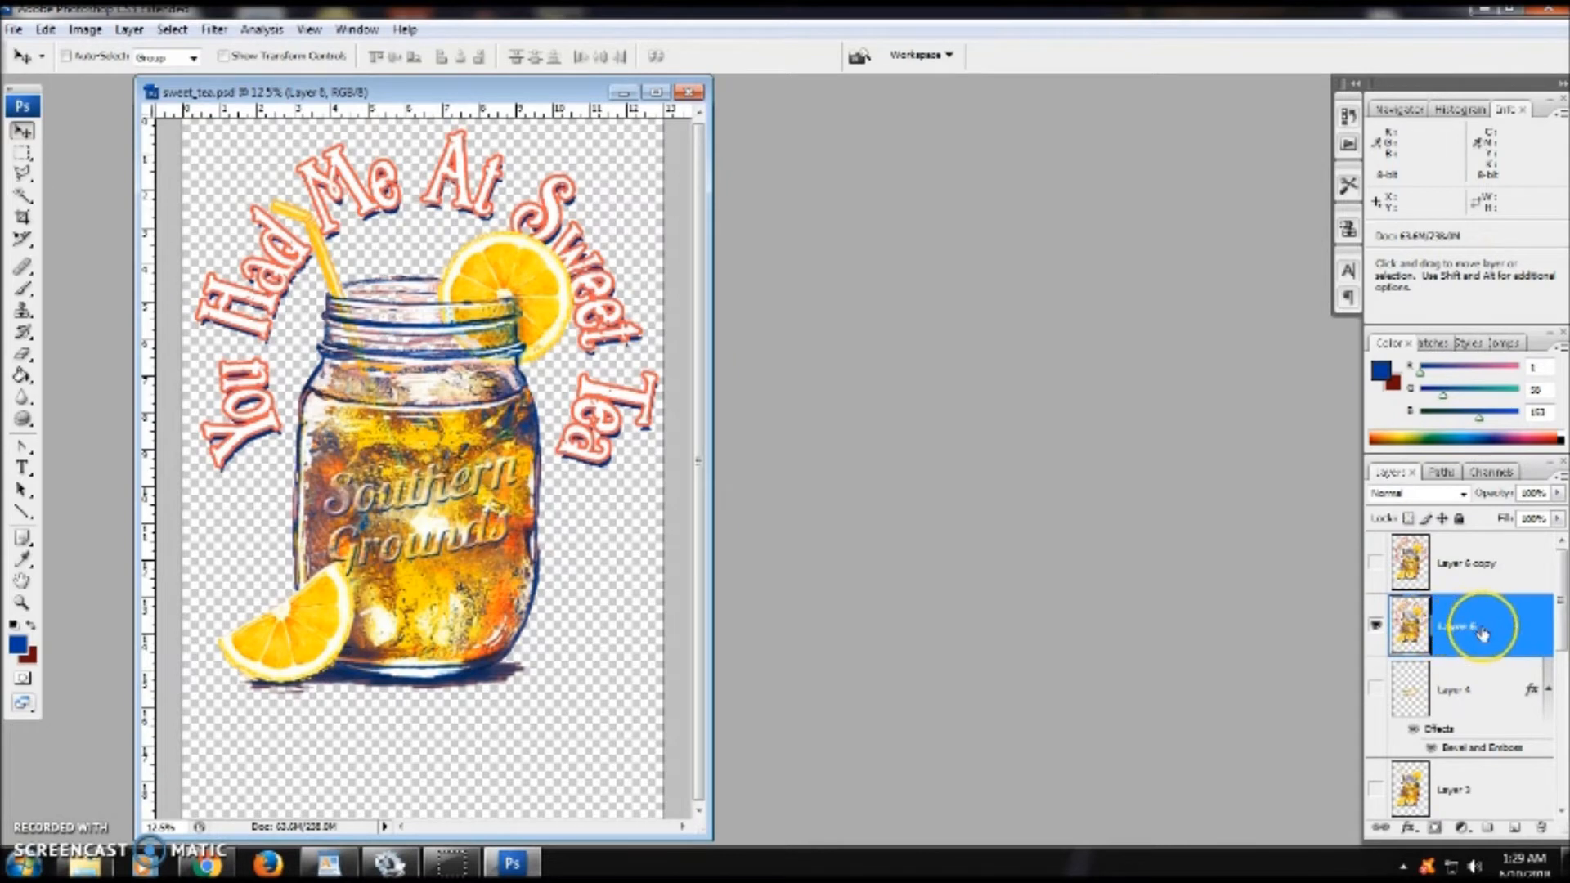
pyautogui.click(81, 31)
pyautogui.moveTo(88, 82)
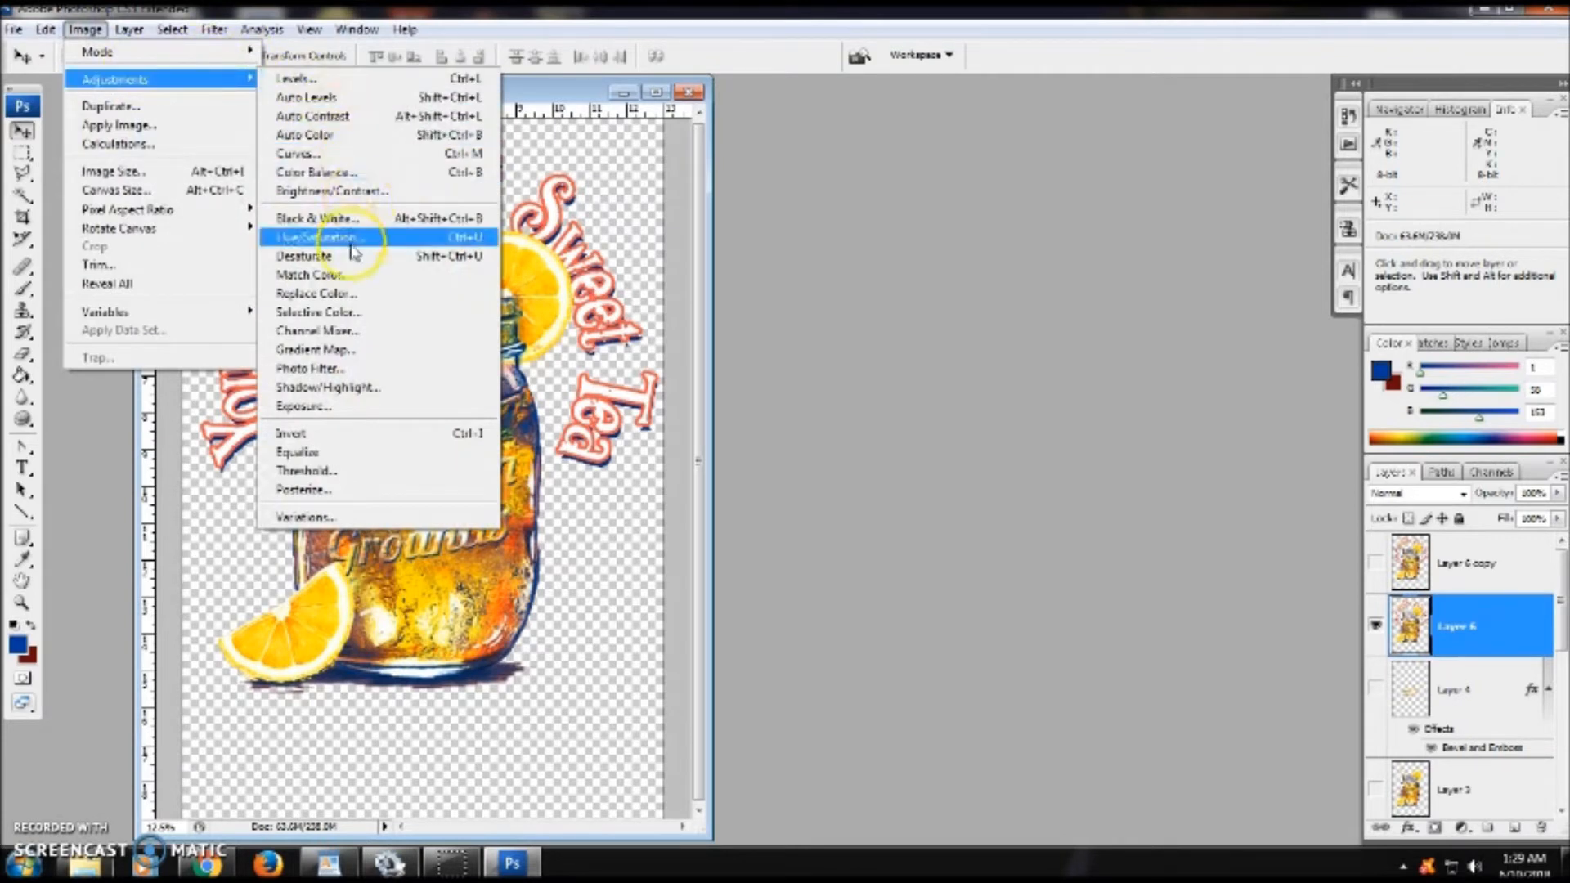
pyautogui.click(405, 260)
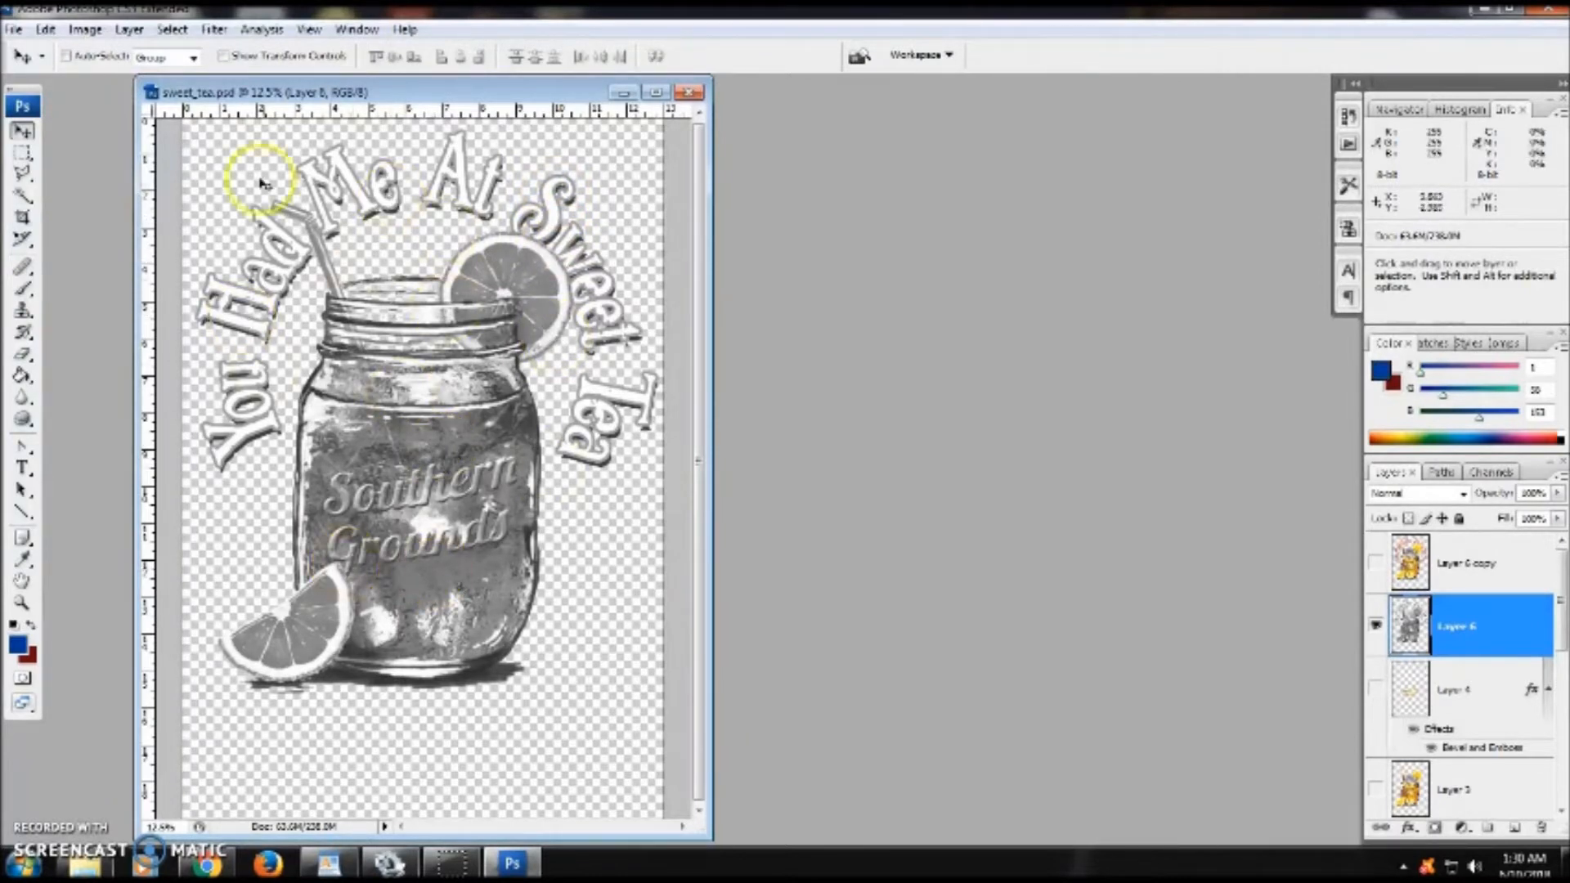
# - Invert Layer 6 so the artwork becomes a dark negative
pyautogui.click(85, 29)
pyautogui.moveTo(110, 79)
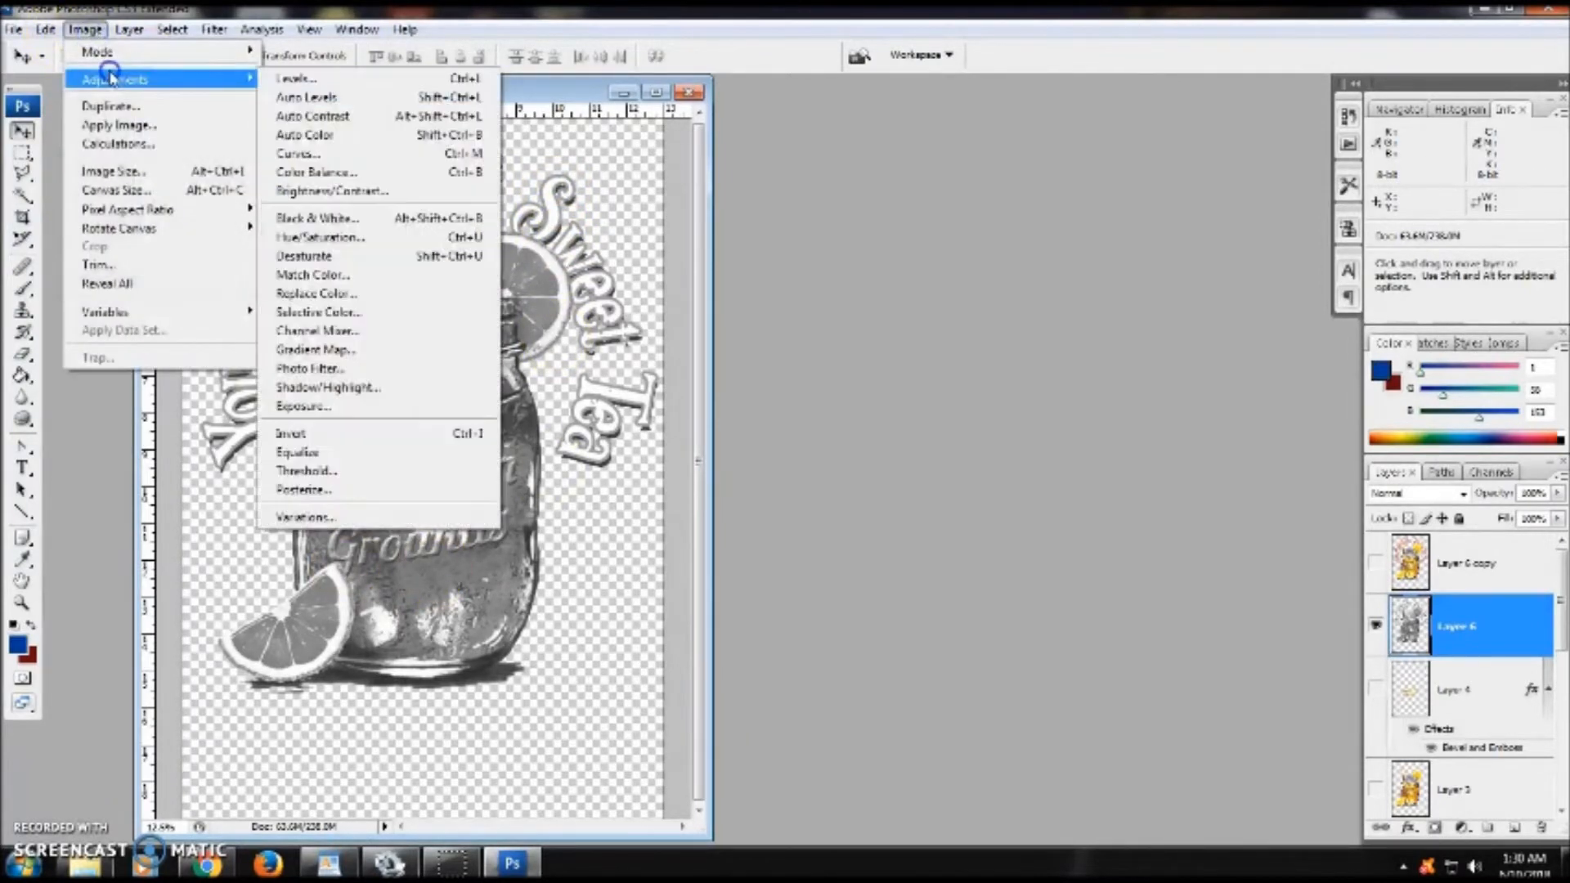
pyautogui.click(380, 434)
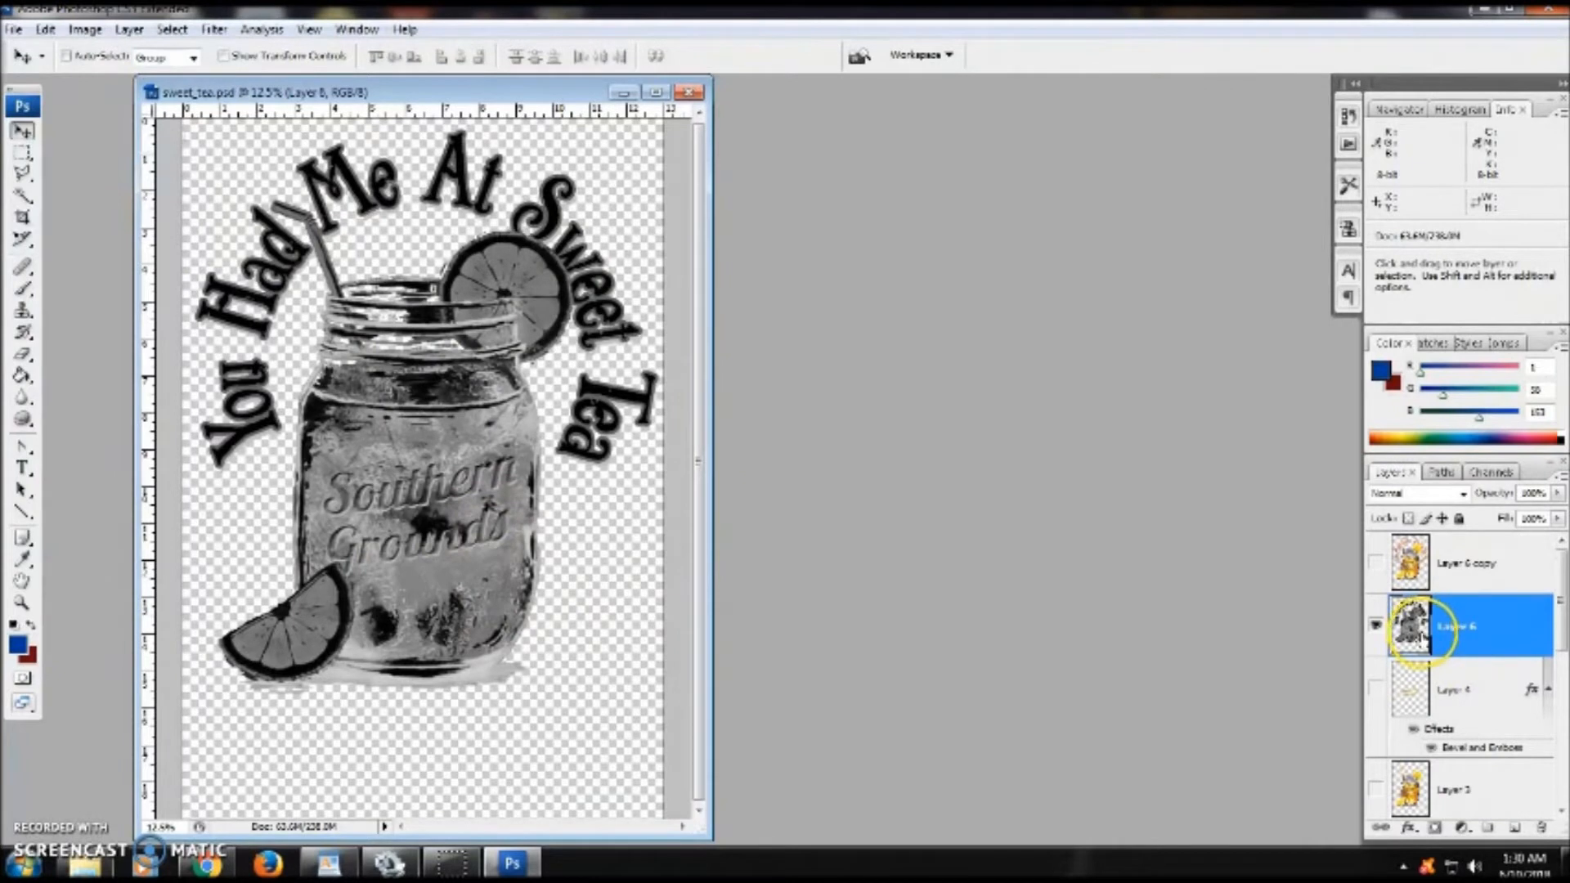
# - Open the channels list and view the RGB, Red, Green and Blue channels one by one
pyautogui.click(1490, 472)
pyautogui.click(1466, 502)
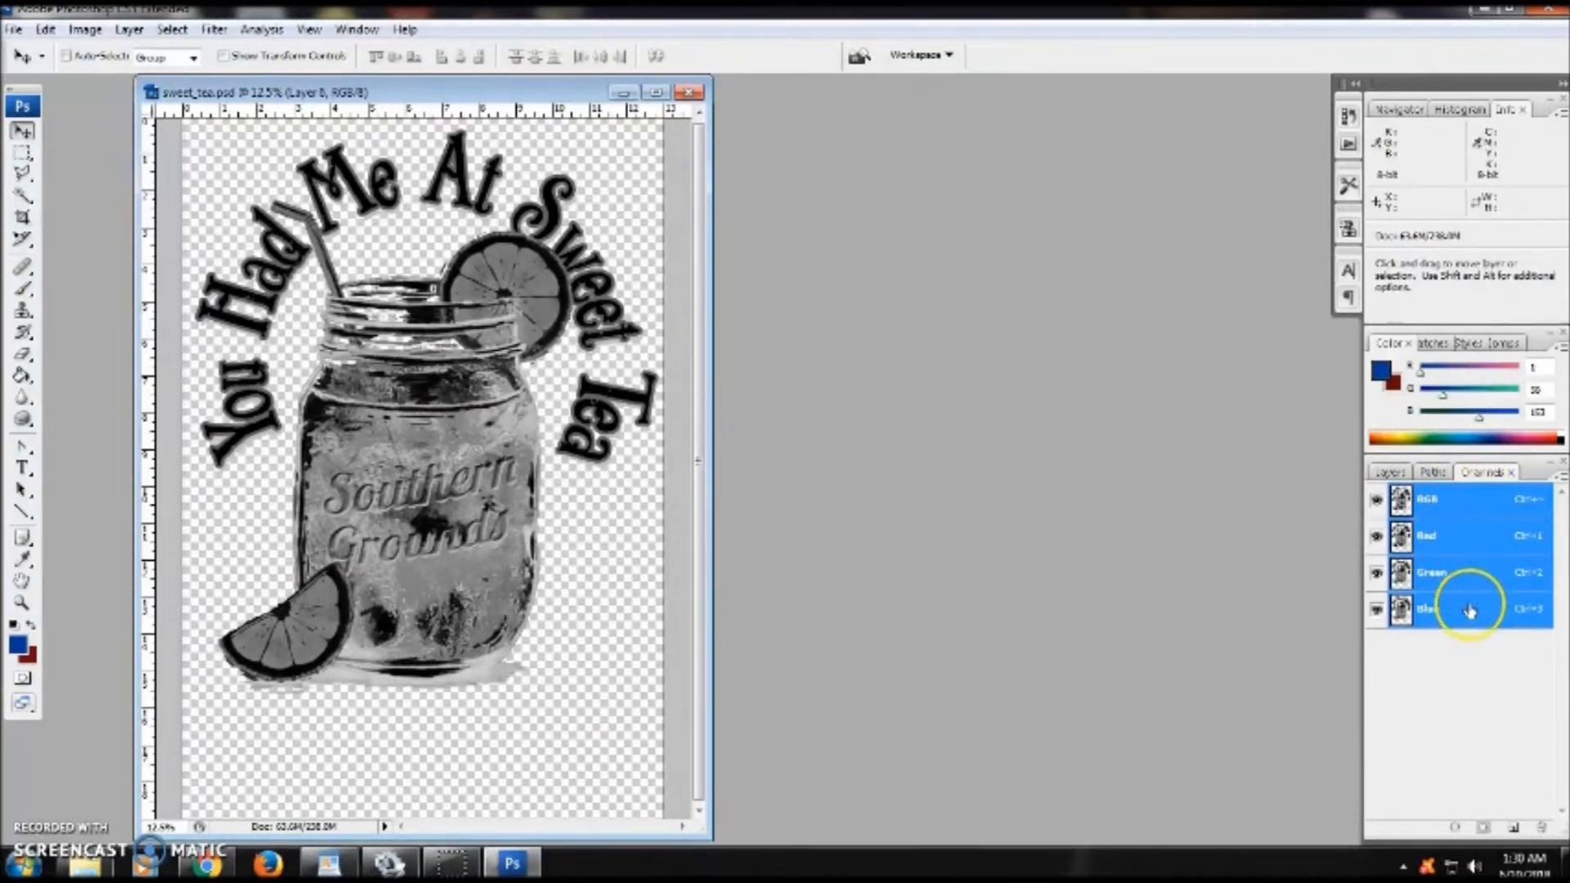
pyautogui.click(1466, 542)
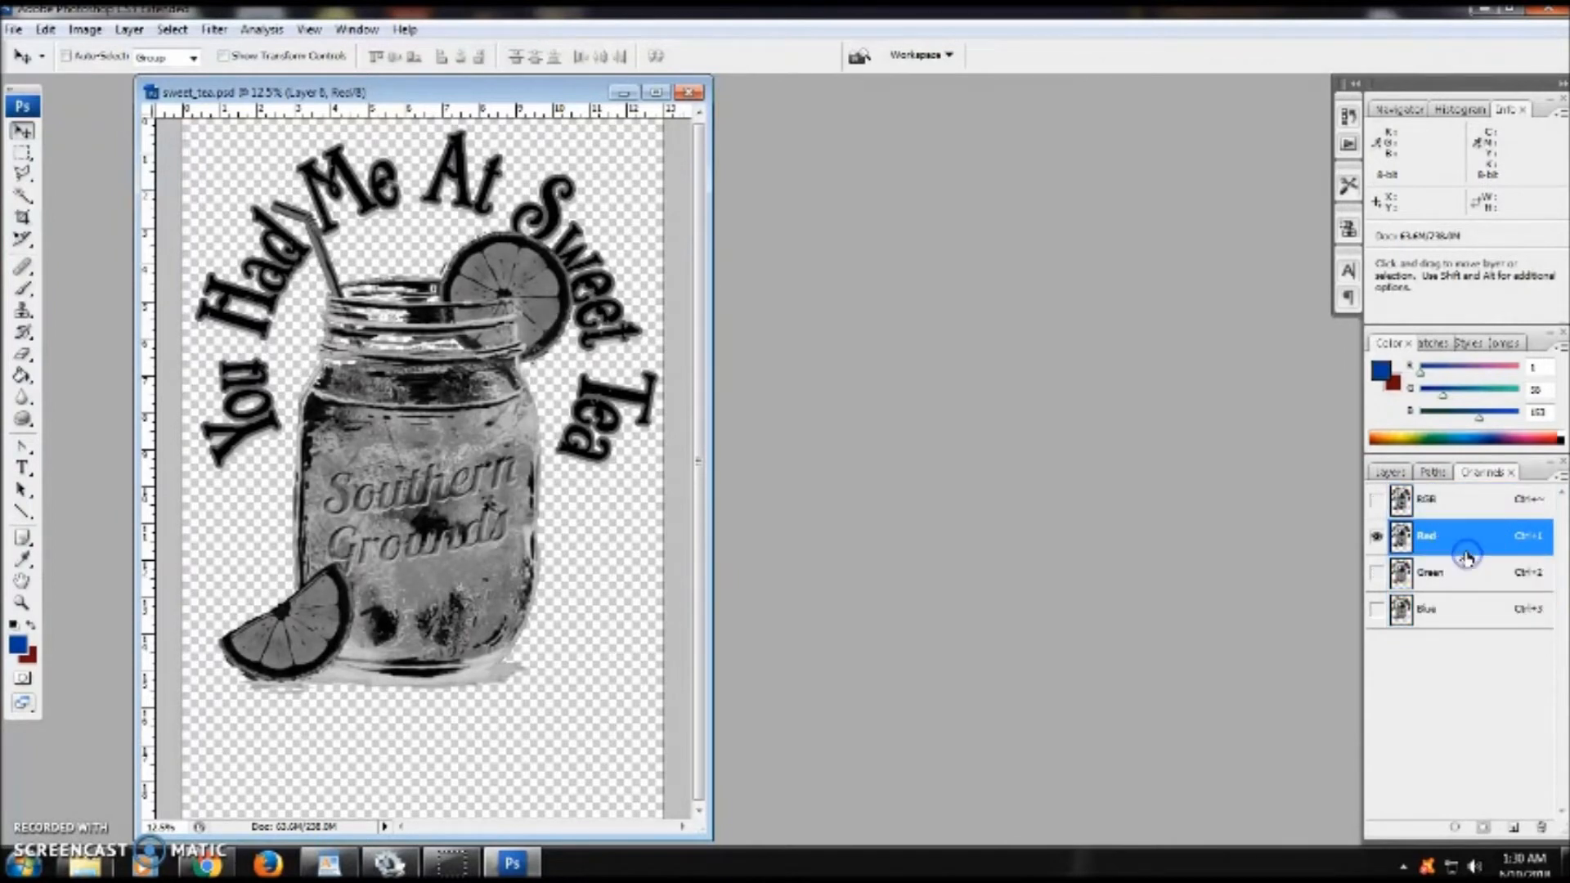
pyautogui.click(1463, 570)
pyautogui.click(1469, 607)
pyautogui.click(1463, 572)
pyautogui.click(1464, 538)
pyautogui.click(1461, 572)
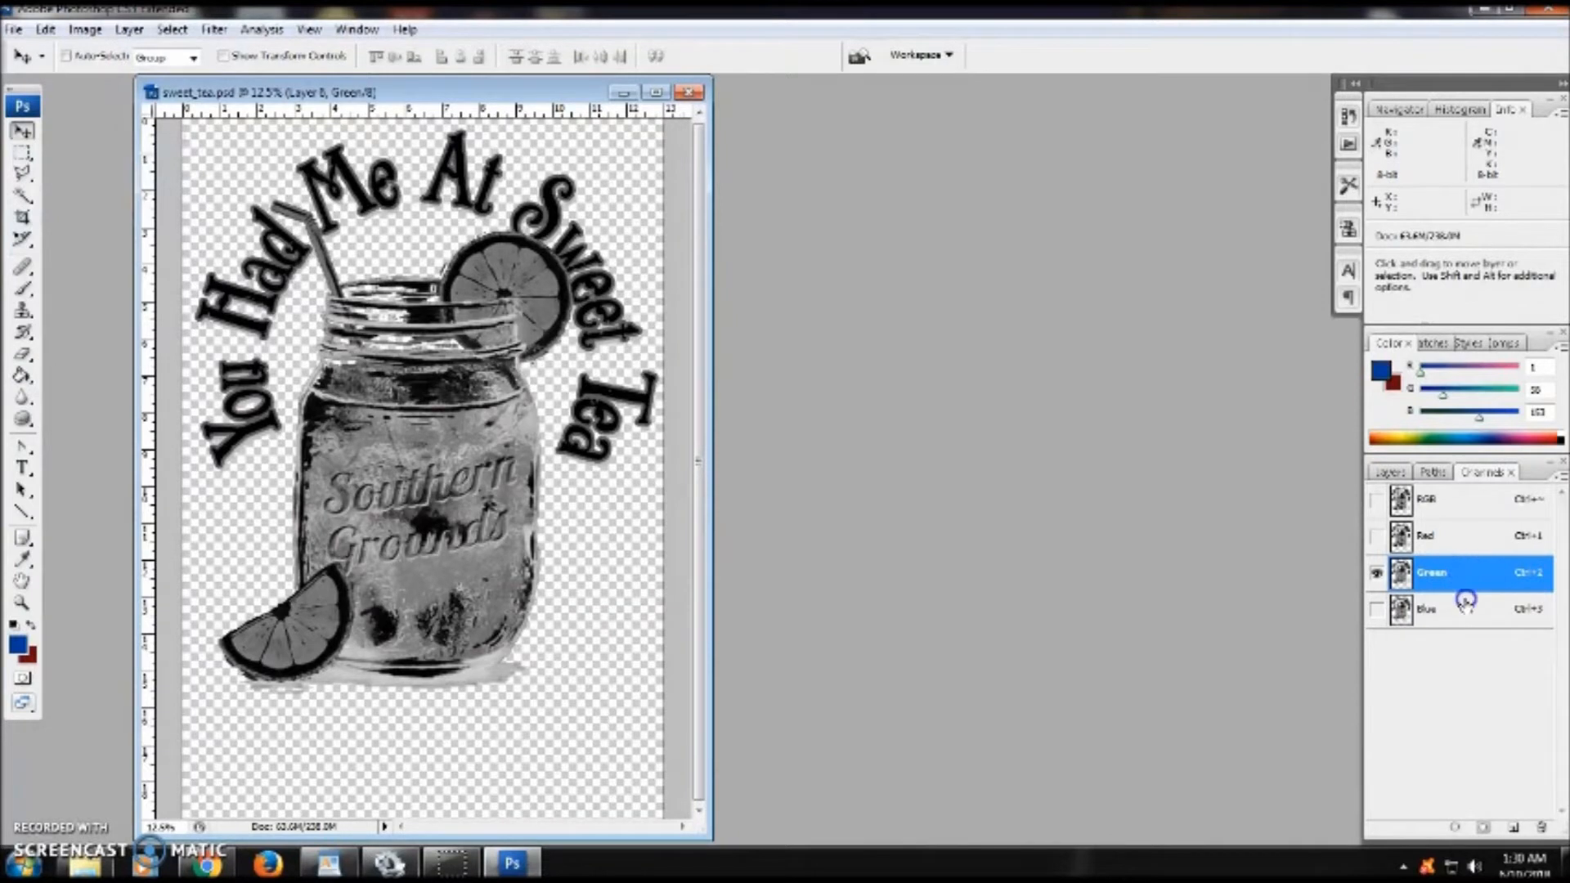
# - Duplicate the Blue channel as a new channel named Underbase
pyautogui.click(1465, 605)
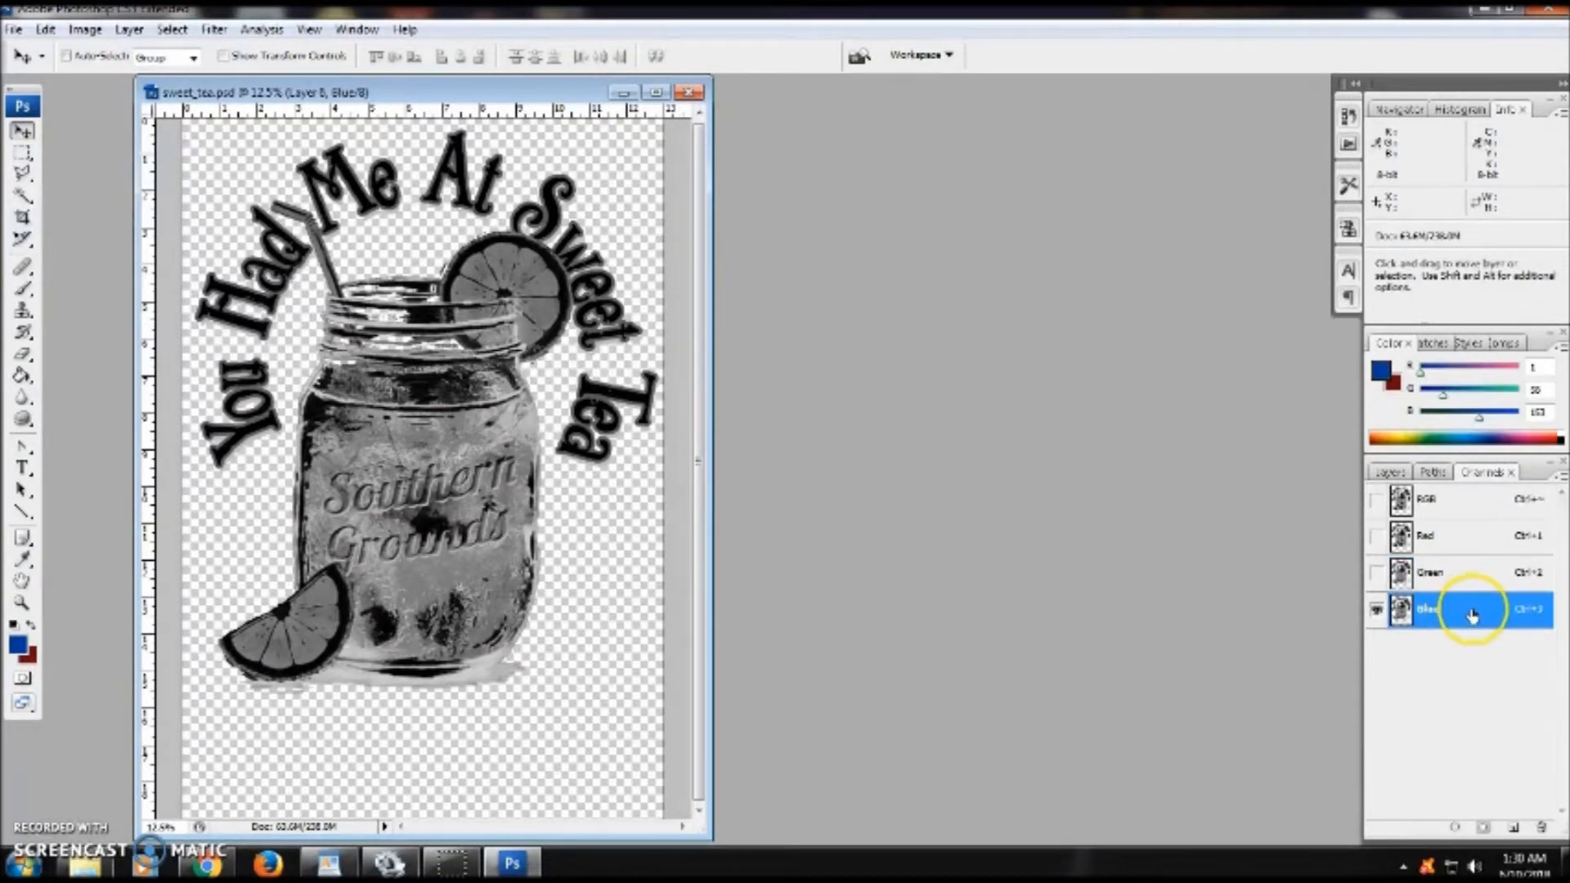
pyautogui.rightClick(1474, 607)
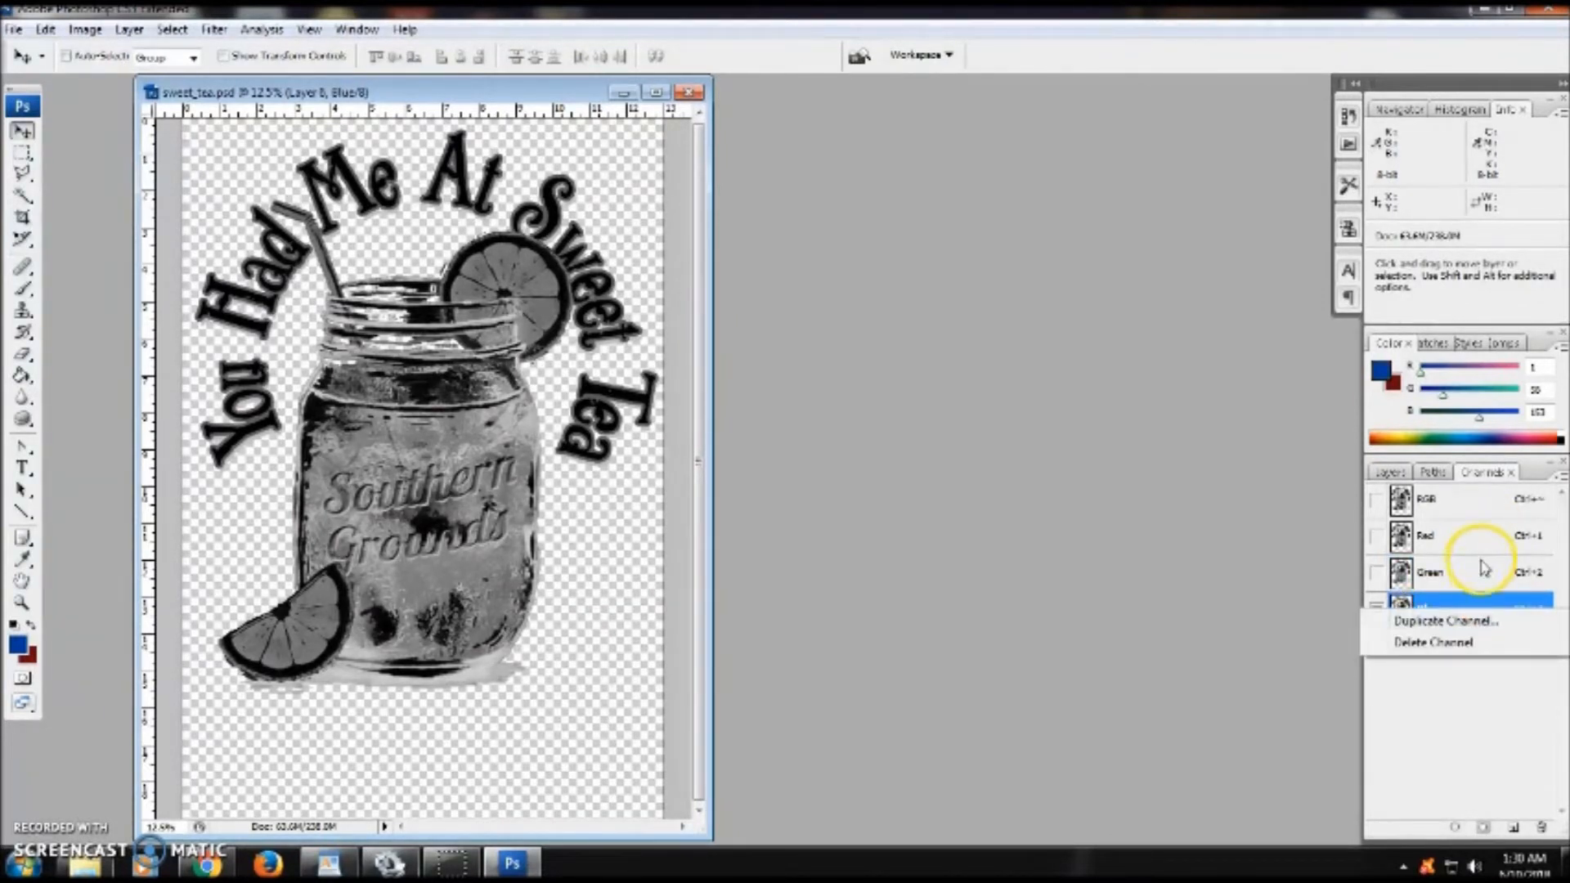
pyautogui.click(1448, 622)
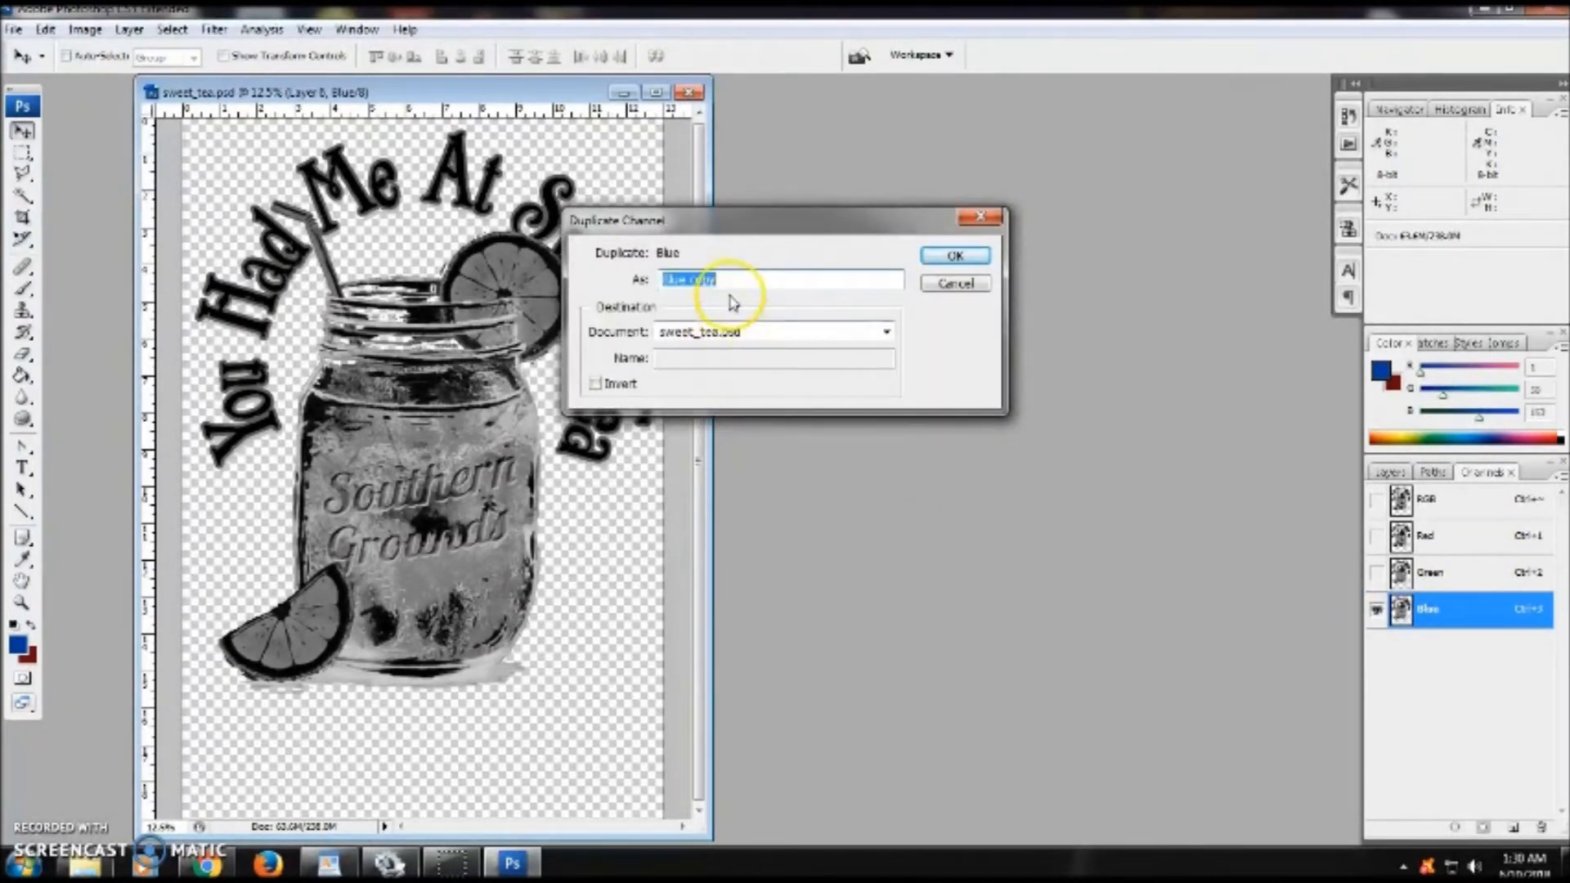
pyautogui.moveTo(732, 283); pyautogui.dragTo(666, 281)
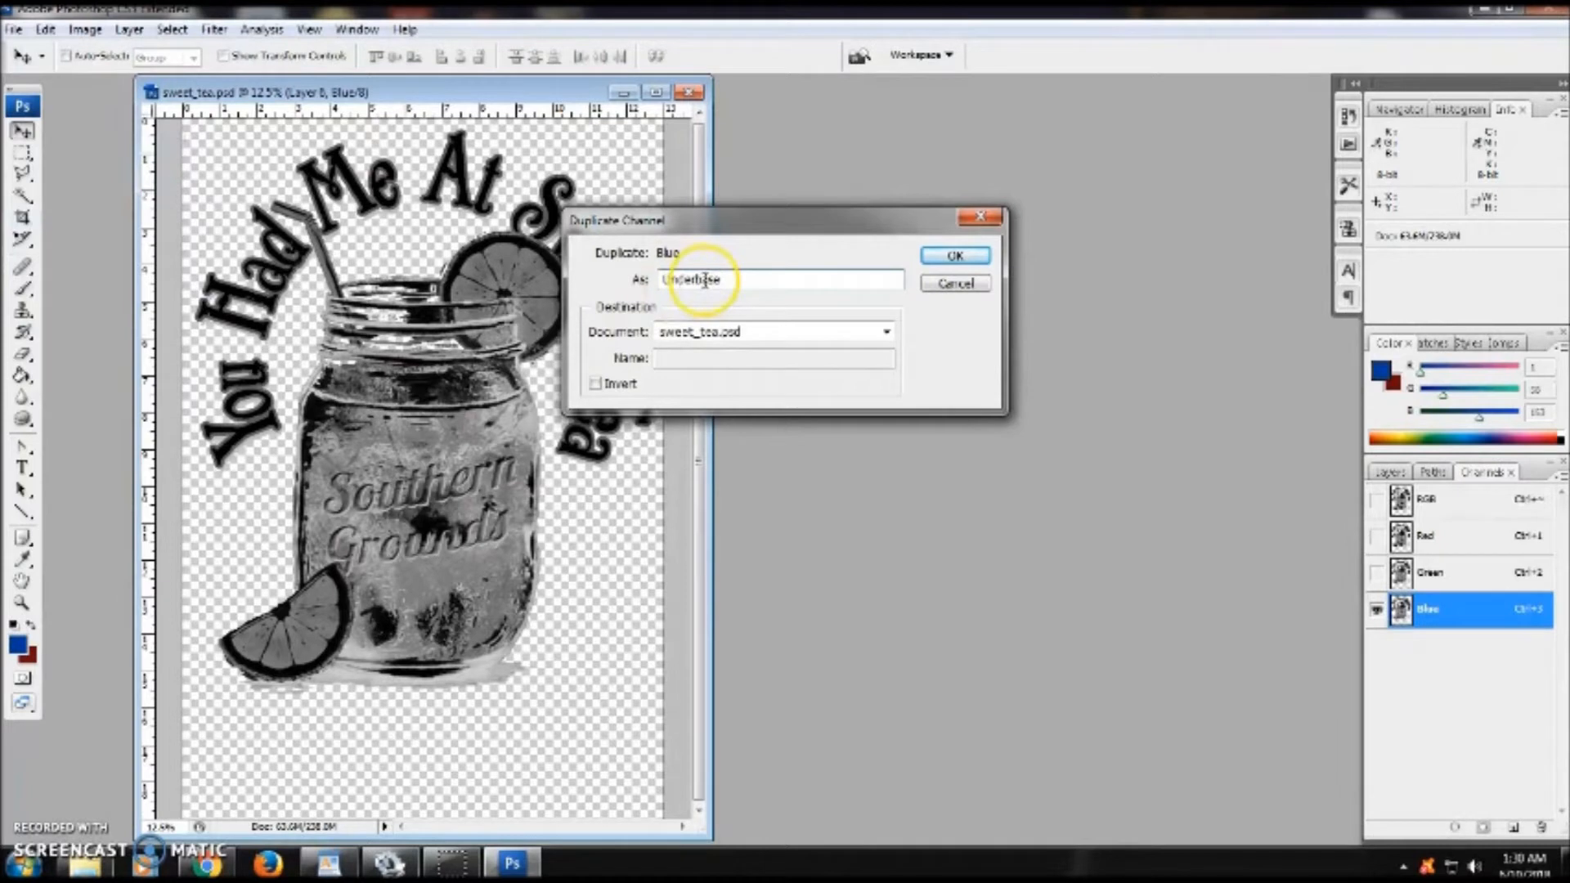
pyautogui.click(955, 256)
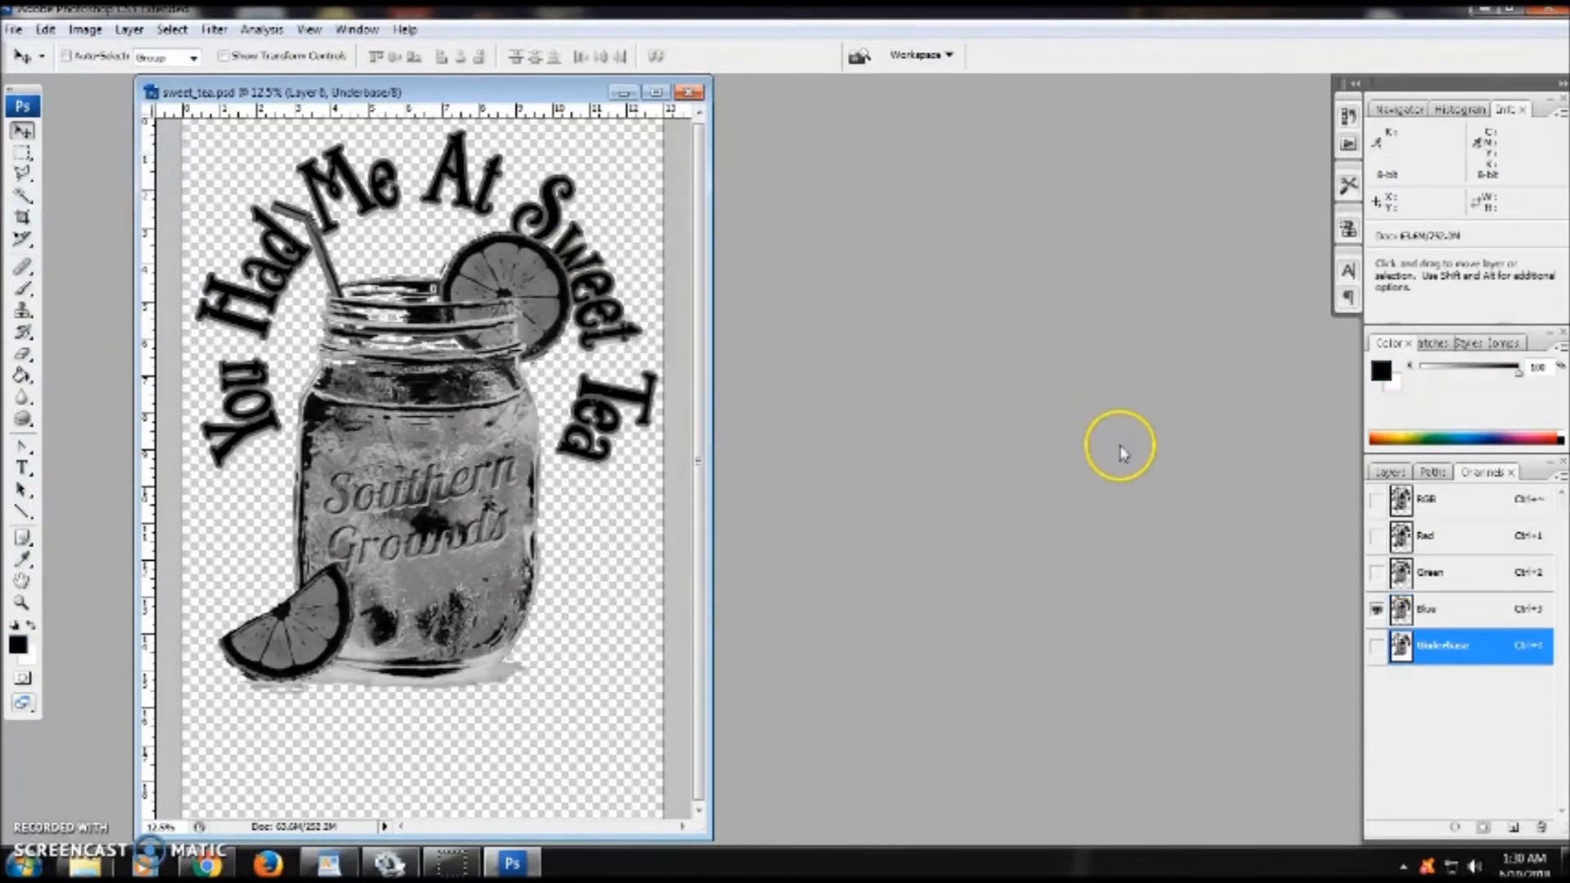
# - Convert the Underbase channel into a spot color channel with white ink (ffffff) at 100% solidity
pyautogui.click(1426, 646)
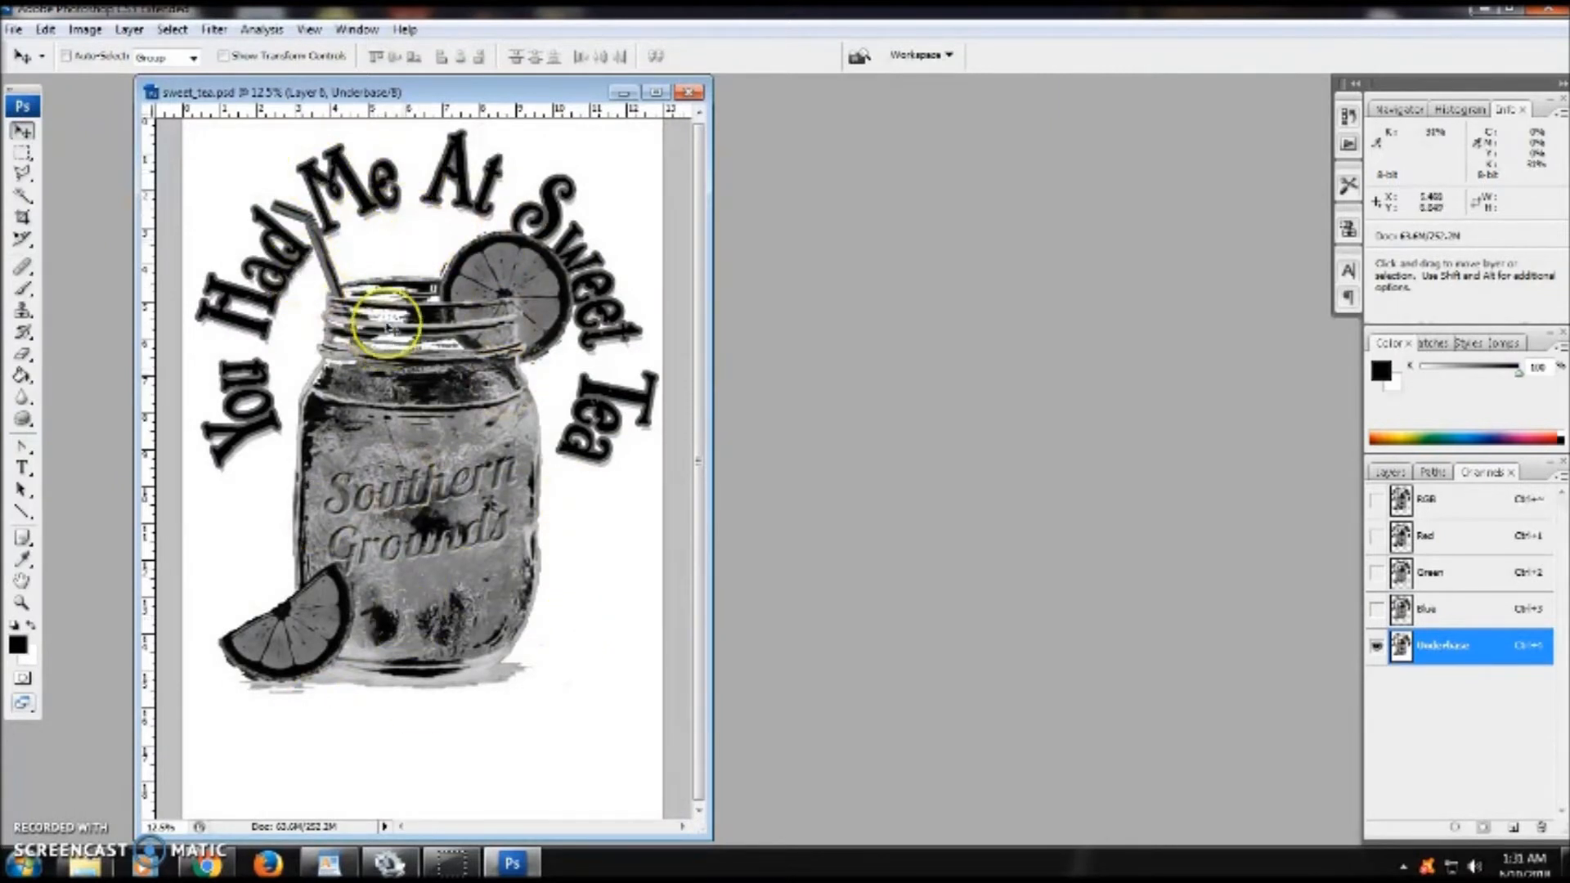
pyautogui.doubleClick(1487, 652)
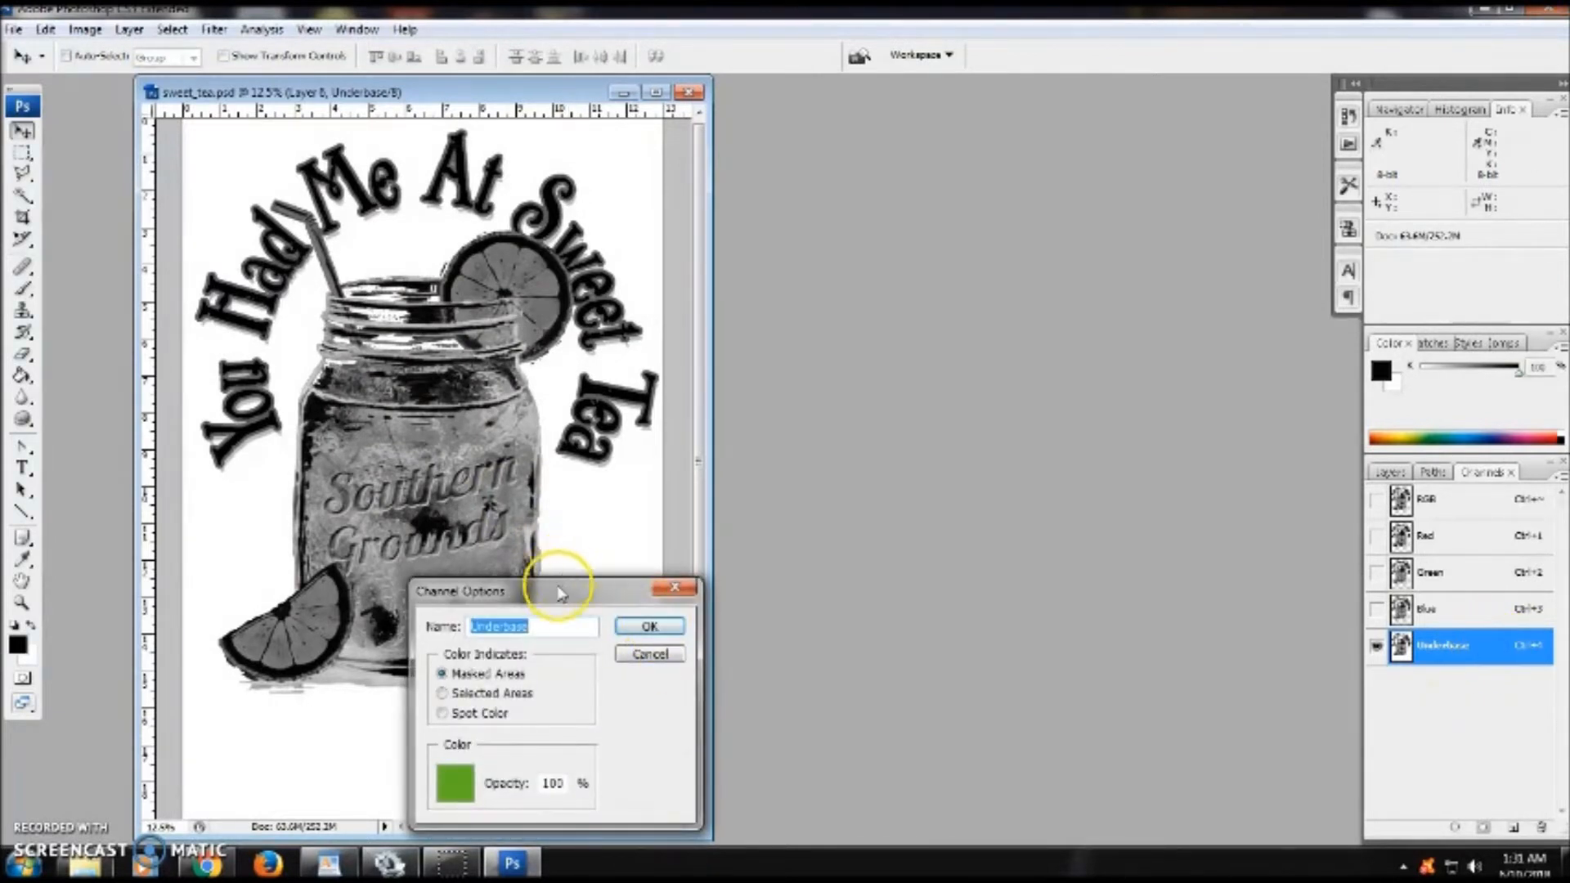
pyautogui.moveTo(560, 587); pyautogui.dragTo(749, 345)
pyautogui.moveTo(716, 411); pyautogui.dragTo(795, 327)
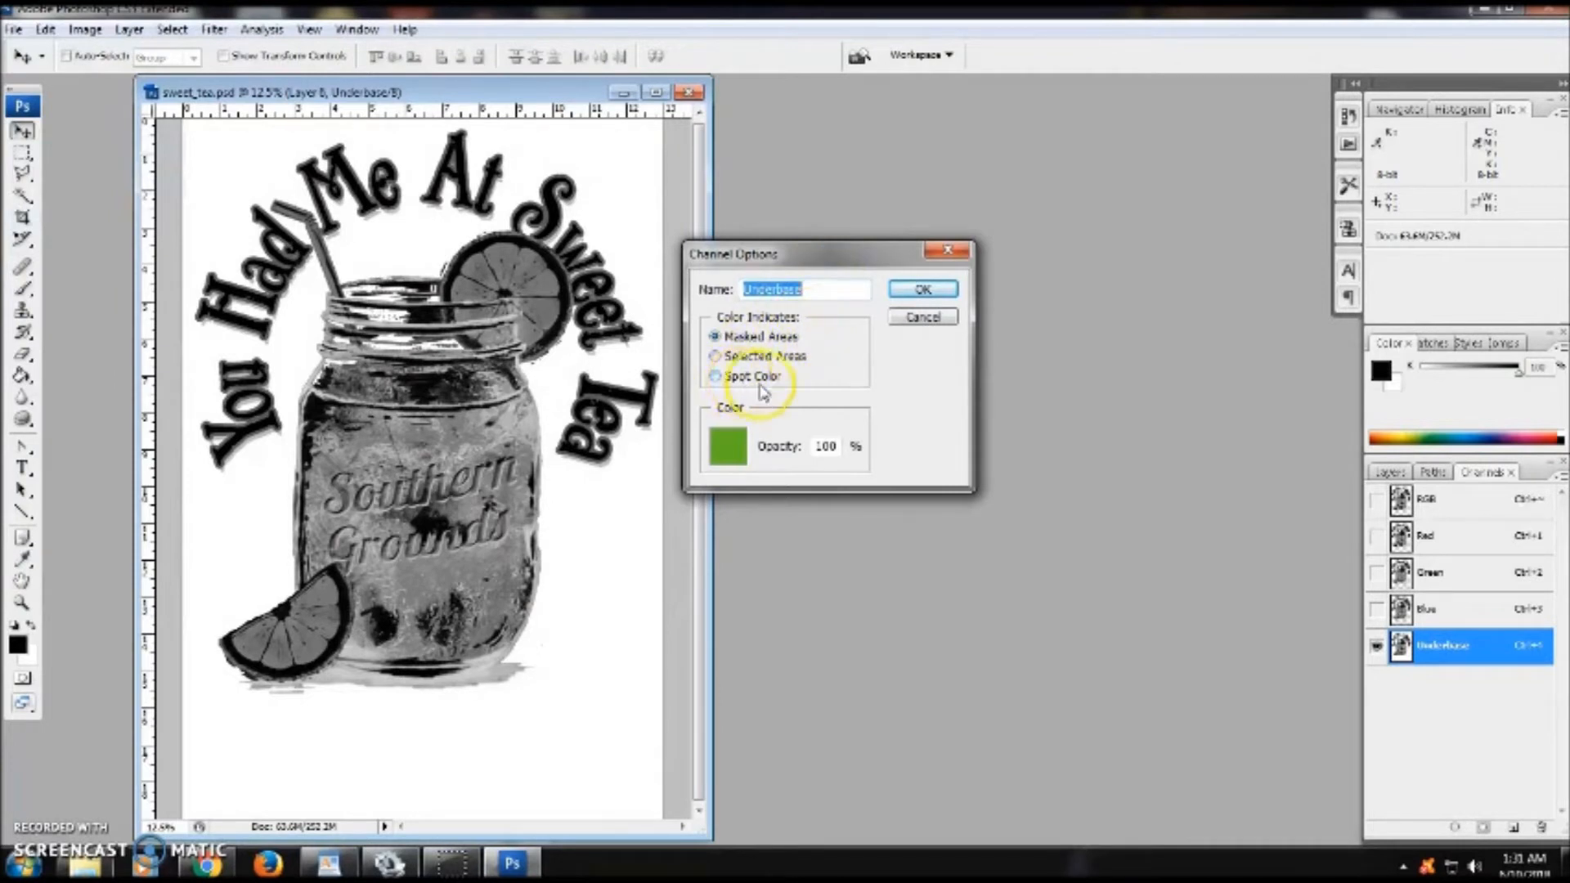
pyautogui.click(715, 376)
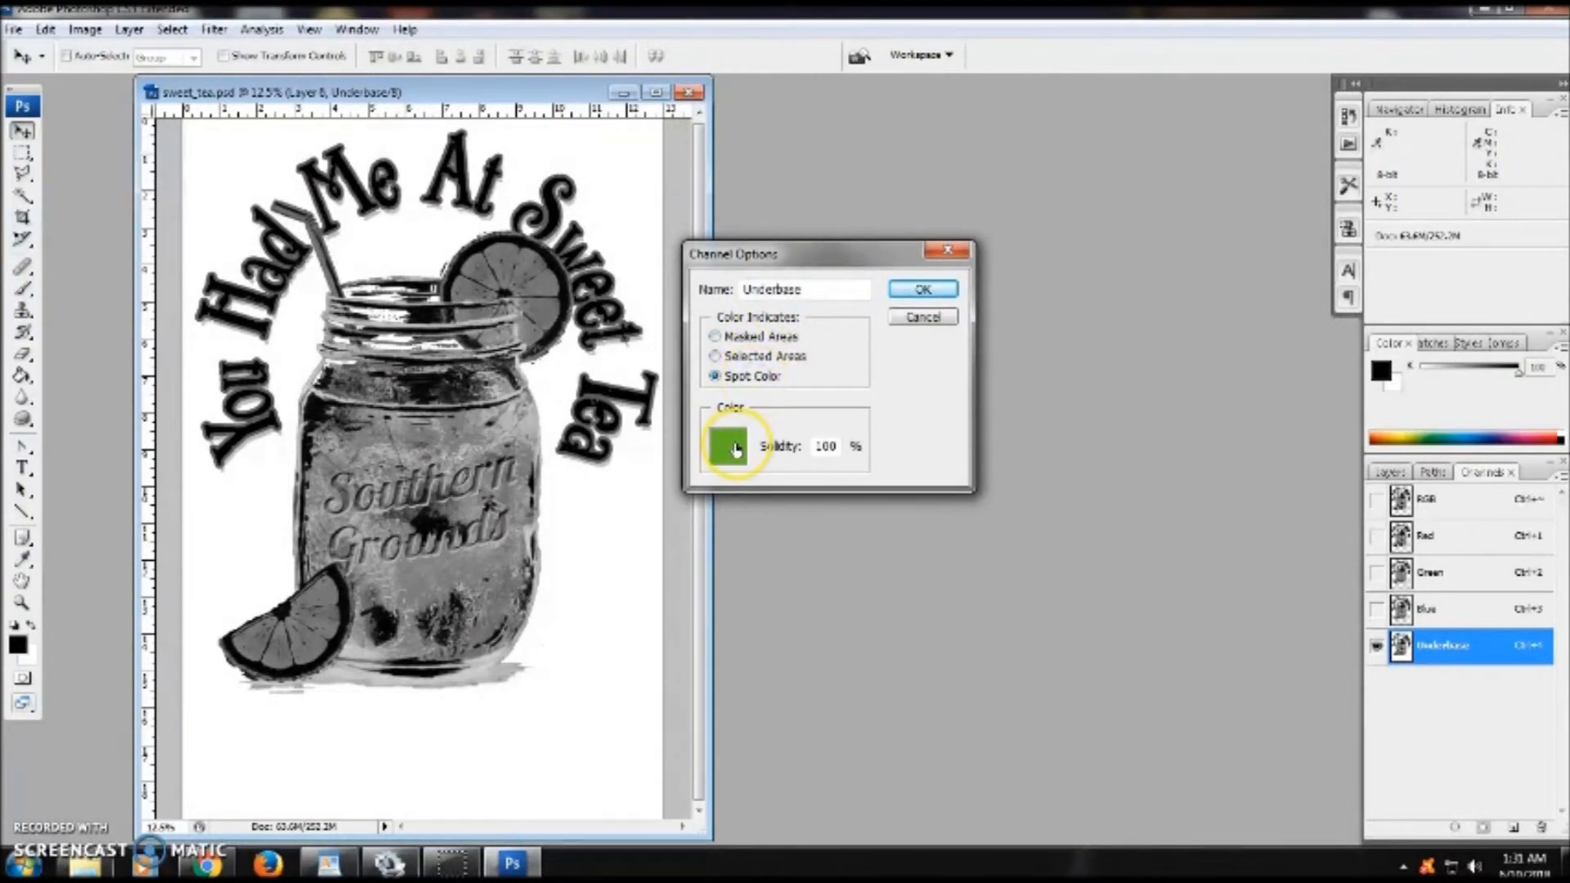
pyautogui.click(730, 450)
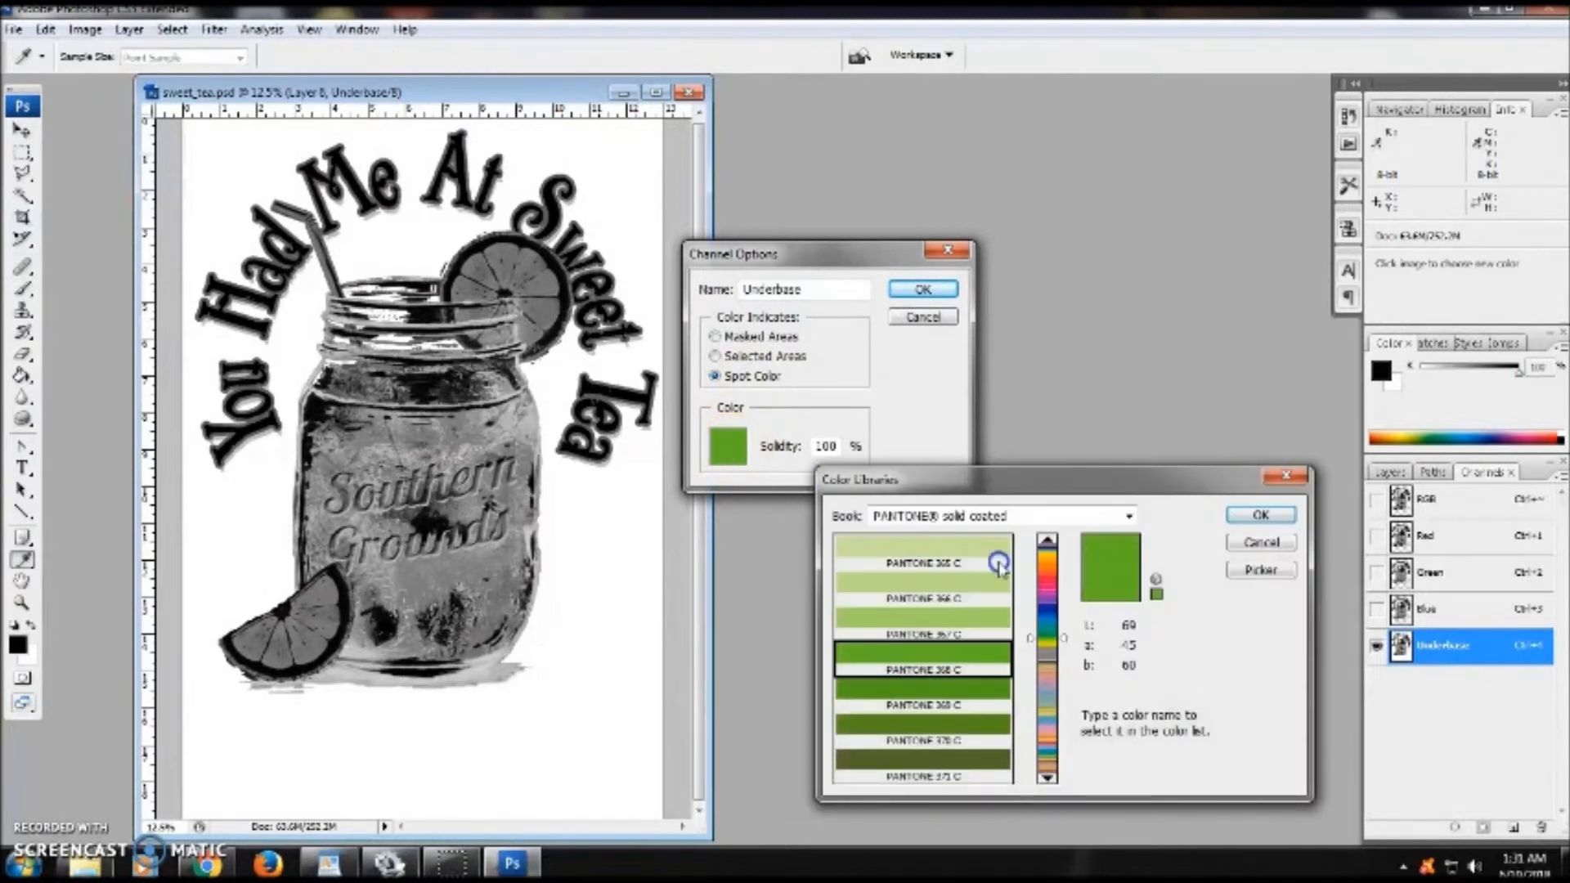
pyautogui.click(1261, 570)
pyautogui.moveTo(1062, 659)
pyautogui.mouseDown()
pyautogui.moveTo(928, 614)
pyautogui.moveTo(812, 506)
pyautogui.mouseUp()
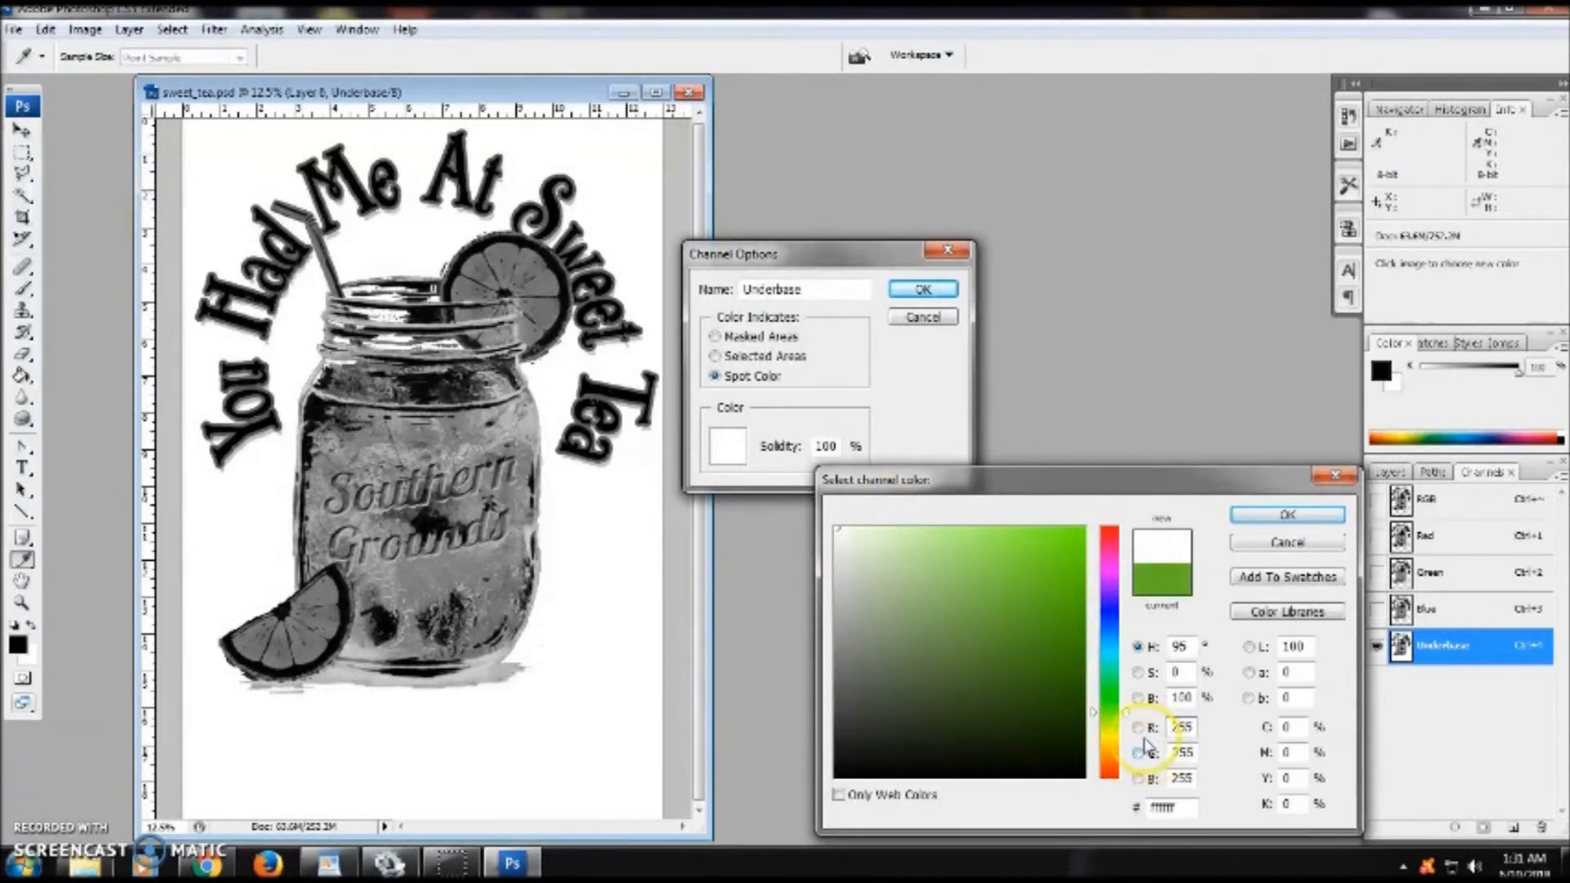
pyautogui.click(1287, 514)
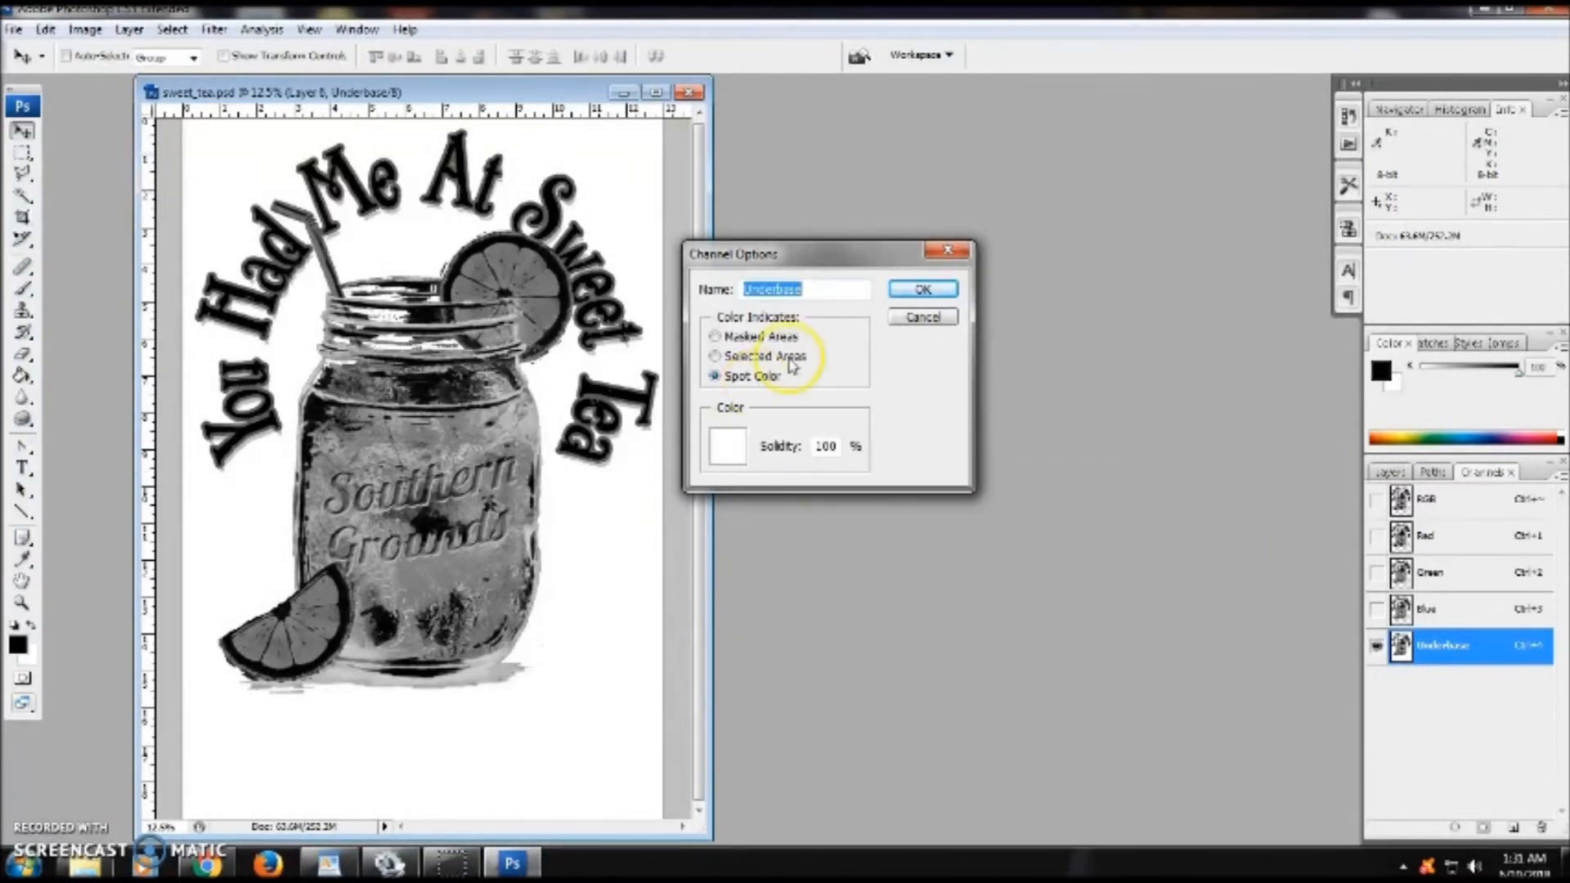
pyautogui.click(894, 290)
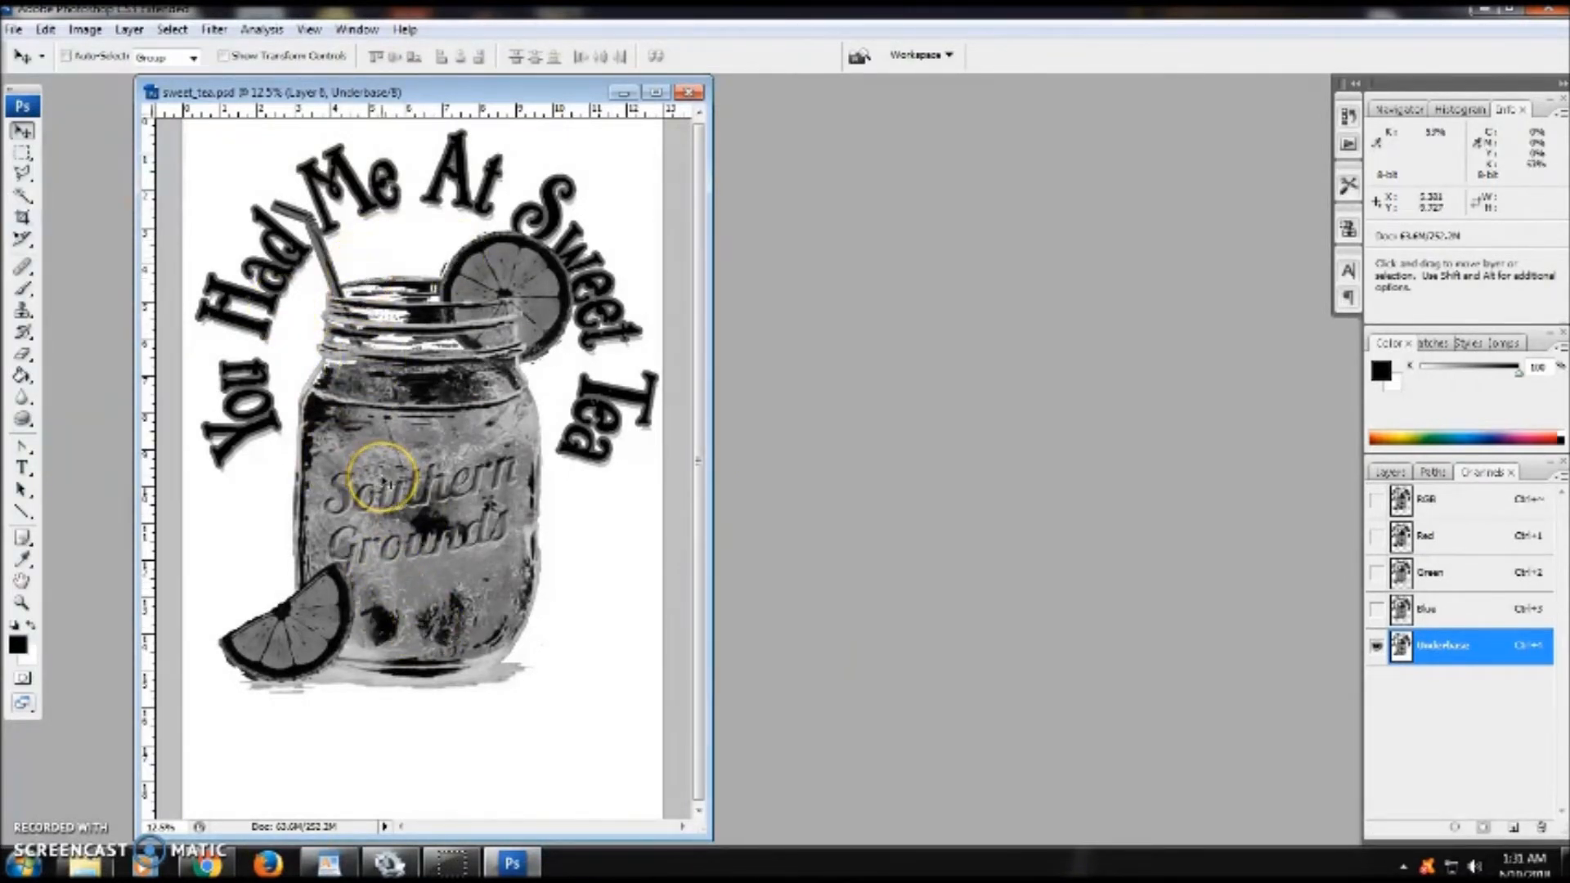
# - Select the entire canvas with a rectangular marquee
pyautogui.hotkey('ctrl', '-')
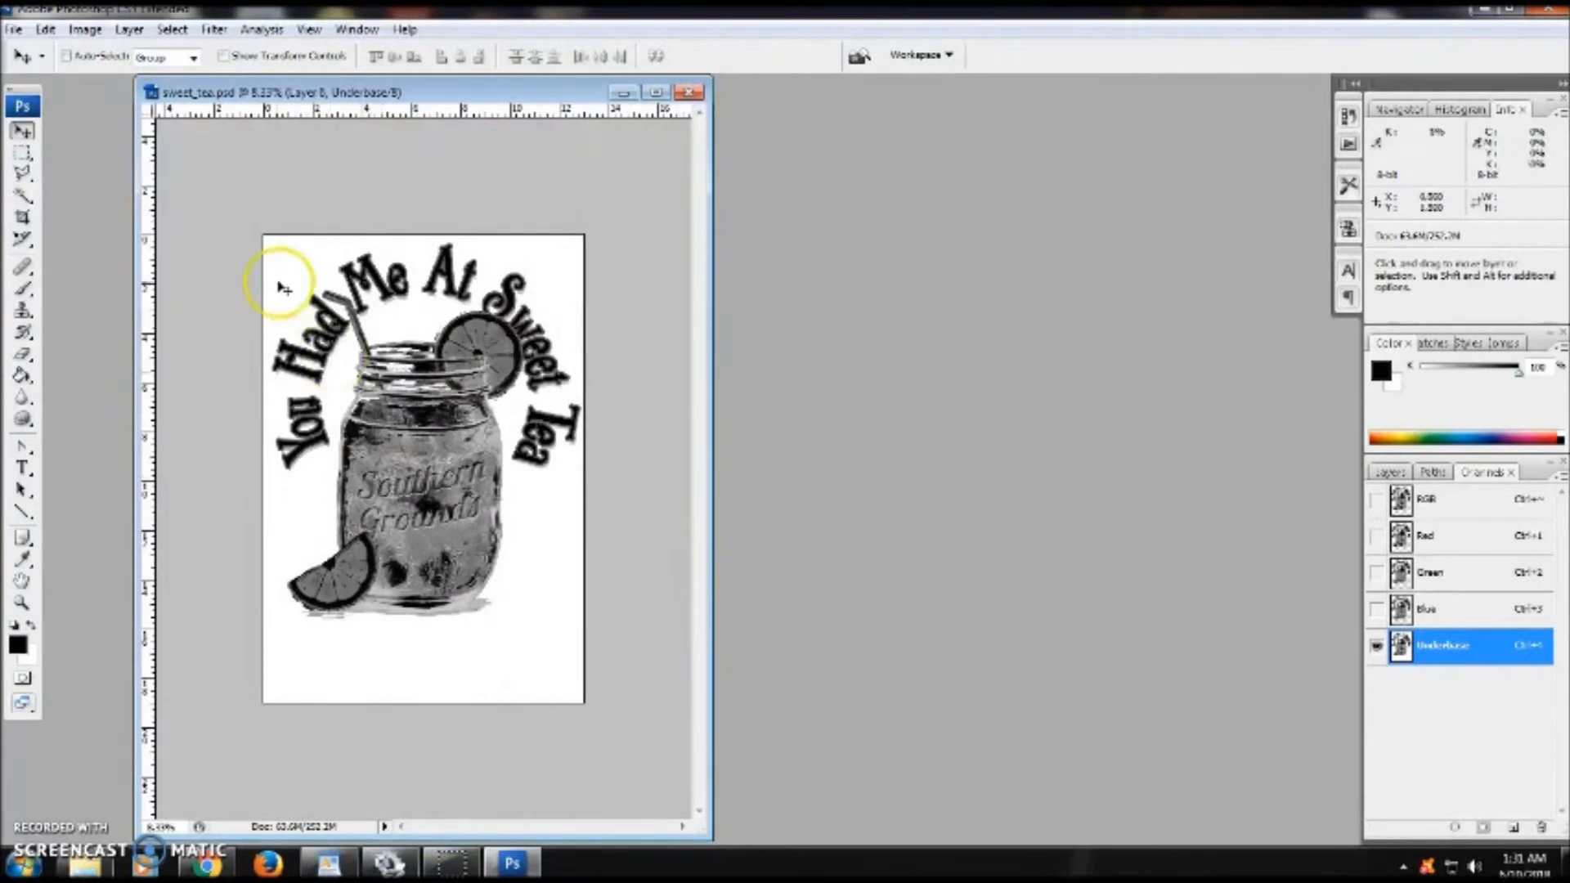
pyautogui.click(20, 153)
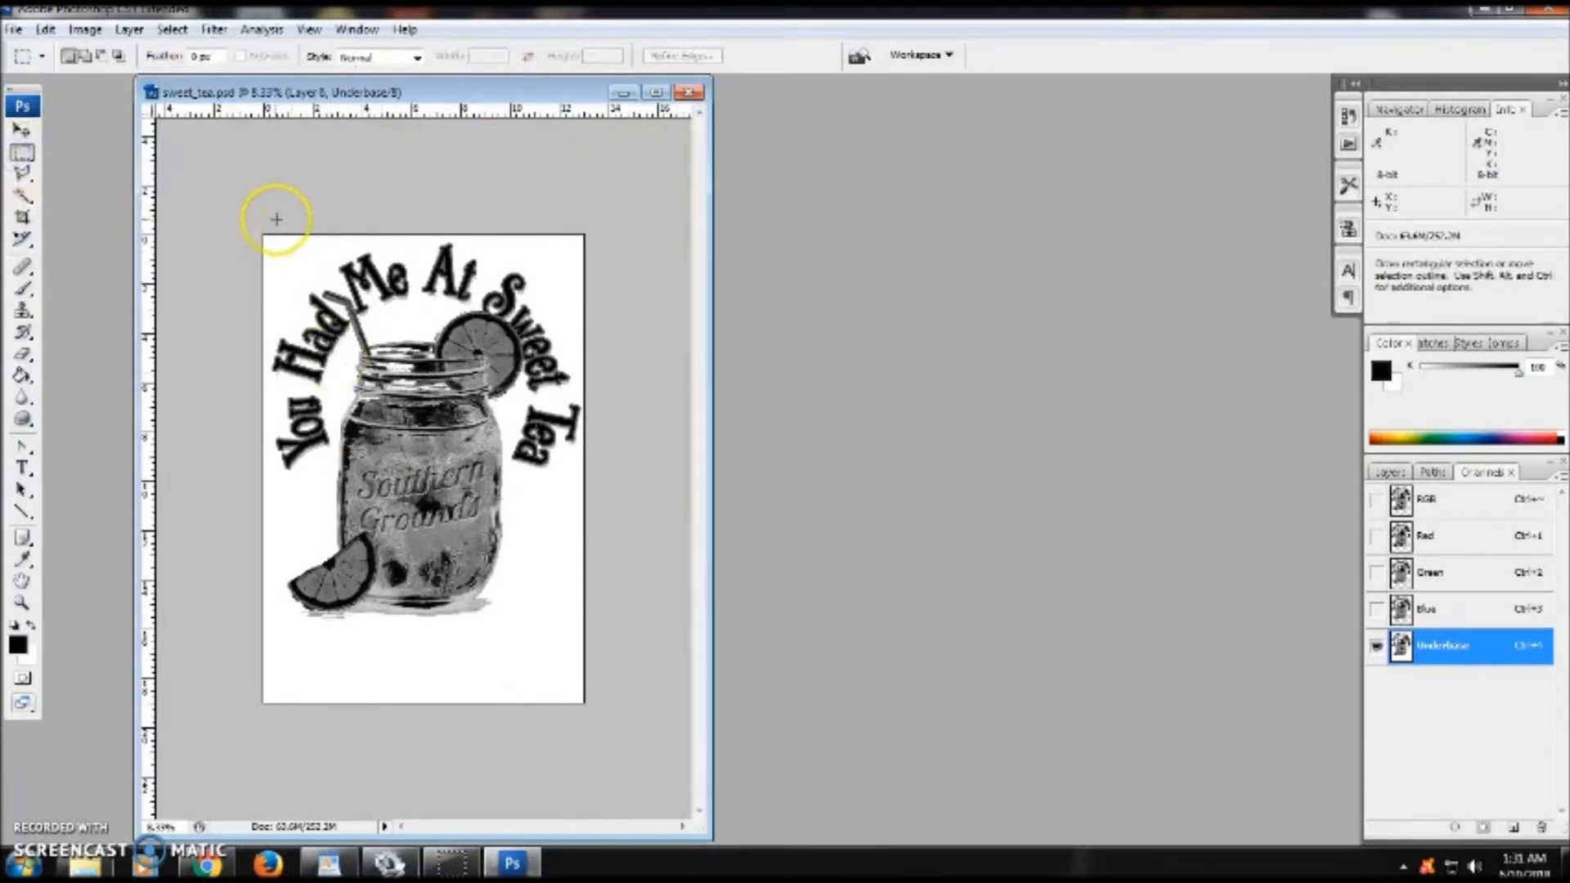
pyautogui.moveTo(252, 217); pyautogui.dragTo(607, 752)
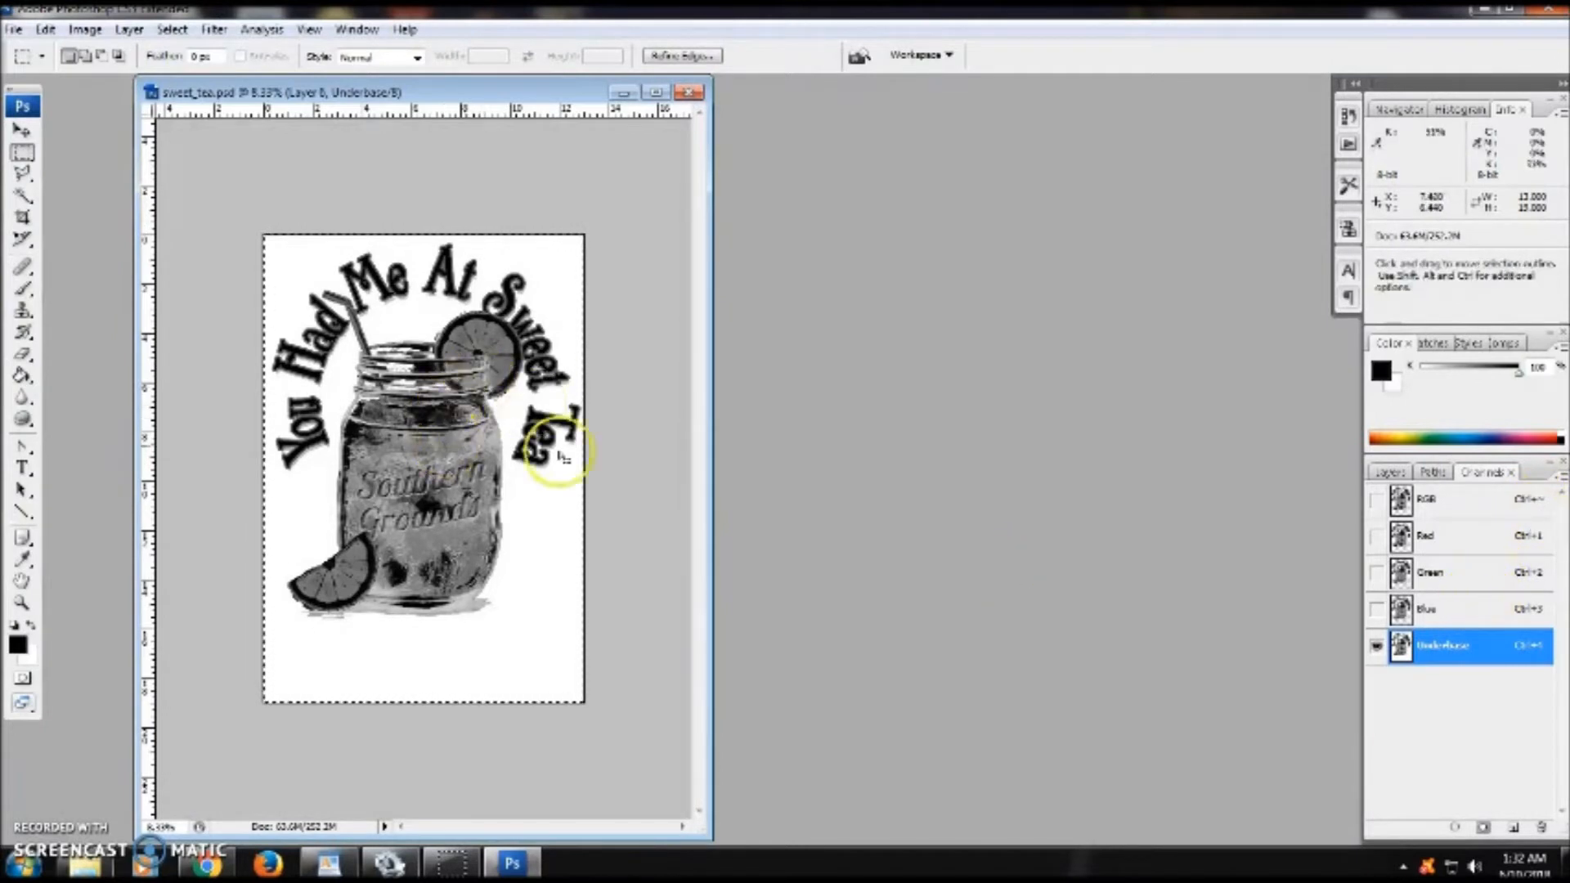
# - Create a new channel named SHIRT with PANTONE 1765 C as its color at 100% opacity
pyautogui.click(1560, 479)
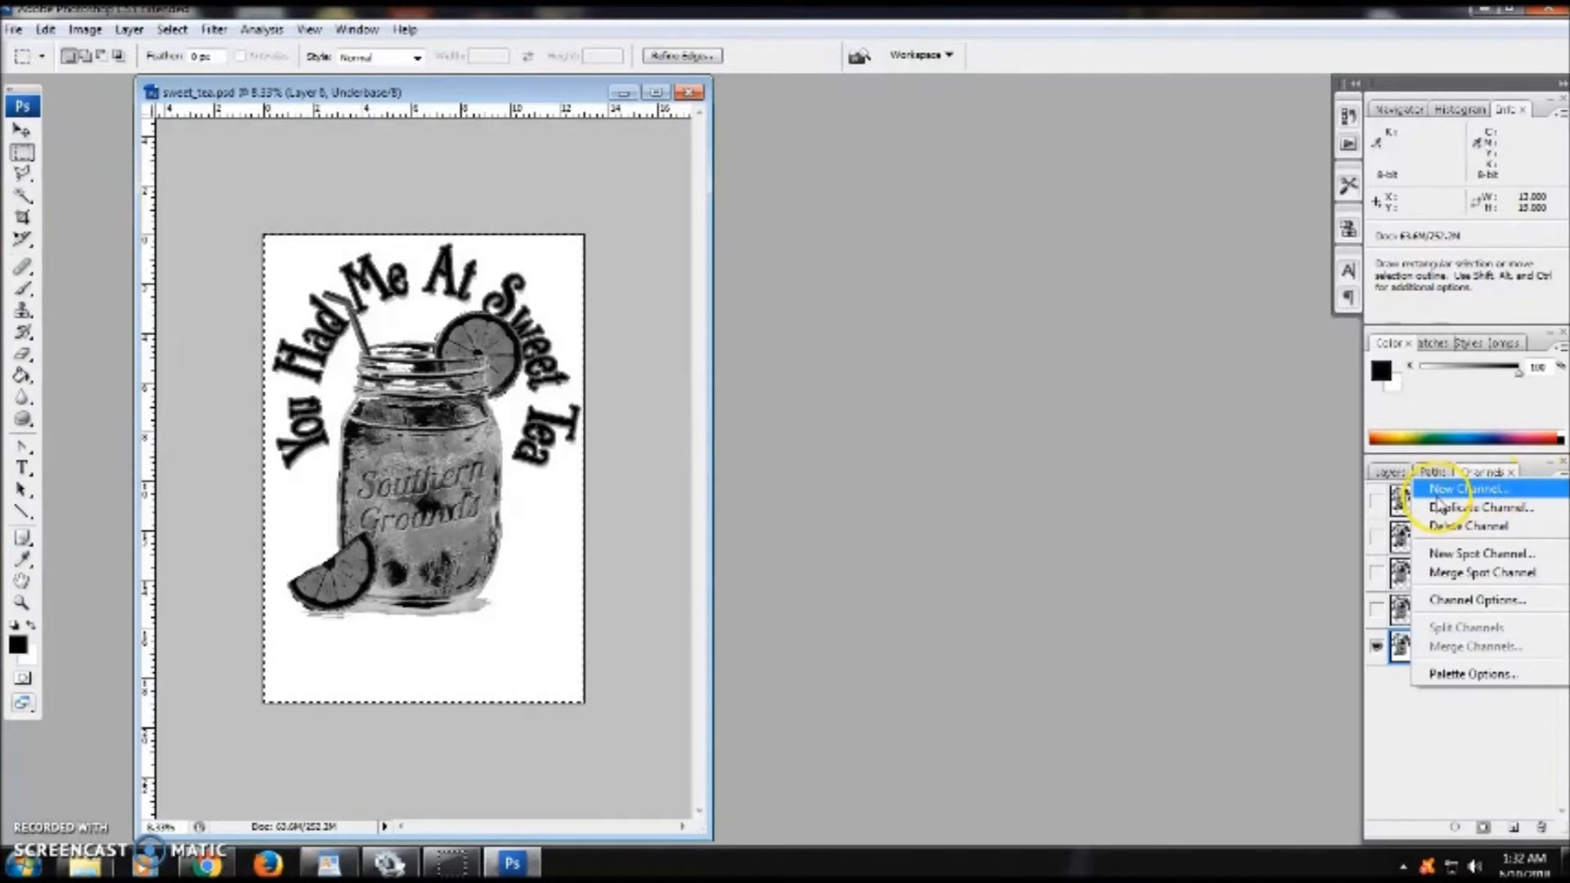
pyautogui.click(1522, 490)
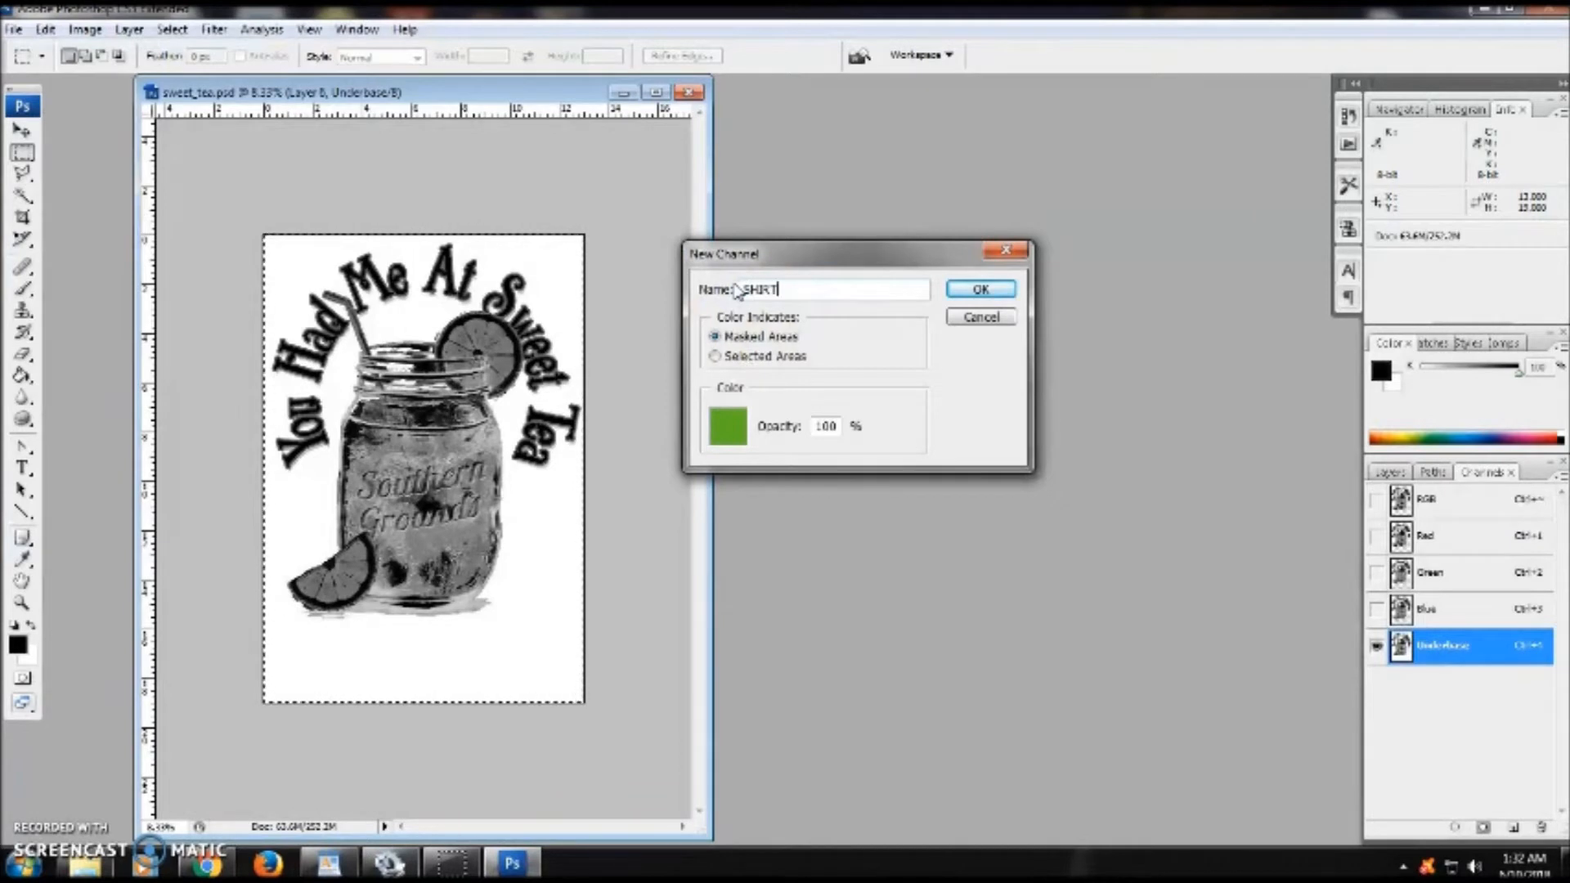
pyautogui.click(728, 426)
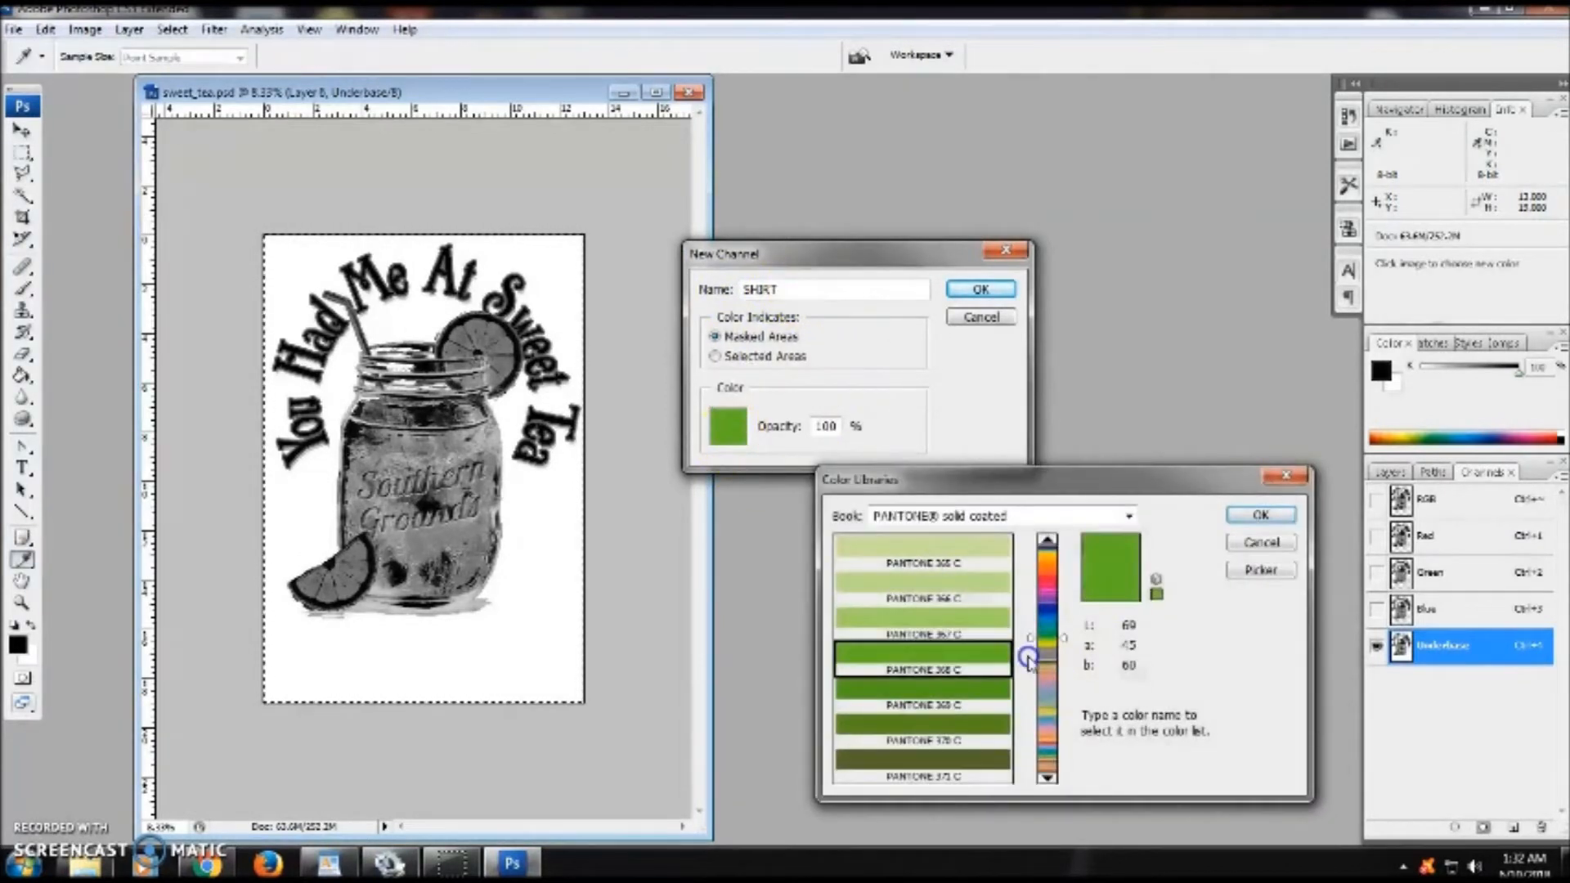
pyautogui.click(1048, 591)
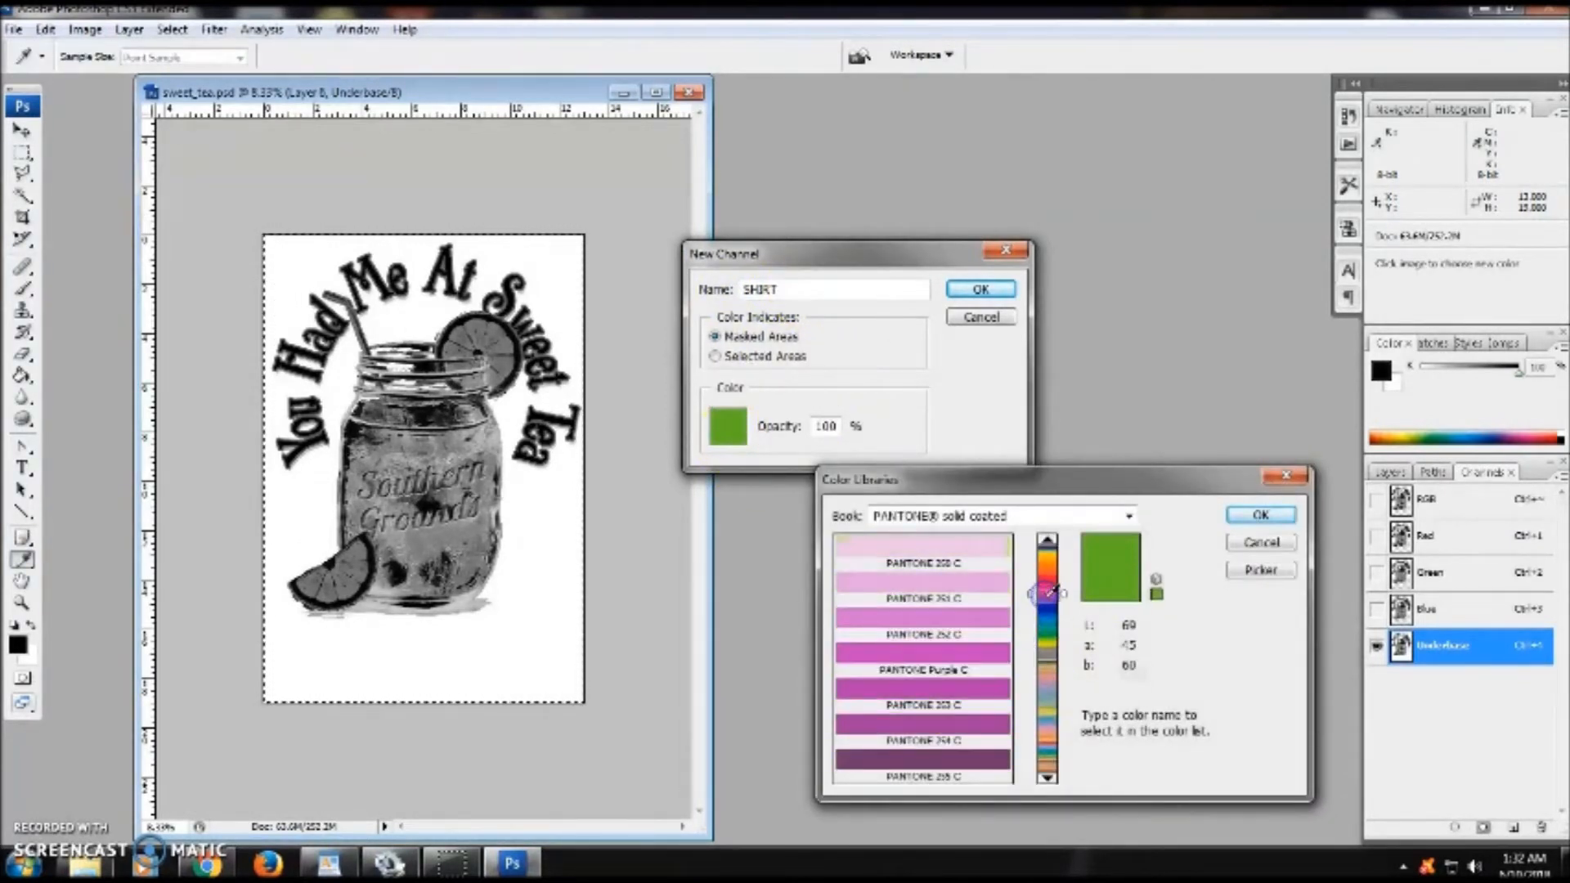
pyautogui.click(959, 628)
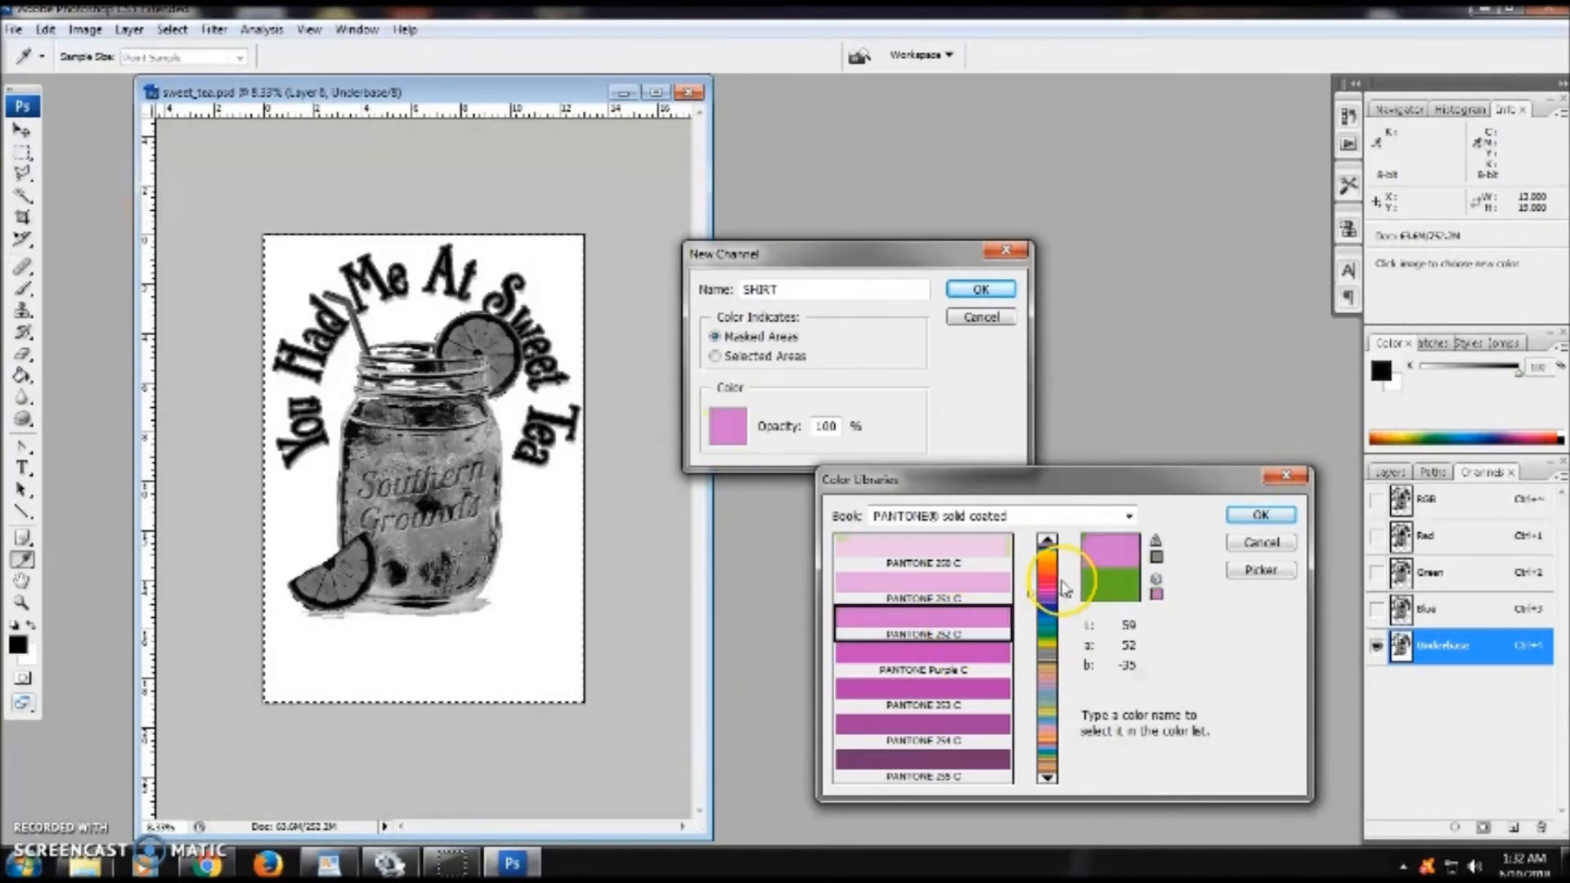
pyautogui.moveTo(1063, 589); pyautogui.dragTo(1049, 573)
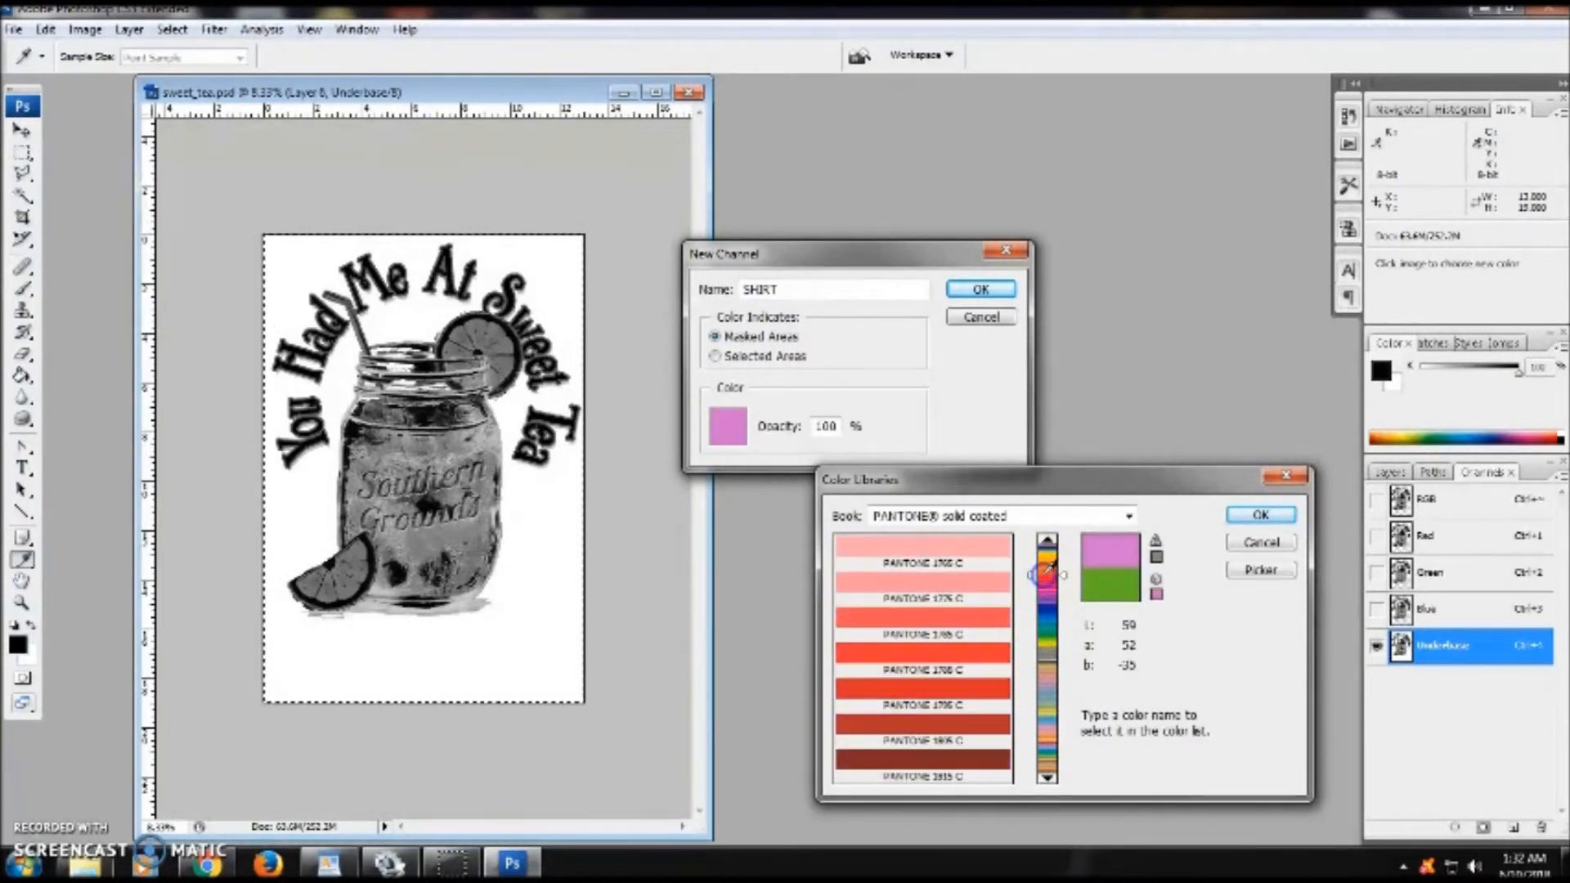
pyautogui.click(999, 564)
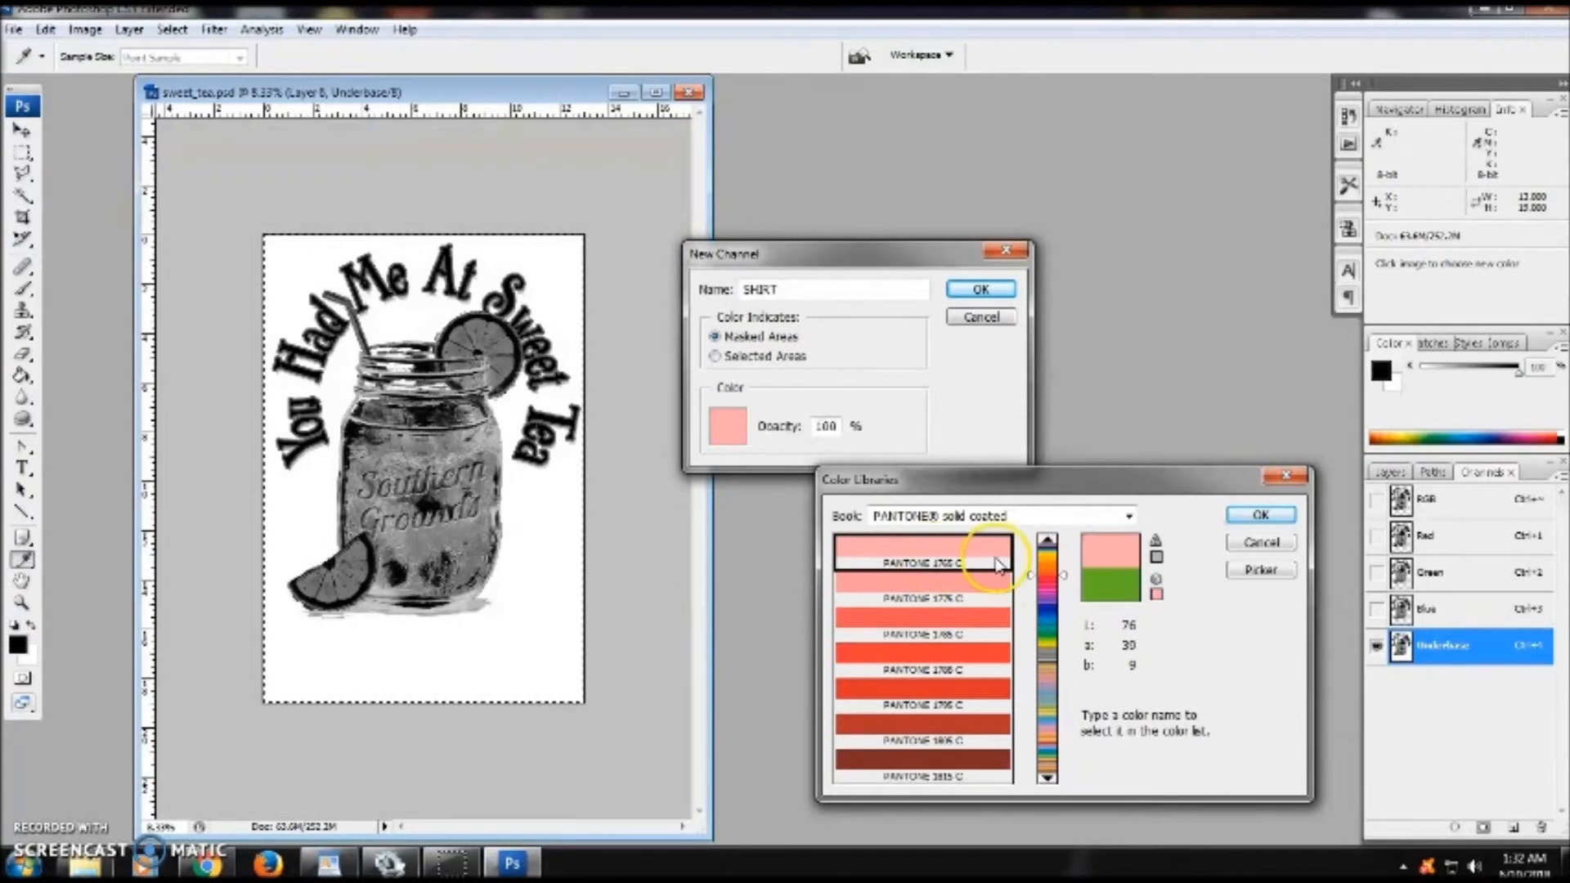
pyautogui.click(1258, 516)
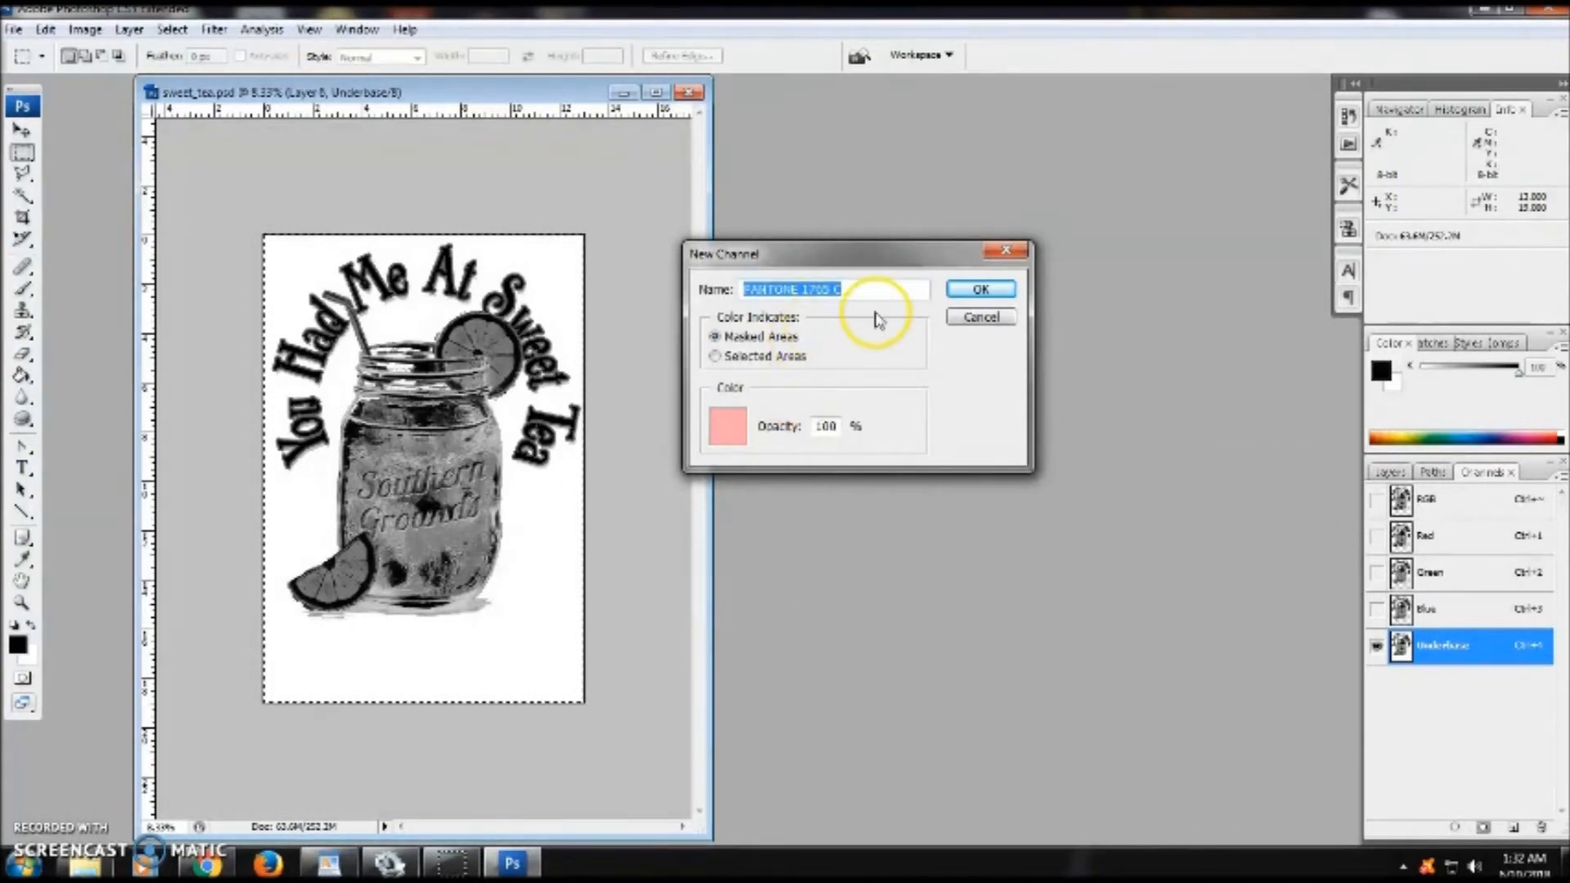
pyautogui.write('SHIRT')
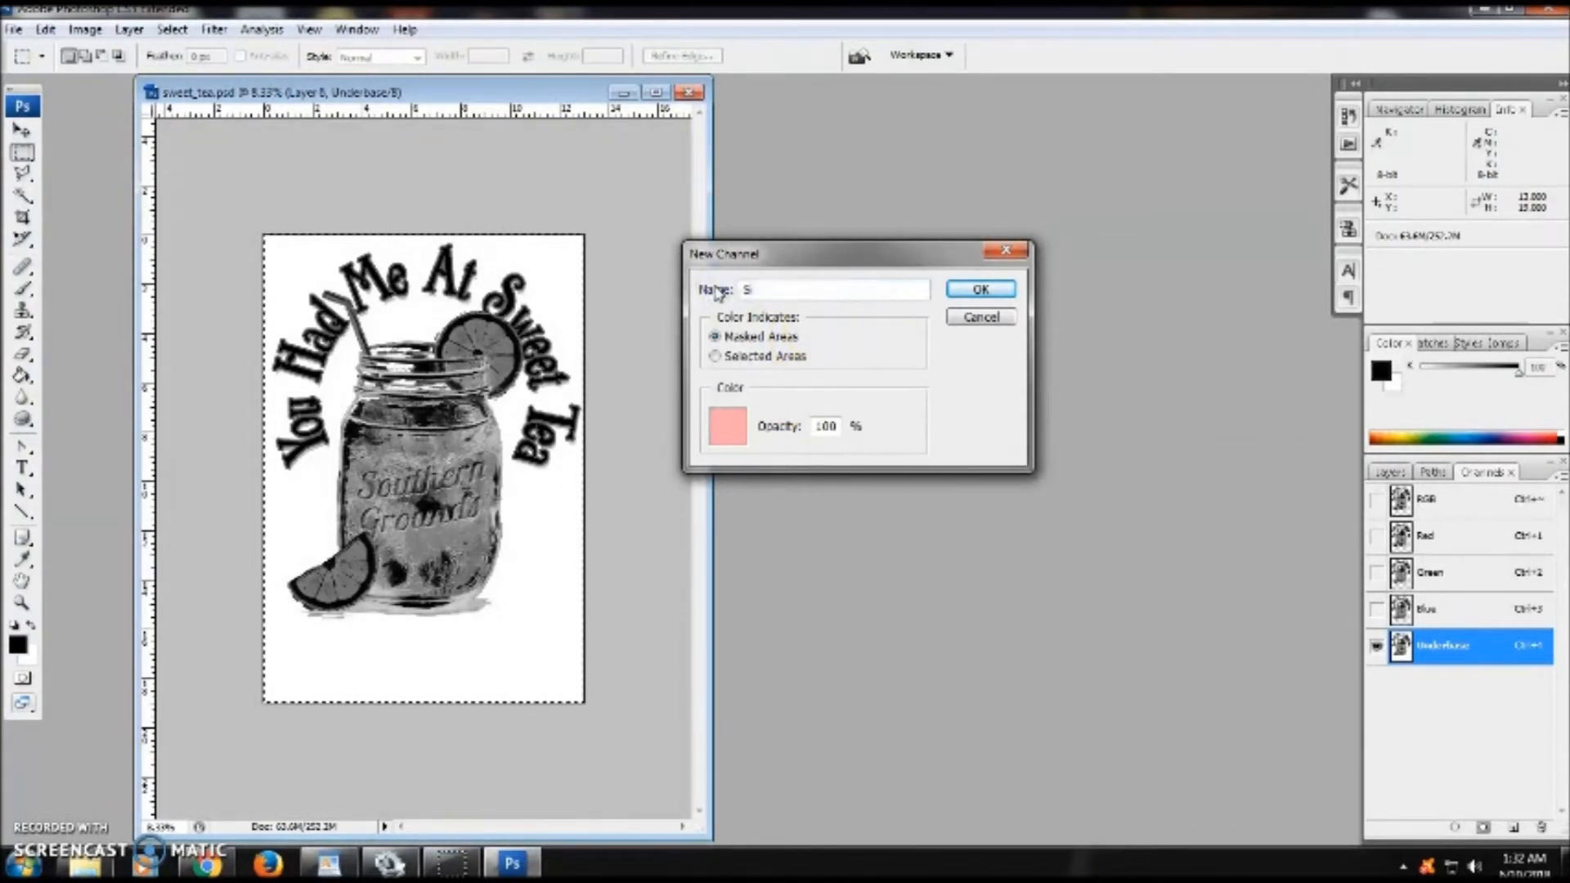
pyautogui.click(980, 289)
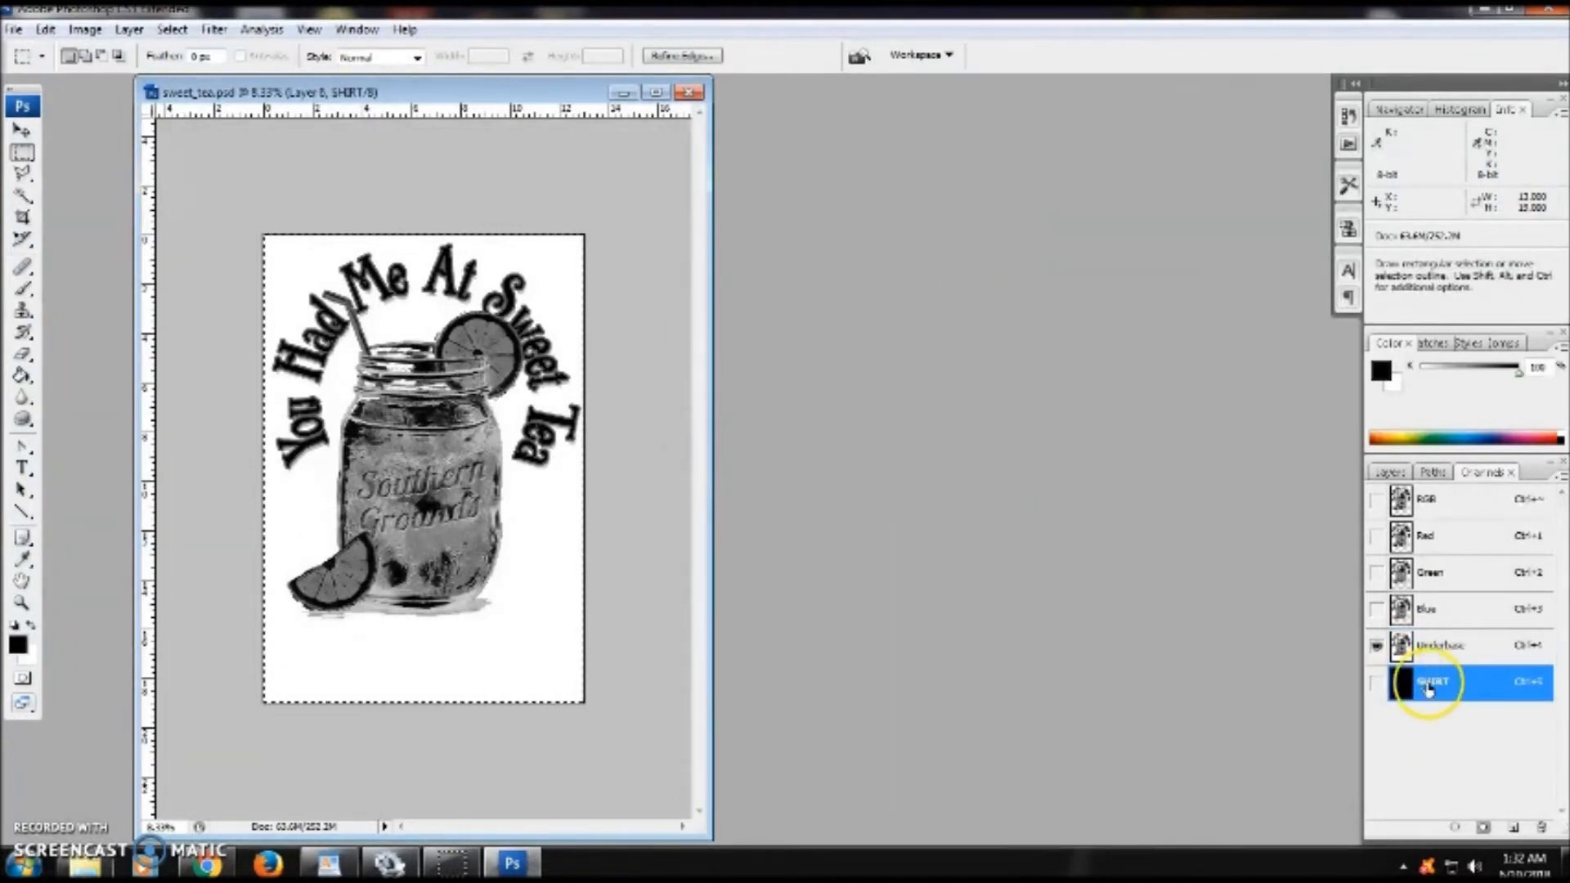
# - Move the SHIRT channel above Underbase, show it to preview the print, and deselect
pyautogui.moveTo(1468, 685); pyautogui.dragTo(1441, 642)
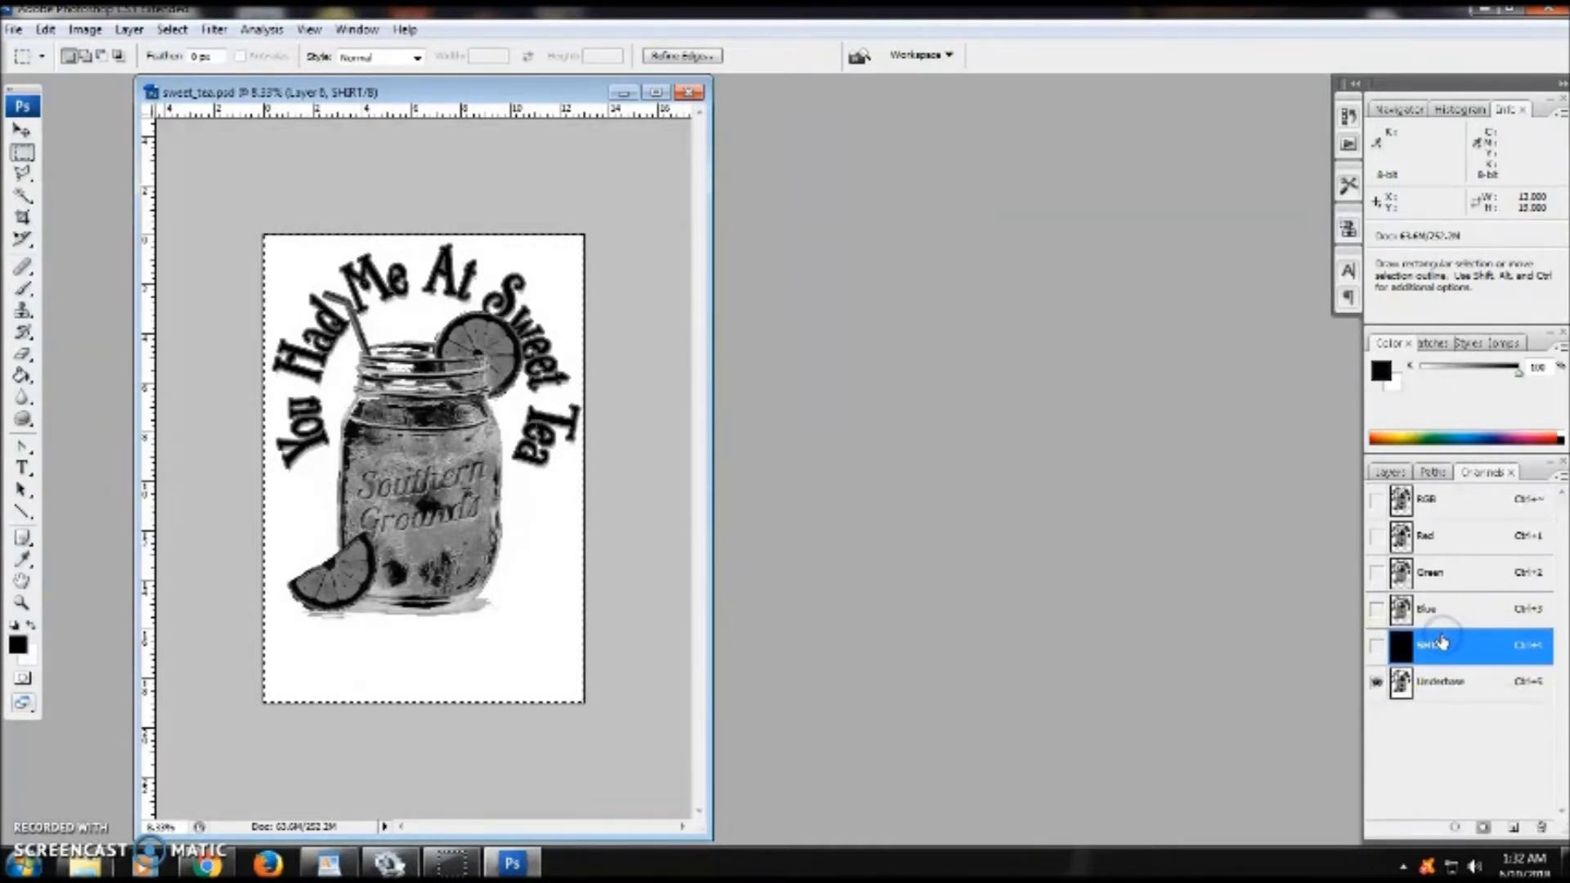
pyautogui.click(1376, 646)
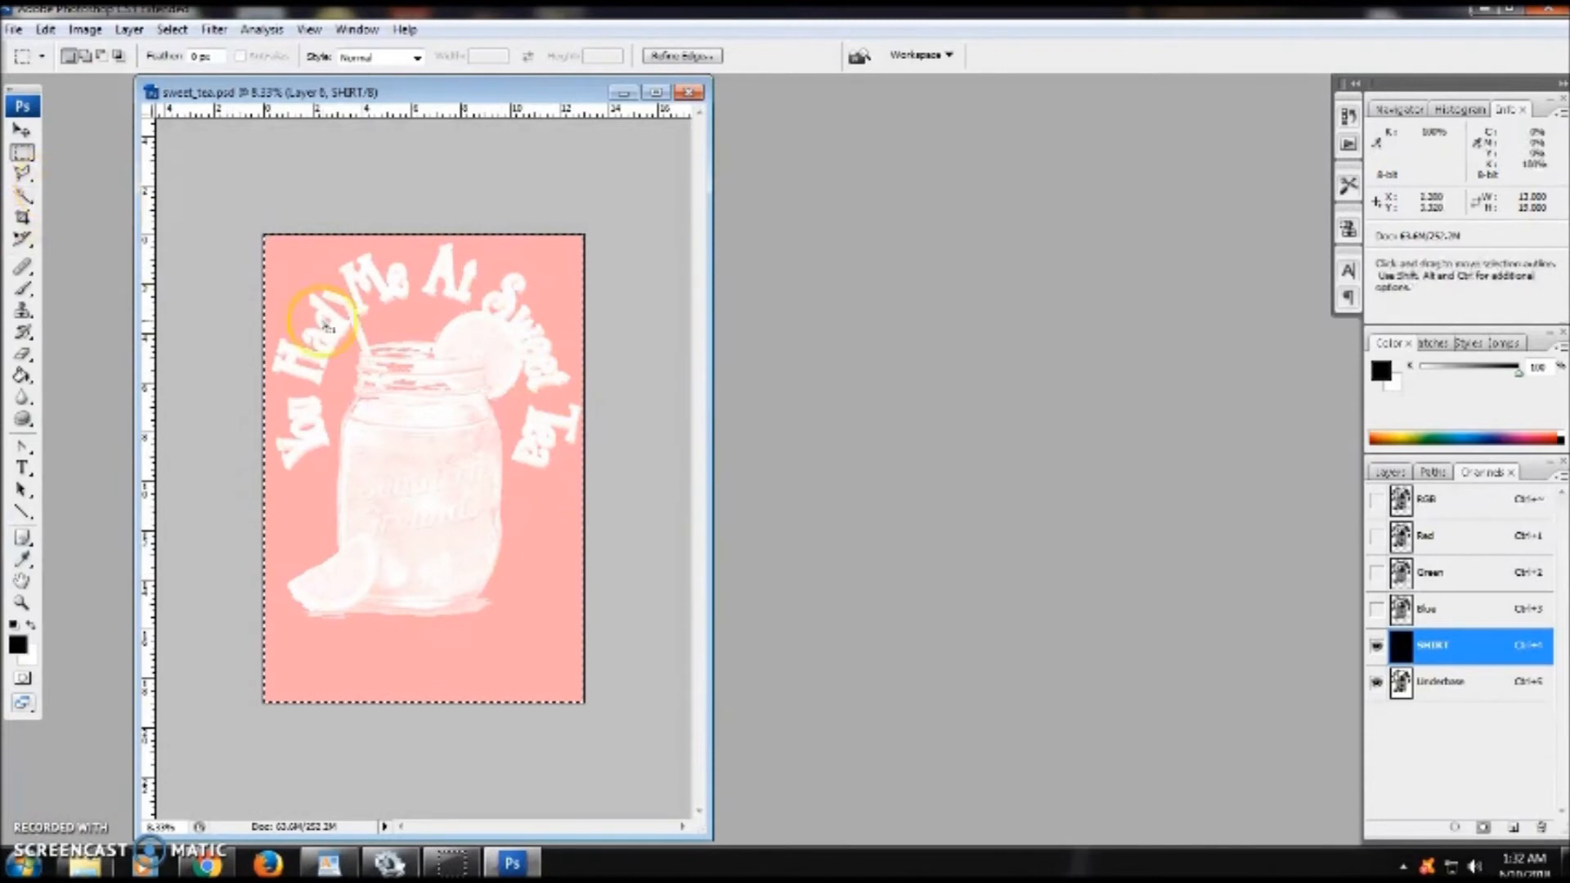
pyautogui.click(245, 323)
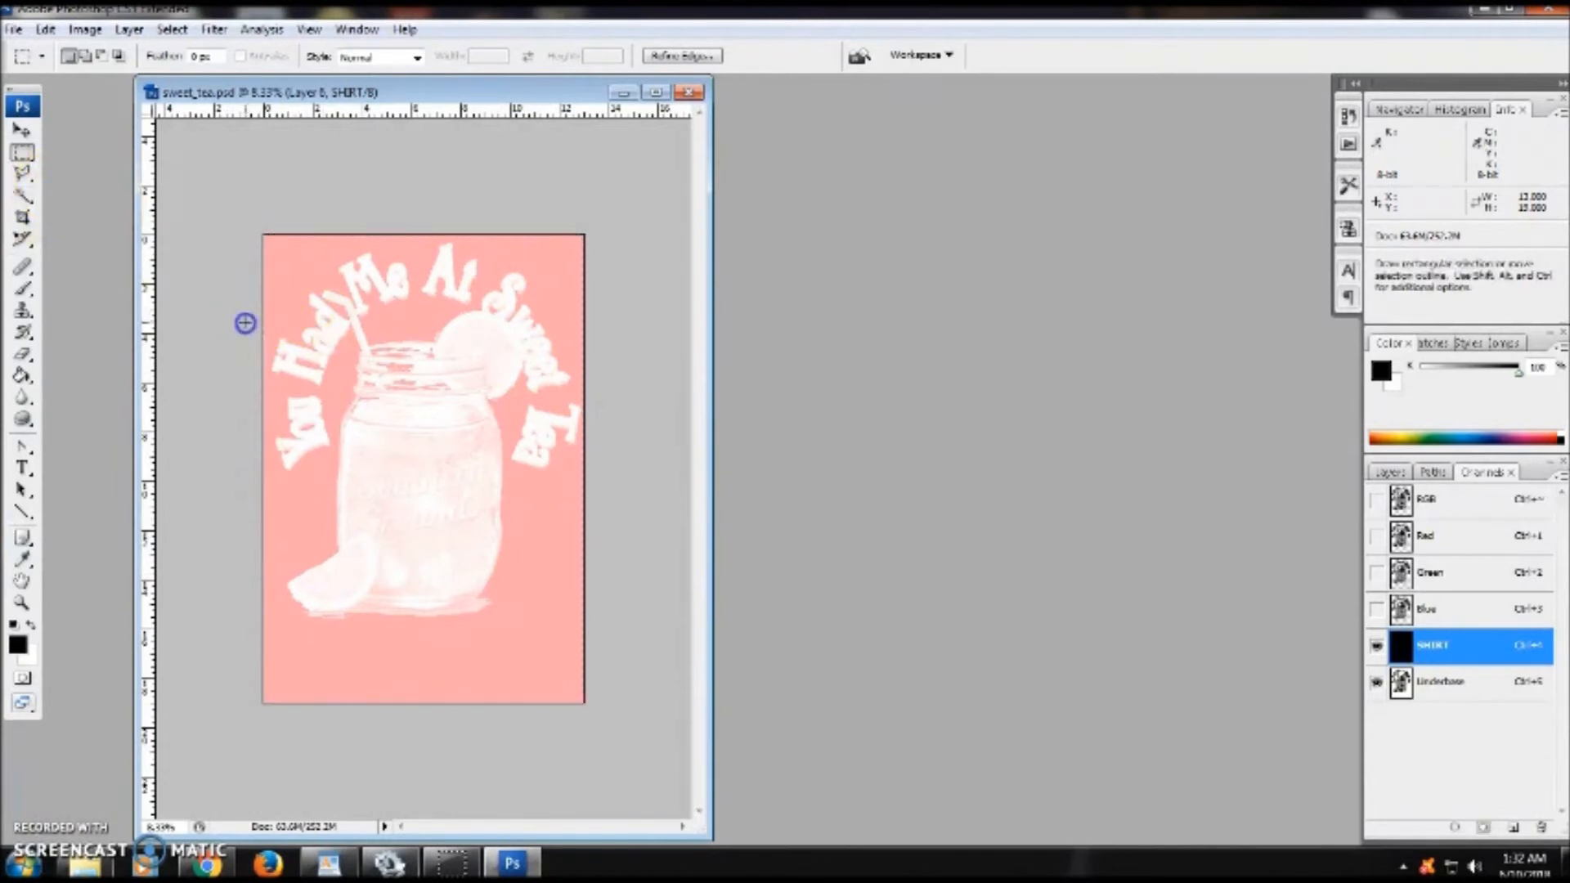
# - Enlarge the document window and hide the SHIRT channel preview
pyautogui.click(26, 615)
pyautogui.click(415, 439)
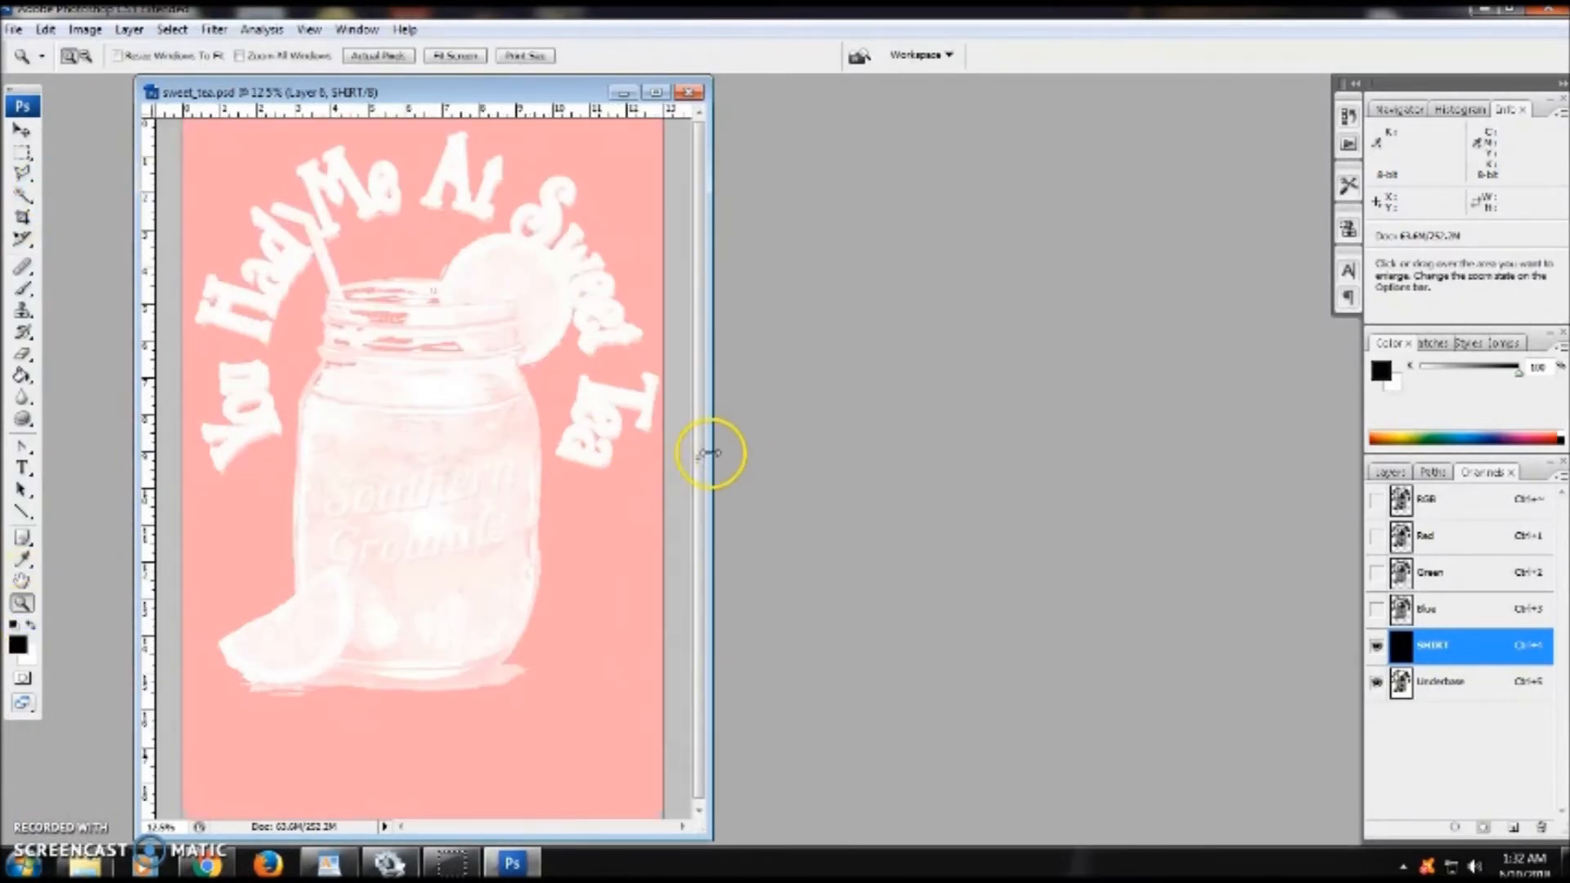
pyautogui.moveTo(711, 452); pyautogui.dragTo(940, 441)
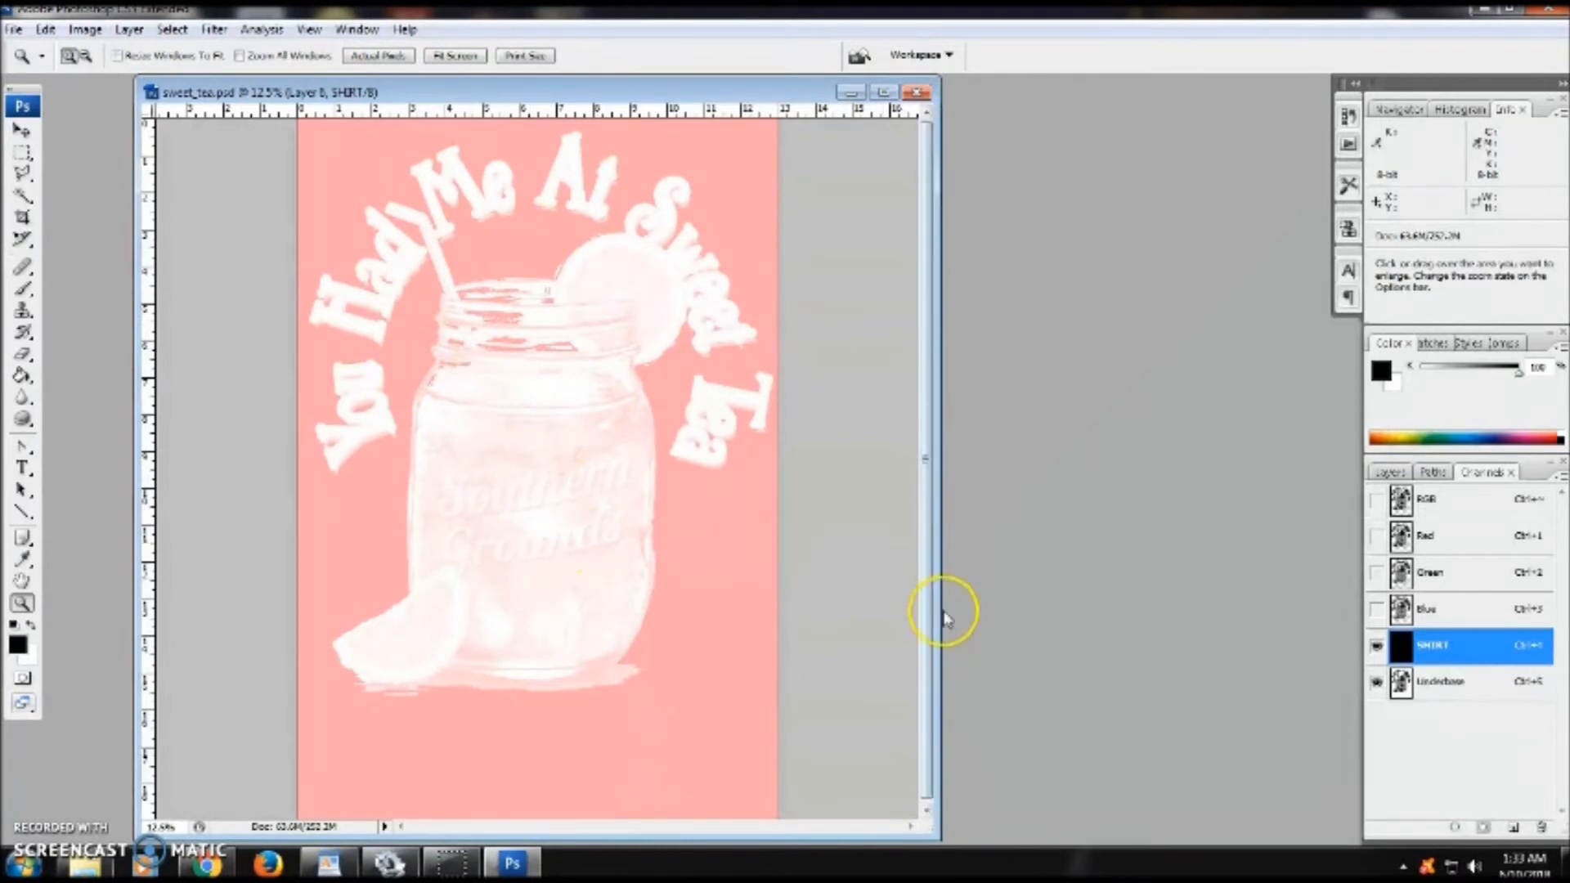
pyautogui.click(1387, 473)
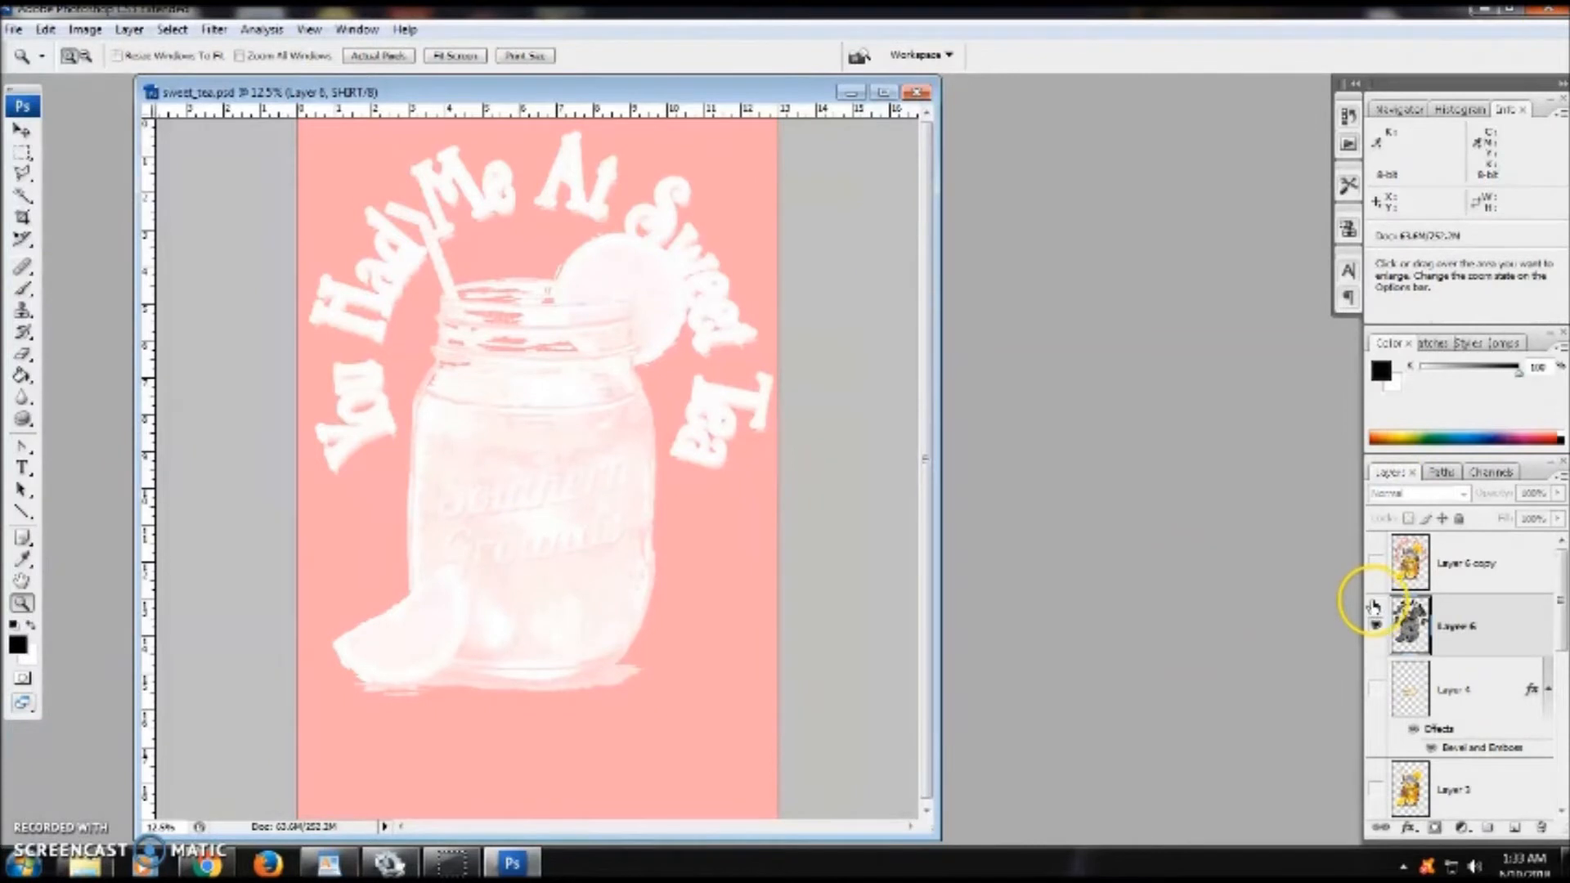
pyautogui.click(1480, 474)
pyautogui.click(1409, 648)
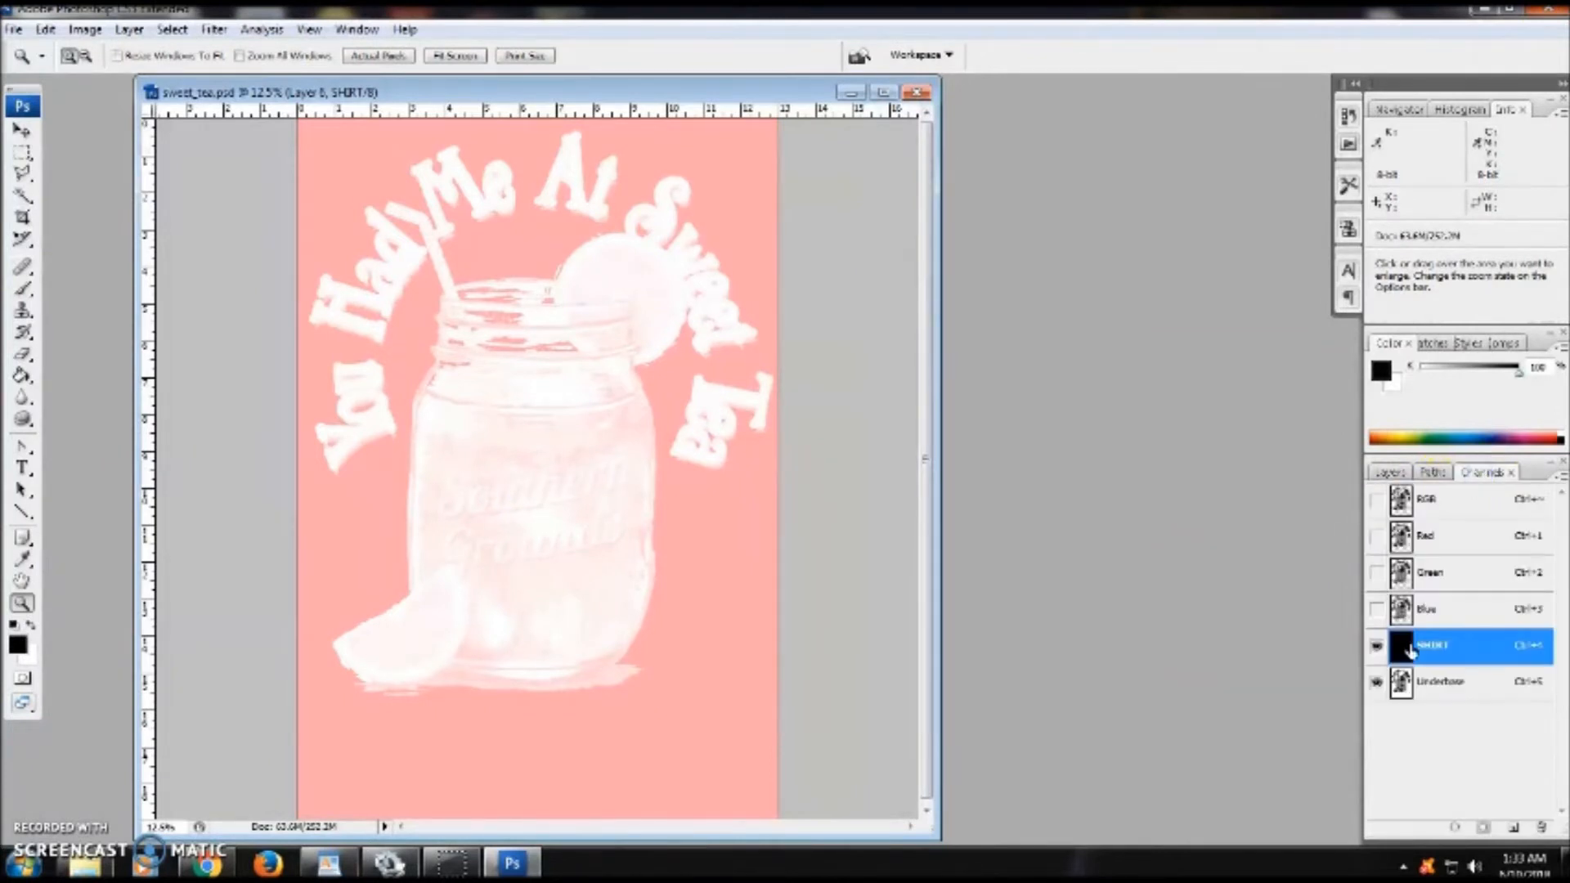
pyautogui.click(1377, 650)
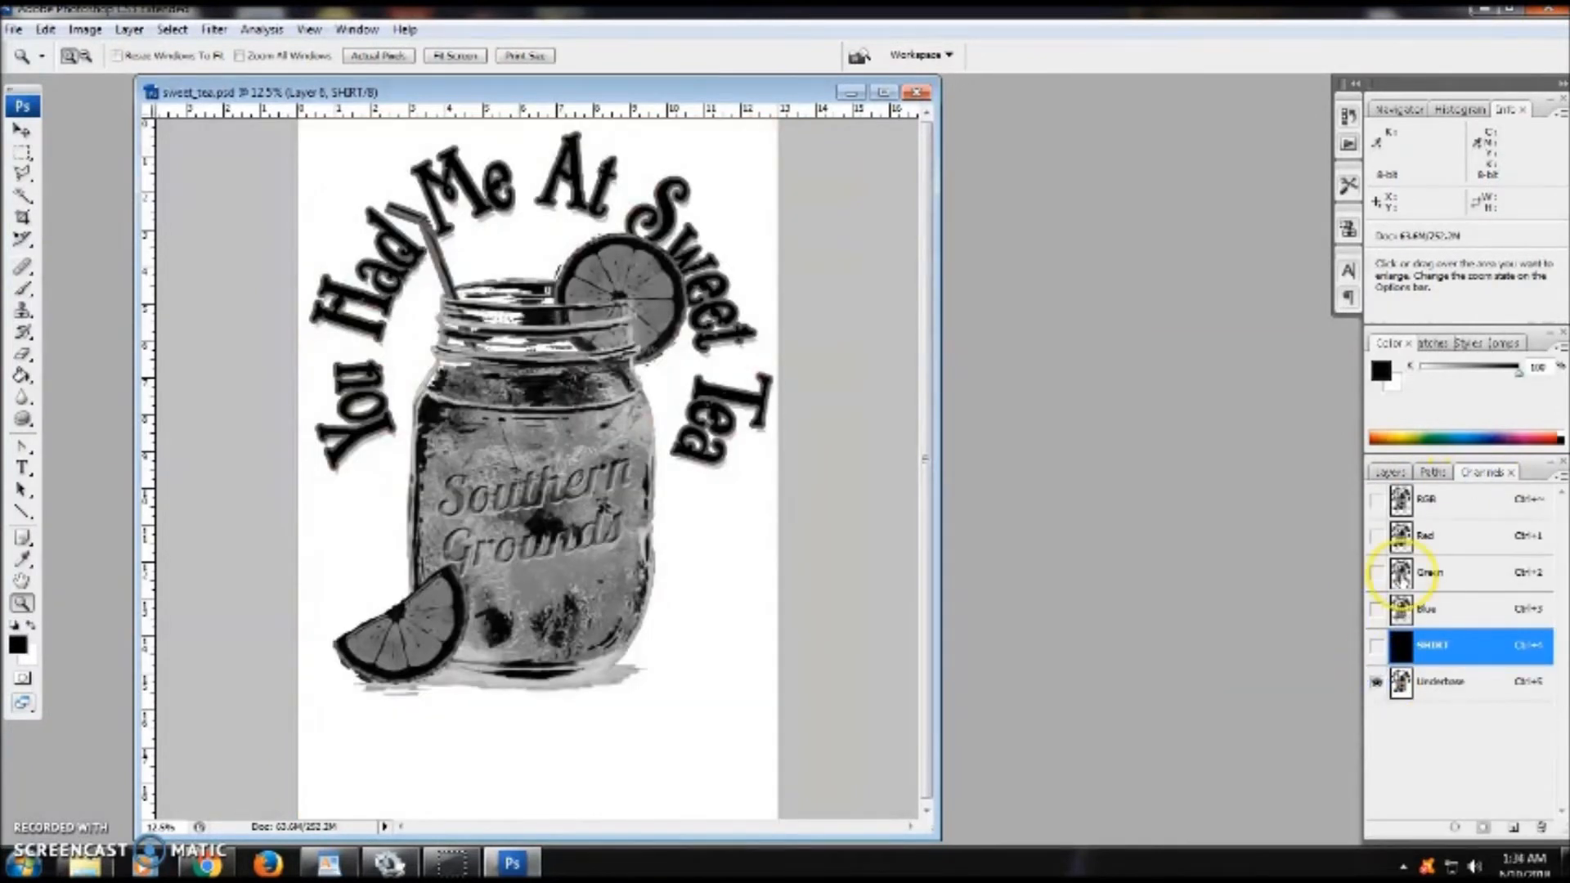
# - Return to the RGB composite and show Layer 6 copy instead of Layer 6
pyautogui.click(1484, 507)
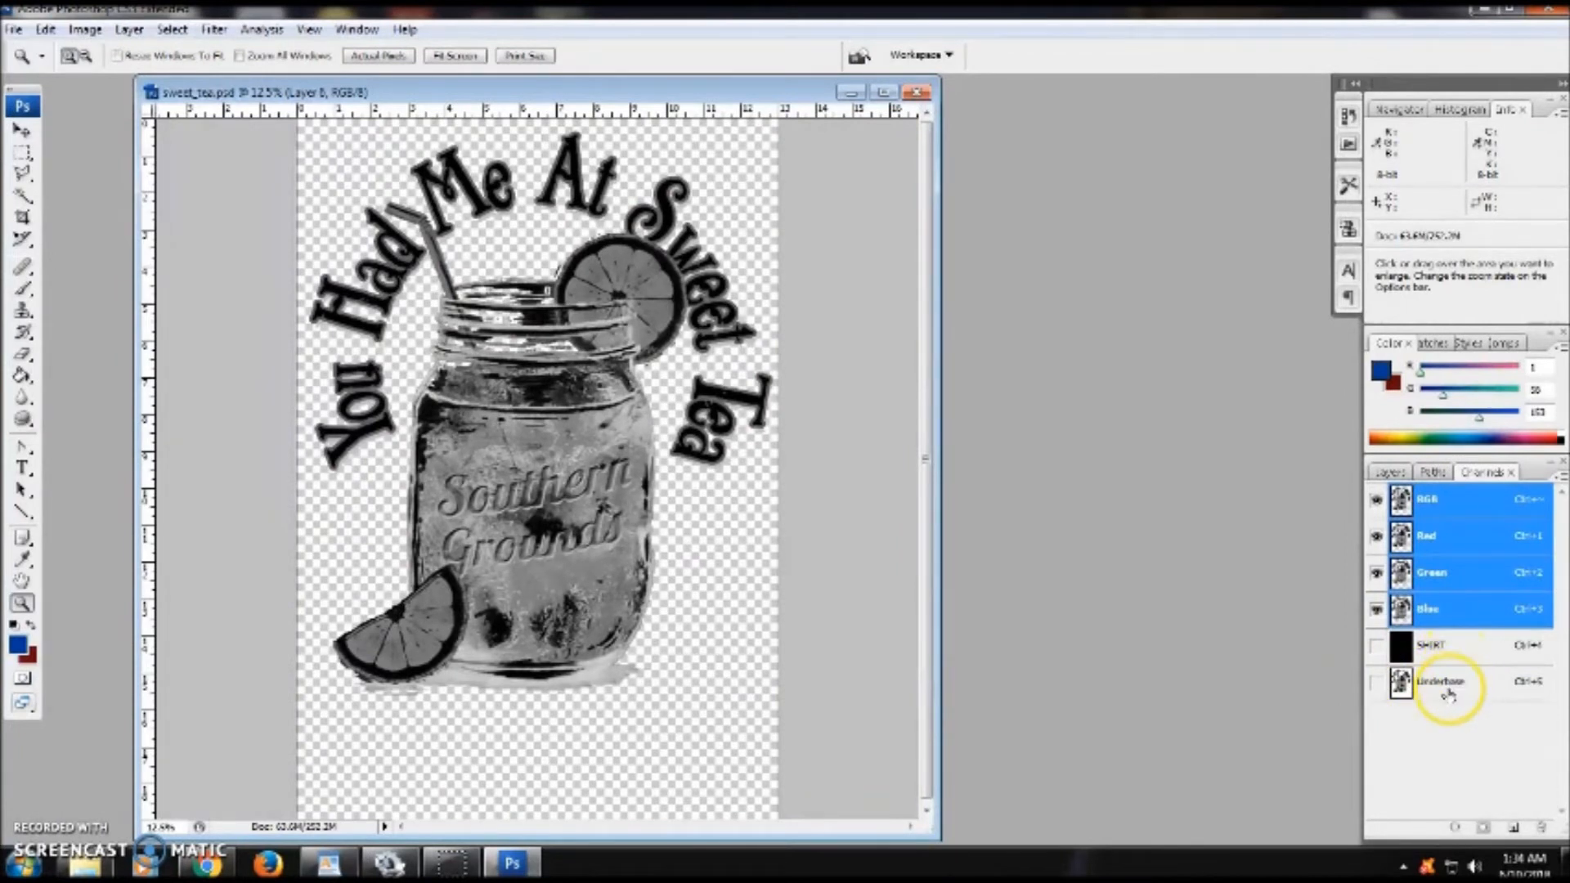
pyautogui.click(1391, 474)
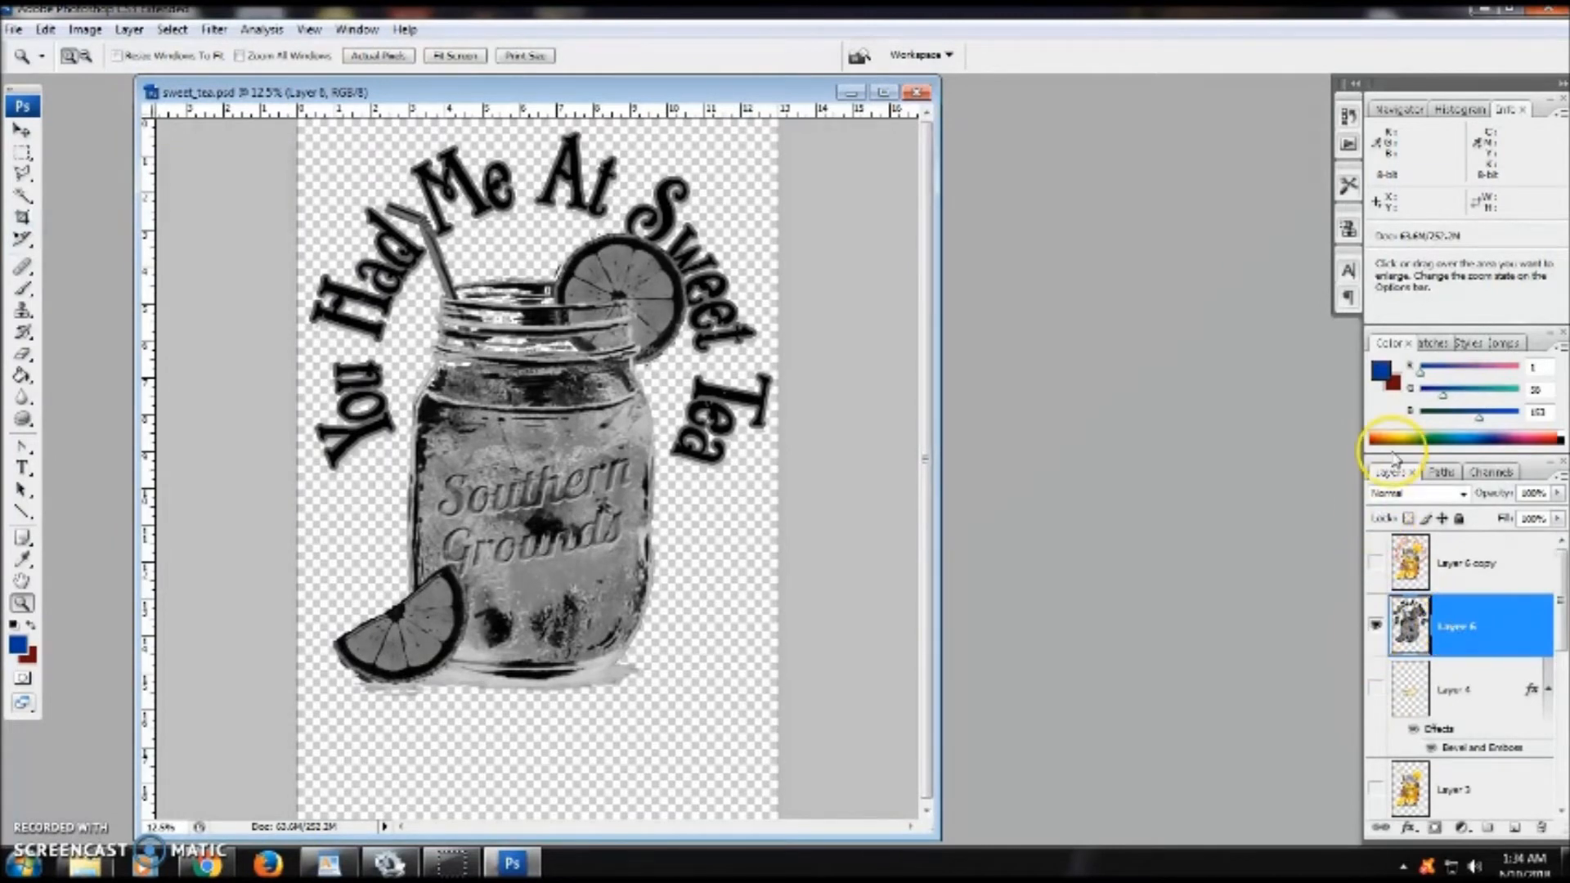
pyautogui.click(1378, 563)
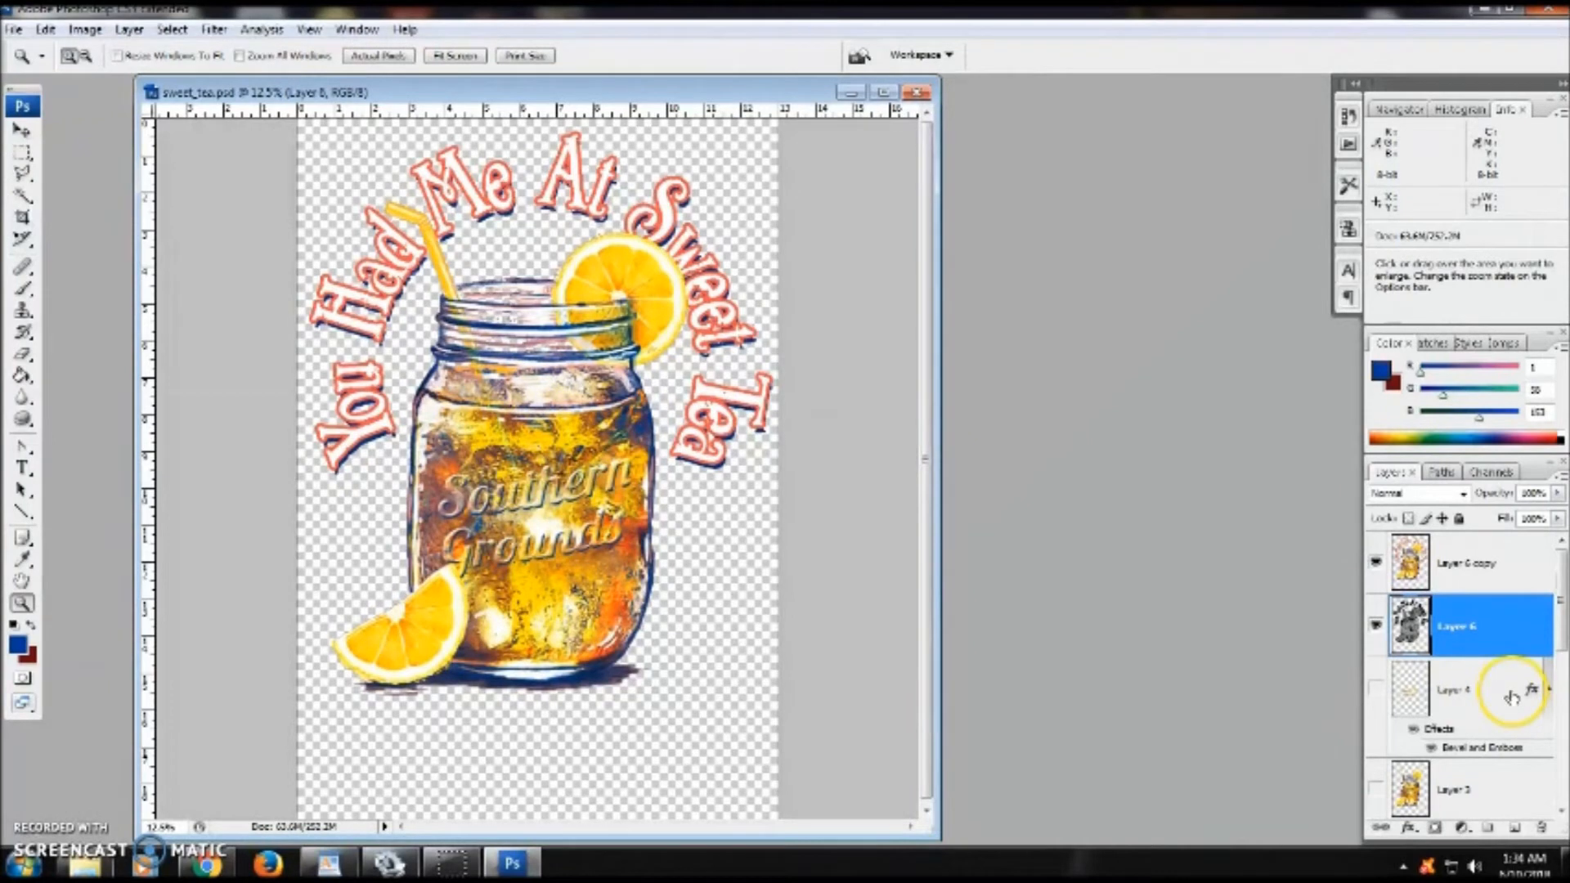
pyautogui.click(1376, 625)
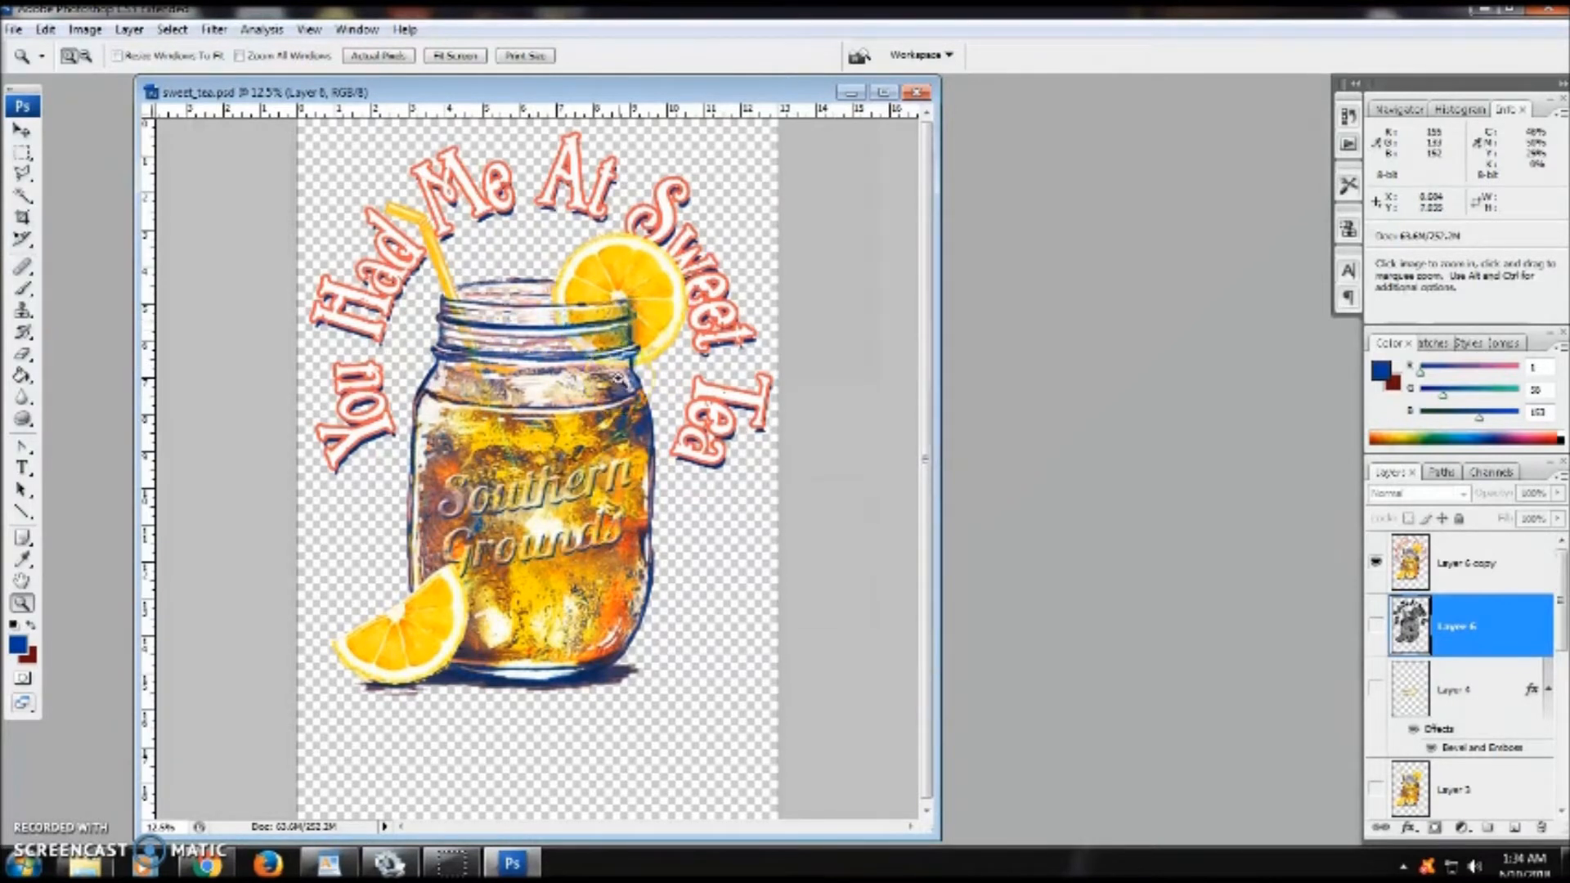
# - Convert the image to CMYK Color mode without merging the layers
pyautogui.click(86, 30)
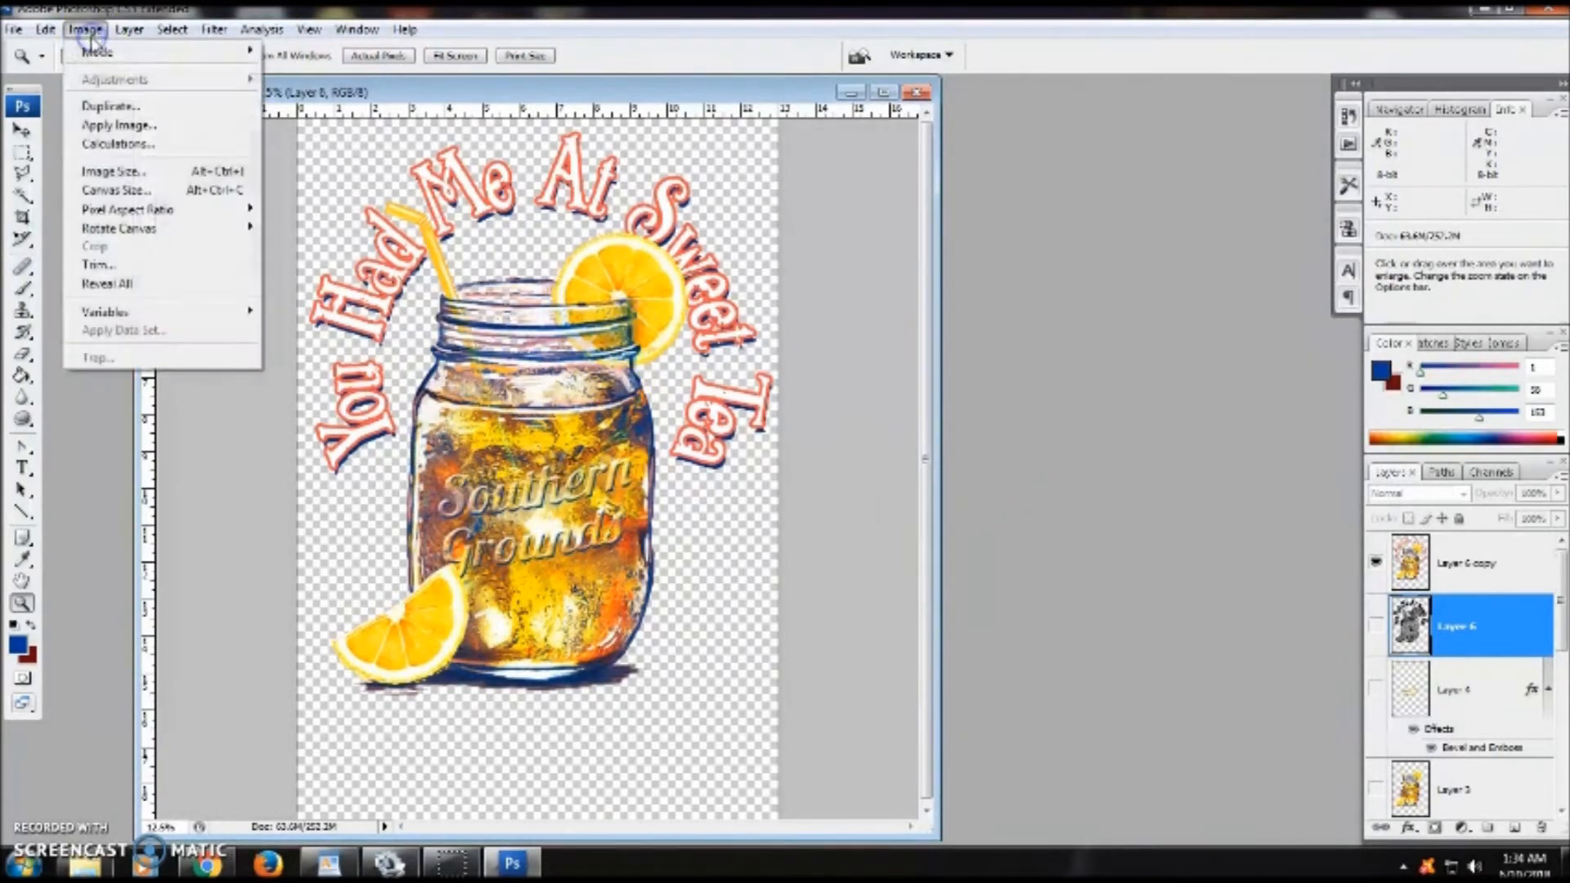
pyautogui.moveTo(95, 52)
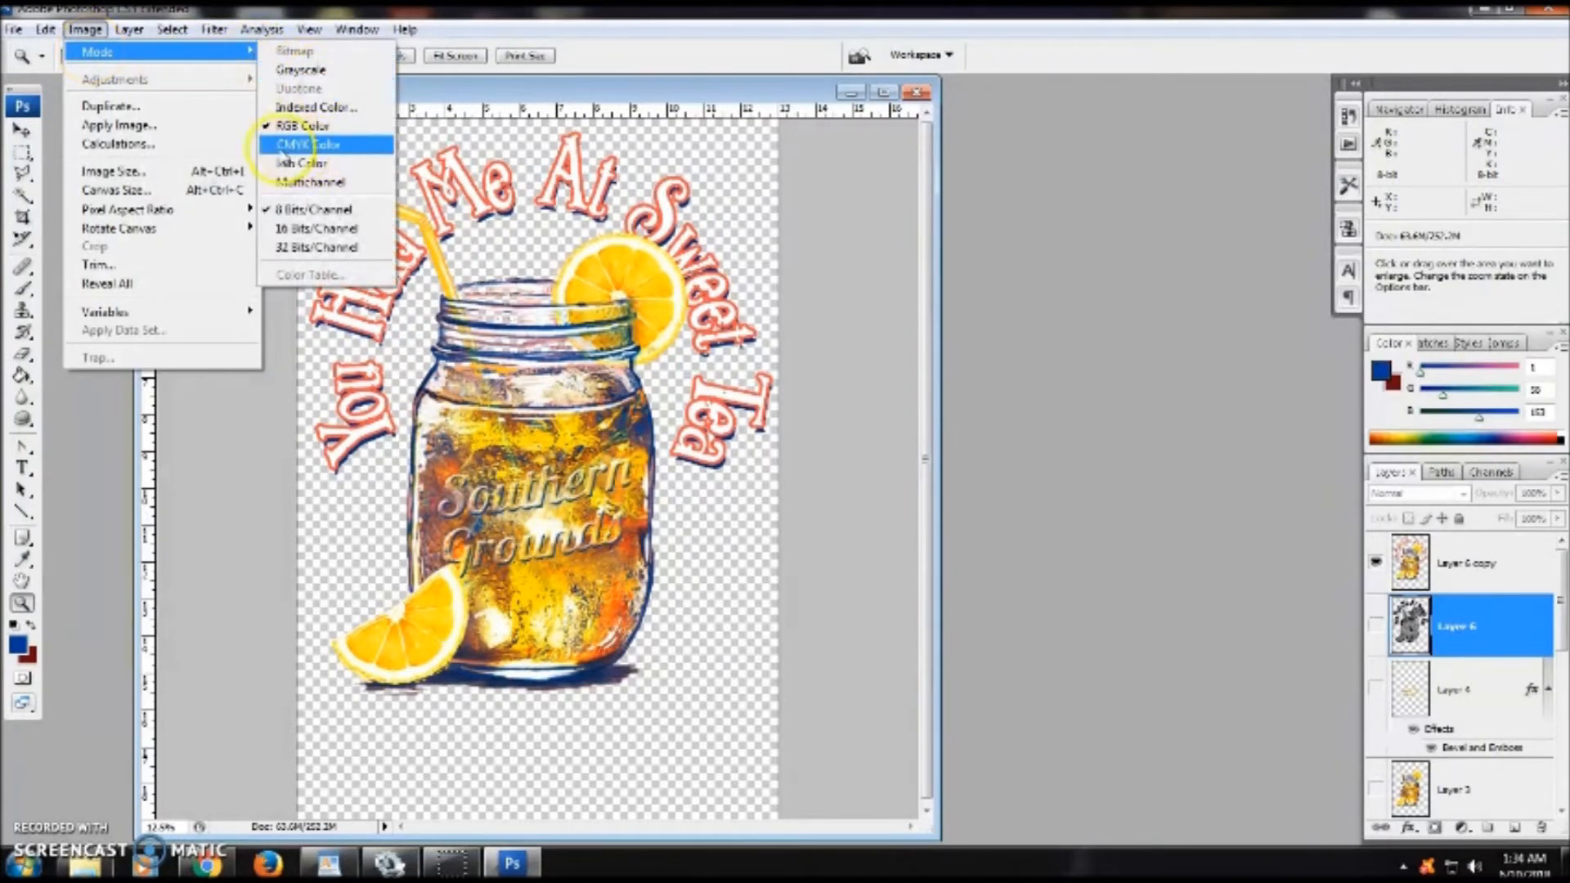
pyautogui.click(326, 147)
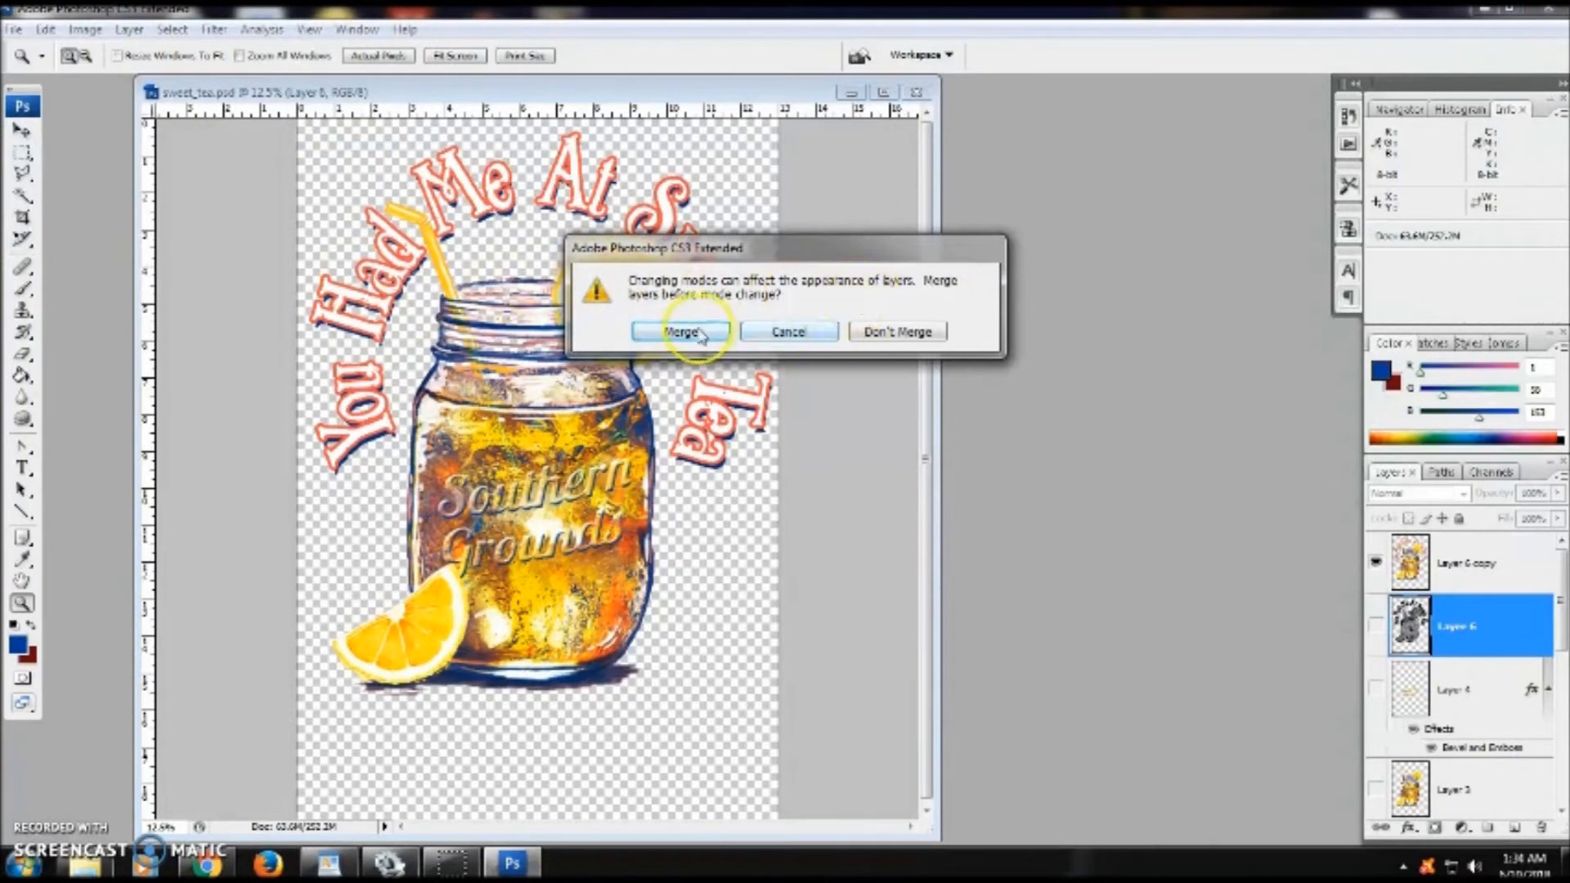
pyautogui.click(892, 333)
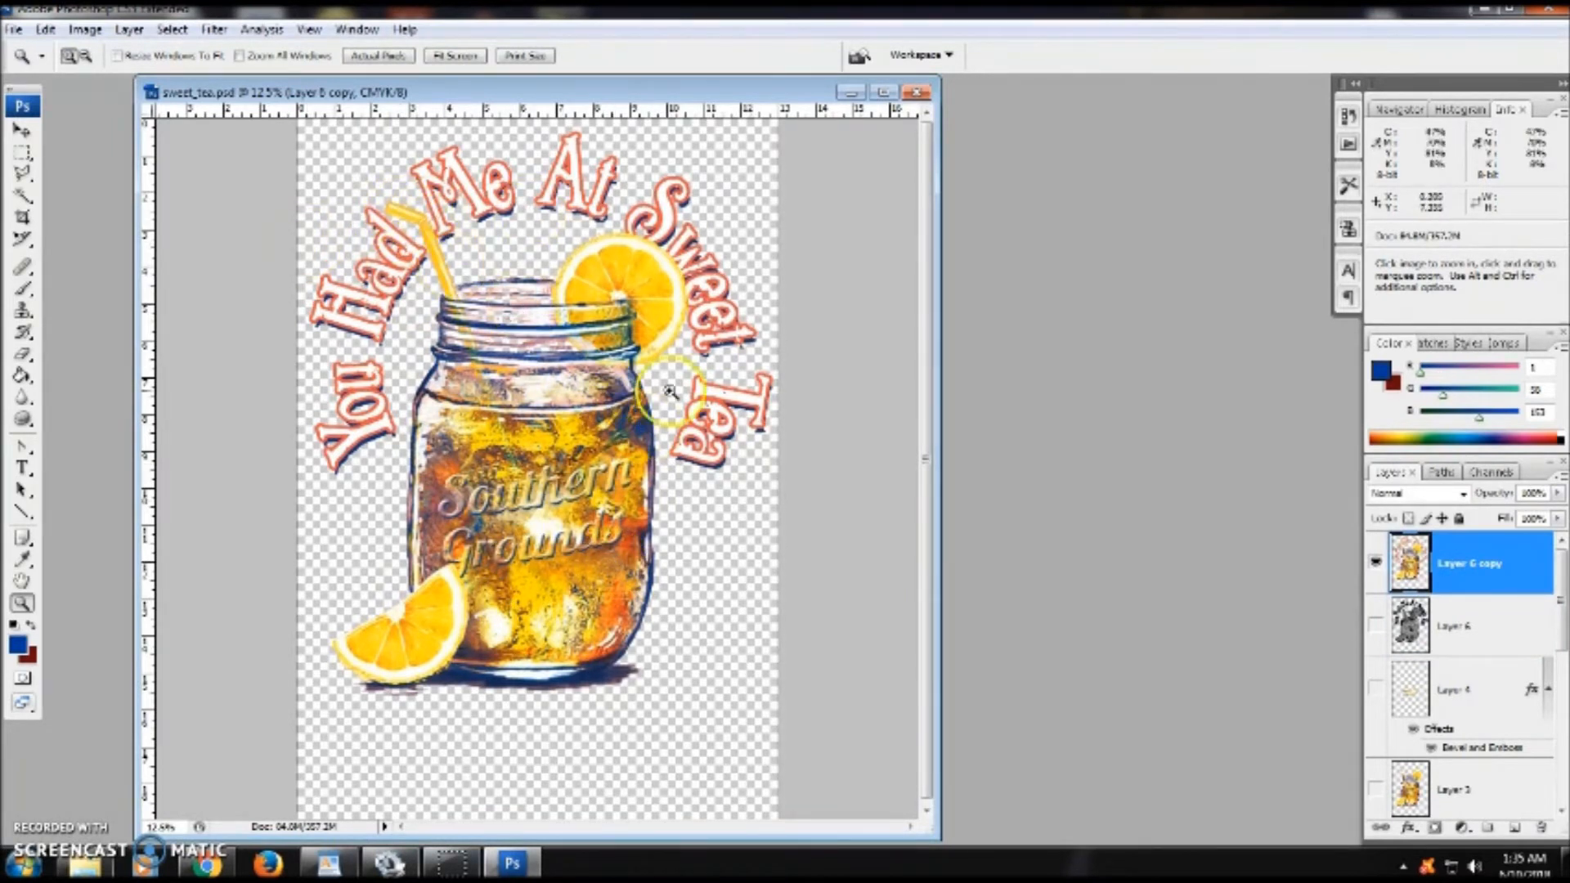
# - Duplicate the Yellow channel with the default name Yellow copy
pyautogui.click(1499, 474)
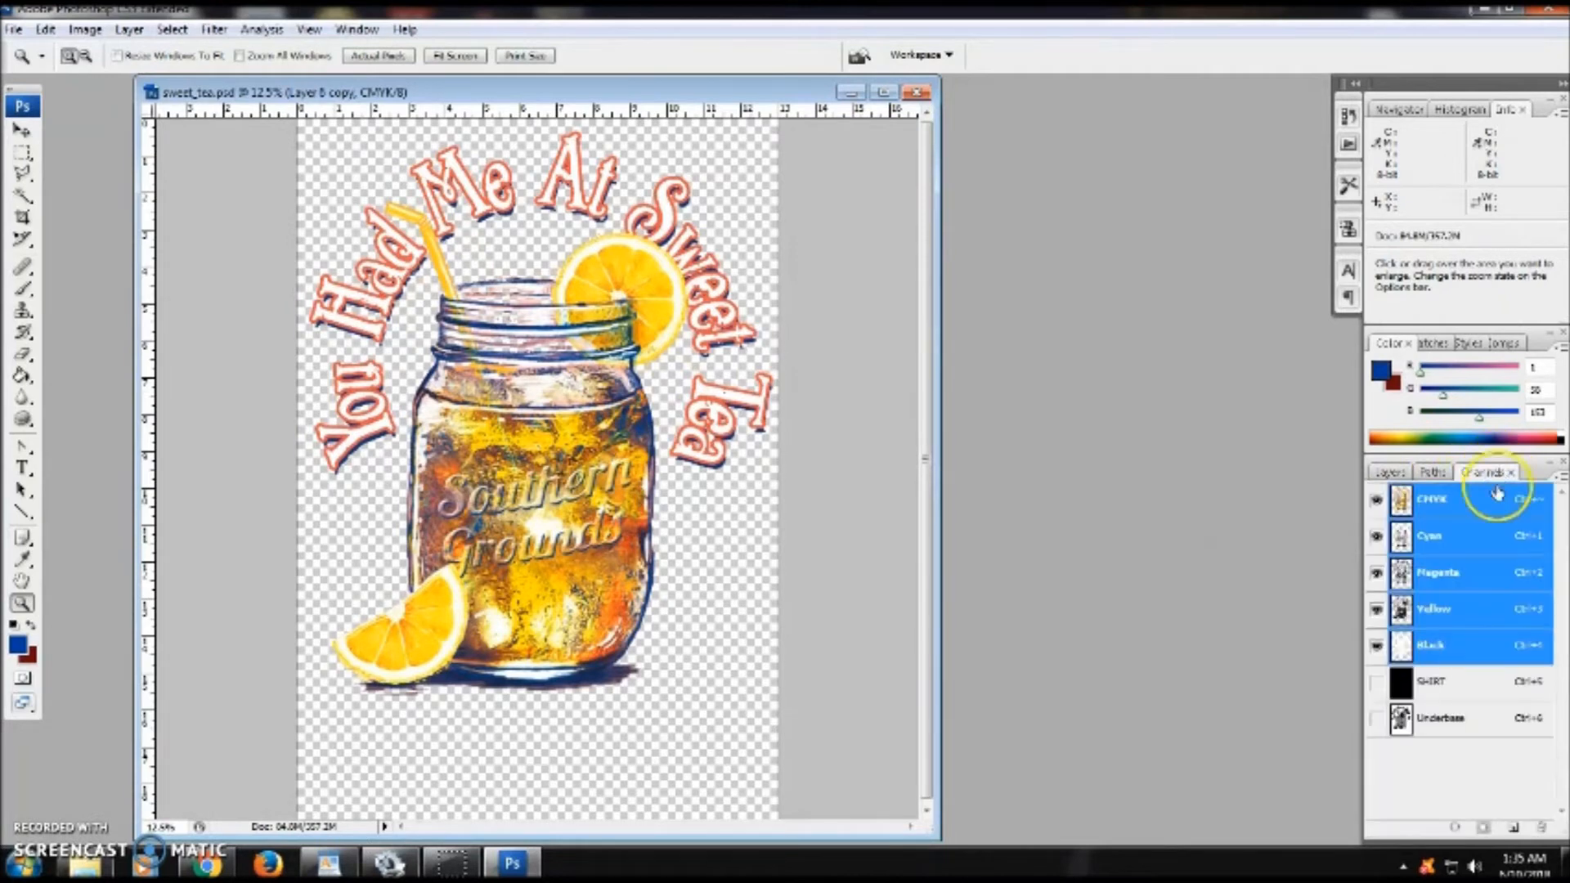
pyautogui.click(1426, 609)
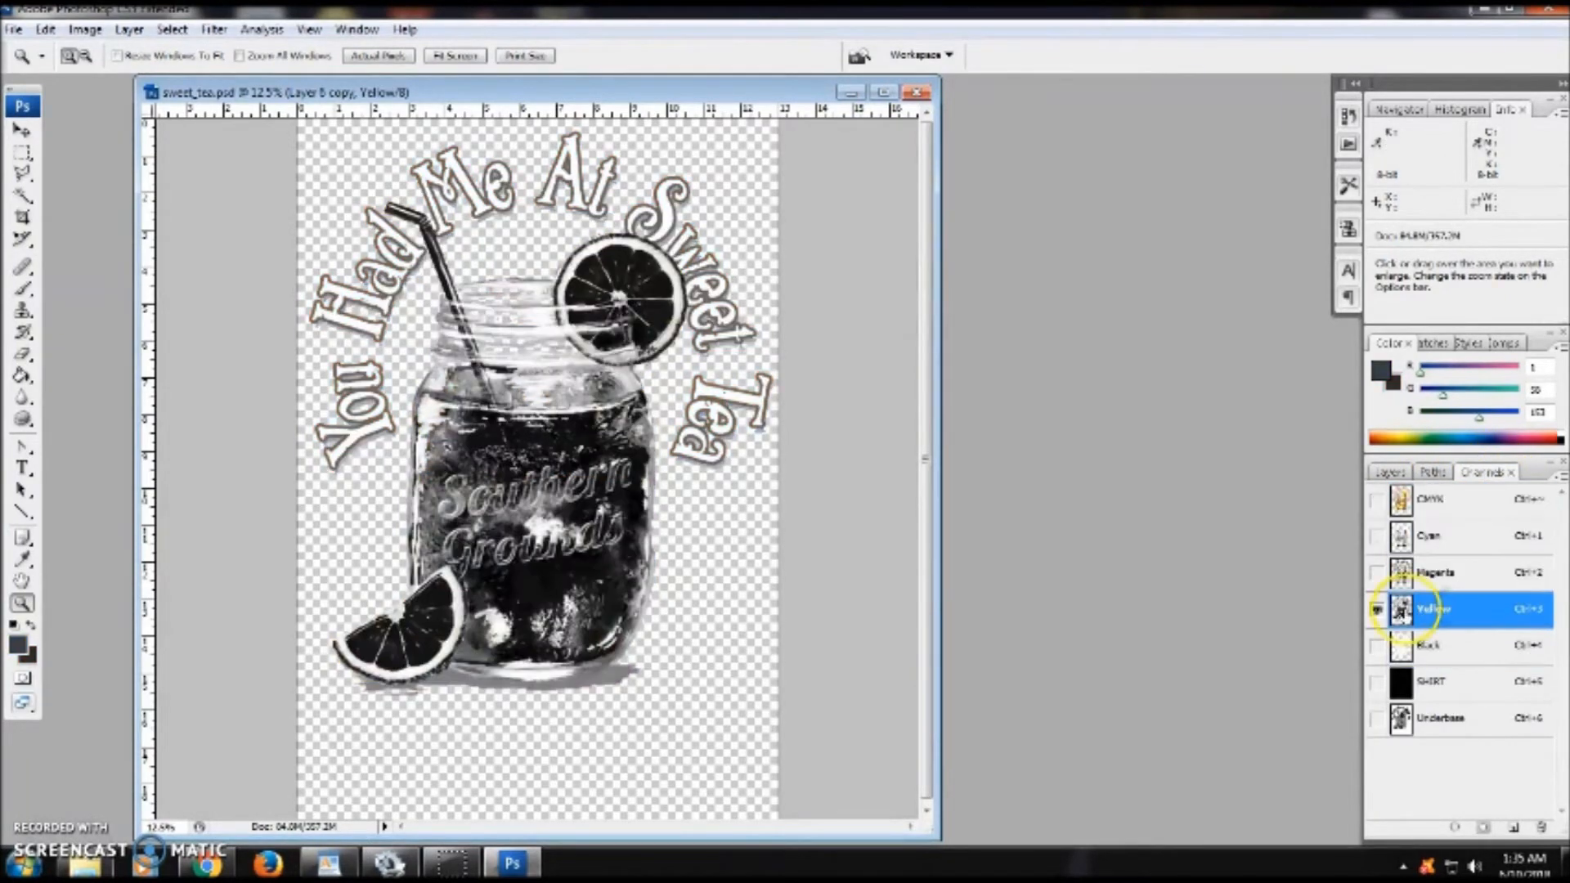
pyautogui.rightClick(1479, 614)
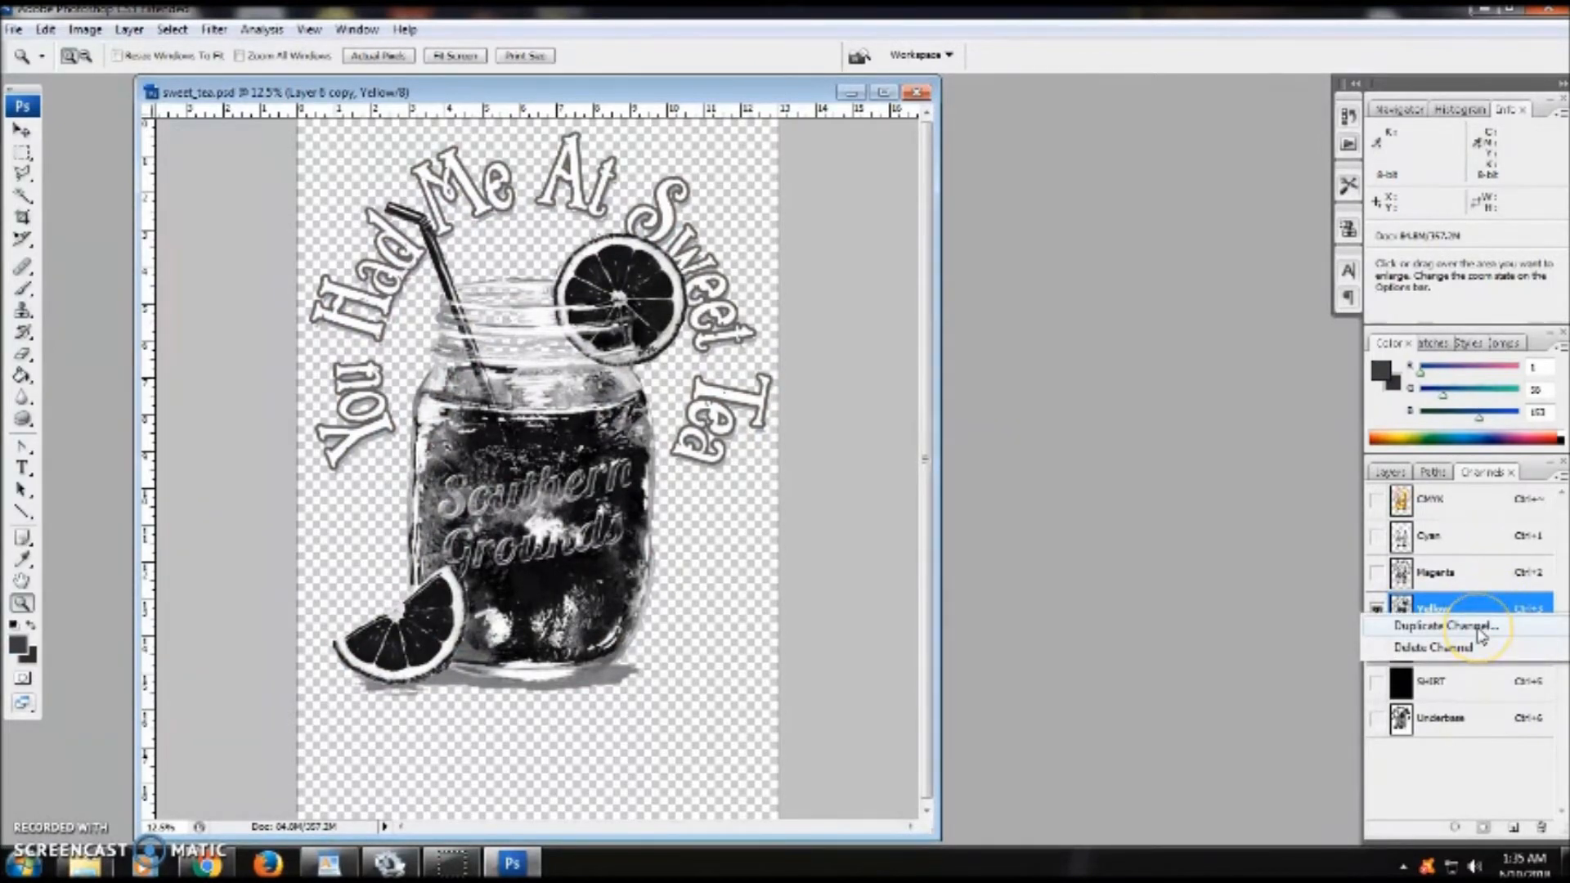
pyautogui.click(1478, 626)
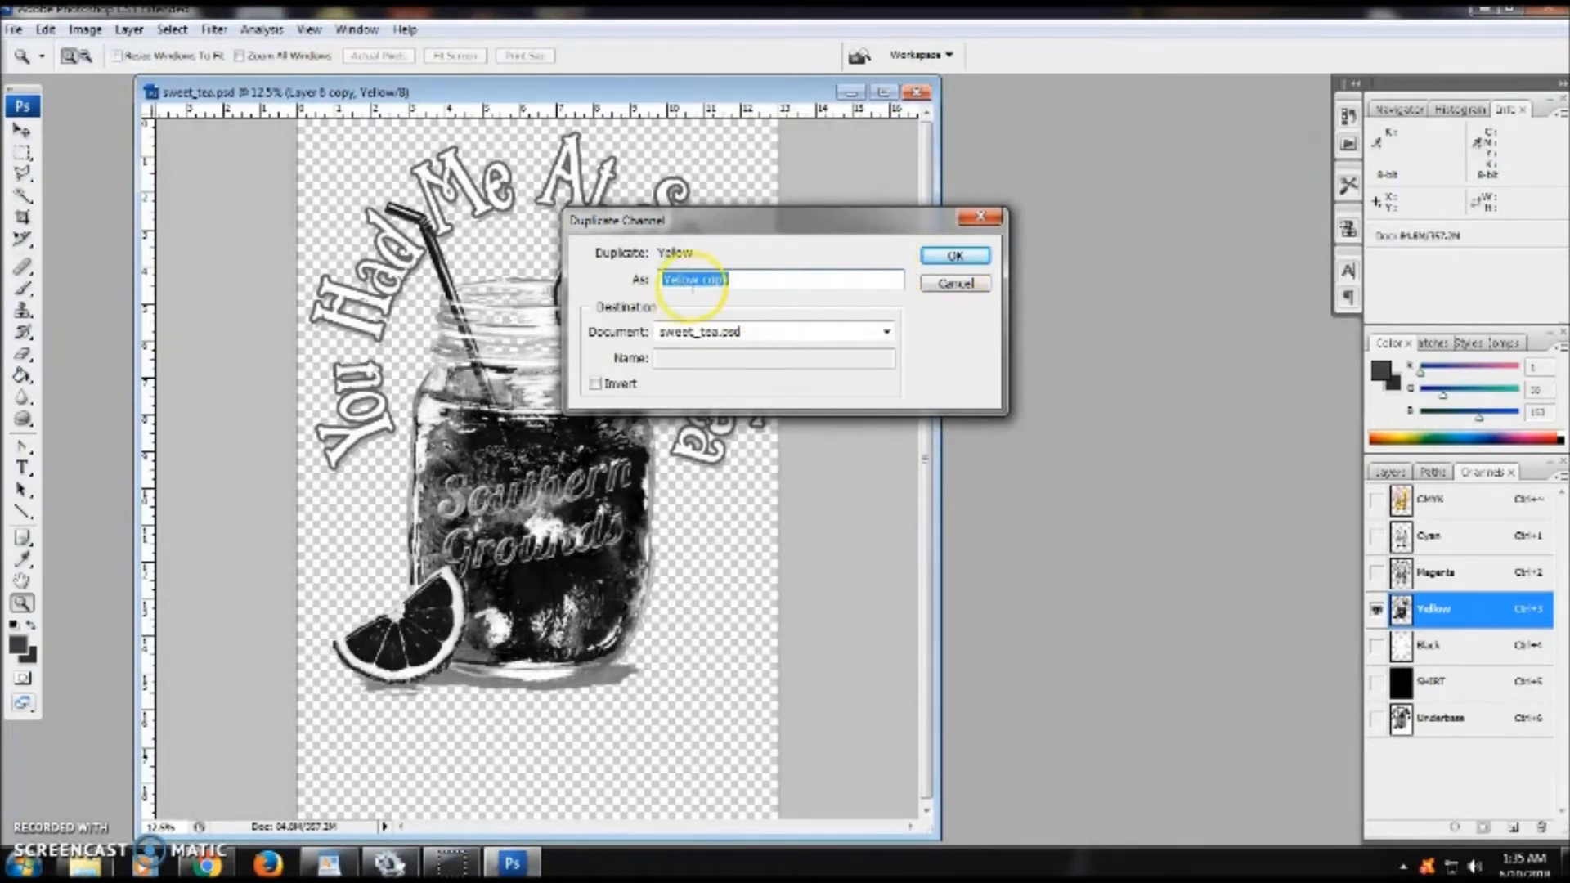
pyautogui.click(954, 255)
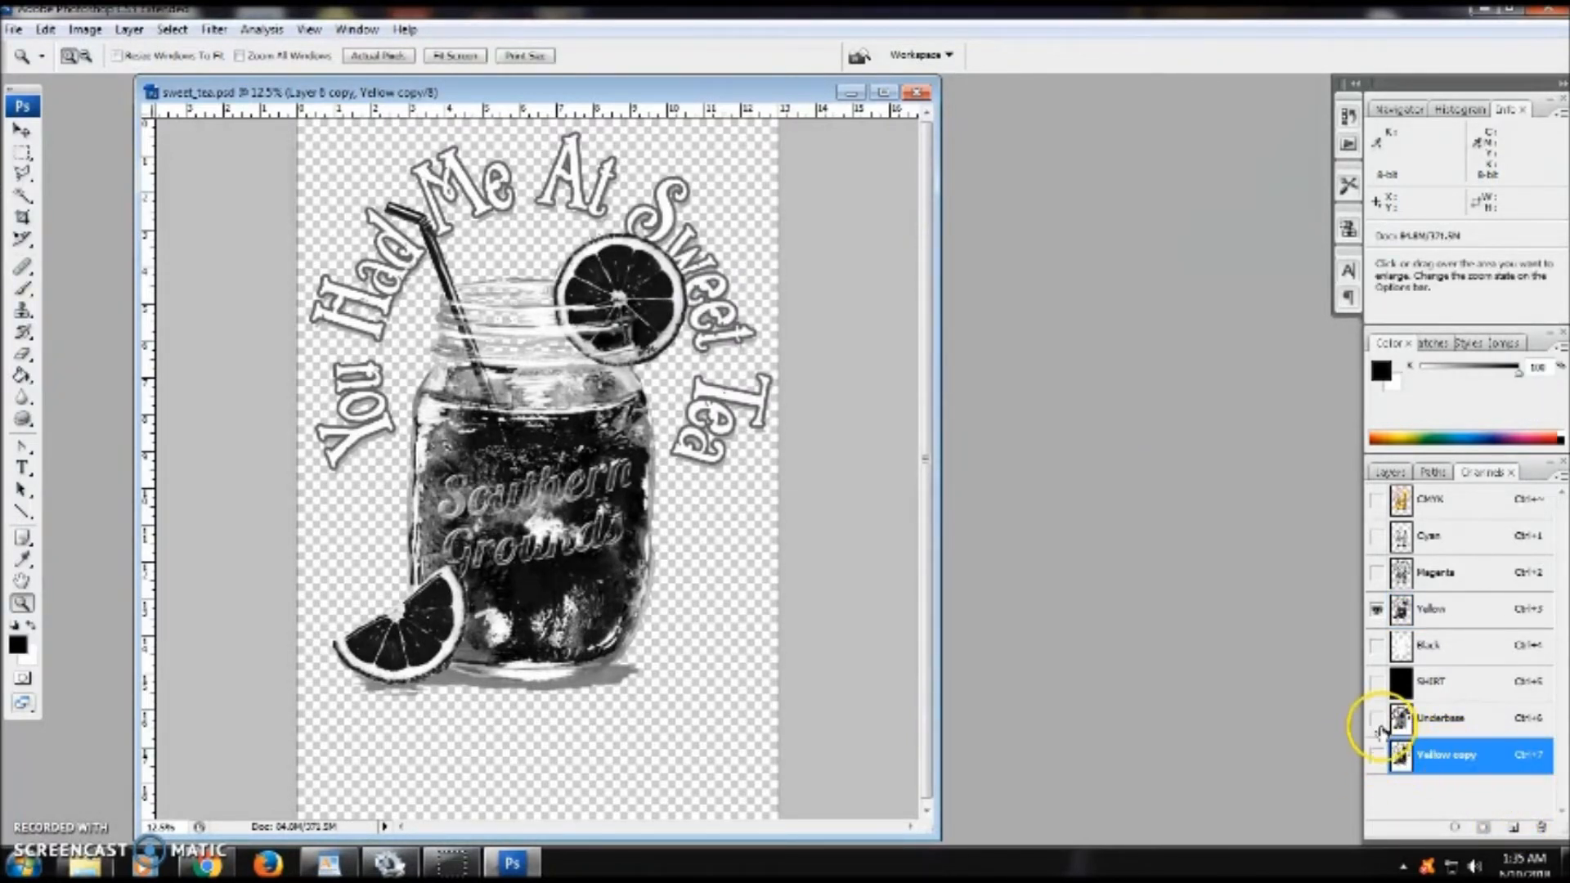
# - Turn the Yellow copy channel into a spot color channel using PANTONE Yellow C from the PANTONE solid coated book at 100% solidity
pyautogui.doubleClick(1493, 759)
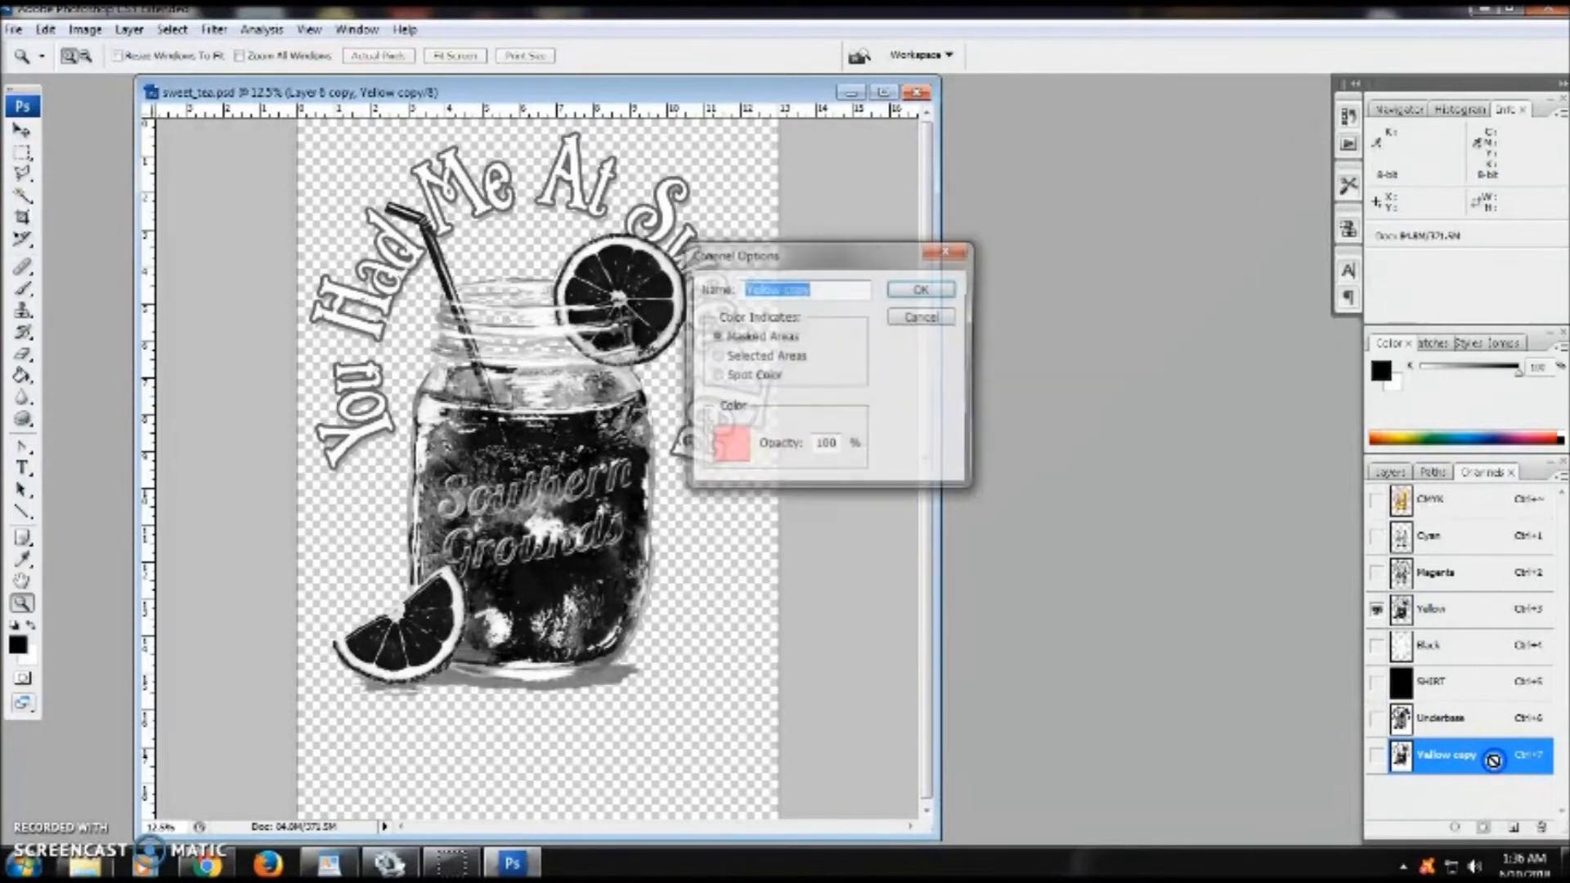
pyautogui.click(772, 381)
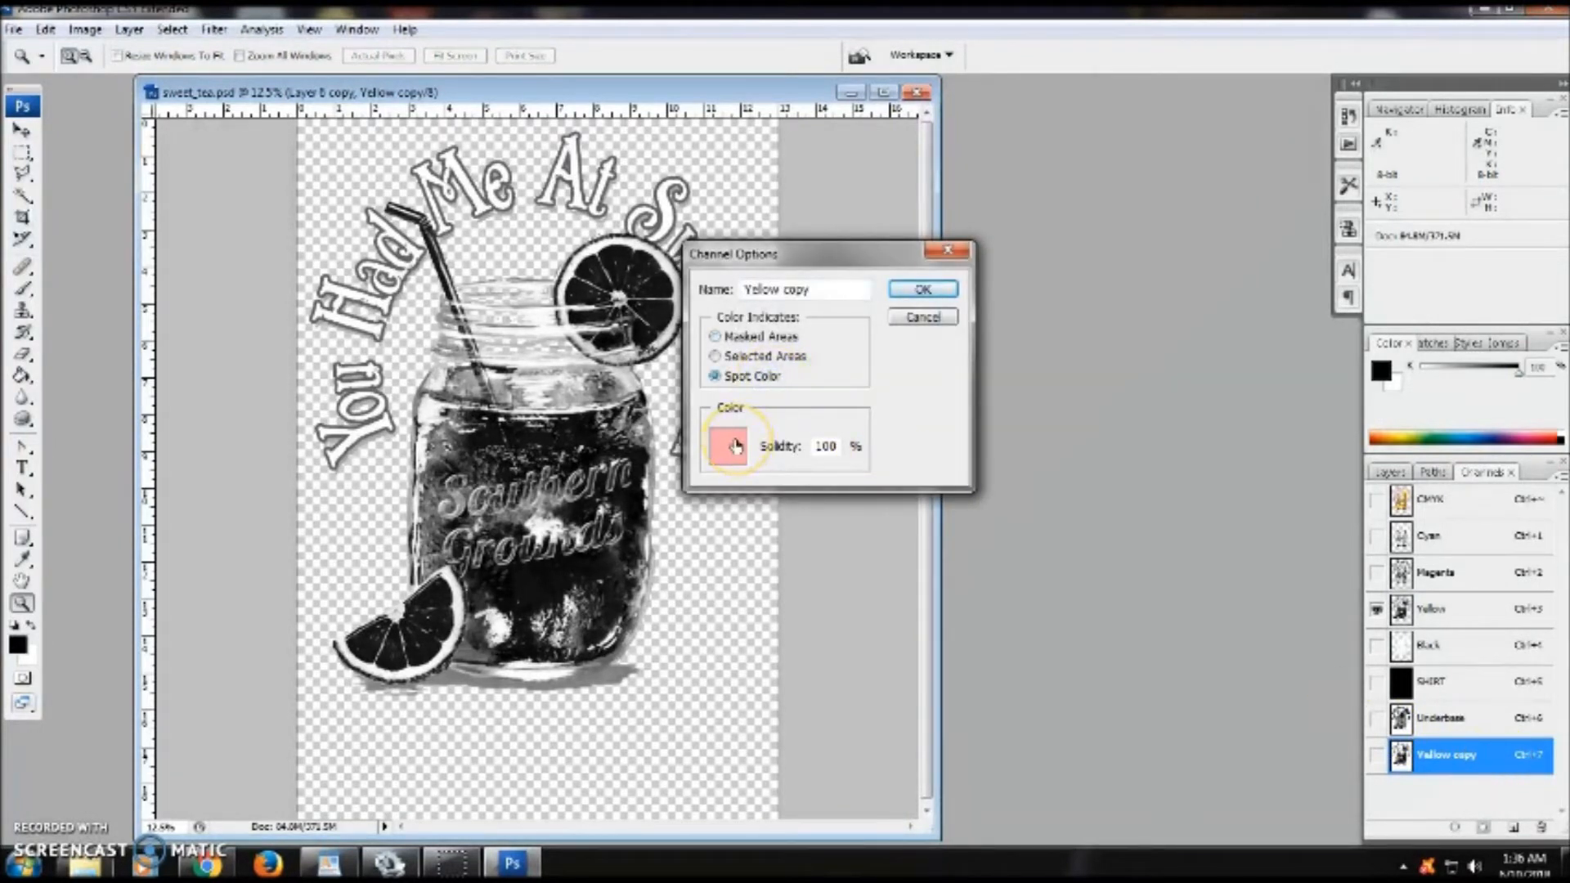
pyautogui.click(741, 436)
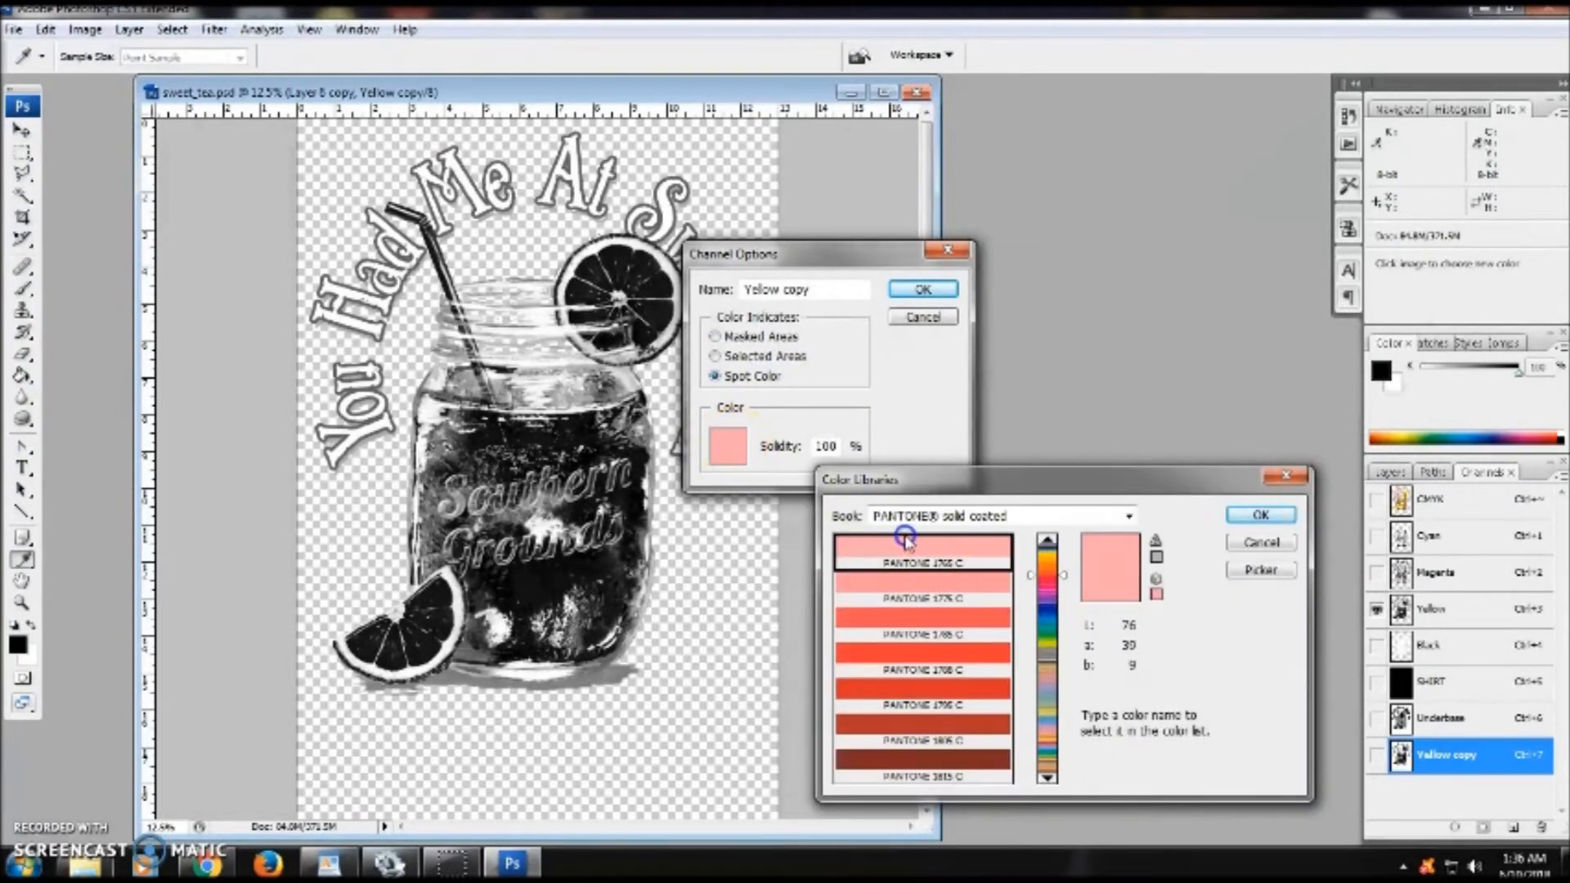
pyautogui.click(1241, 566)
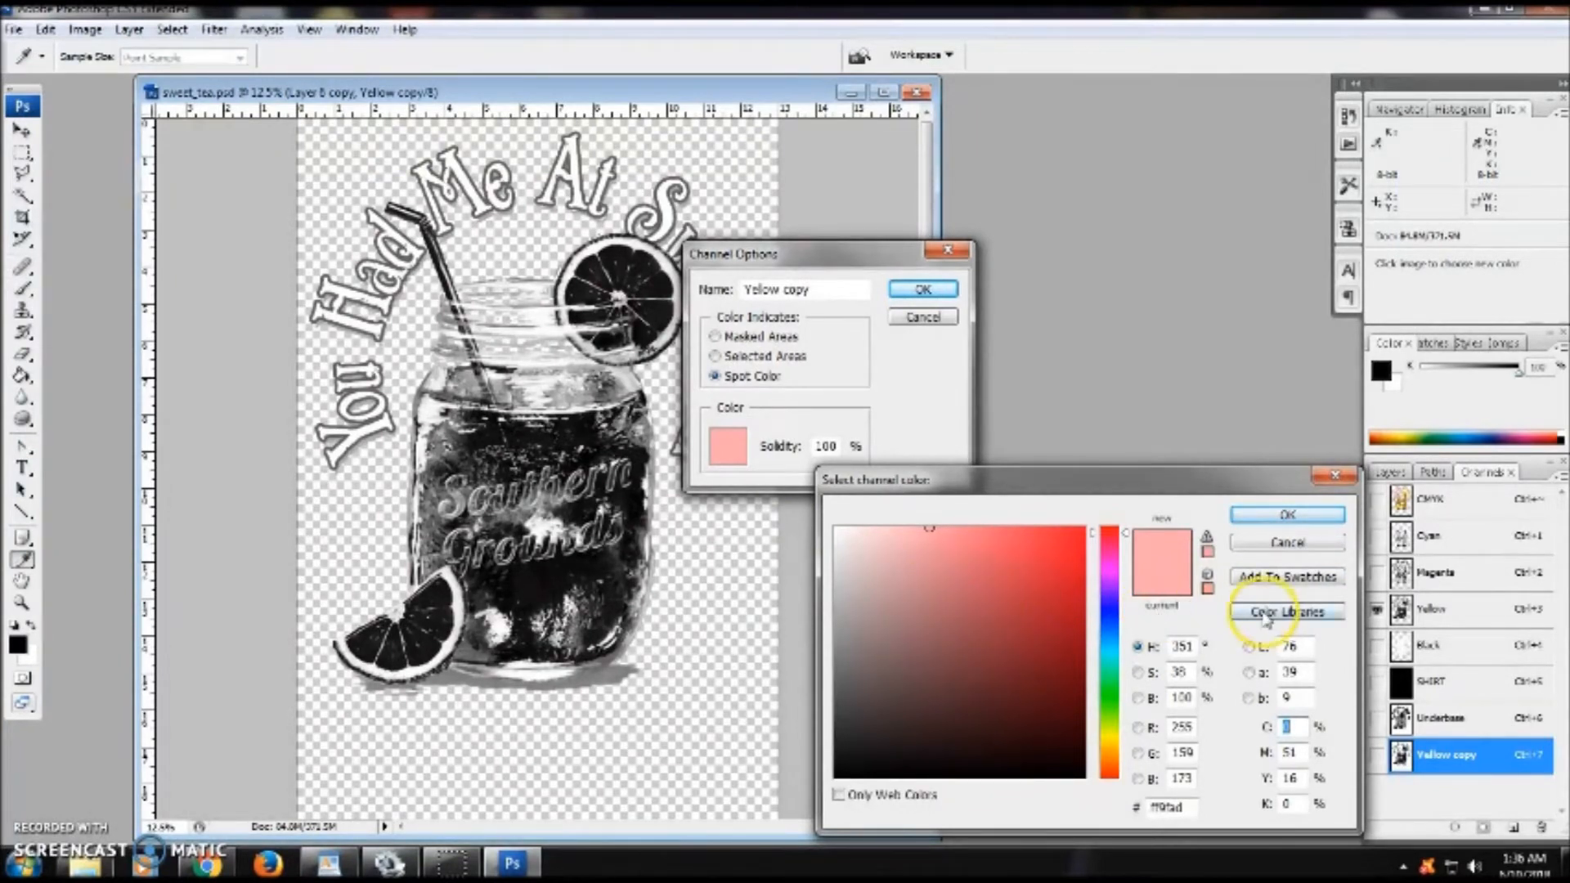
pyautogui.click(1319, 612)
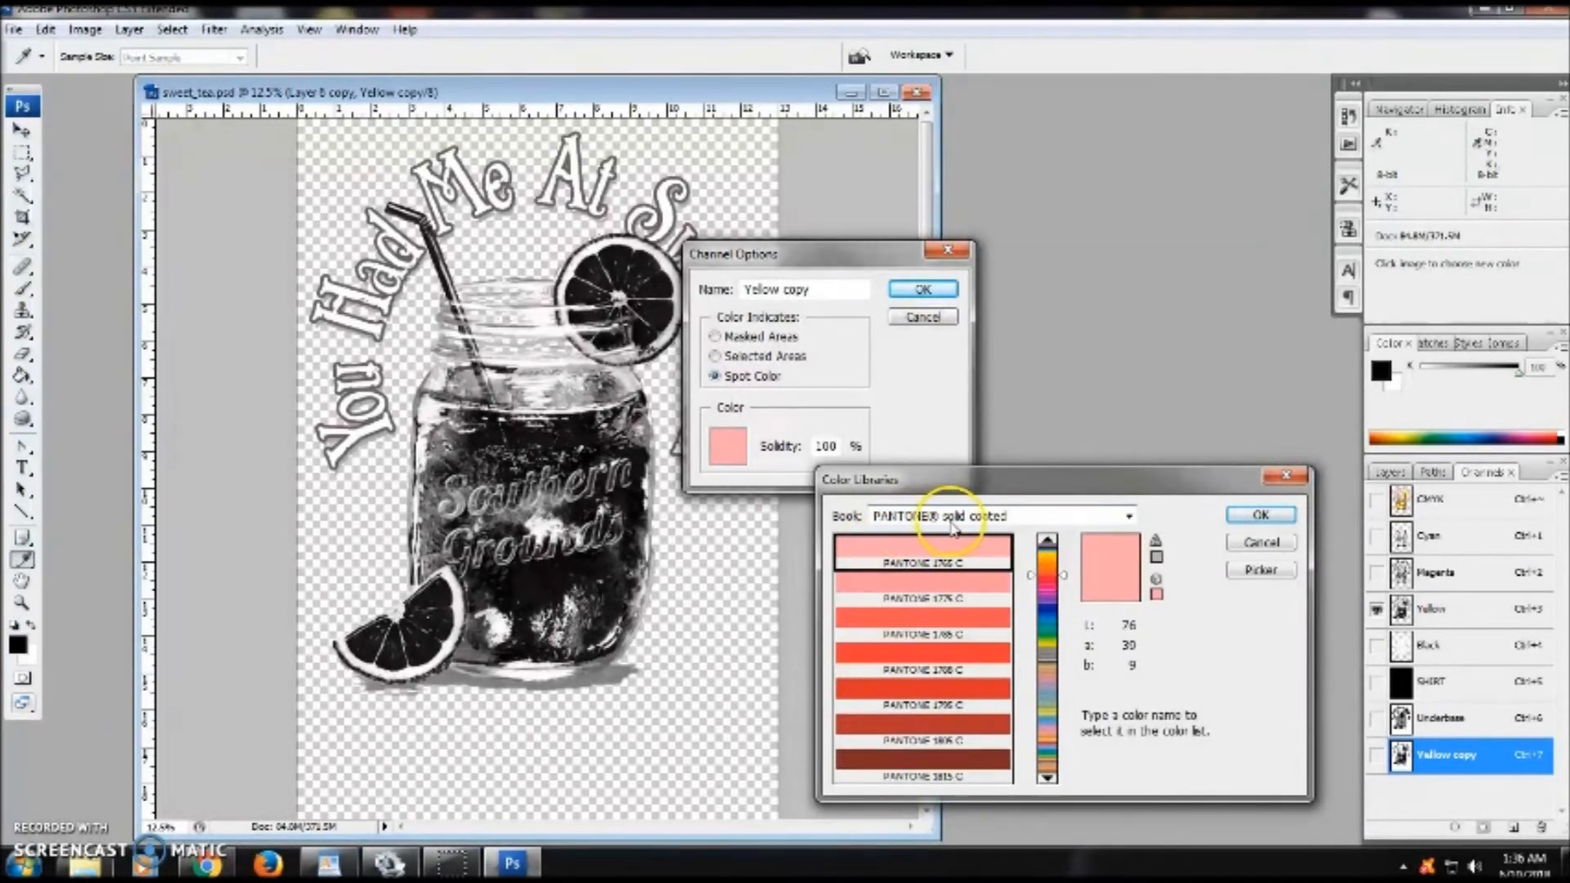
pyautogui.click(1017, 518)
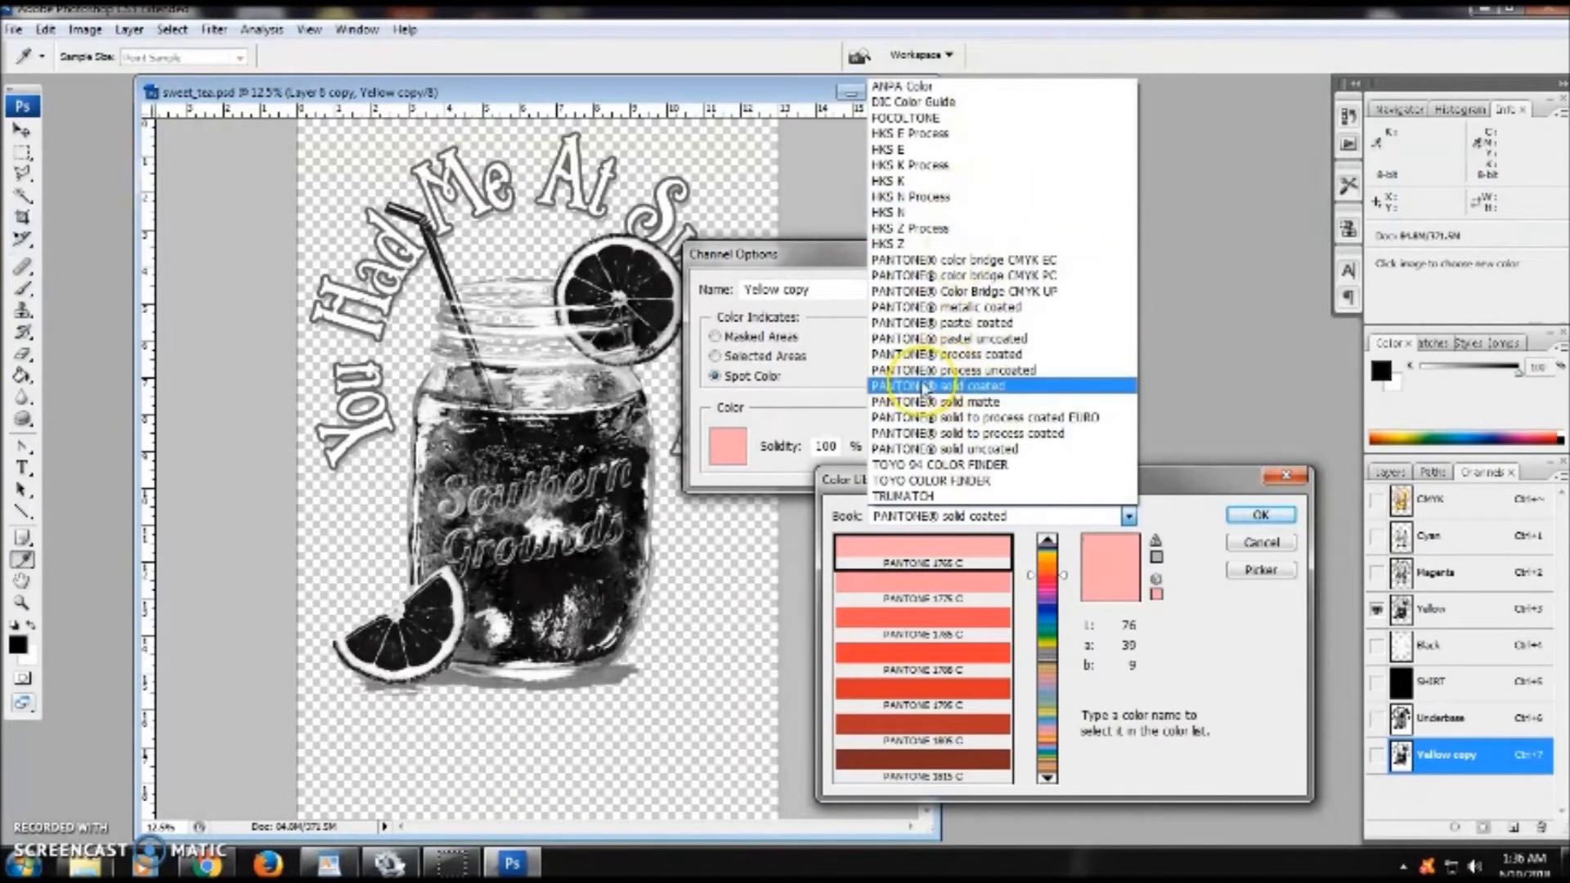
pyautogui.click(979, 388)
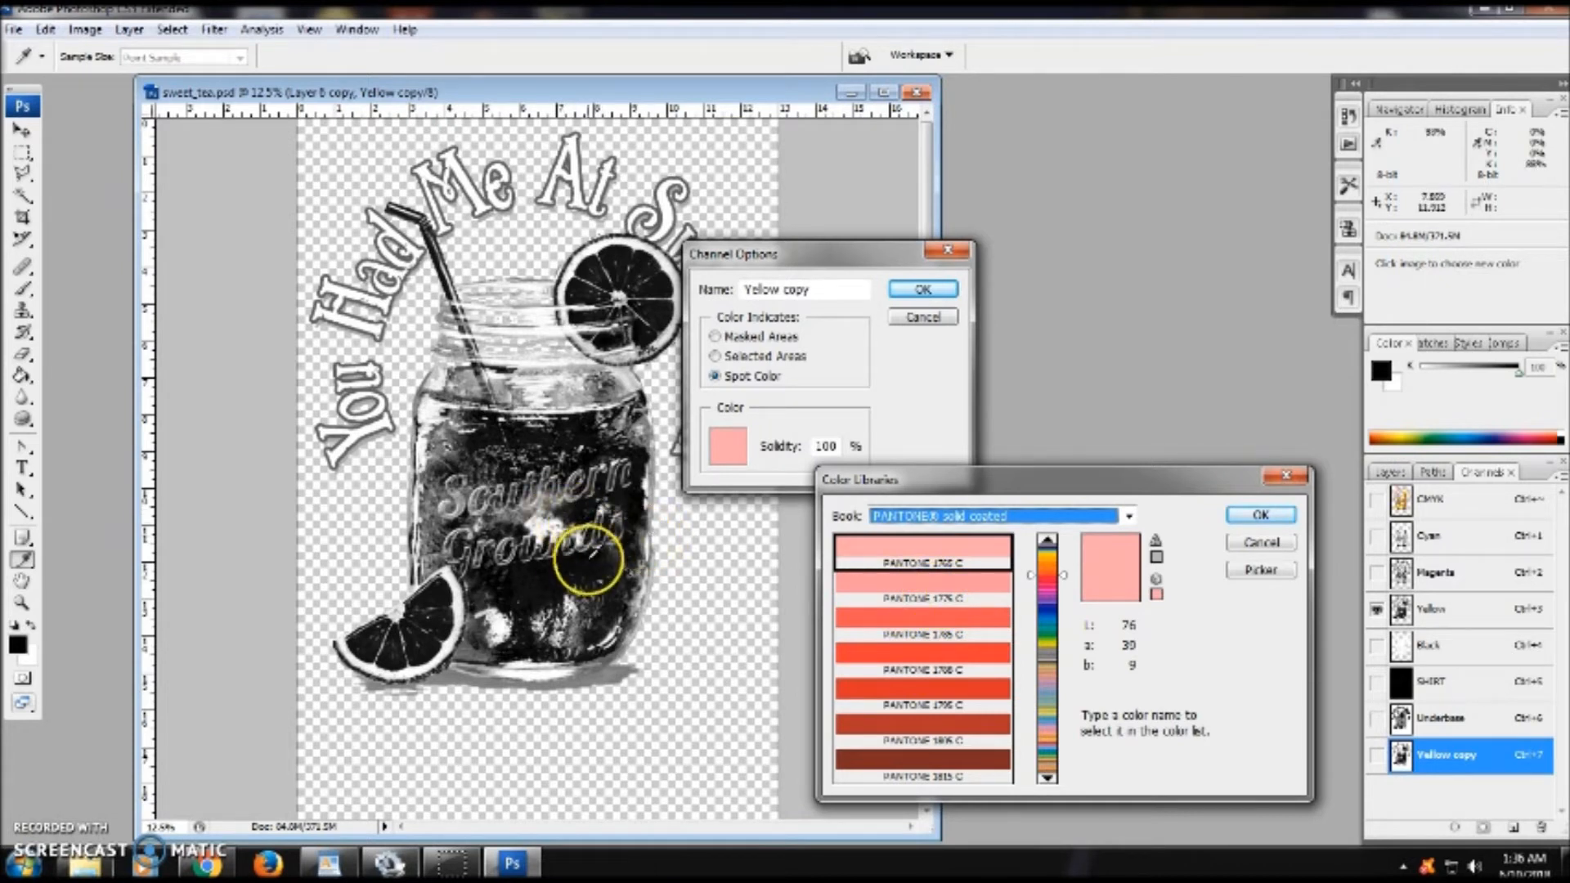
pyautogui.scroll(5, 997, 621)
pyautogui.click(938, 564)
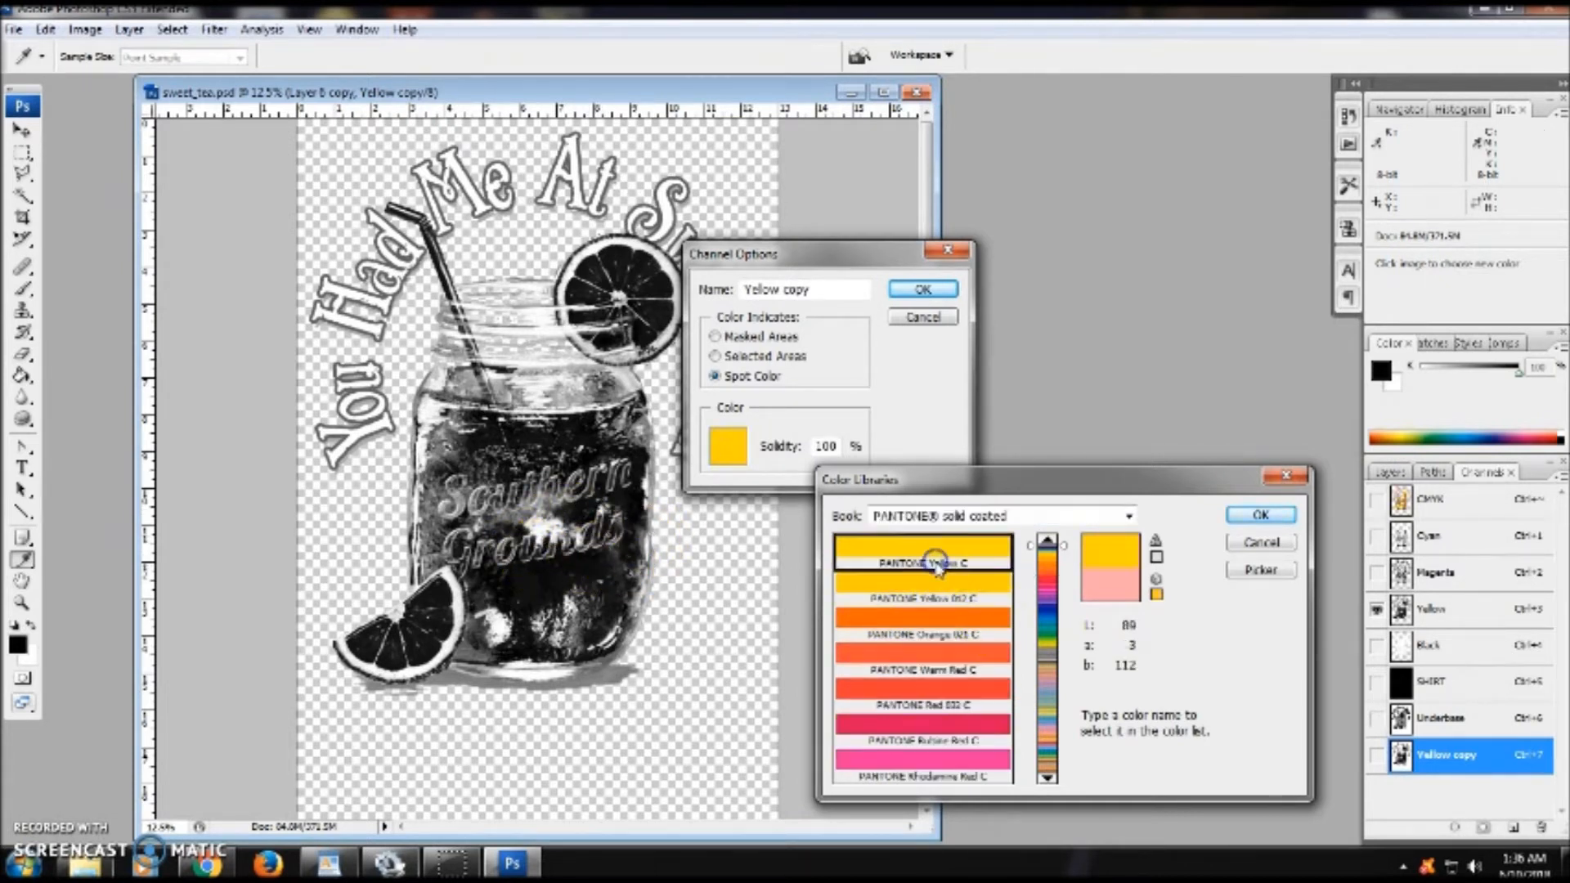
pyautogui.click(1242, 514)
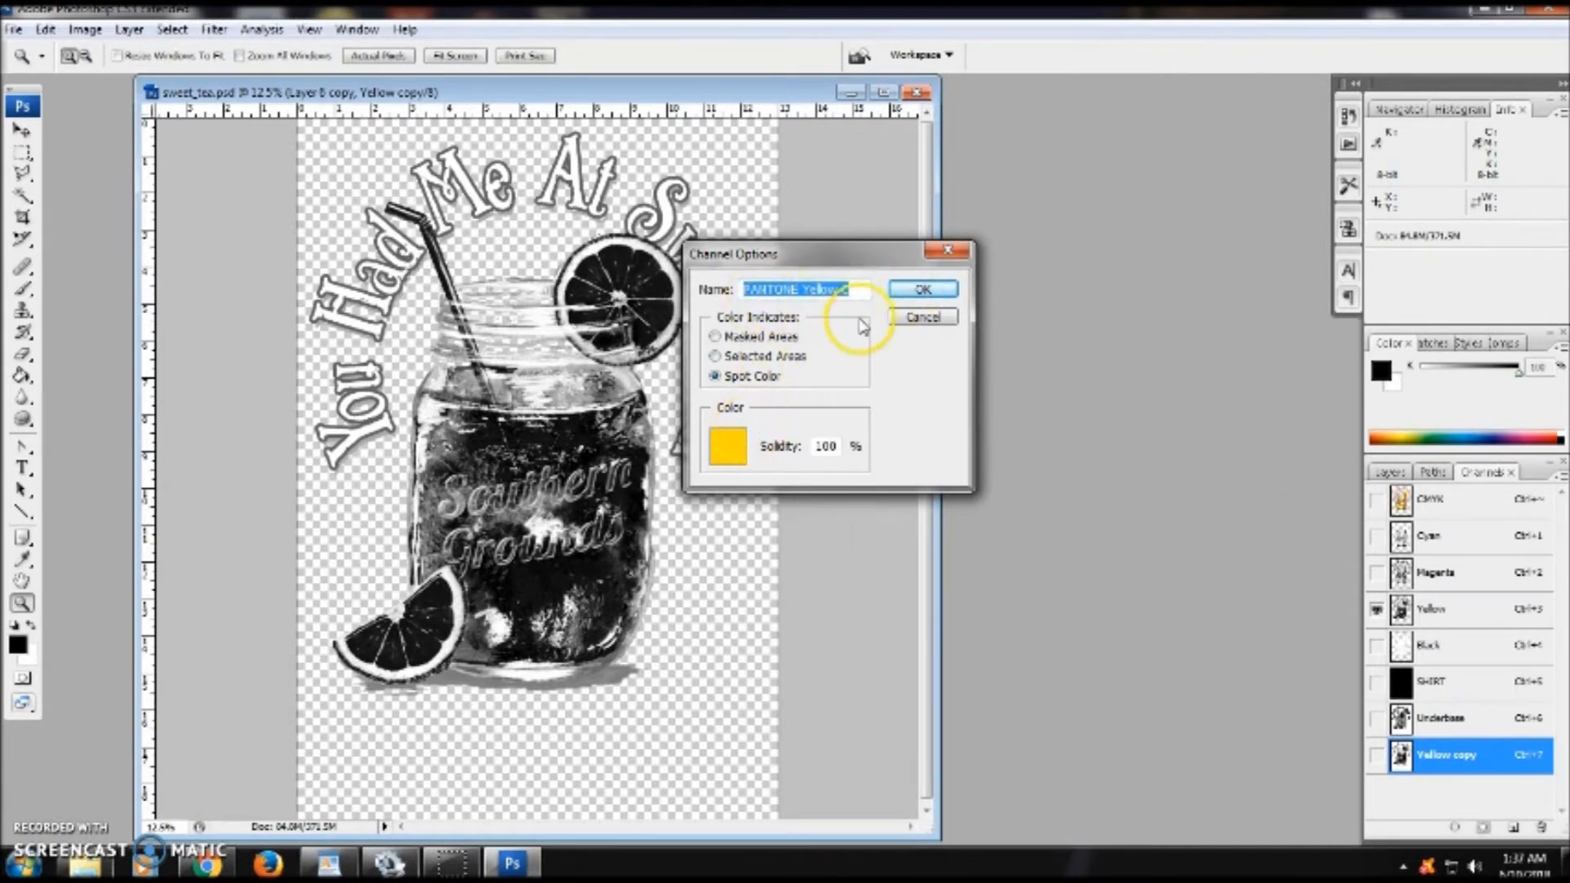
pyautogui.click(903, 291)
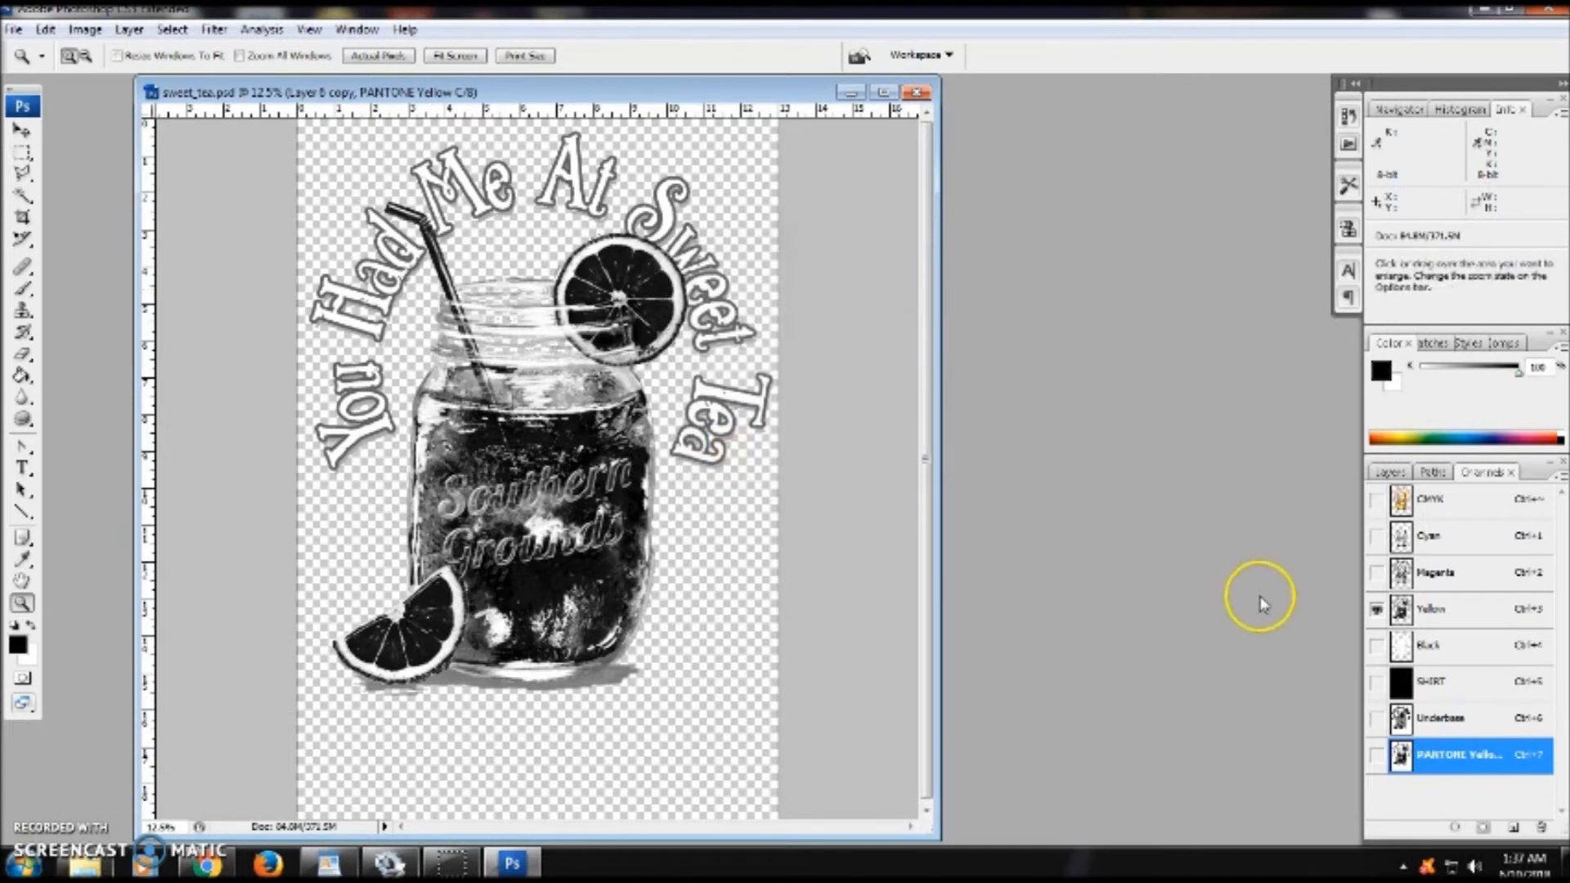
# - Preview the print by showing the SHIRT, Underbase and PANTONE Yellow C channels, then hide them again
pyautogui.click(1368, 681)
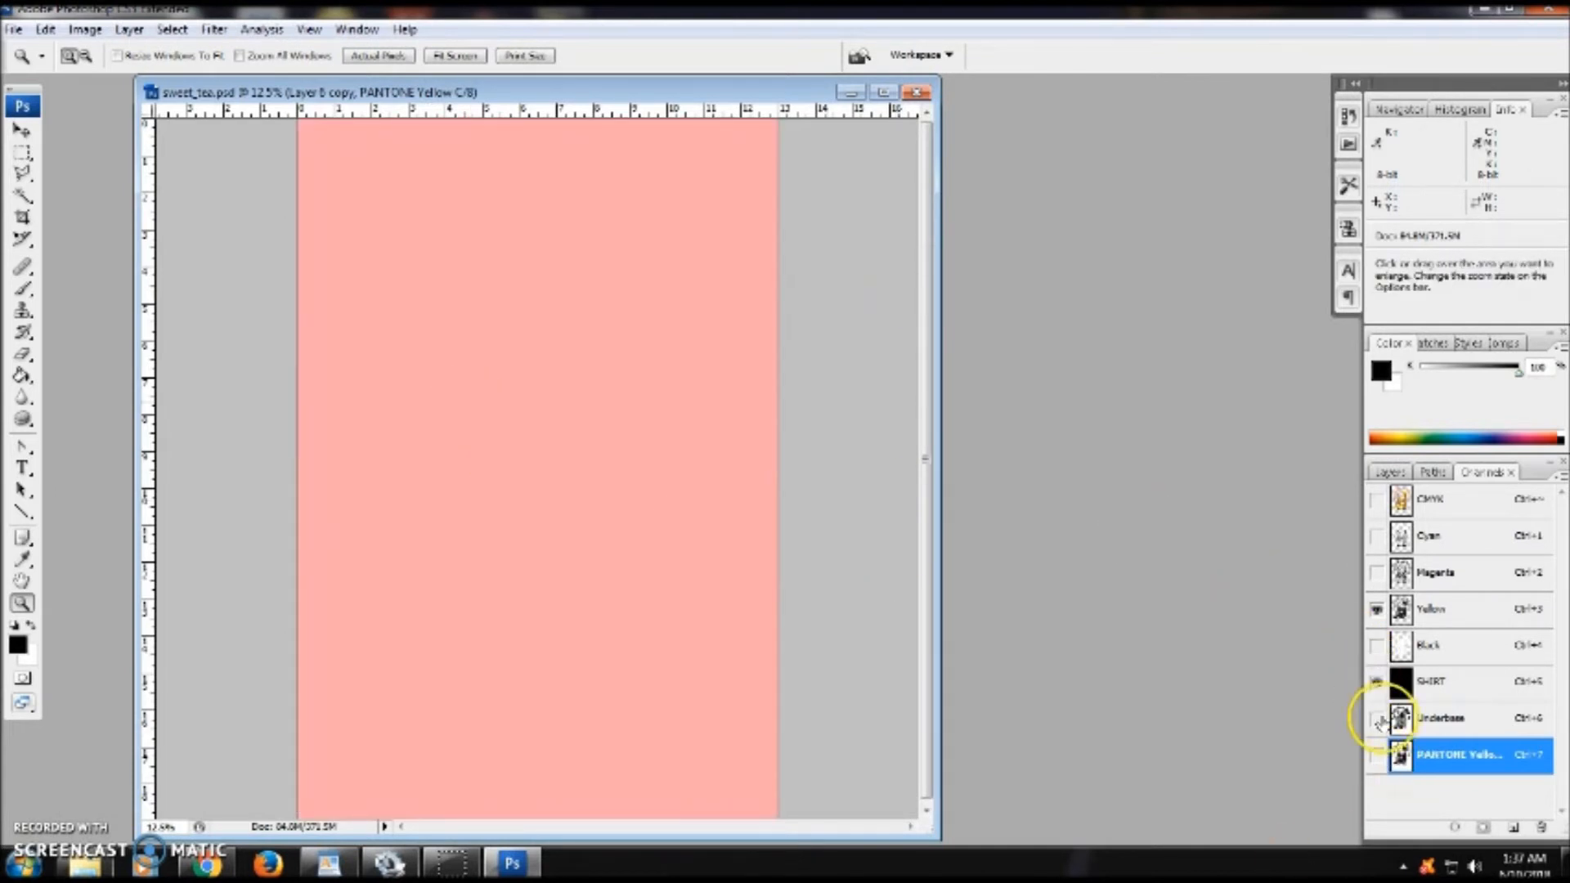
pyautogui.click(1376, 718)
pyautogui.click(1376, 753)
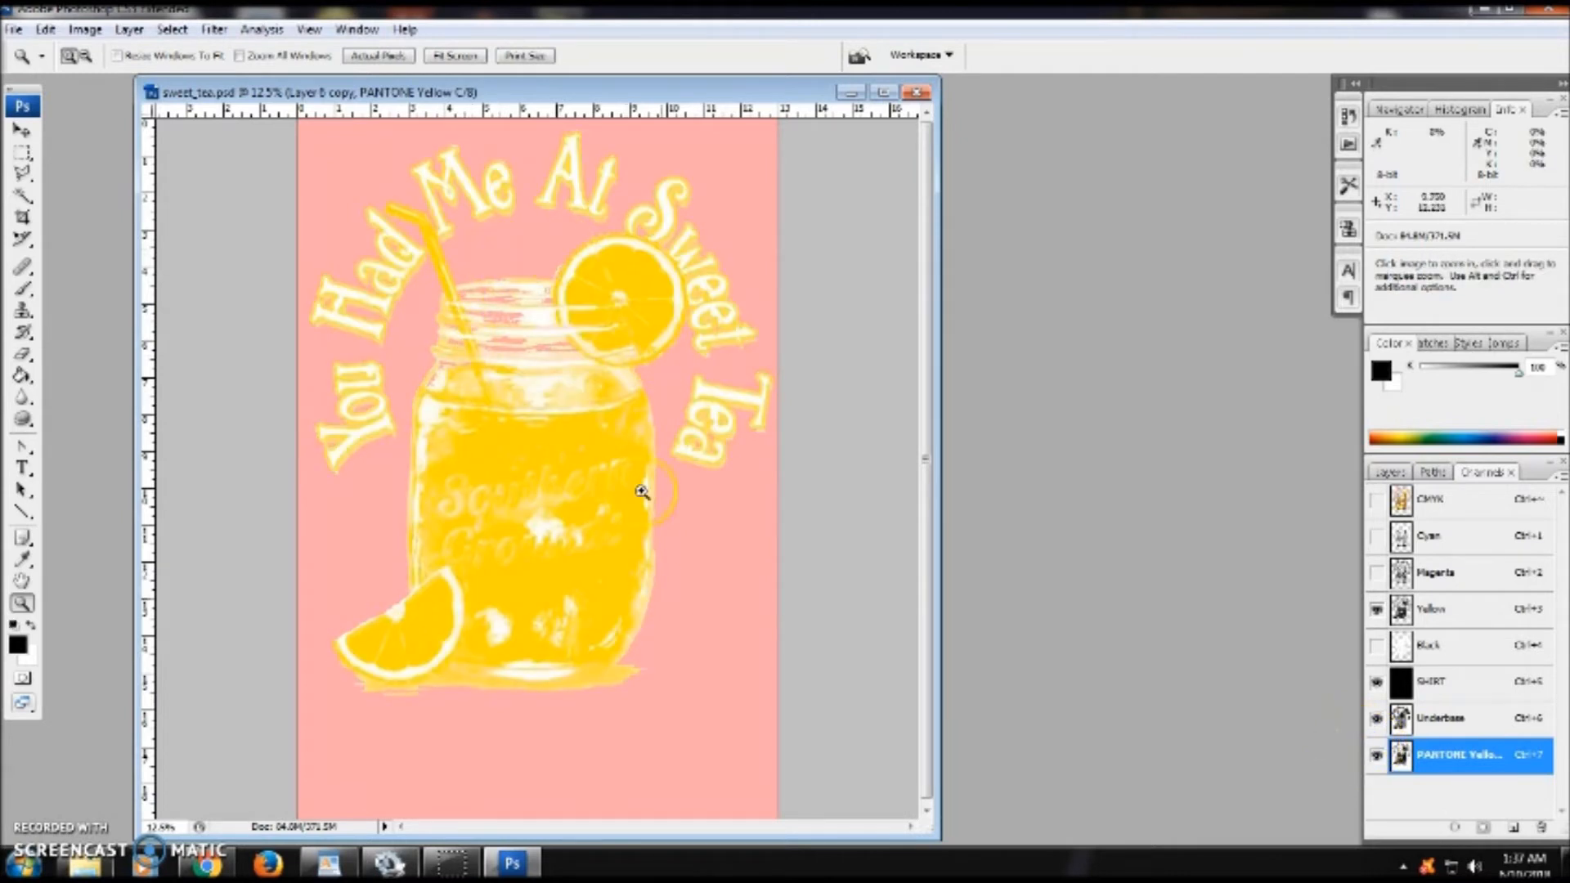
pyautogui.click(1378, 758)
pyautogui.click(1376, 753)
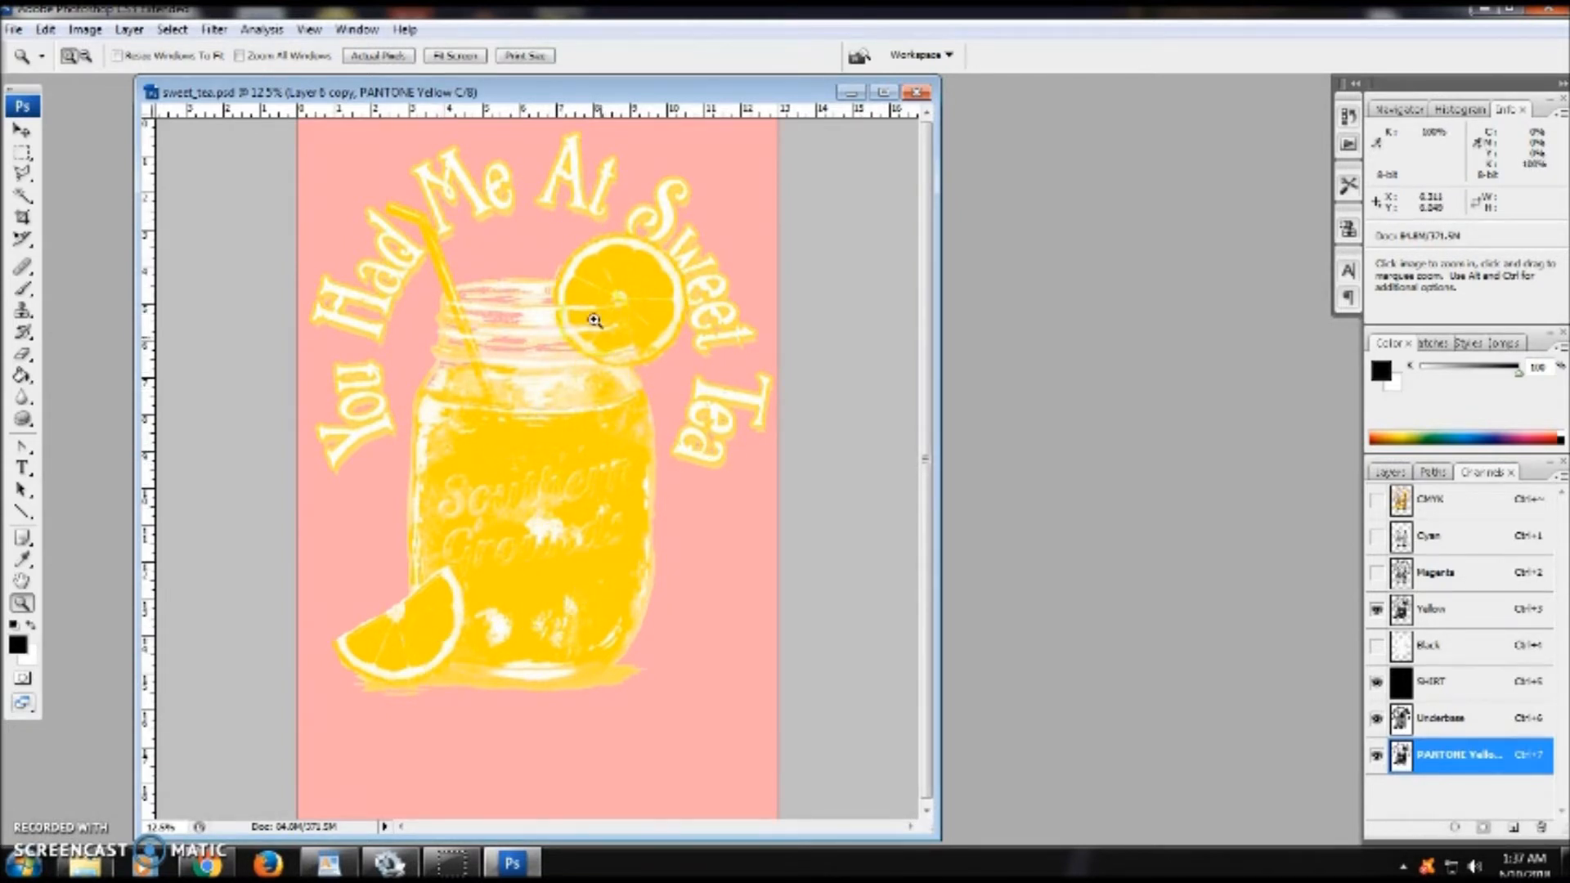
pyautogui.click(1377, 757)
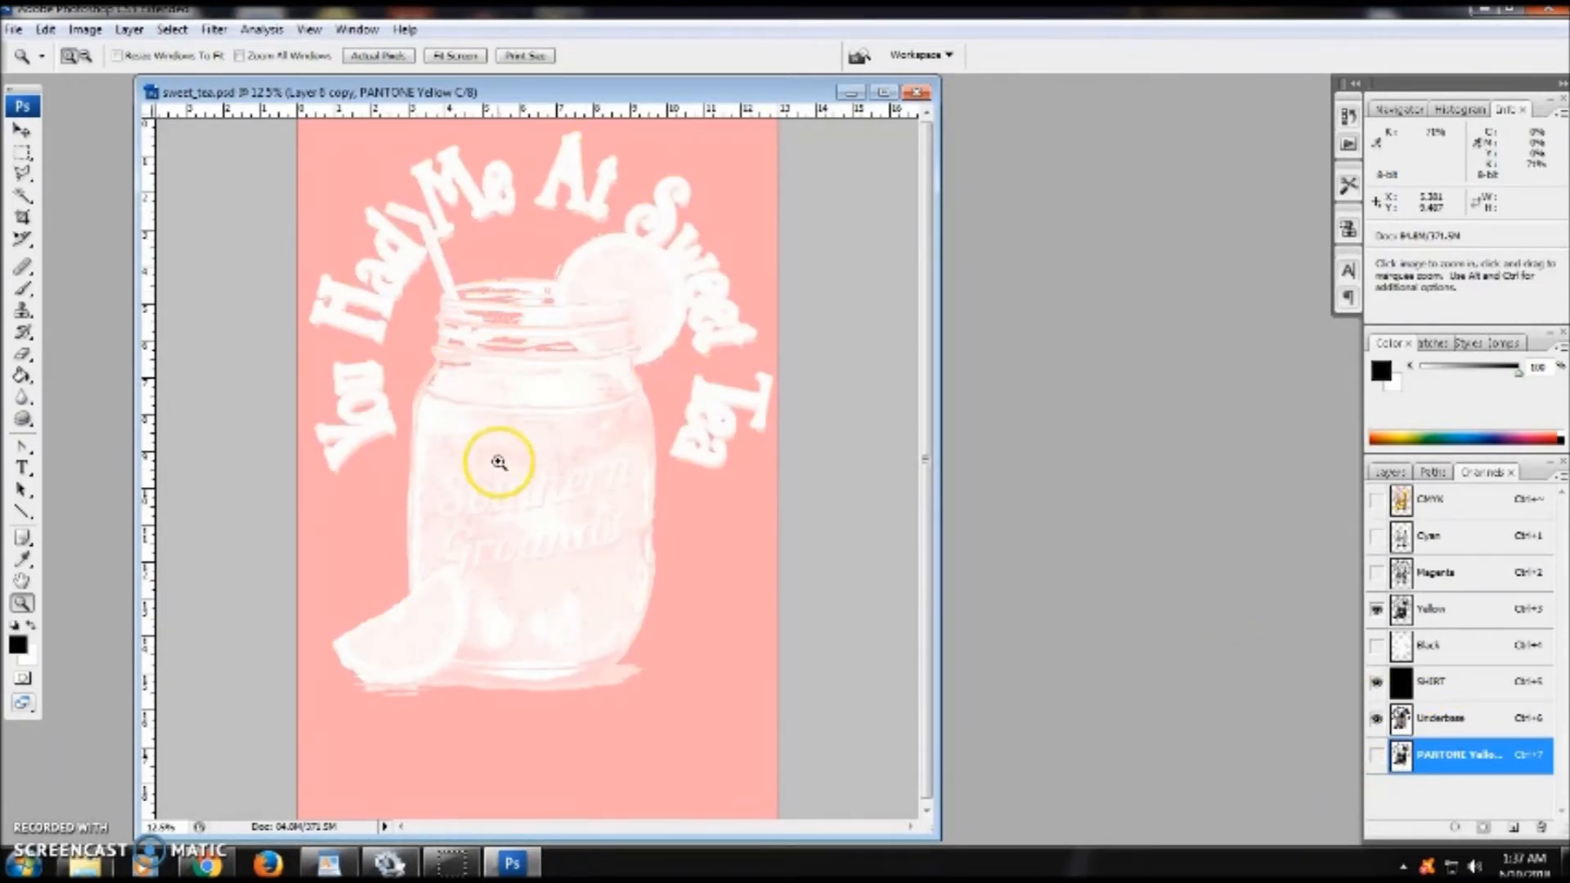
pyautogui.click(1376, 718)
pyautogui.click(1375, 690)
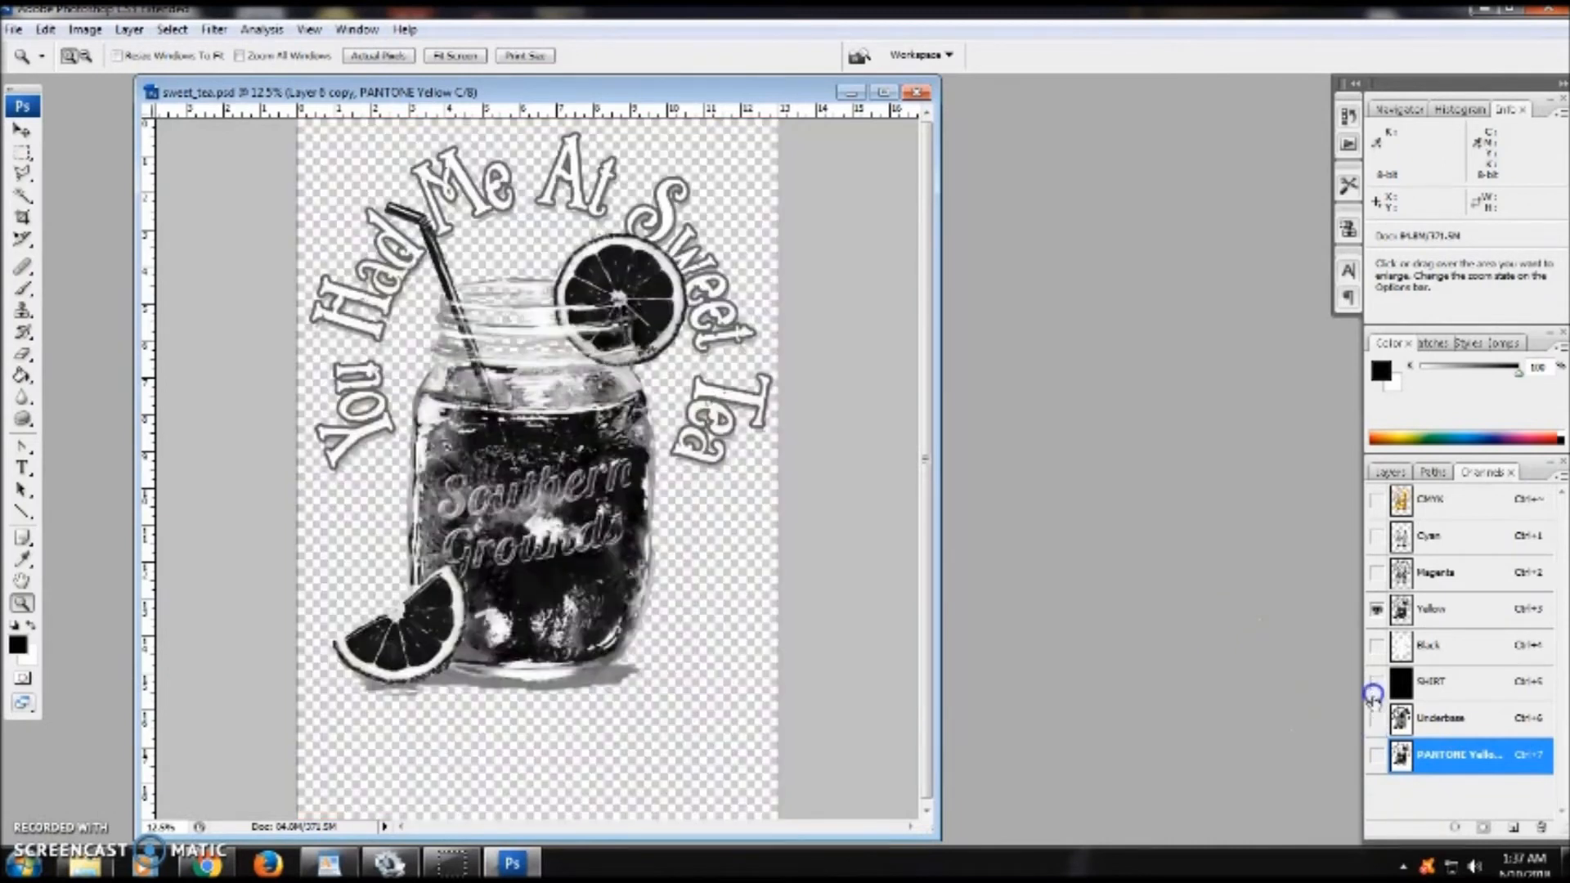
# - Duplicate the Magenta channel with the default name Magenta copy
pyautogui.click(1423, 499)
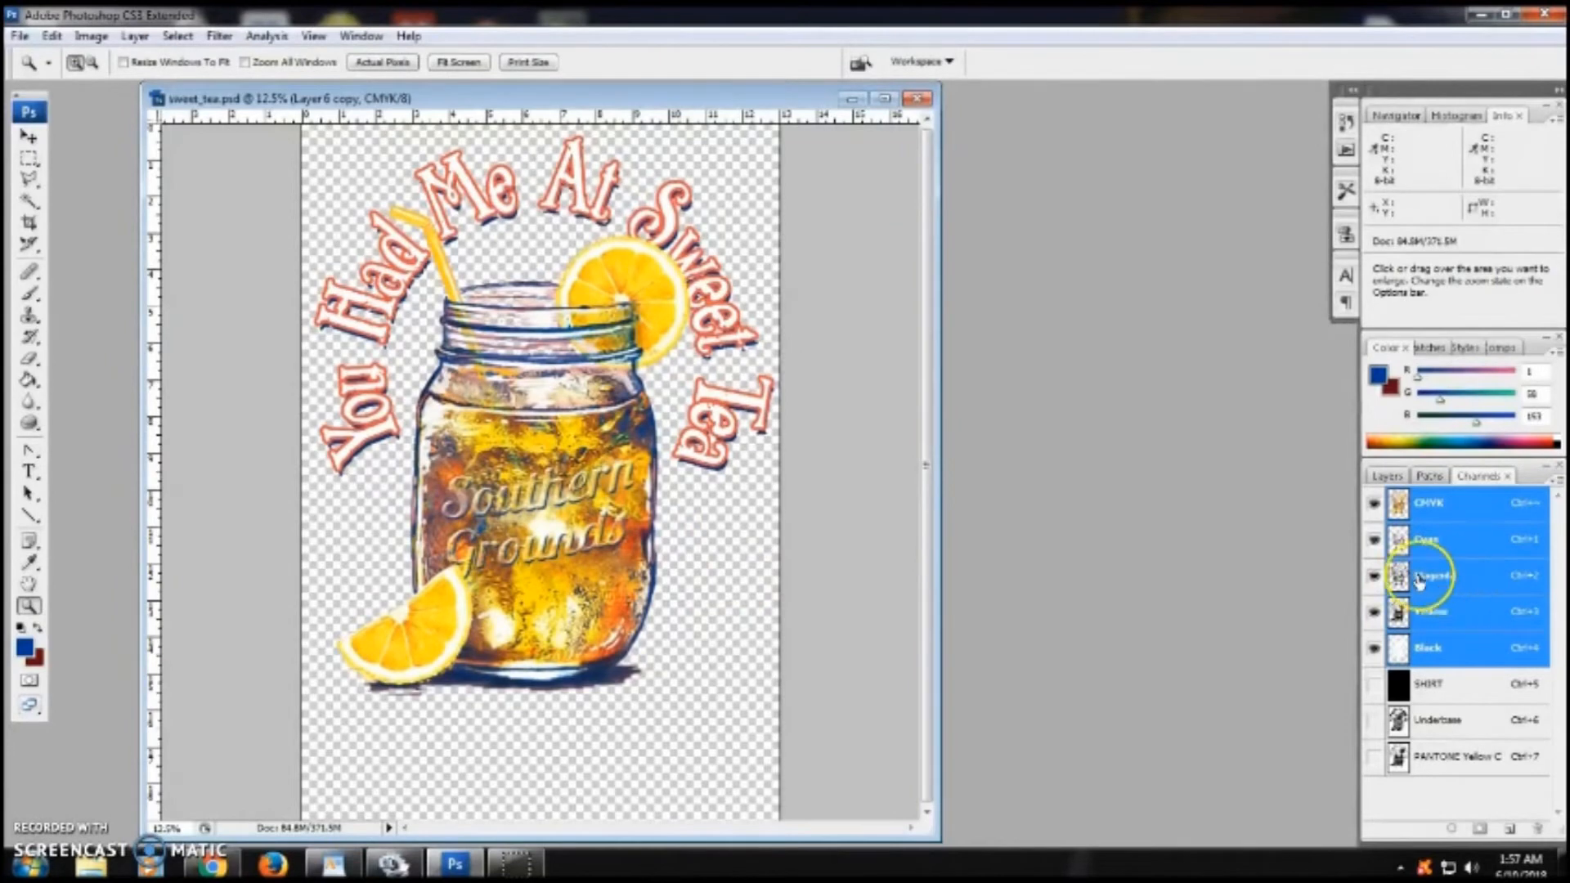
pyautogui.click(1461, 585)
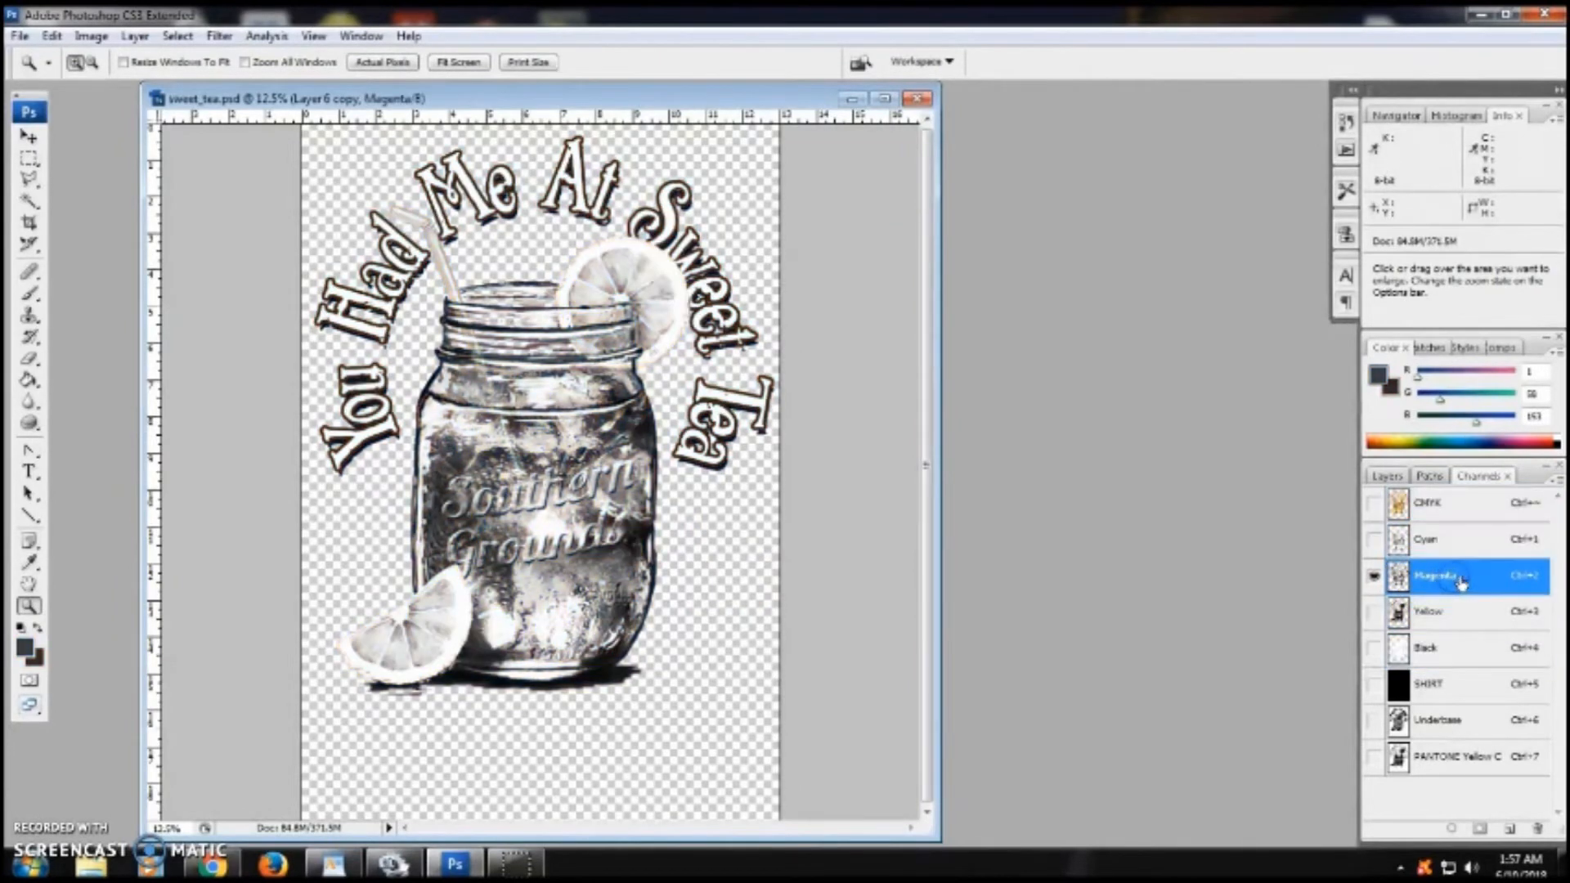
pyautogui.rightClick(1493, 576)
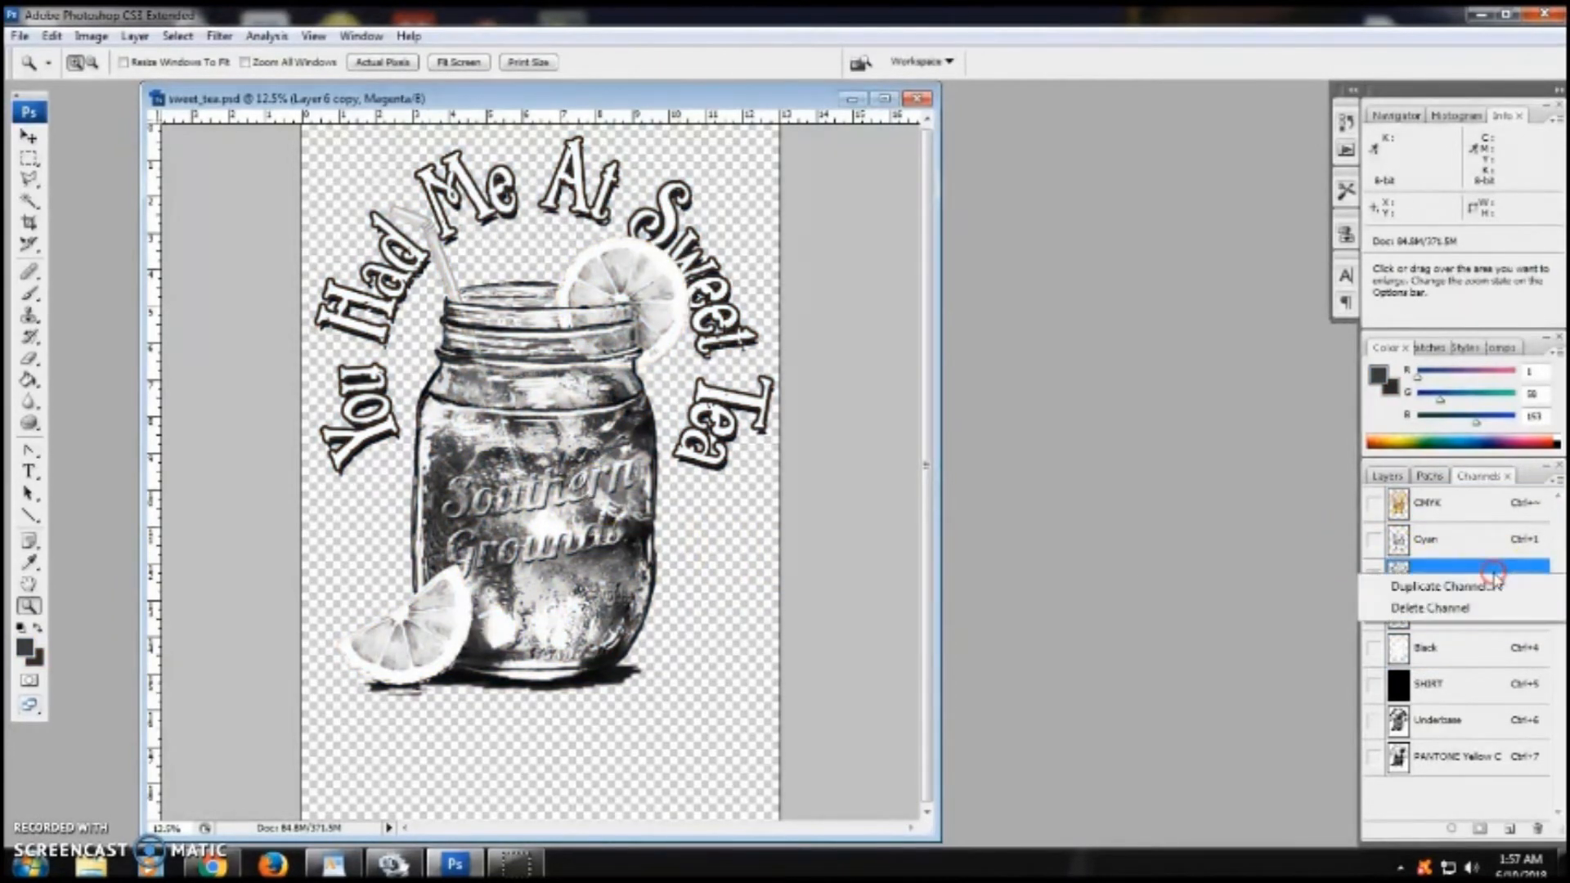
pyautogui.click(1484, 587)
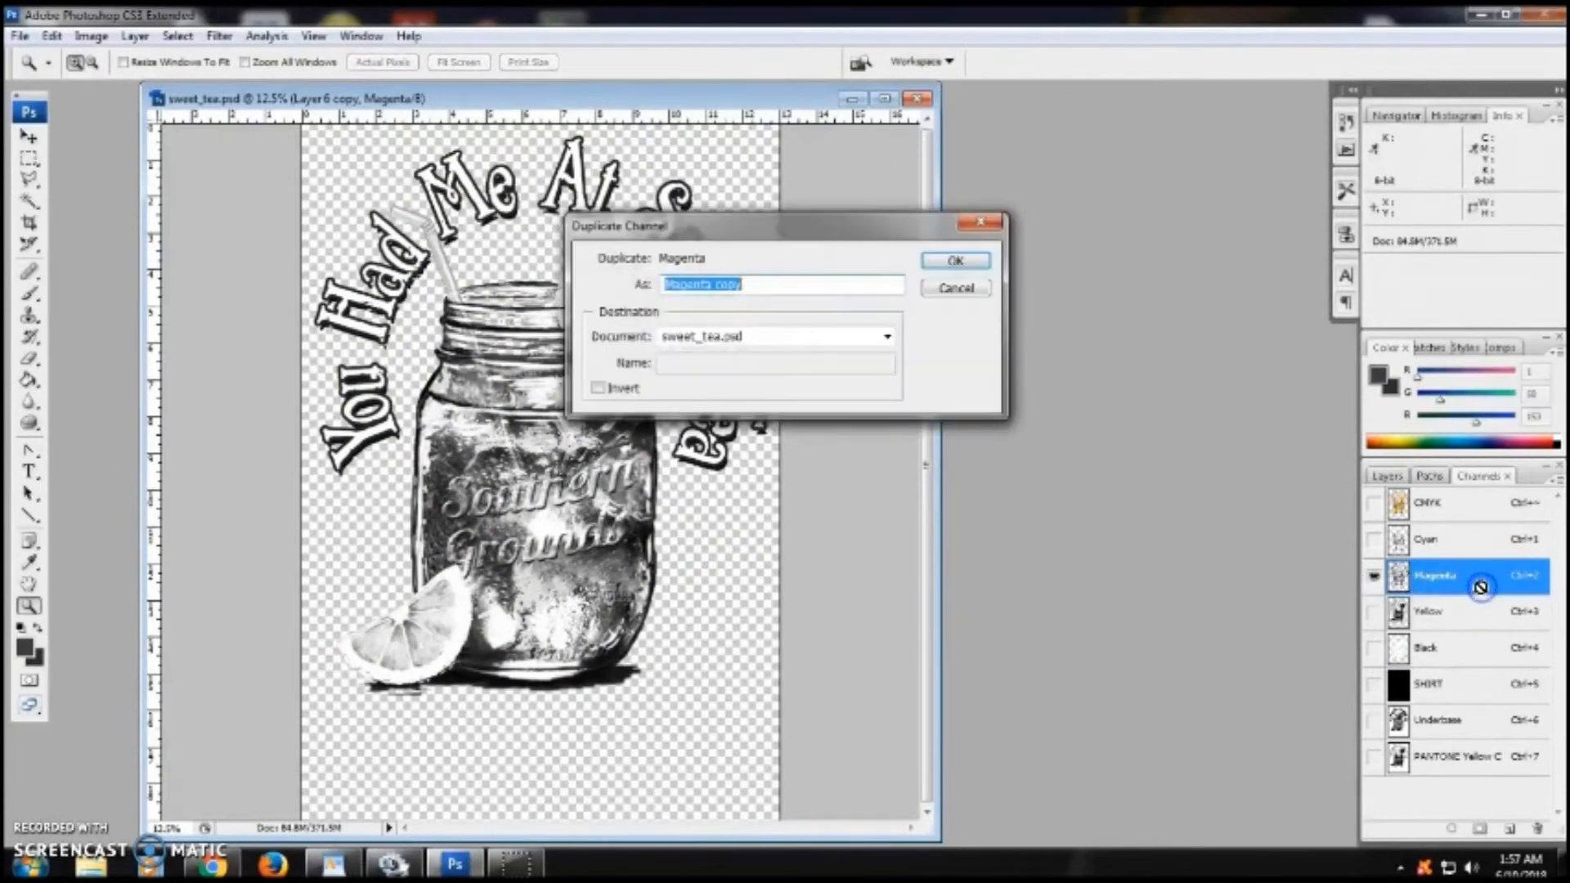
pyautogui.click(977, 261)
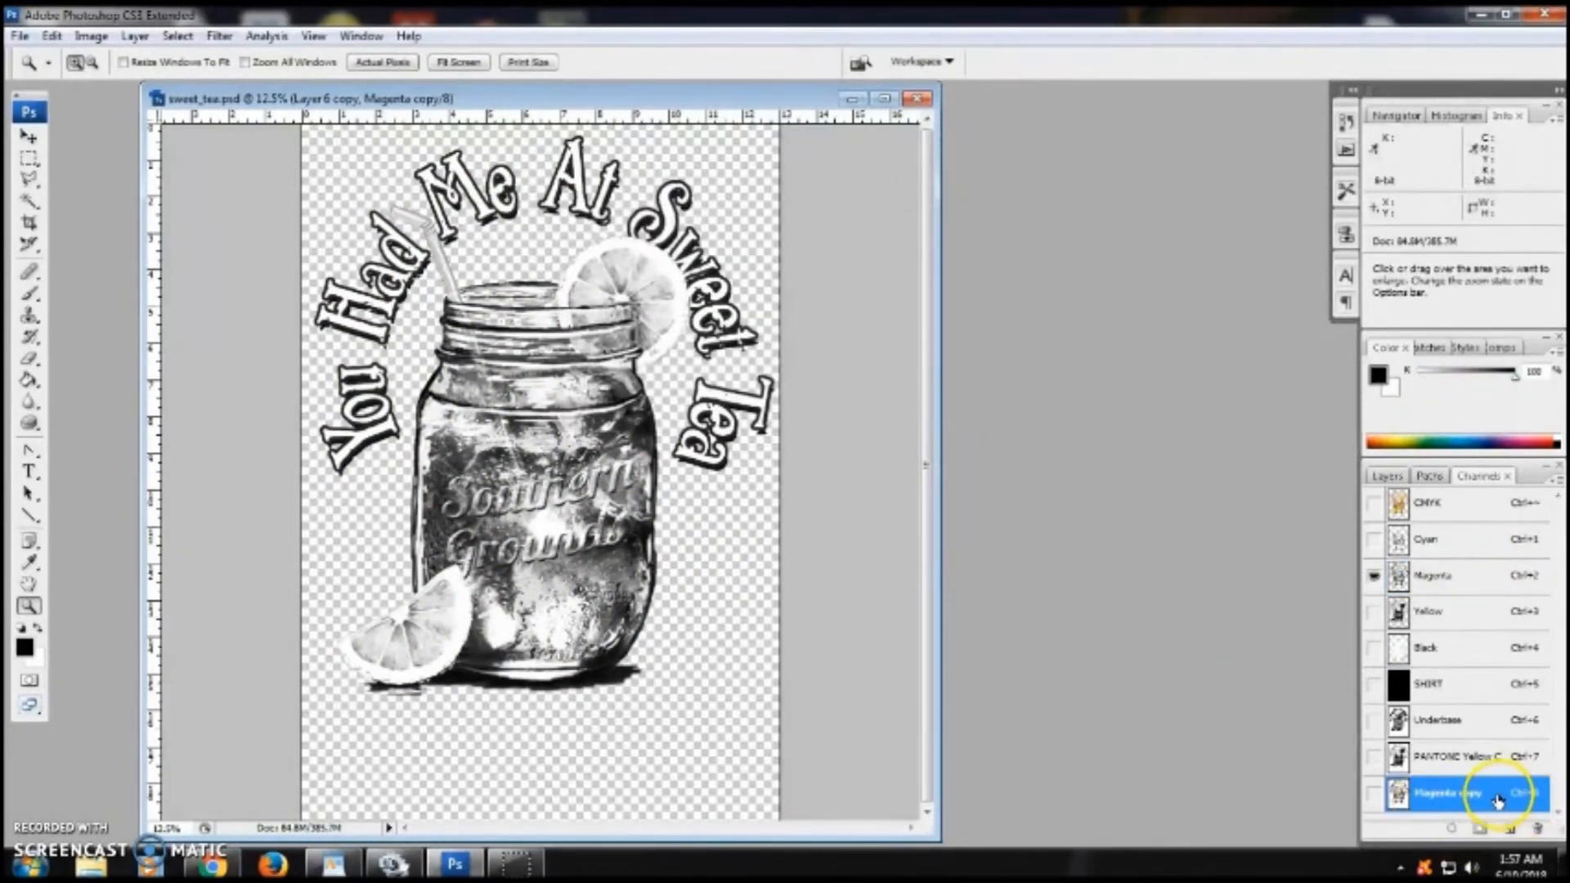
# - Turn the Magenta copy channel into a spot color channel using PANTONE Red 032 C at 100% solidity
pyautogui.doubleClick(1497, 800)
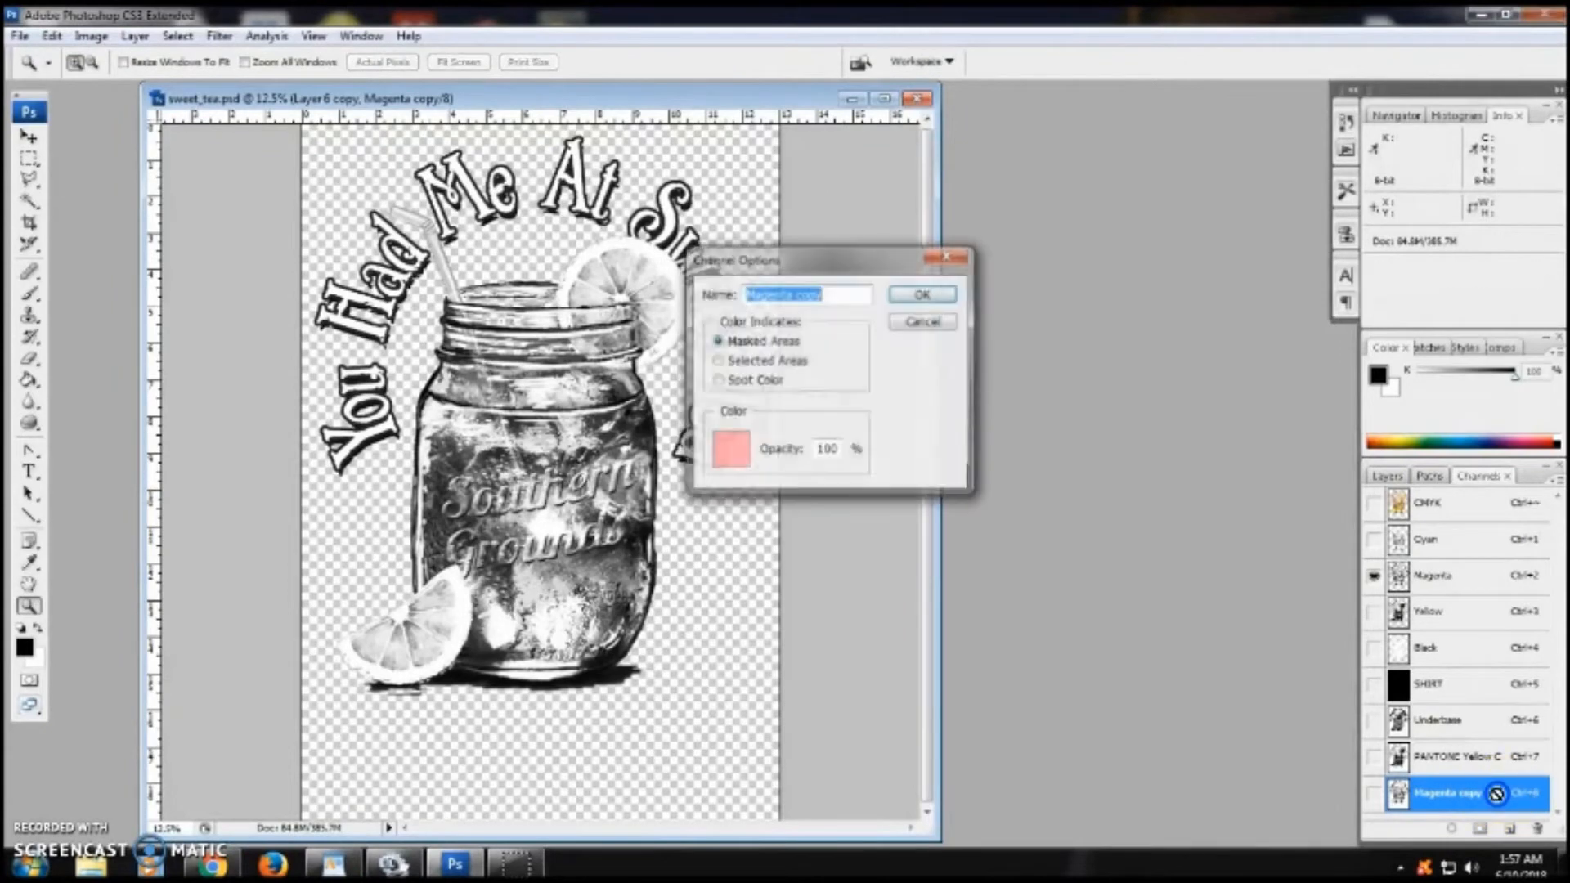
pyautogui.click(736, 381)
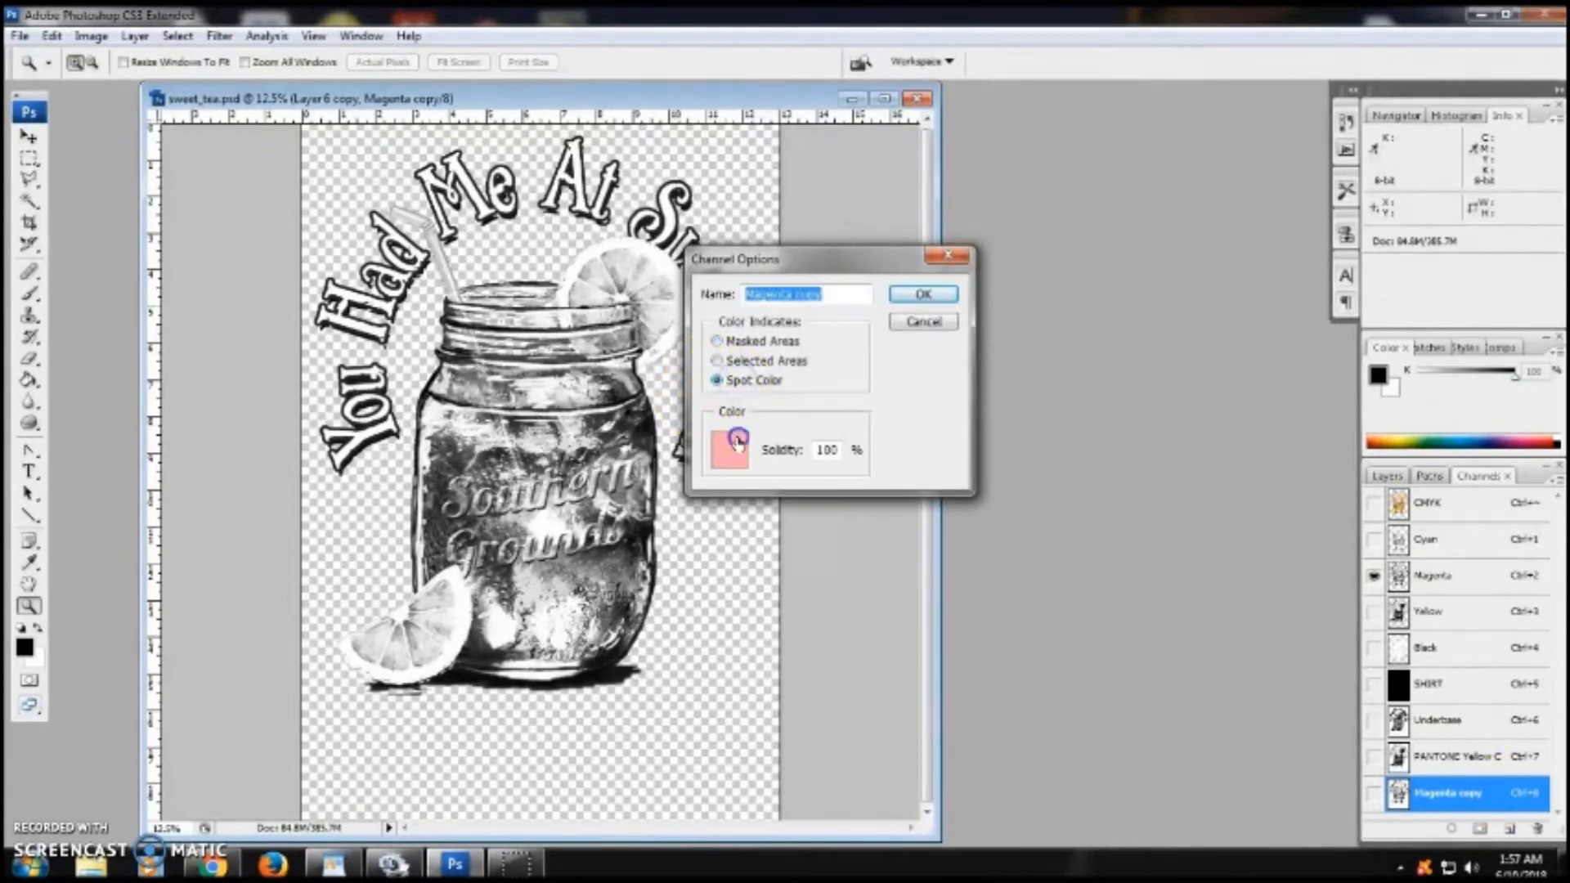
pyautogui.click(736, 439)
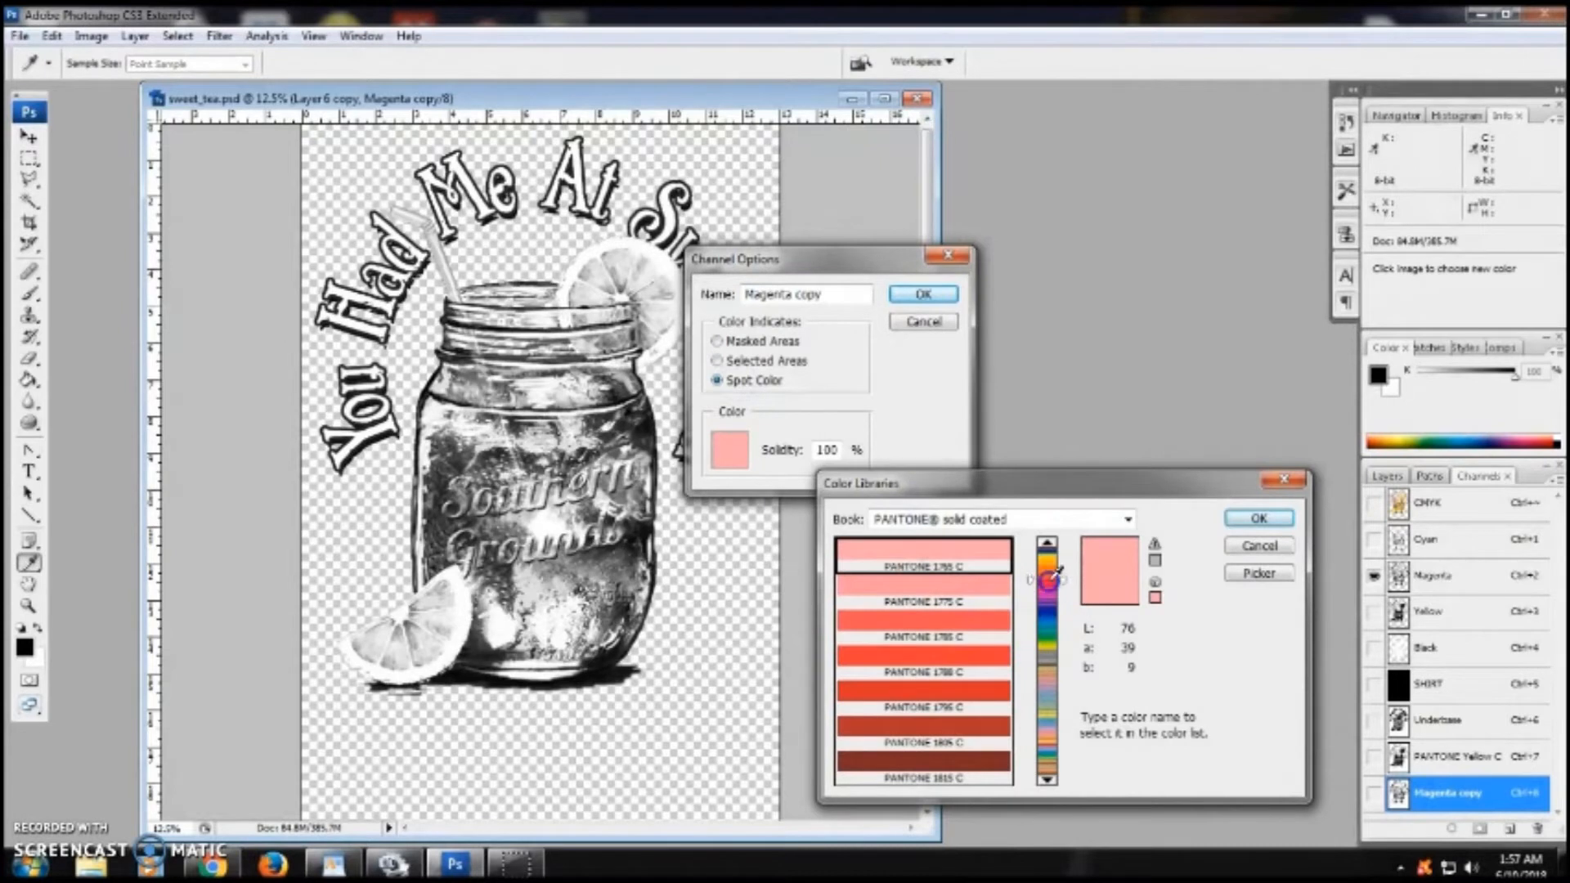
pyautogui.moveTo(1056, 572); pyautogui.dragTo(1055, 543)
pyautogui.click(969, 705)
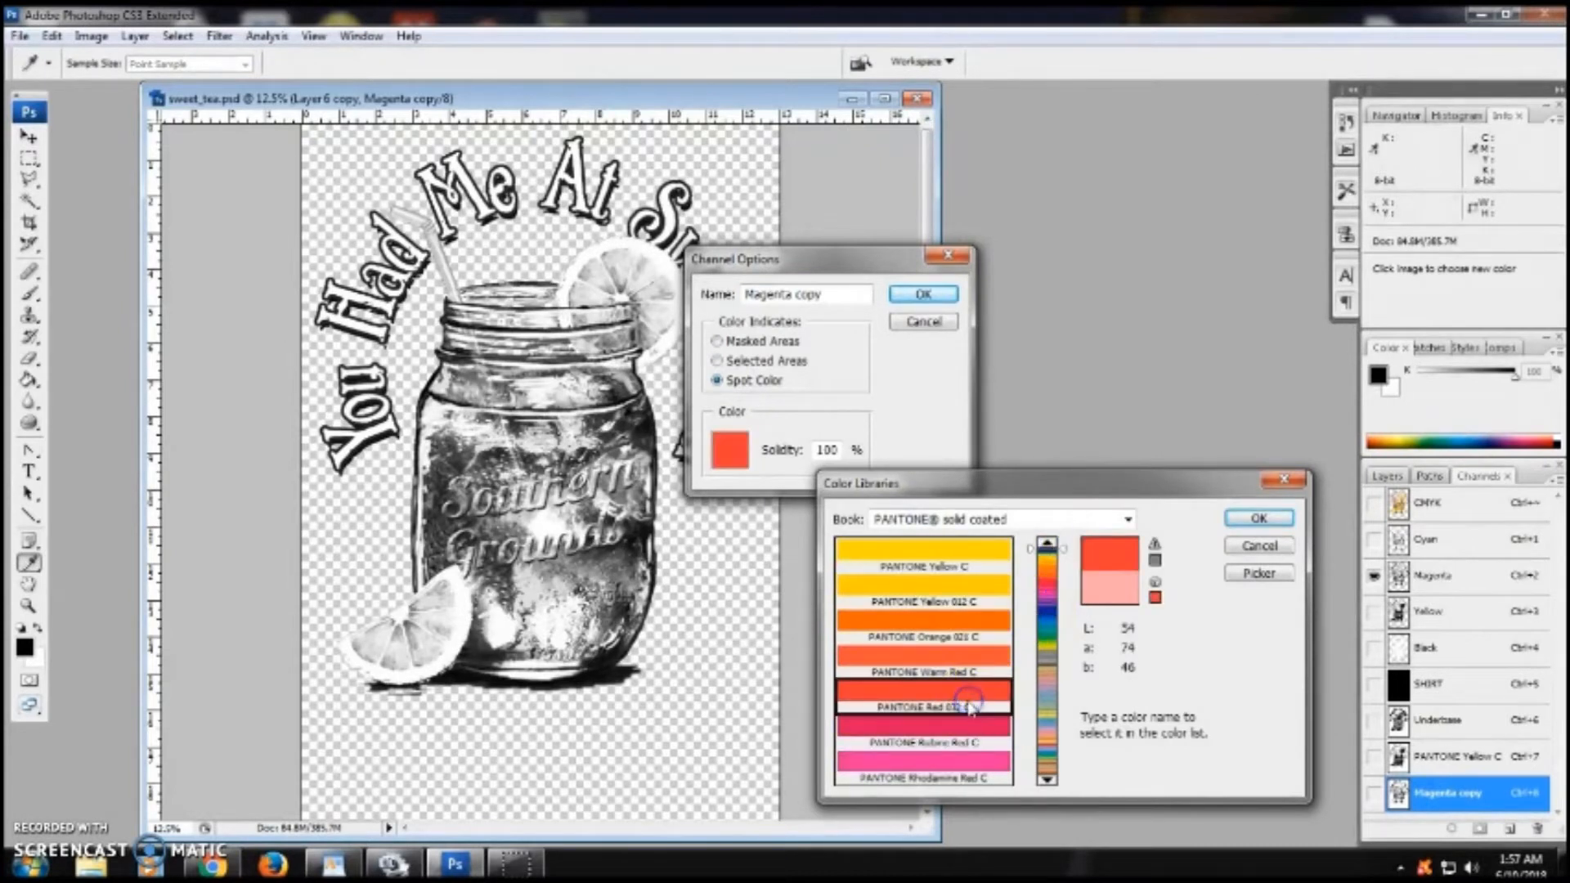
pyautogui.click(1257, 518)
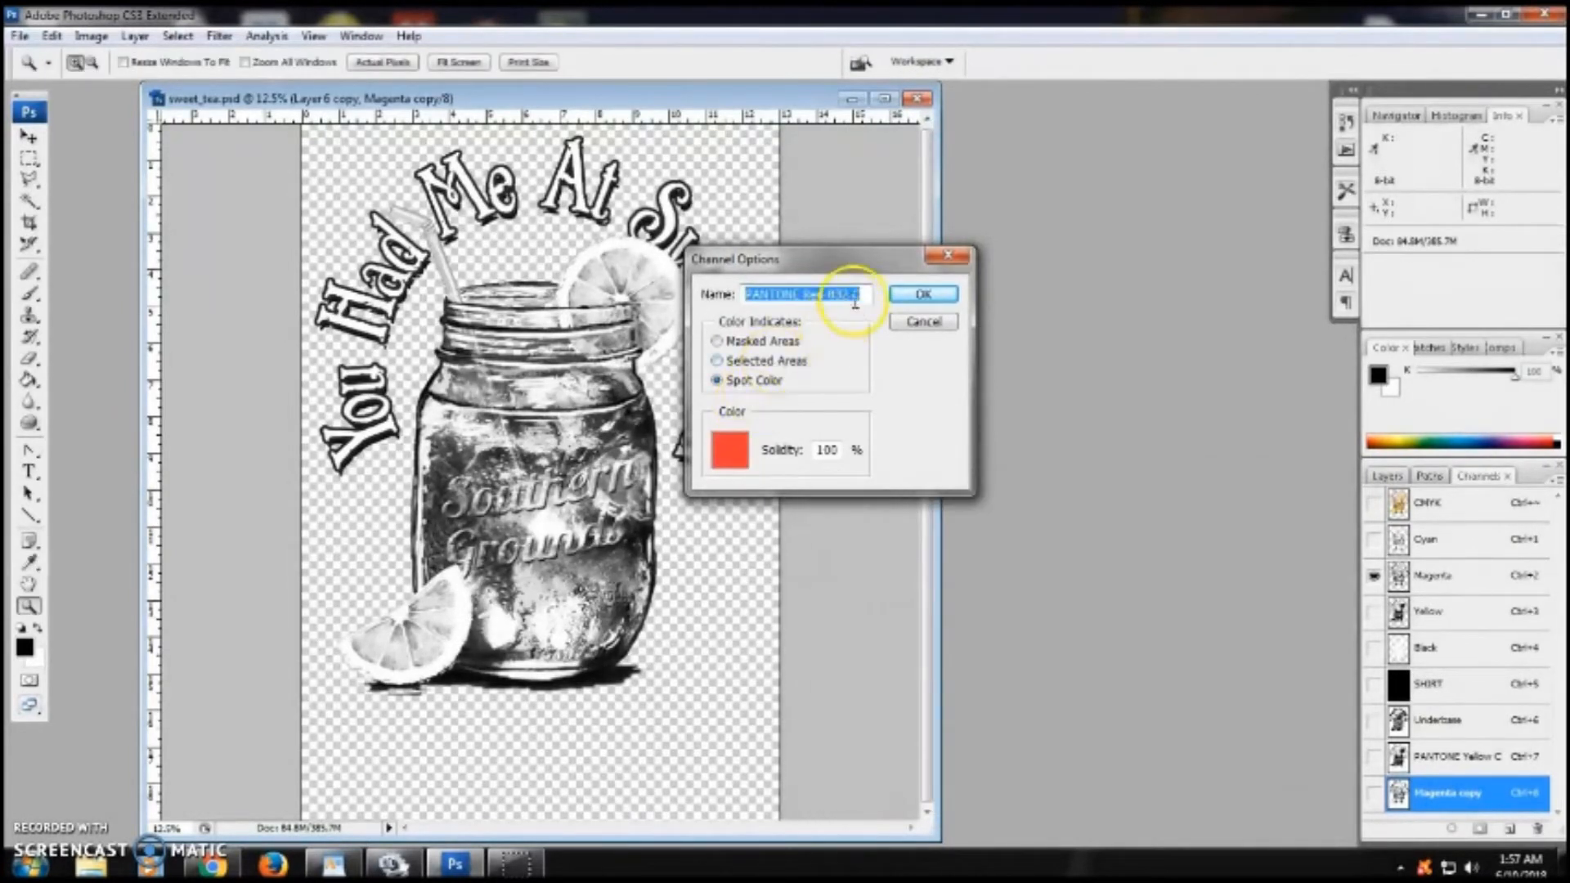
pyautogui.click(913, 296)
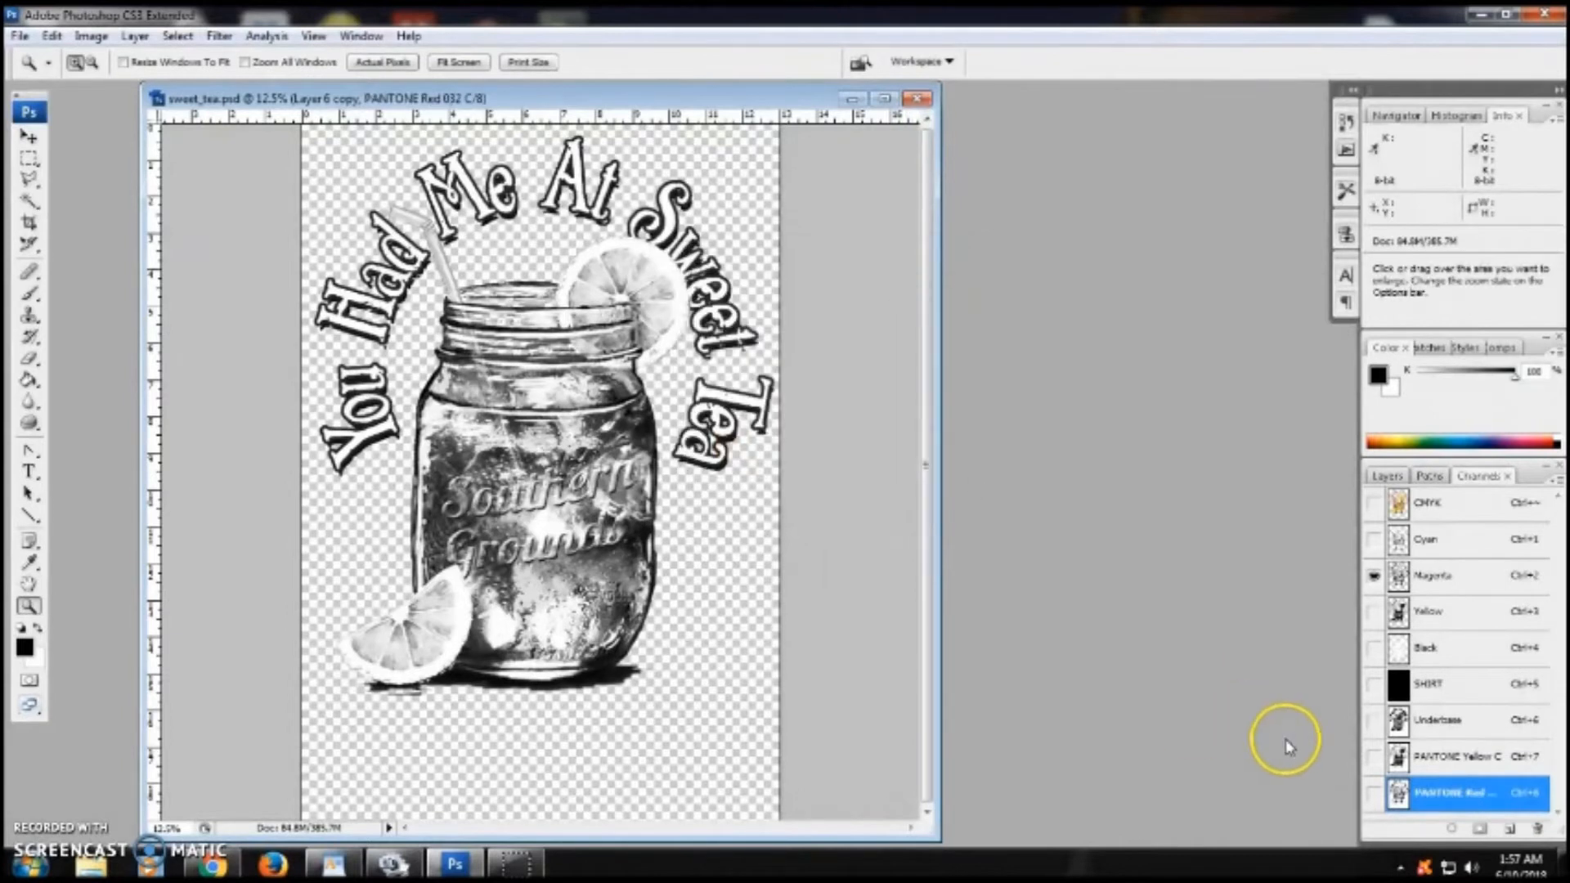
# - Preview the print by showing the SHIRT, Underbase, PANTONE Yellow C and PANTONE Red 032 C channels
pyautogui.click(1373, 684)
pyautogui.click(1375, 720)
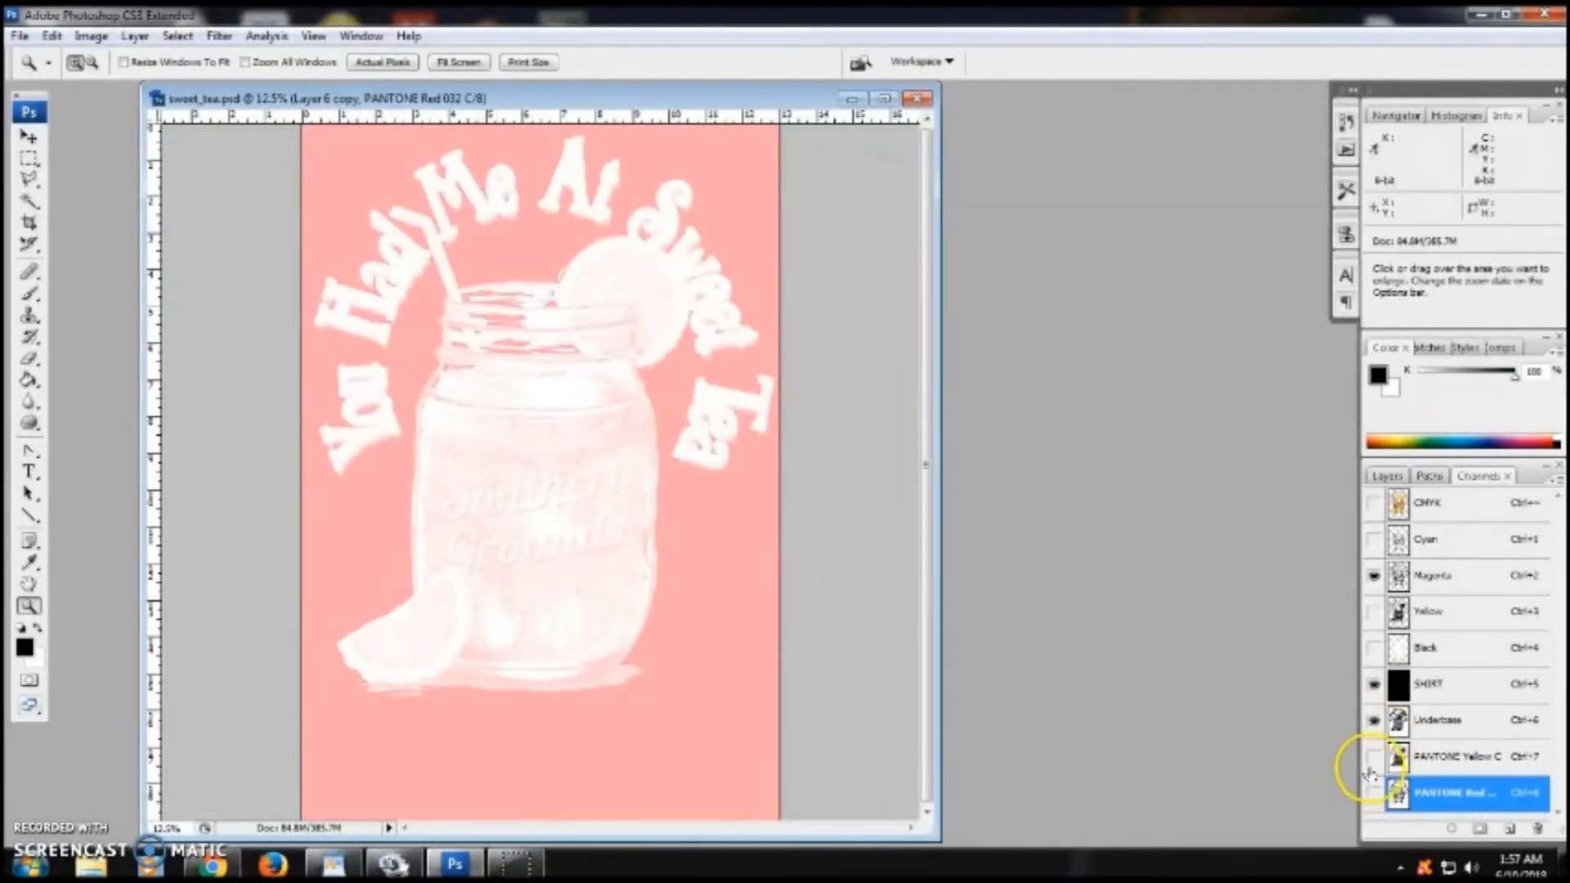
pyautogui.click(1373, 756)
pyautogui.click(1374, 792)
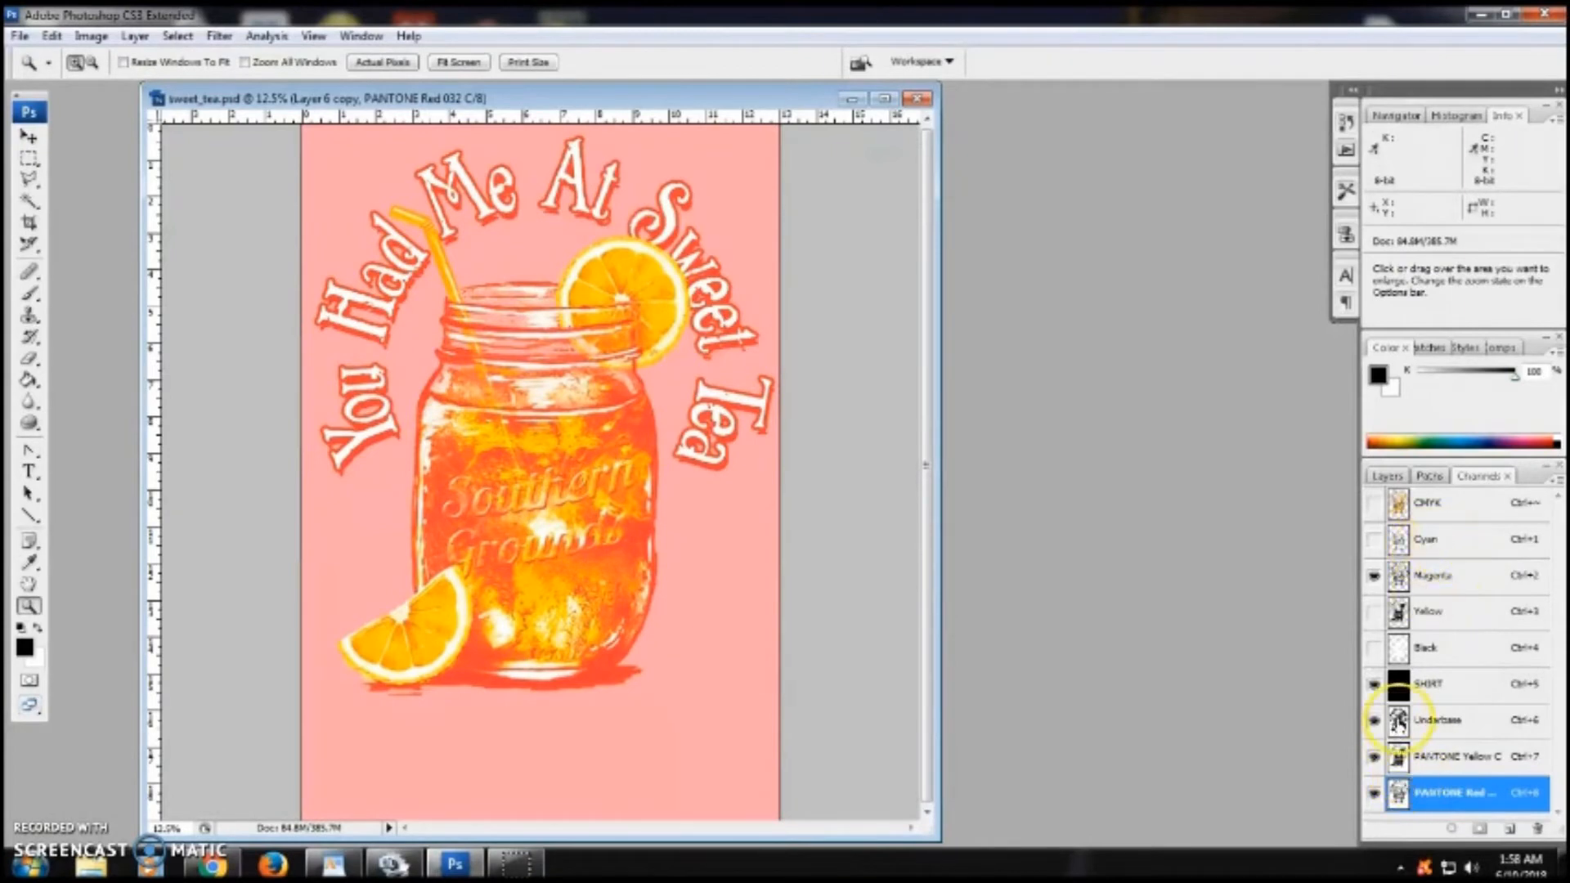
# - Duplicate the Cyan channel with the default name Cyan copy
pyautogui.click(1488, 541)
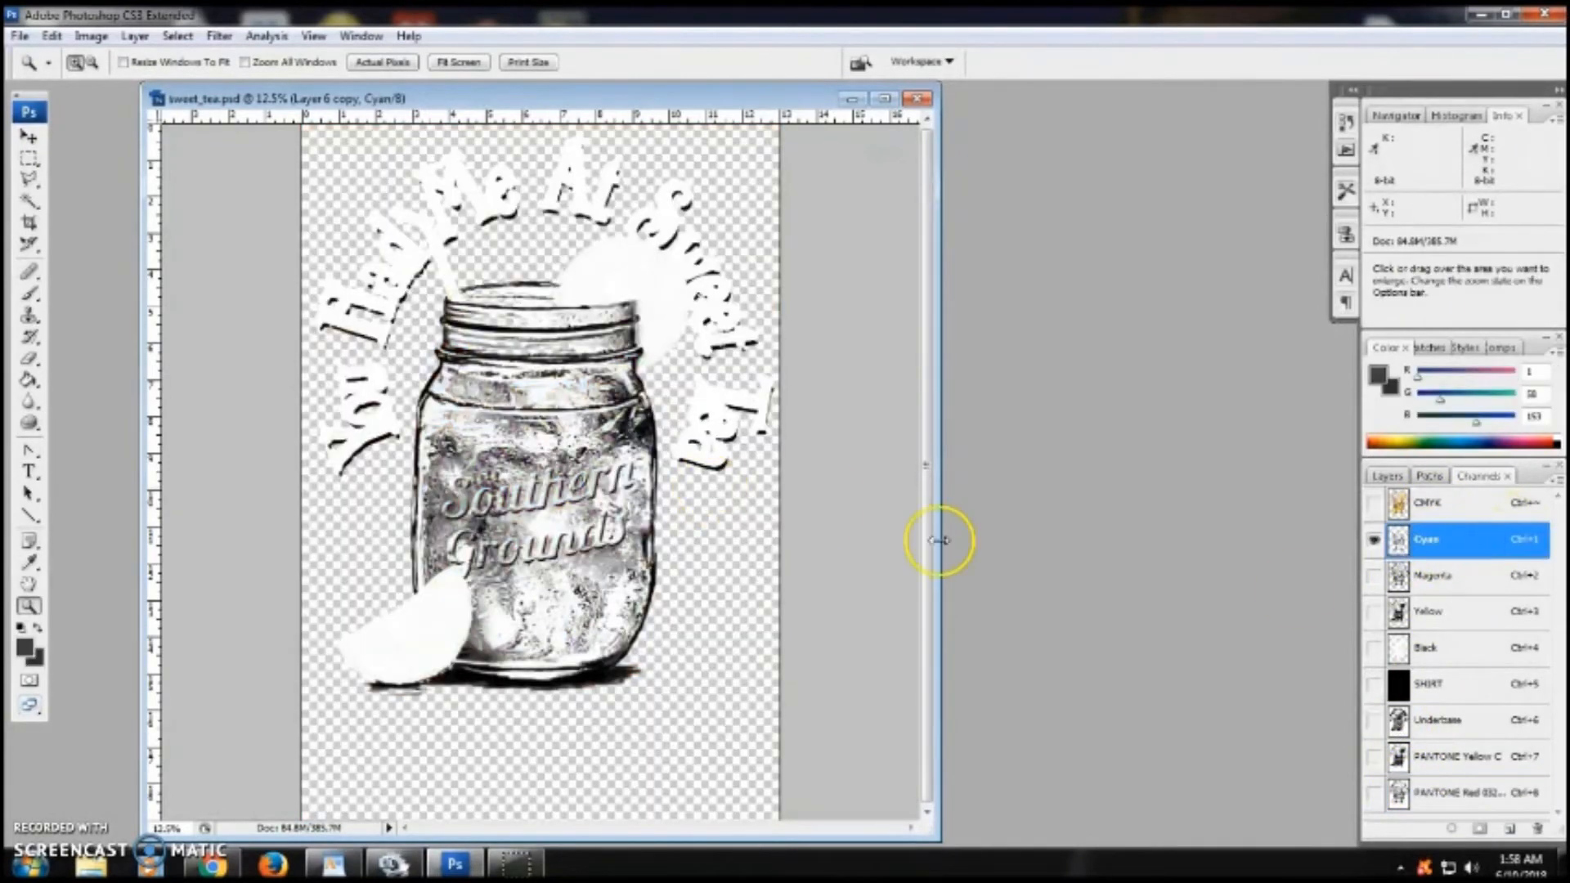
pyautogui.rightClick(1473, 541)
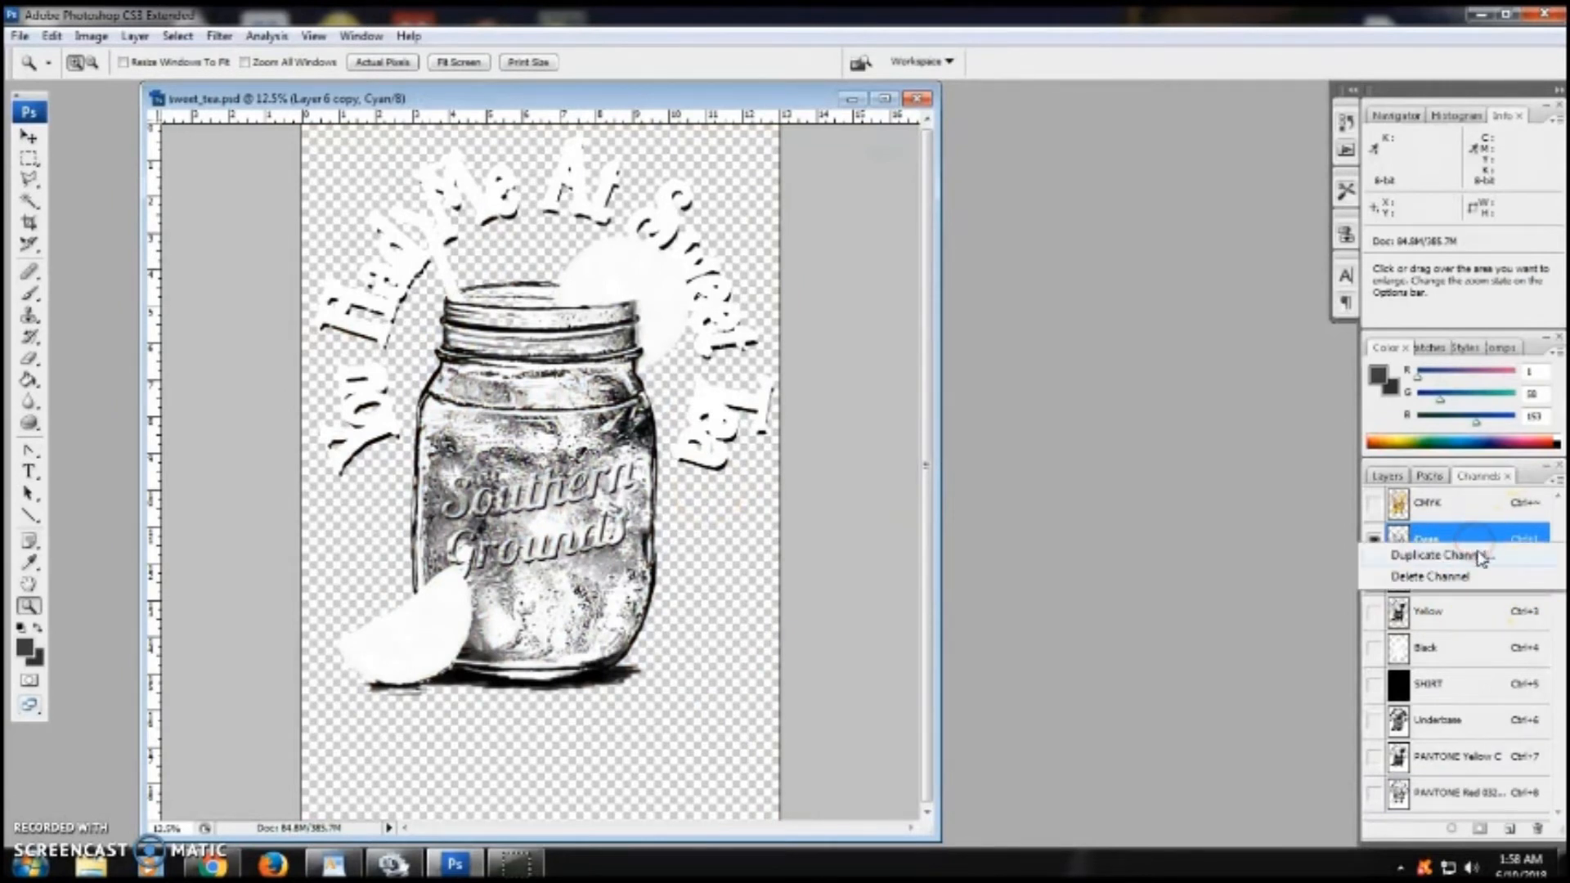
pyautogui.click(1482, 558)
pyautogui.click(945, 261)
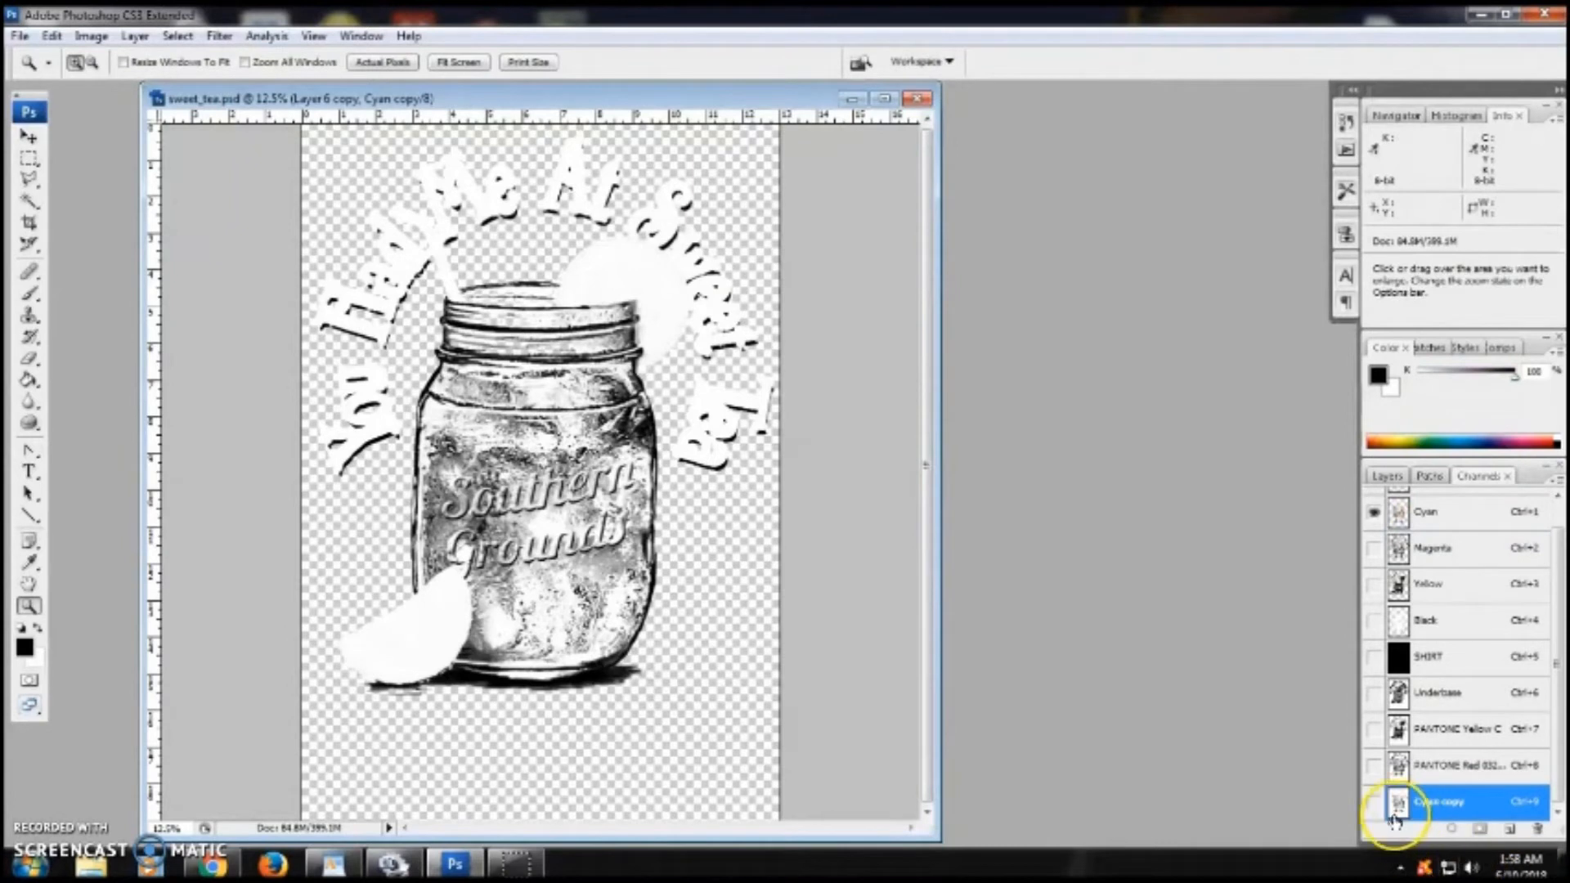
# - Turn the Cyan copy channel into a spot color channel using PANTONE 294 C at 100% solidity
pyautogui.doubleClick(1484, 813)
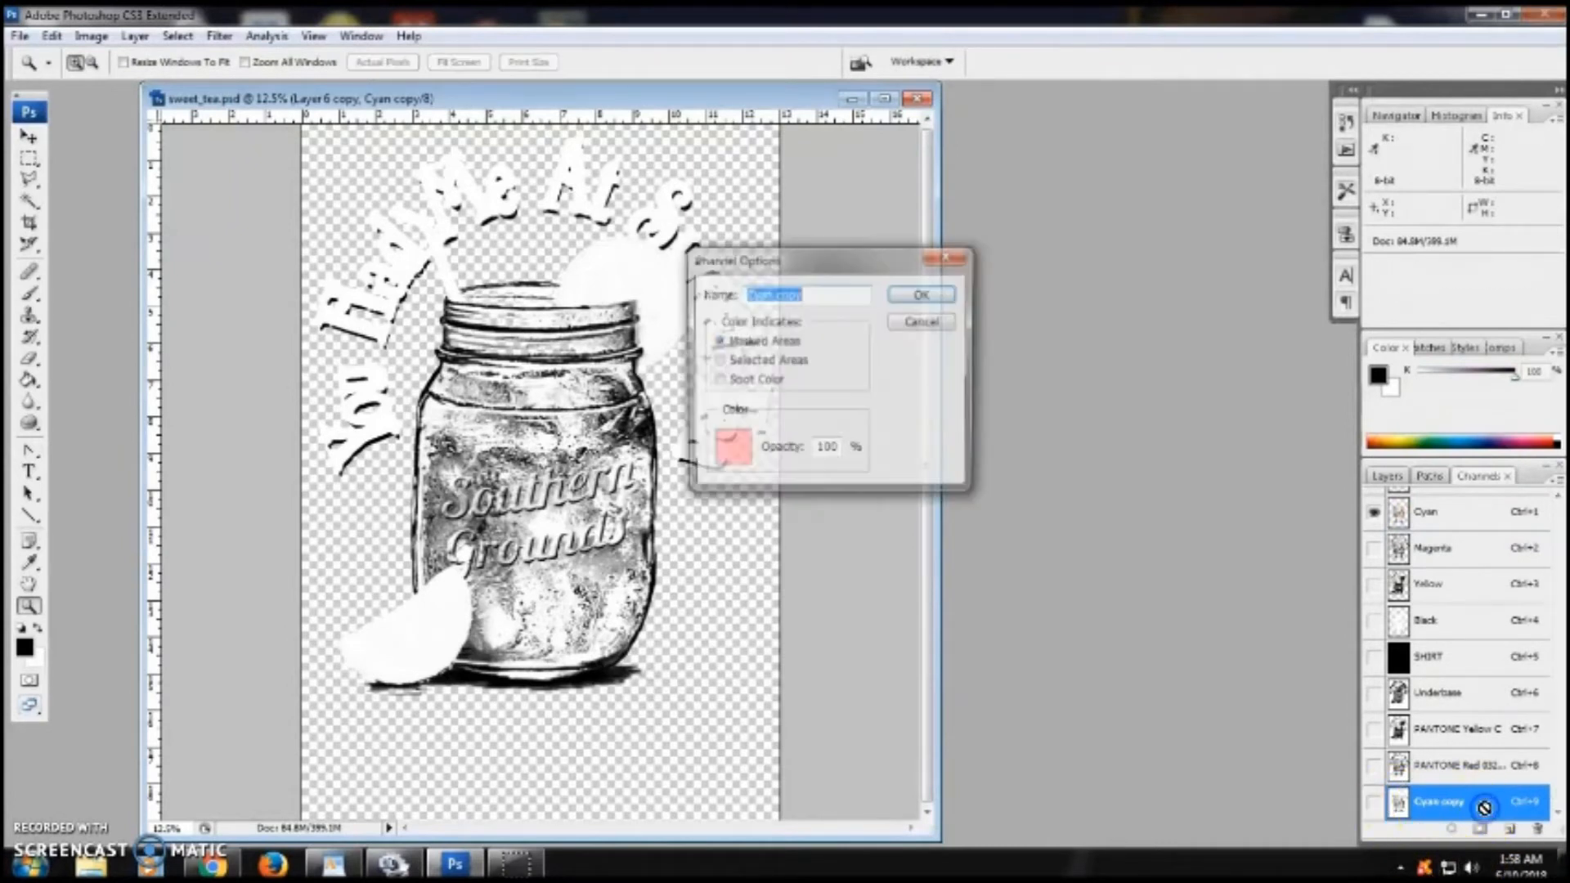
pyautogui.click(738, 381)
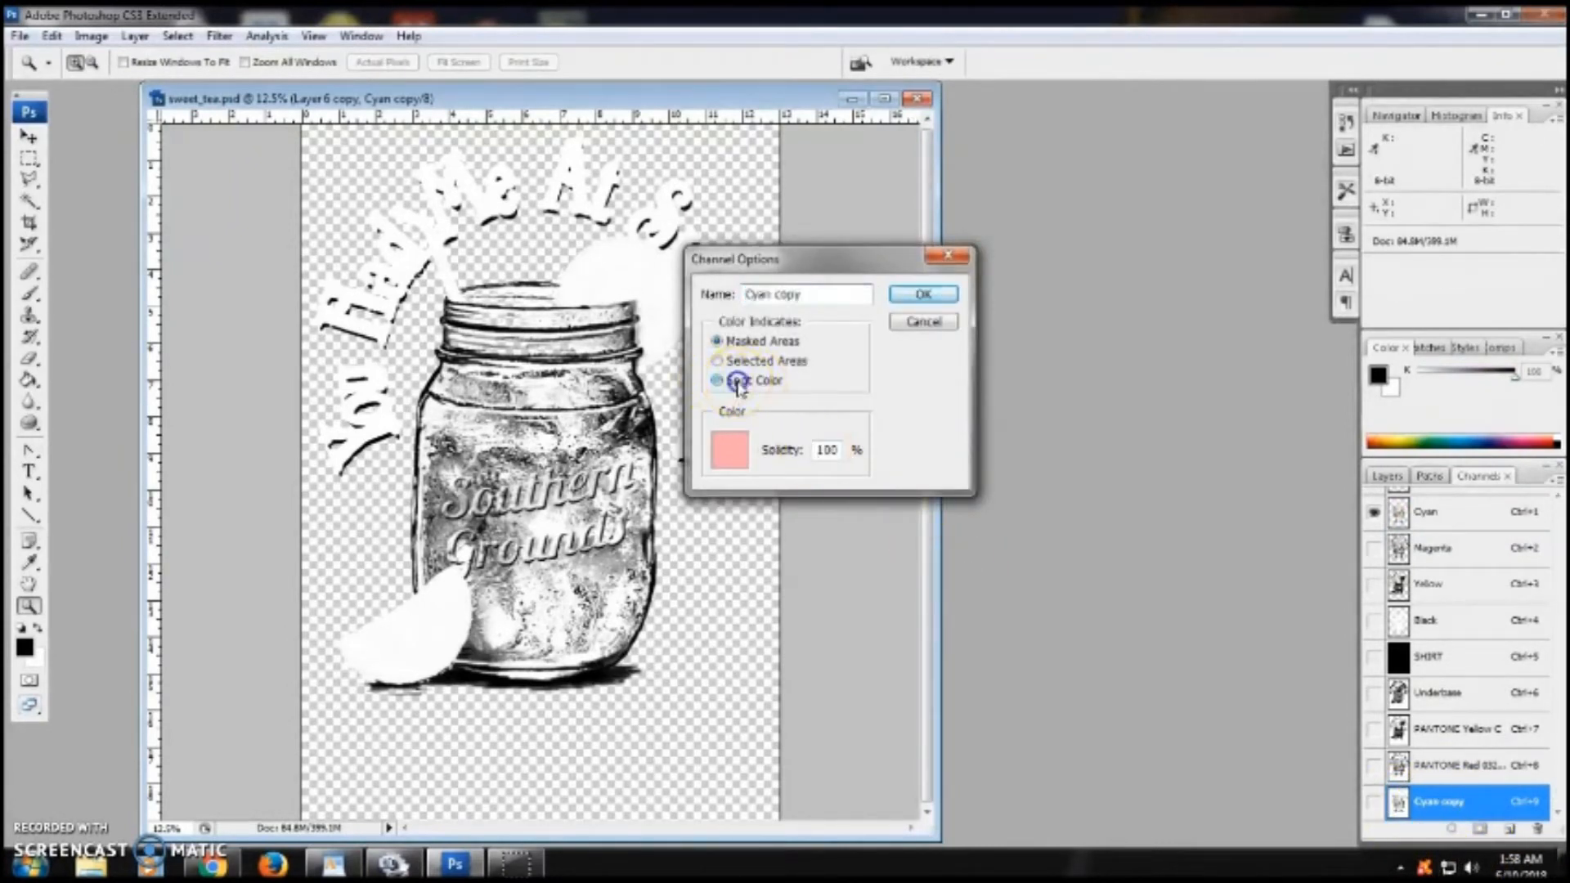
pyautogui.click(732, 454)
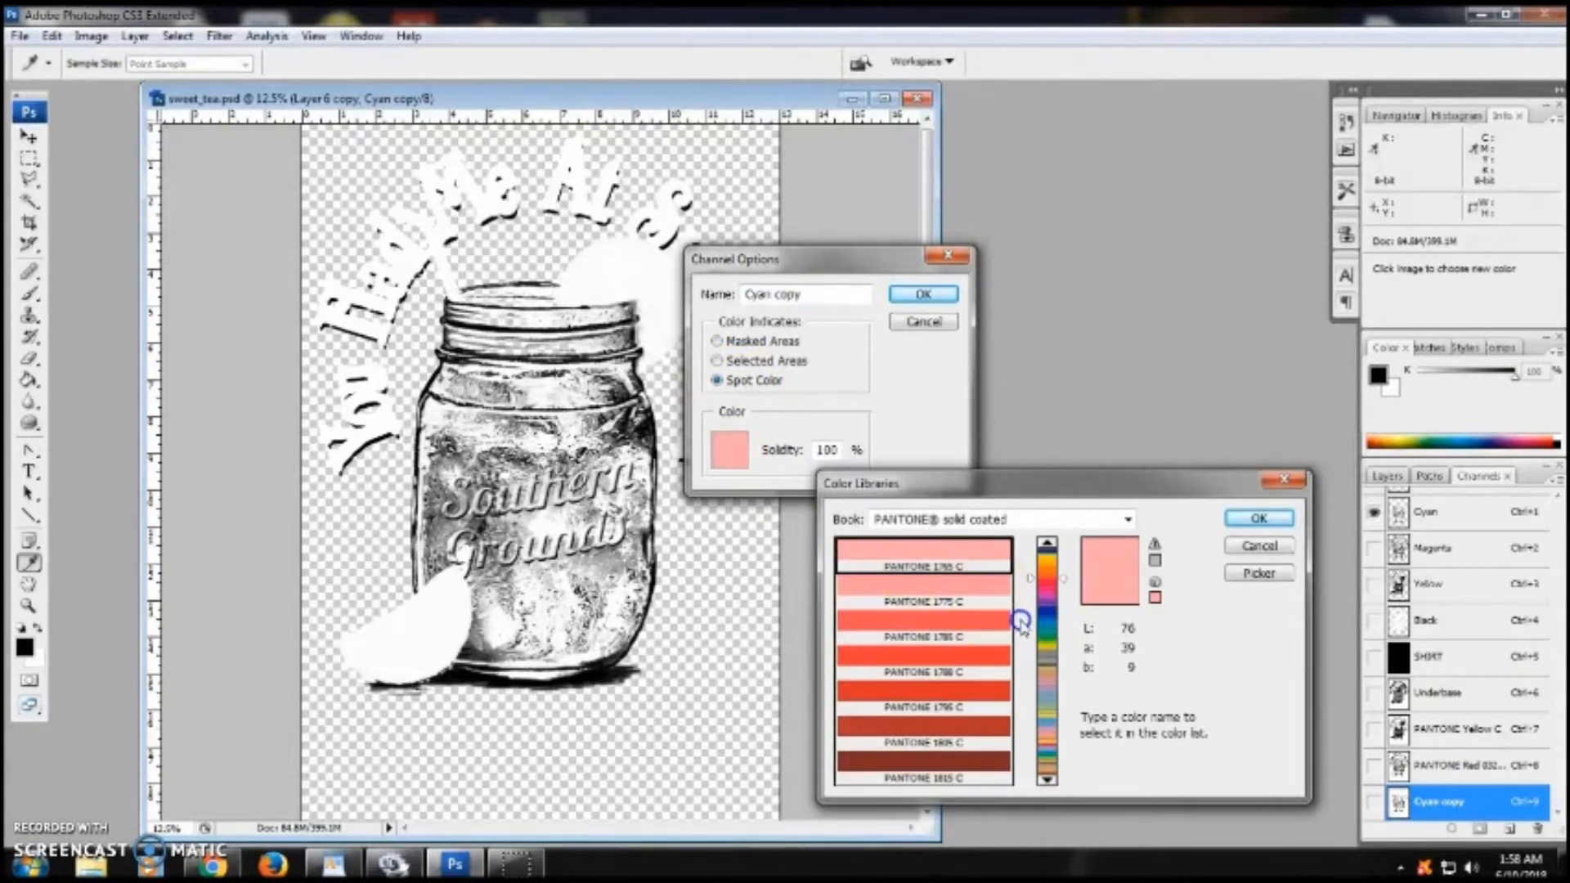
pyautogui.click(1063, 602)
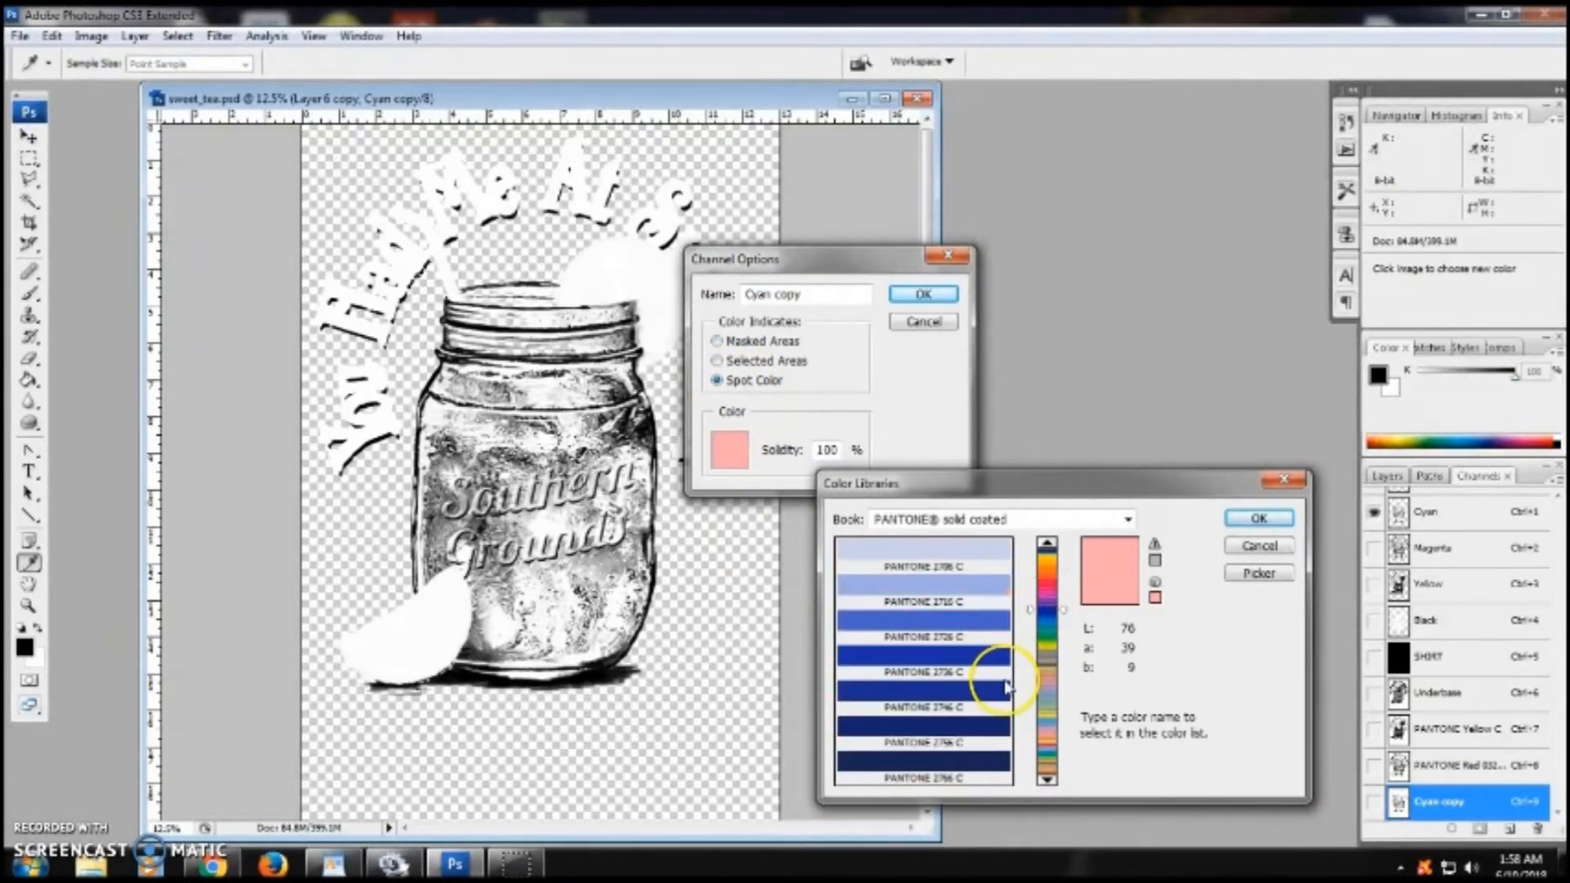
pyautogui.click(1047, 781)
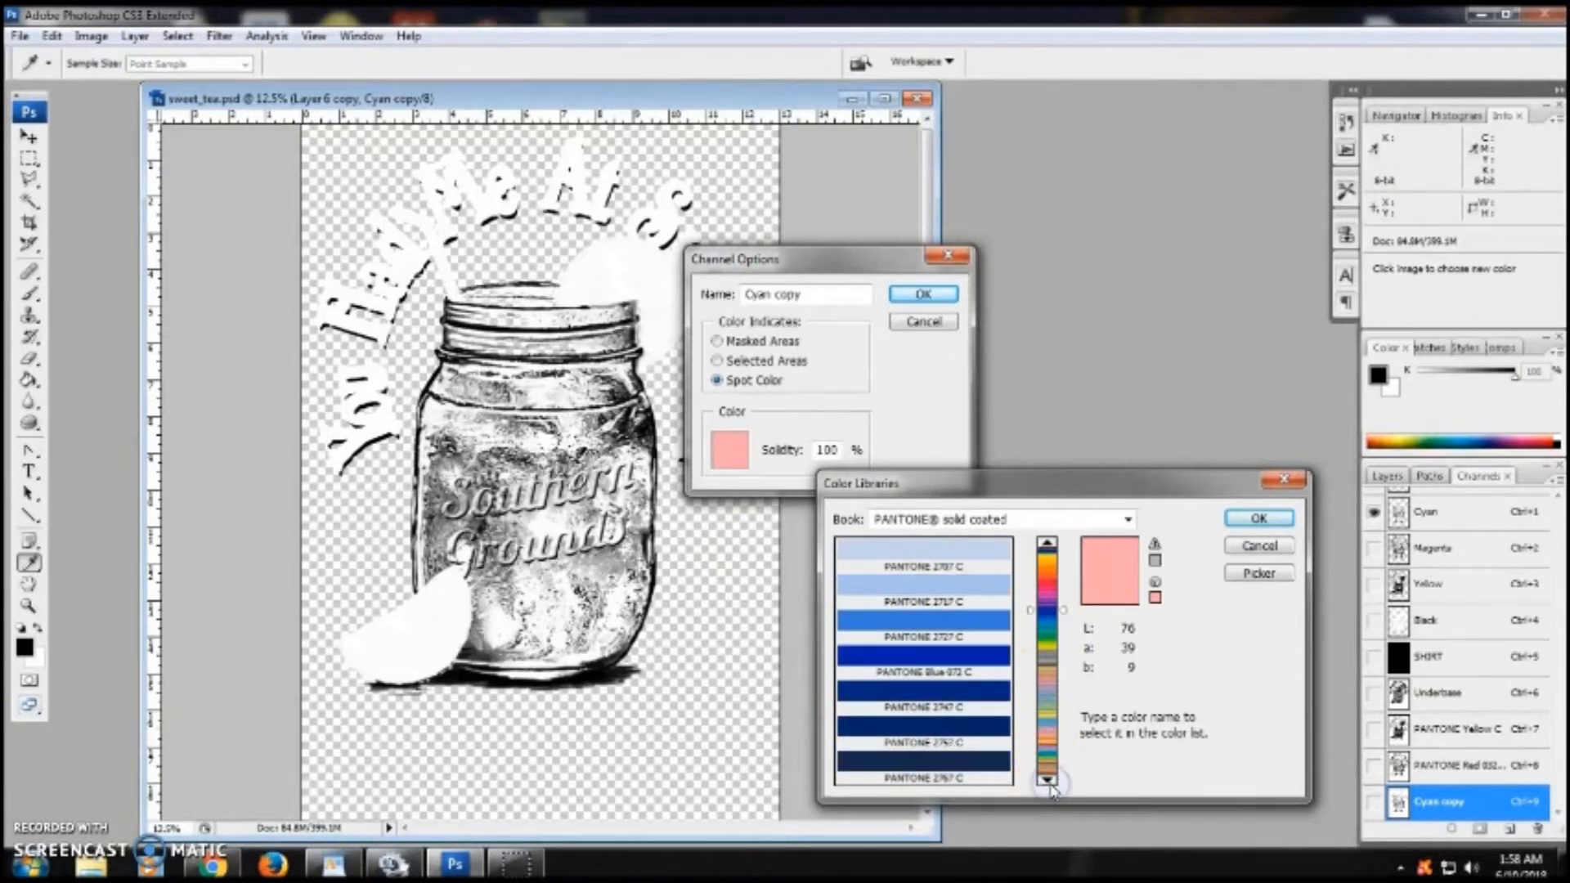
pyautogui.click(1048, 781)
pyautogui.click(1048, 781)
pyautogui.click(1047, 781)
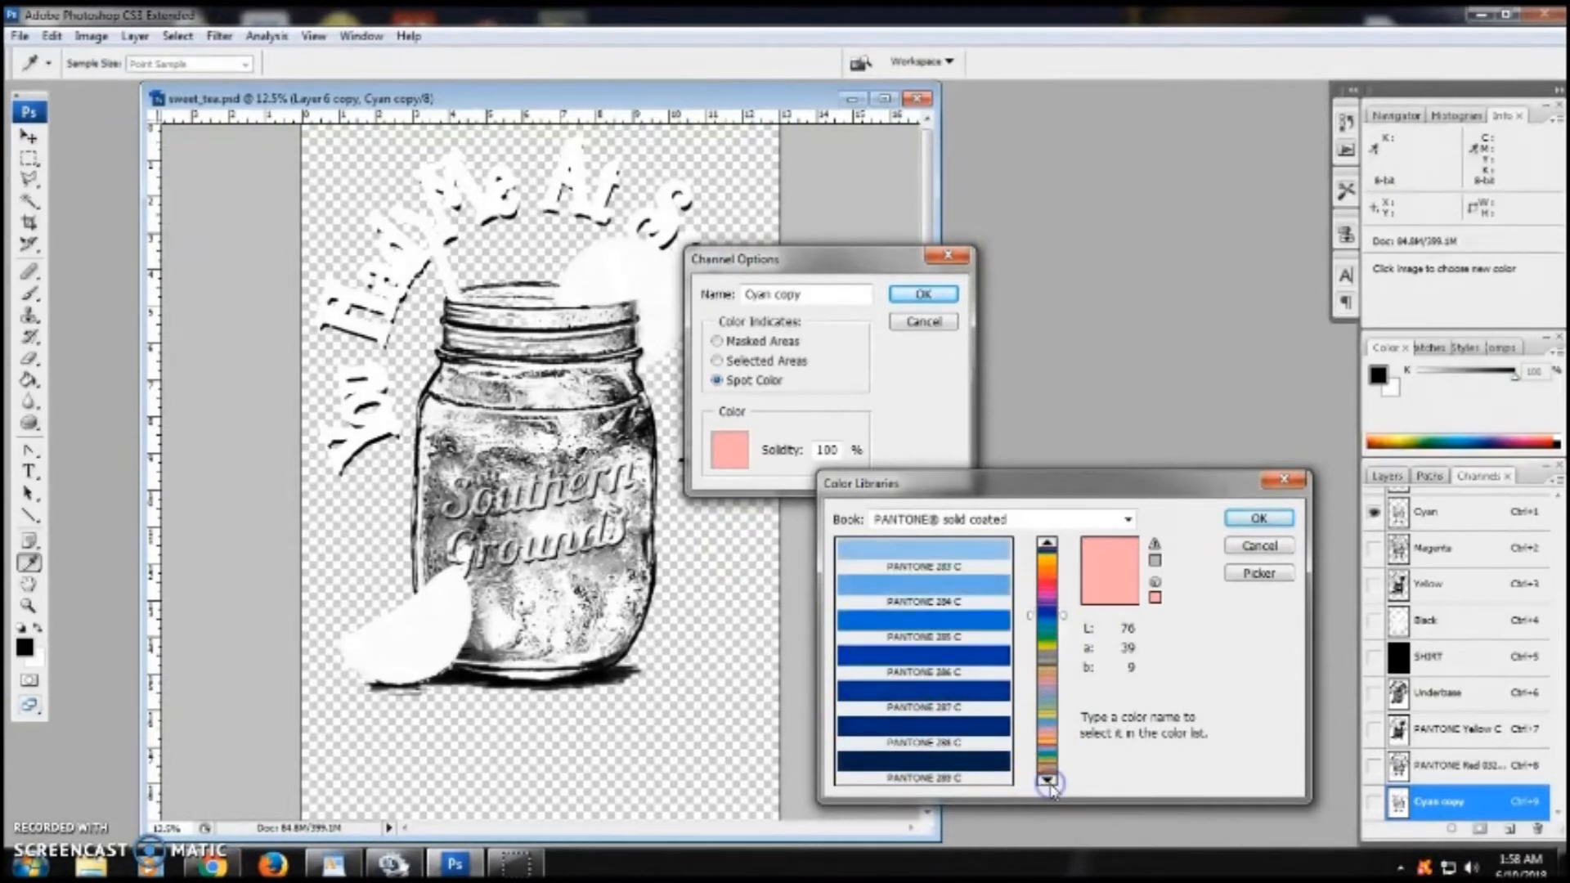
pyautogui.click(1048, 781)
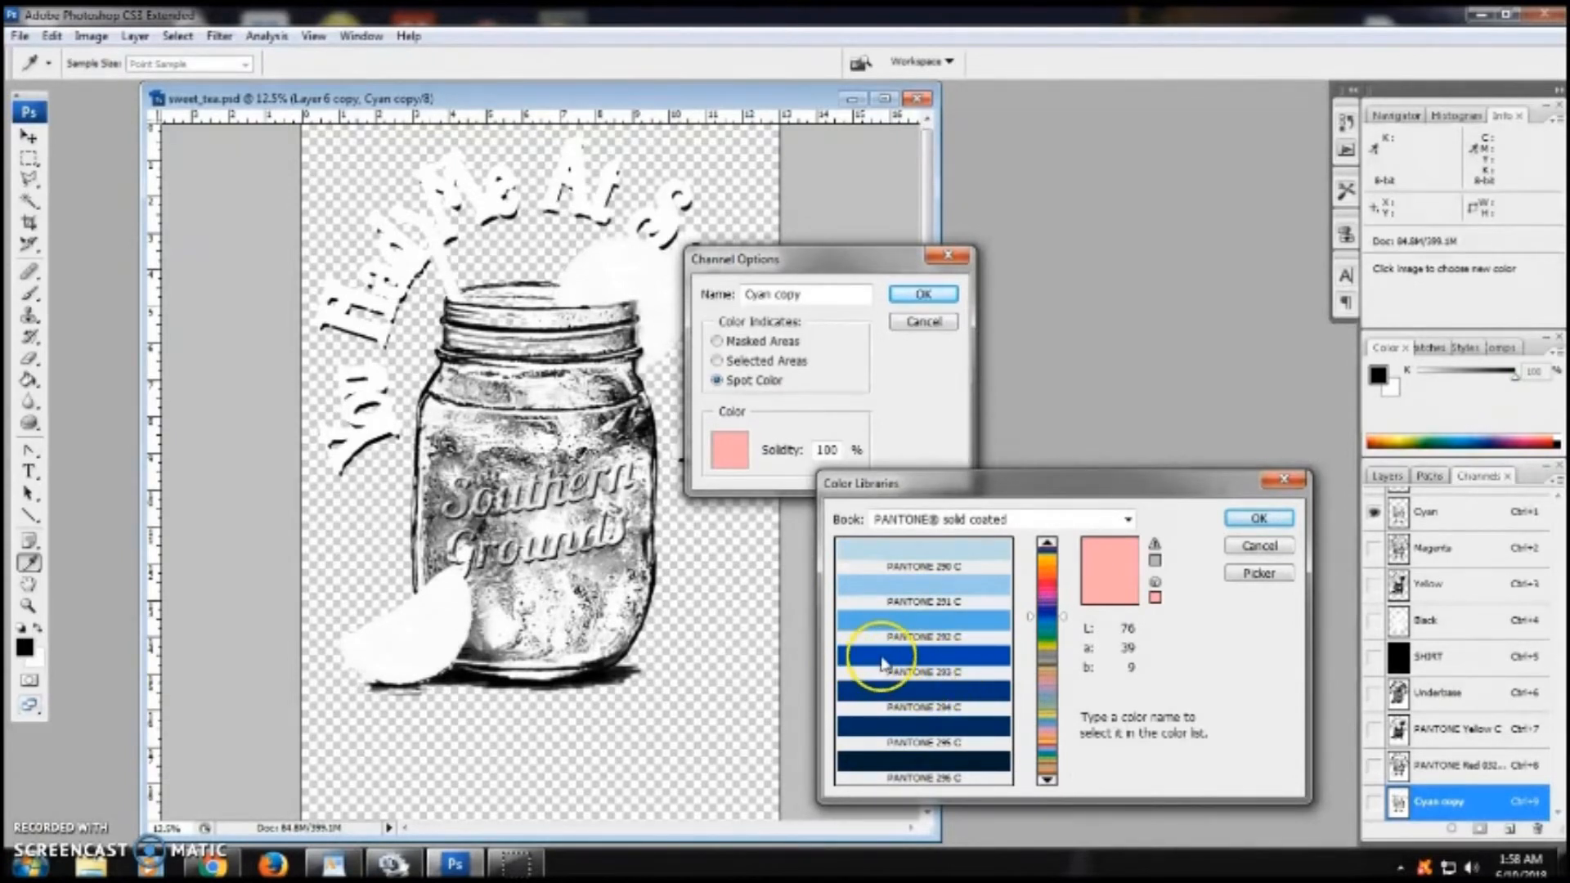
pyautogui.click(990, 667)
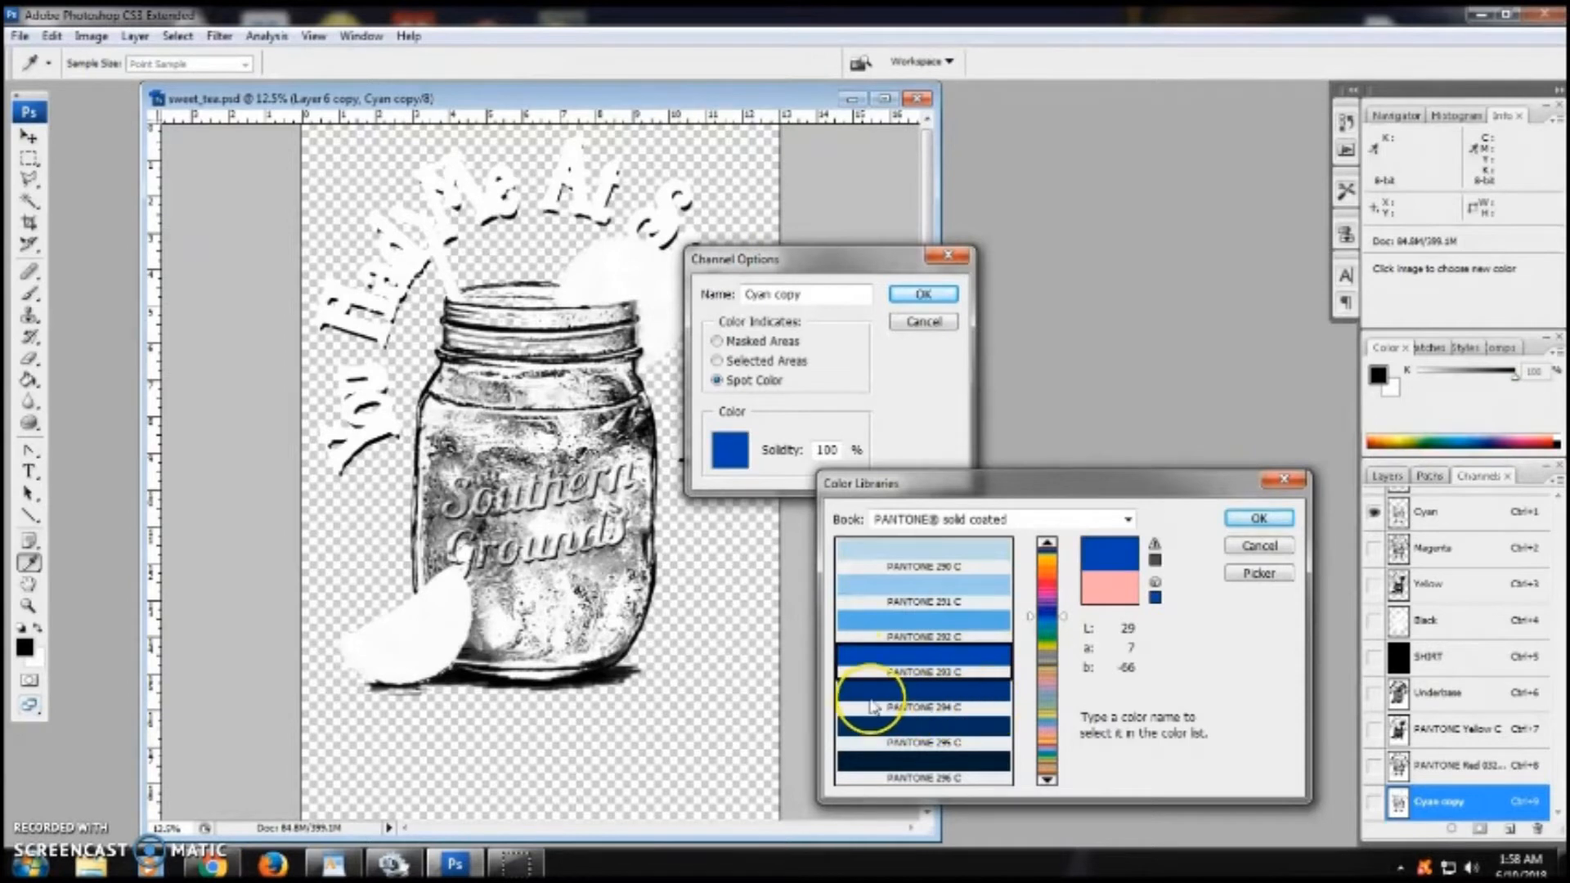
pyautogui.click(957, 708)
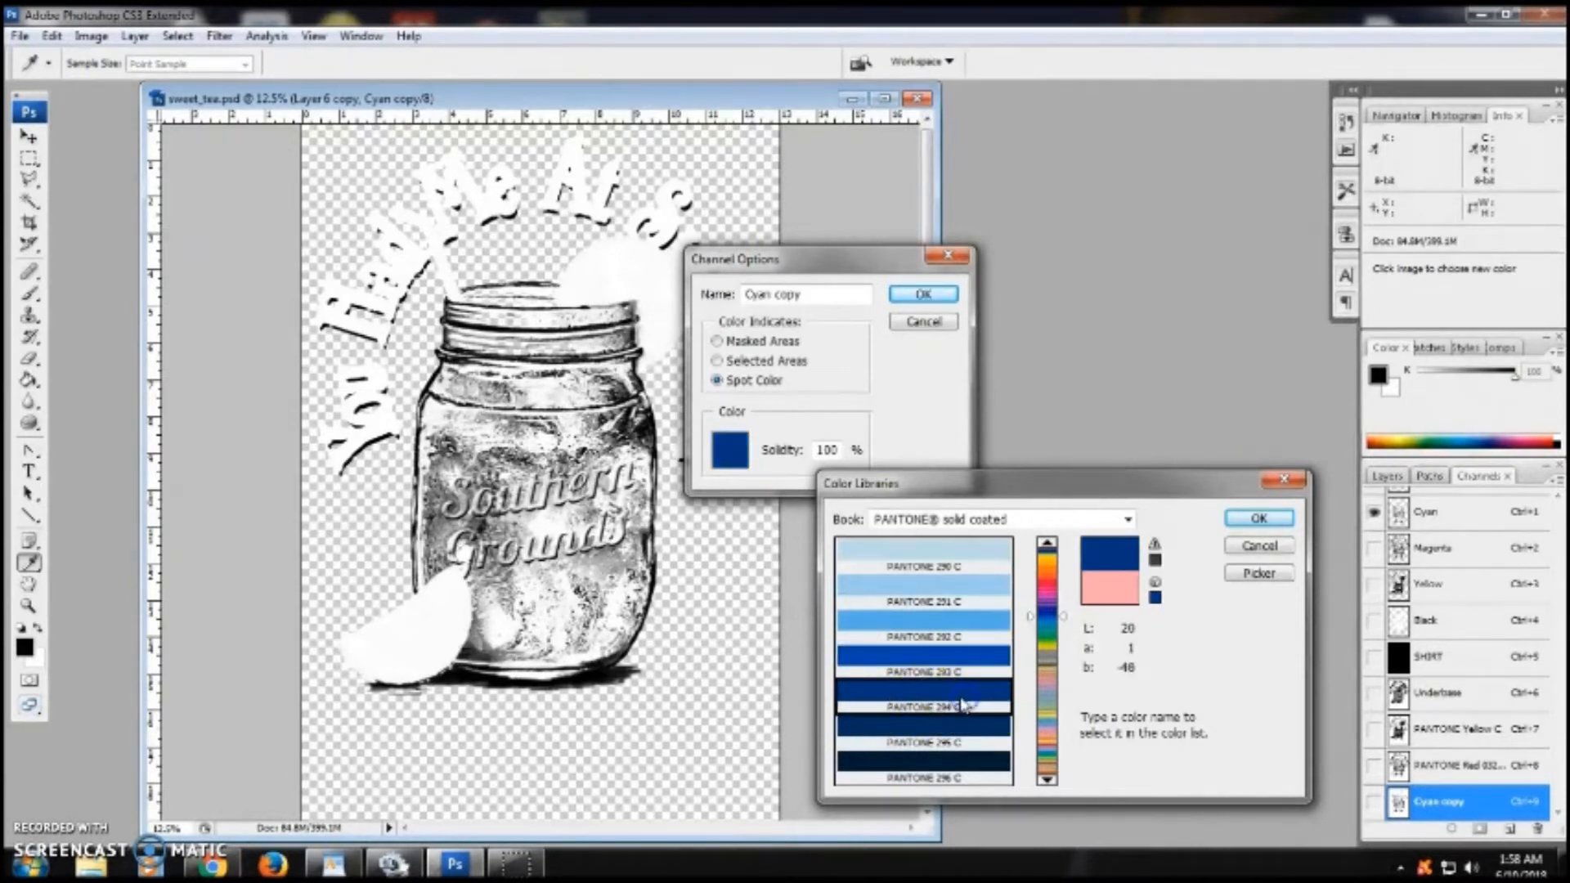
pyautogui.click(1258, 518)
pyautogui.click(851, 508)
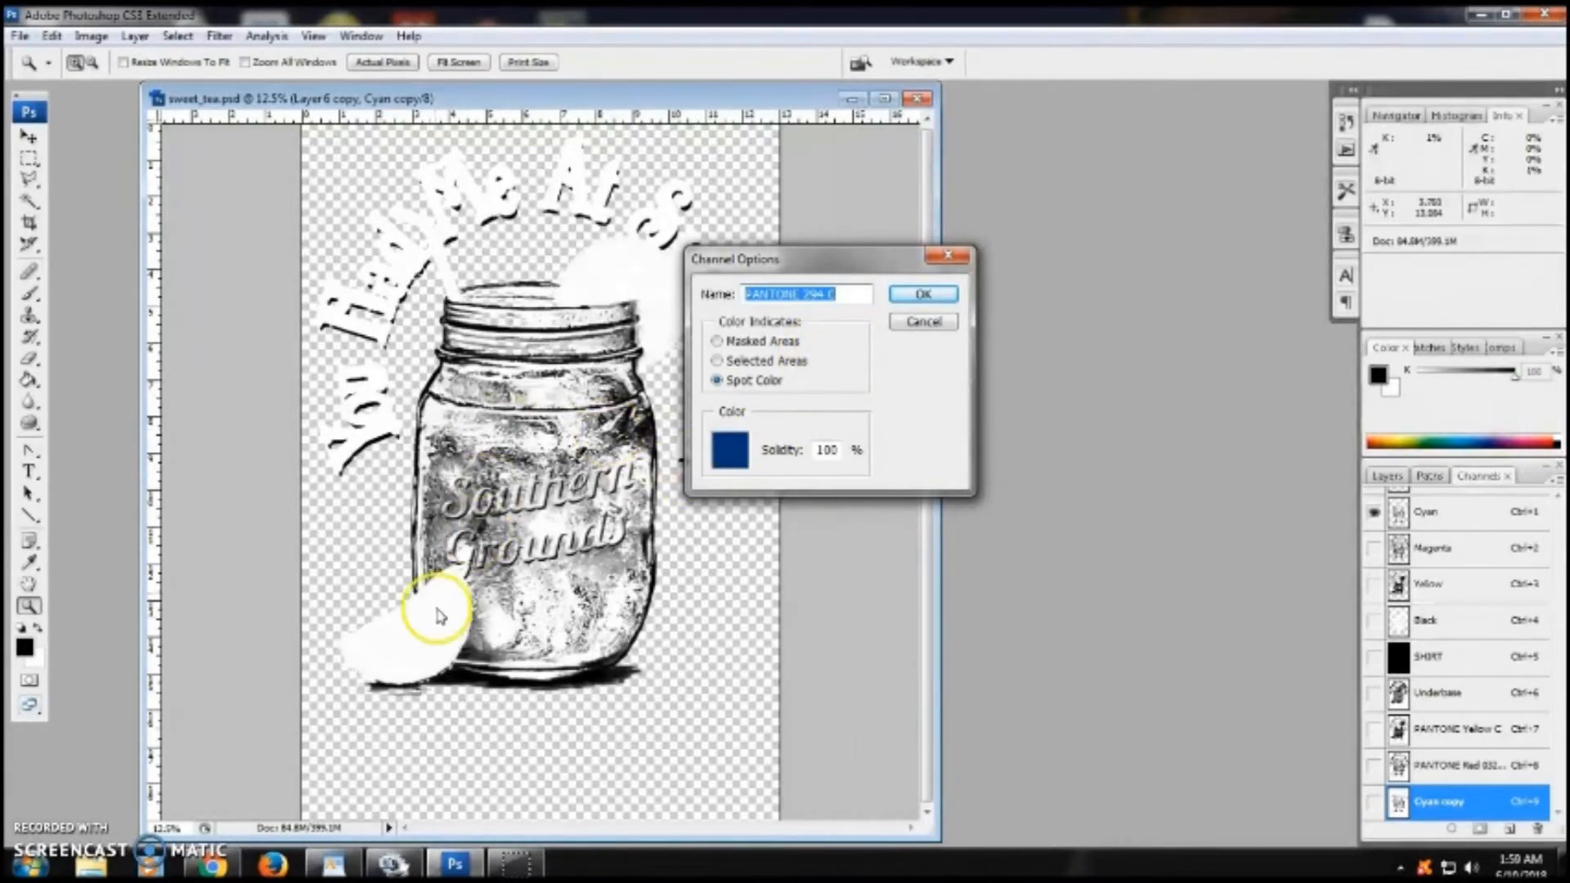
pyautogui.click(906, 295)
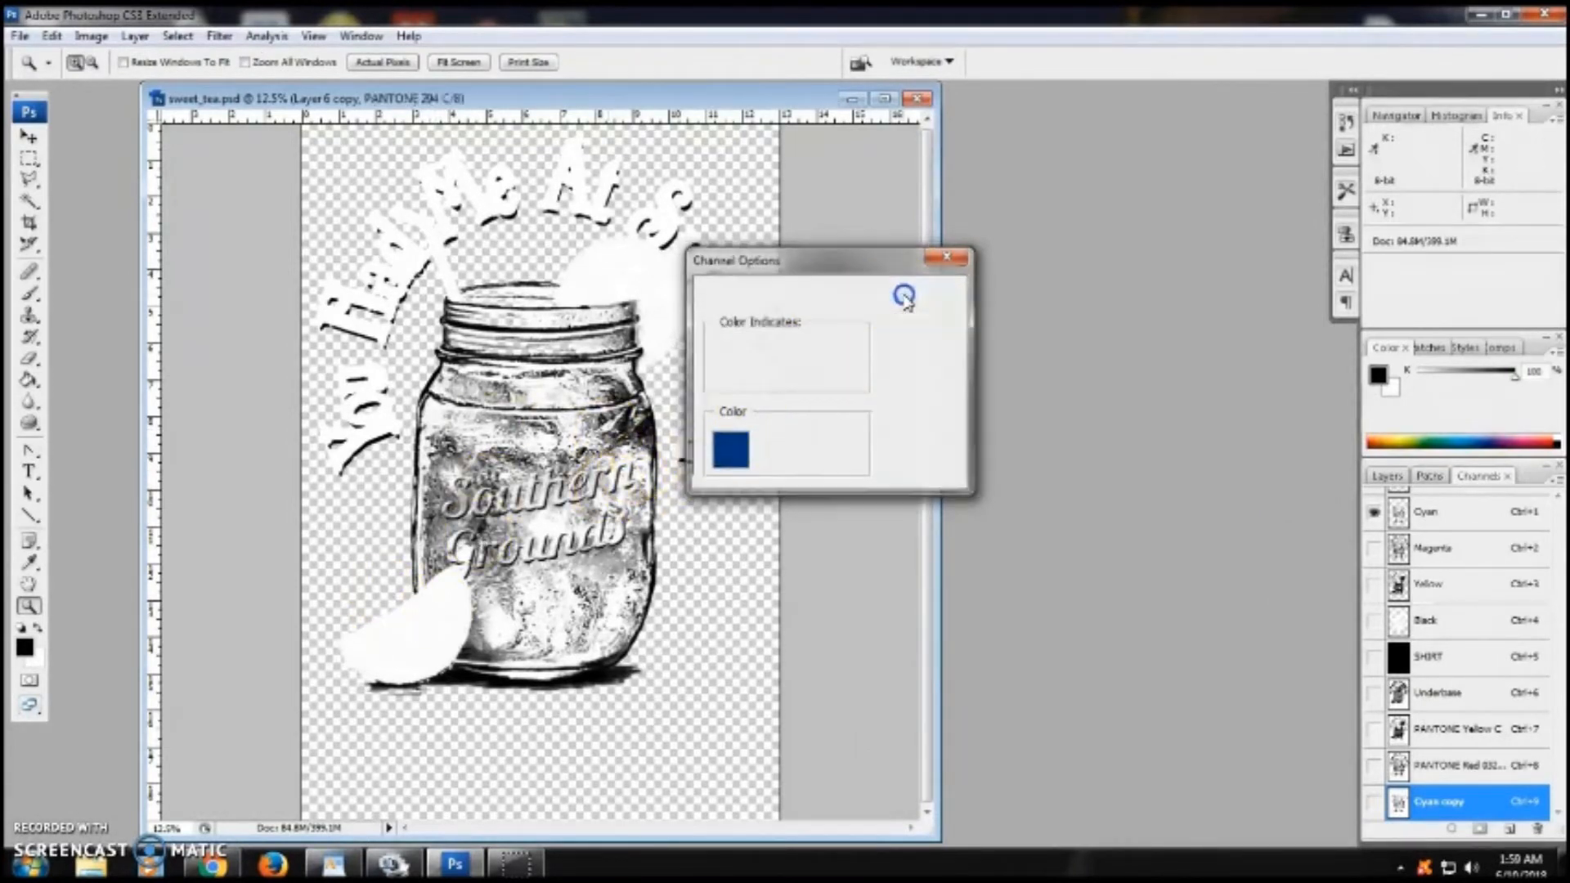
# - Preview the print with the SHIRT, Underbase and all three PANTONE channels shown, then hide PANTONE 294 C
pyautogui.click(1373, 658)
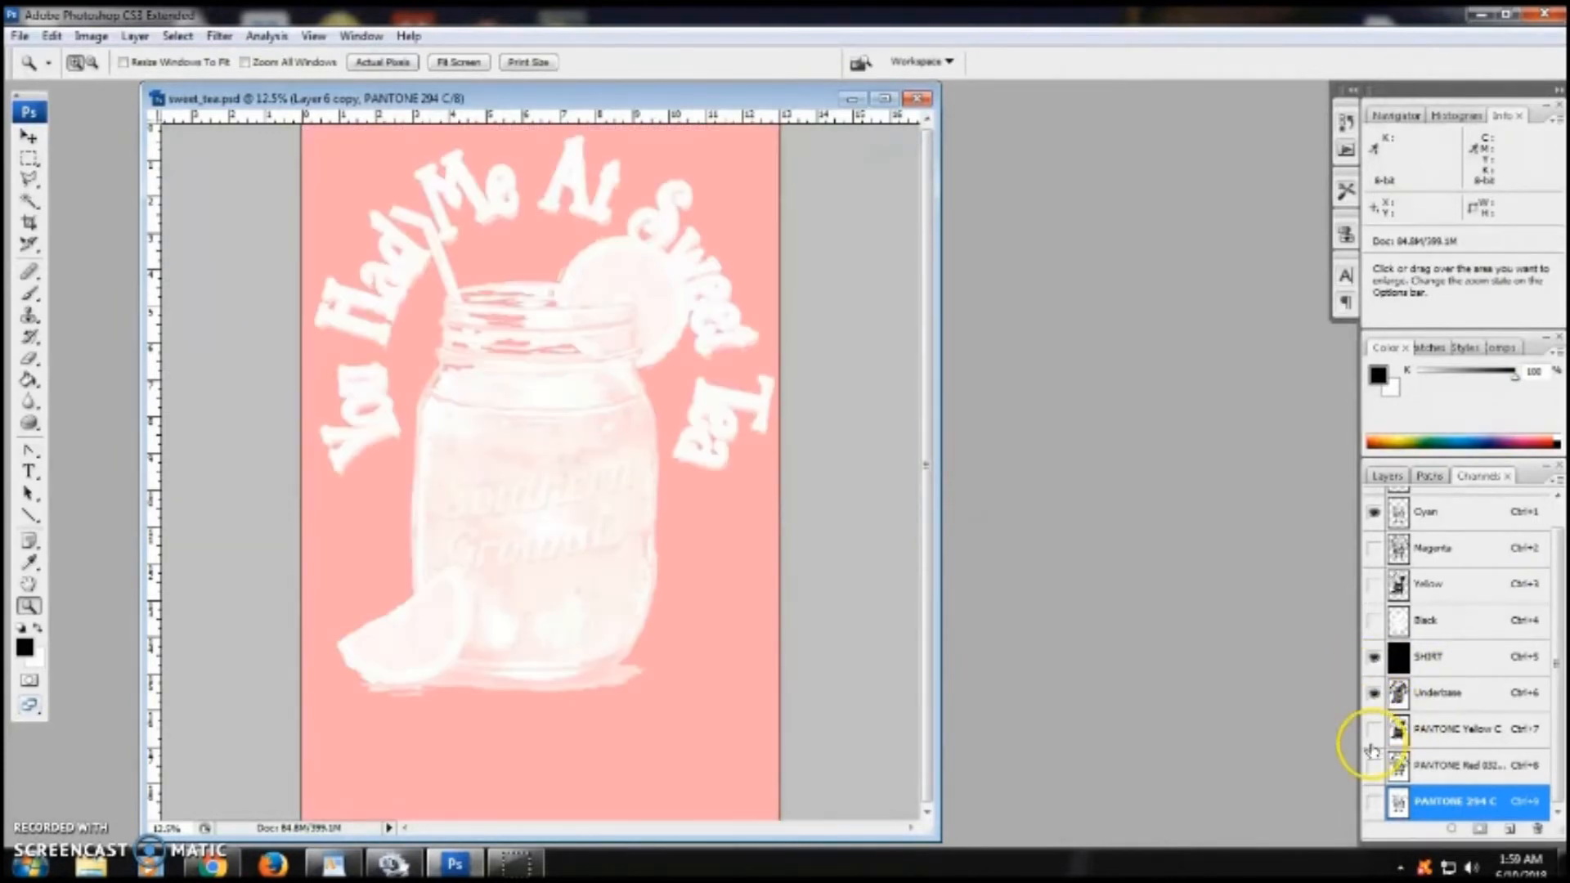
pyautogui.click(1373, 728)
pyautogui.click(1373, 765)
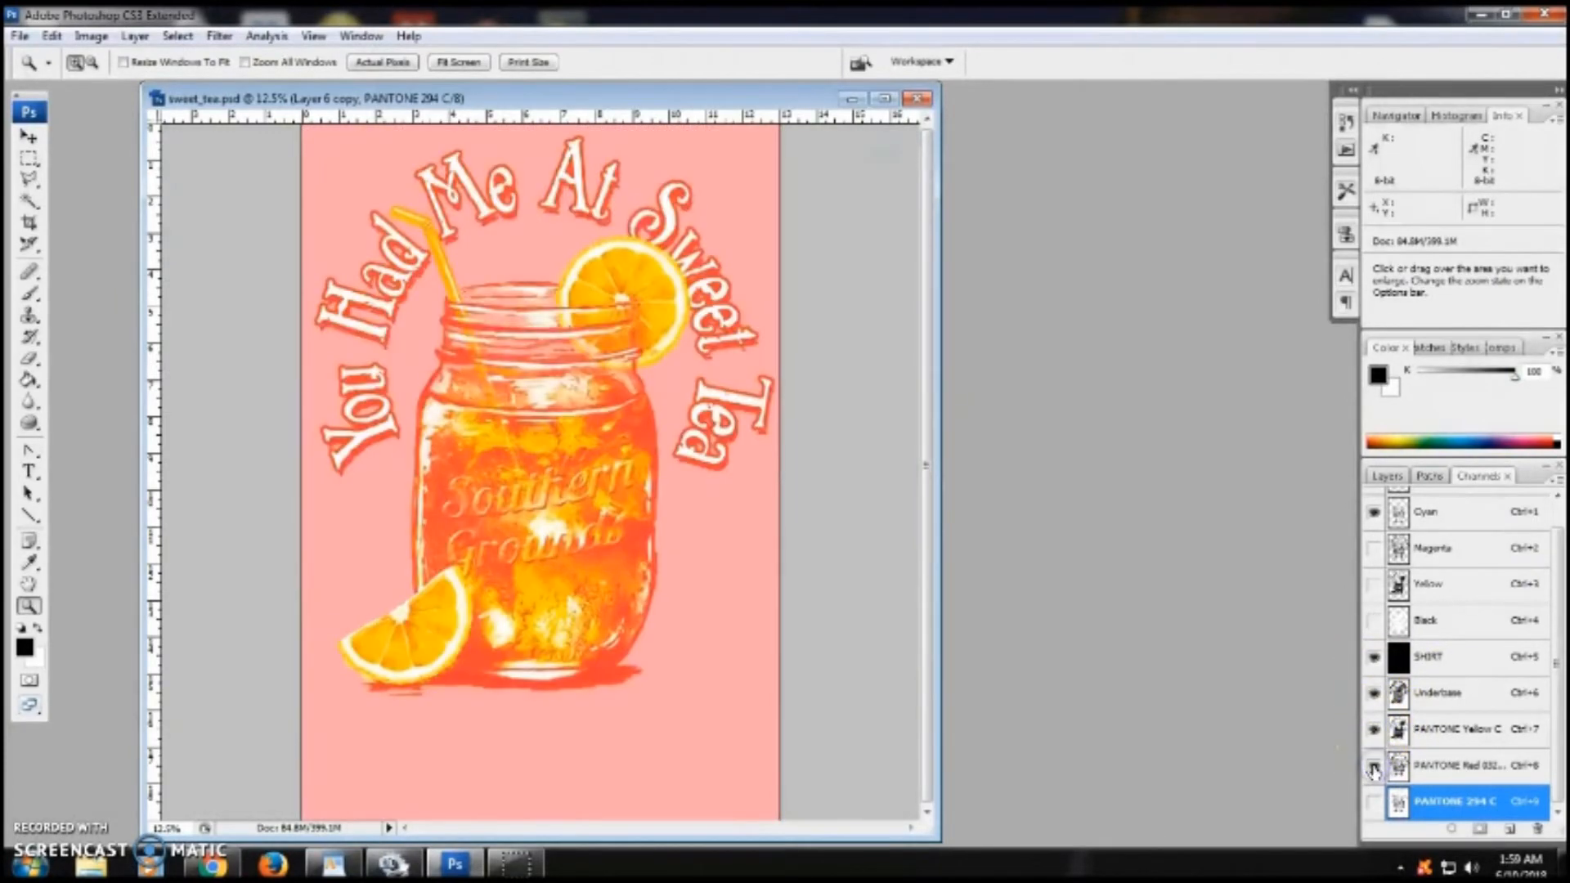
pyautogui.click(1374, 801)
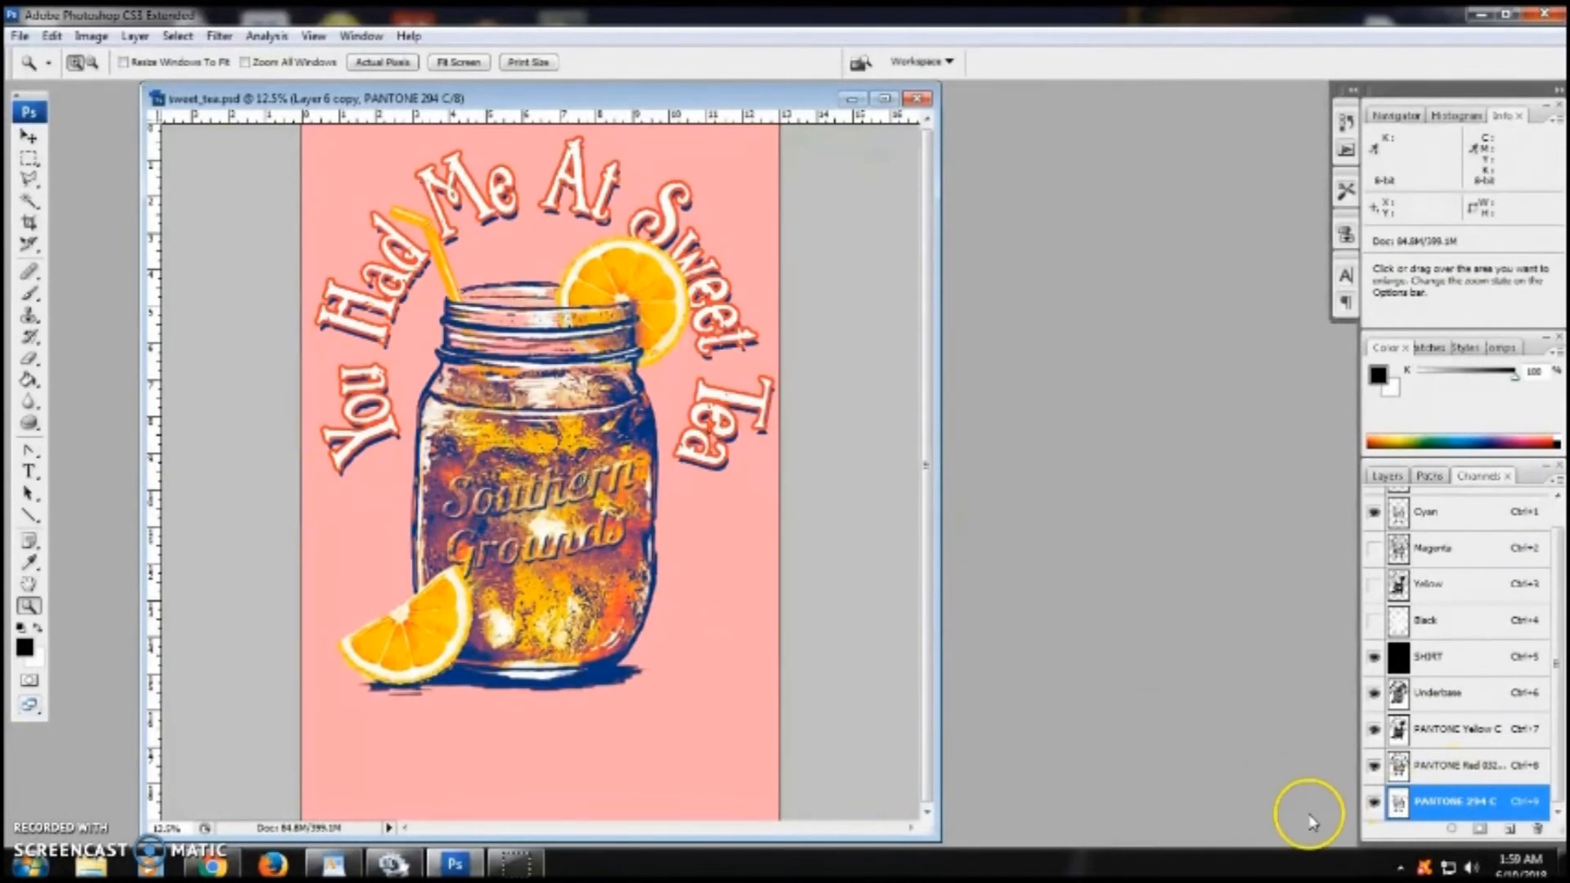
pyautogui.click(1373, 802)
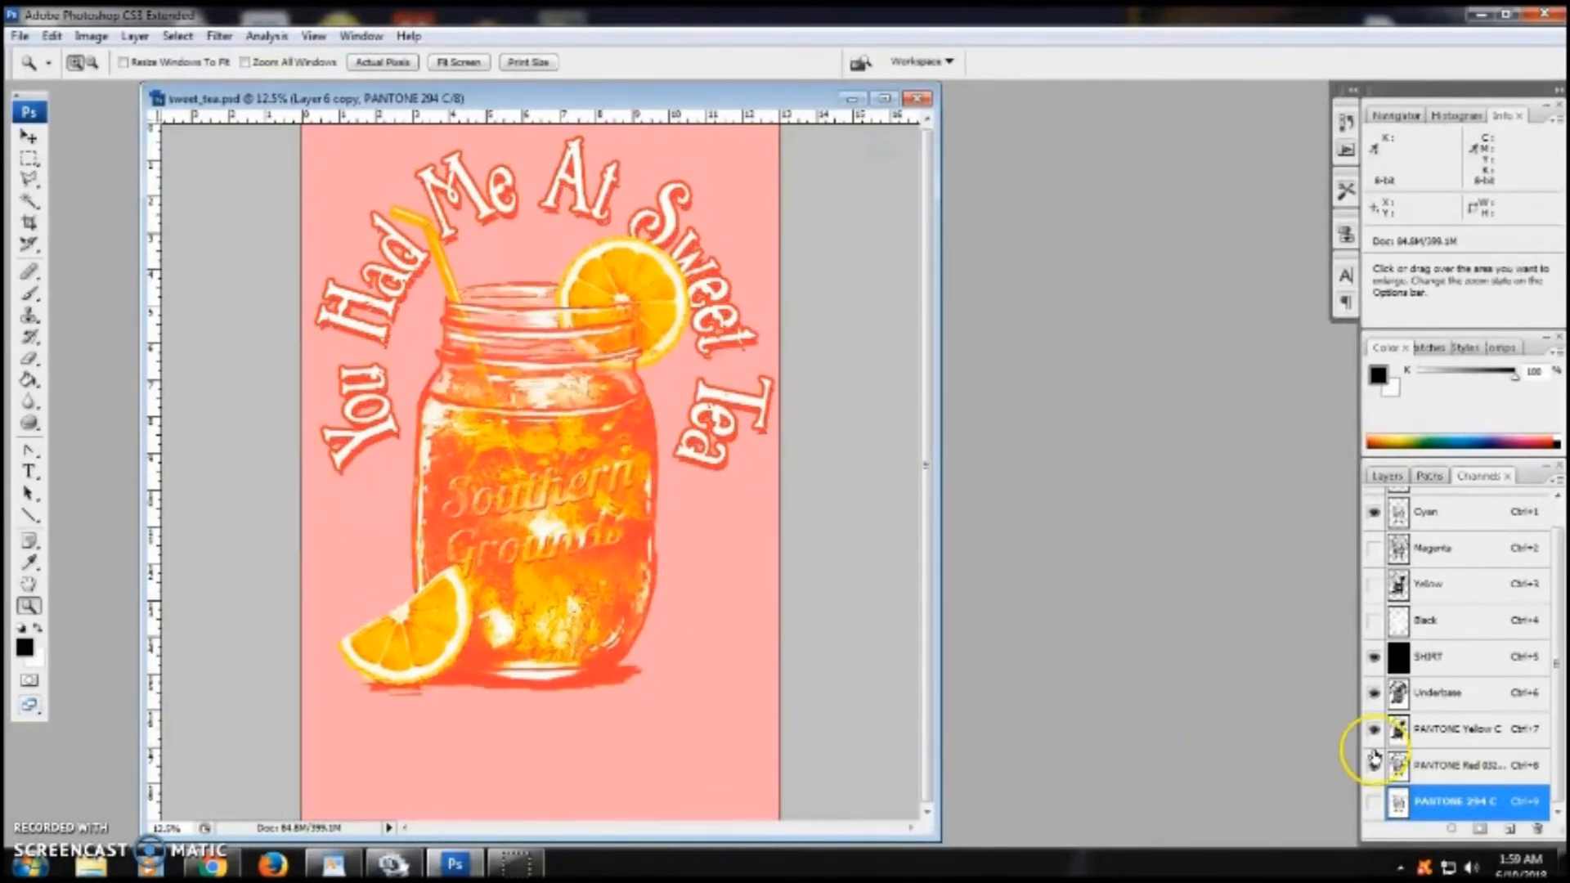
# - Raise the brightness of the PANTONE Red 032 C channel with Brightness/Contrast
pyautogui.click(1479, 766)
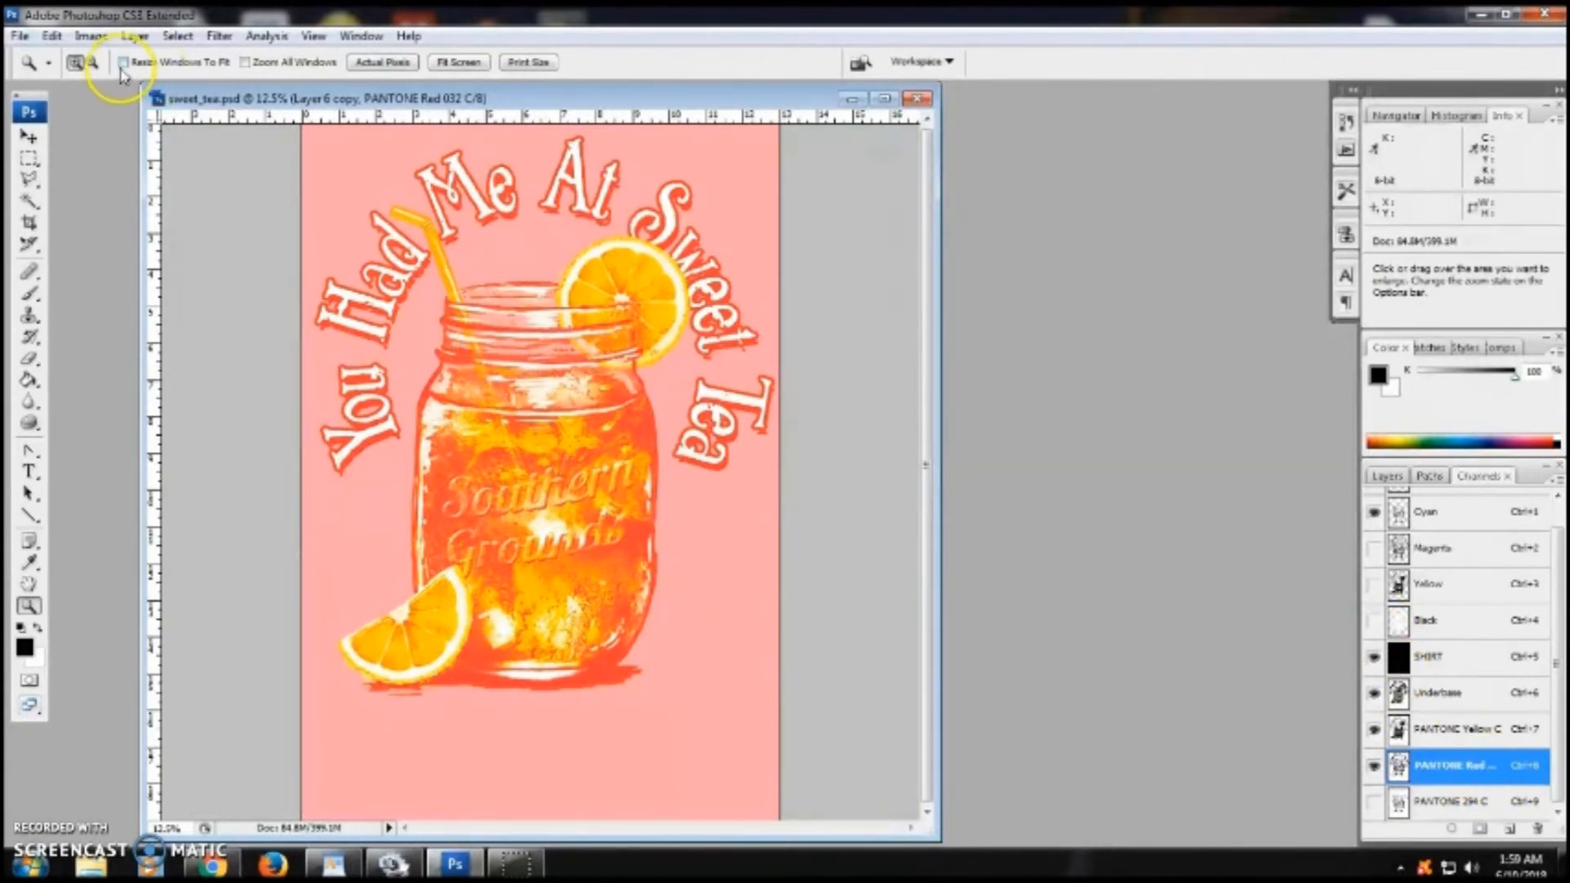
pyautogui.click(90, 36)
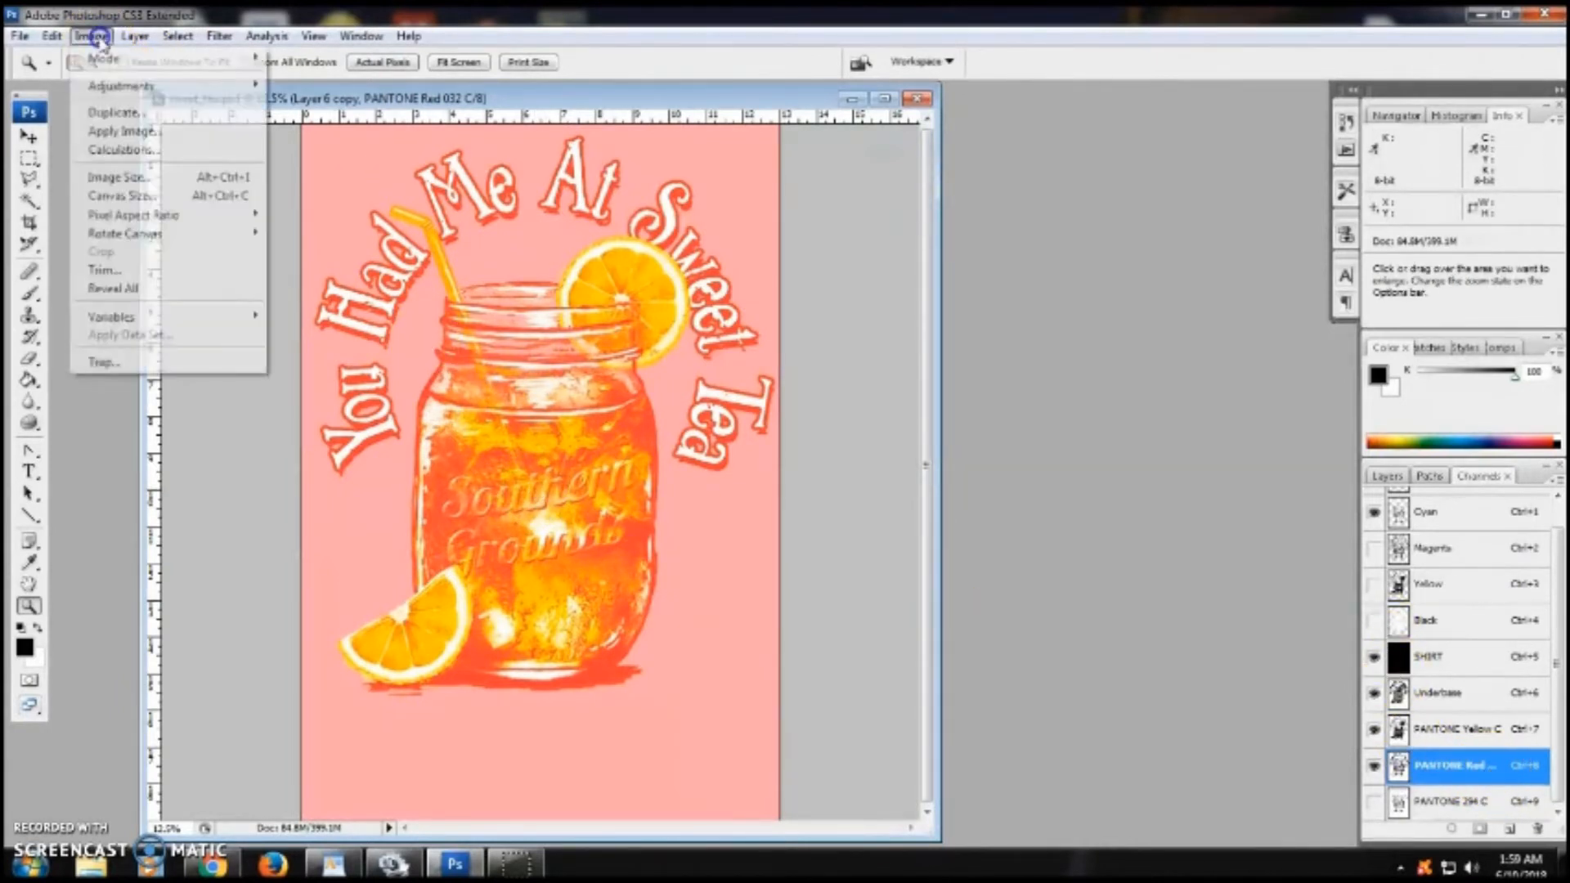
pyautogui.click(112, 85)
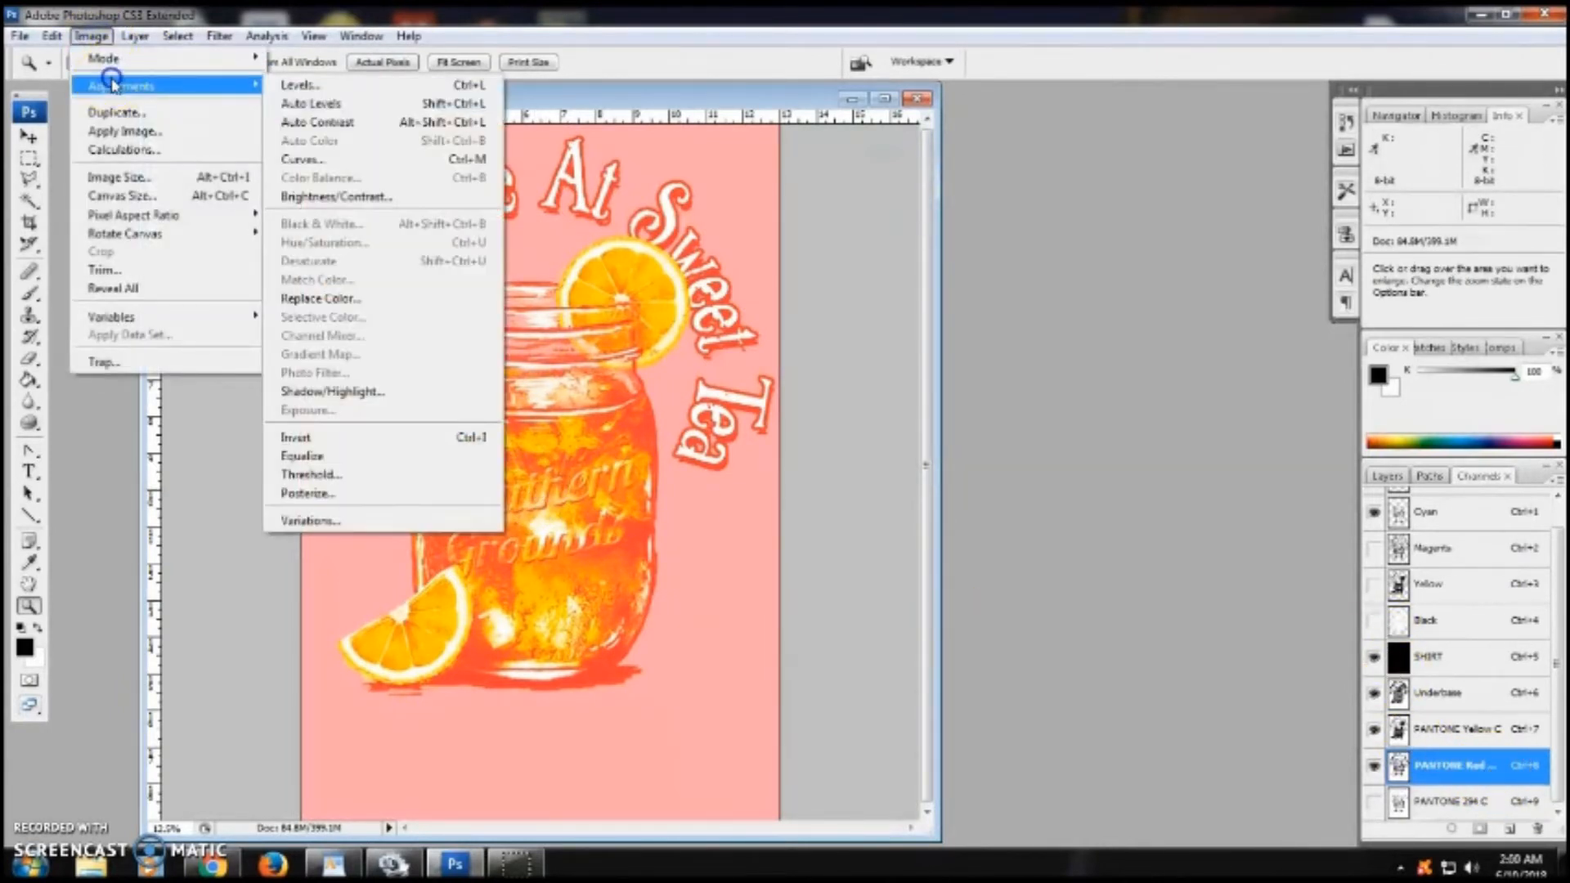
pyautogui.click(369, 210)
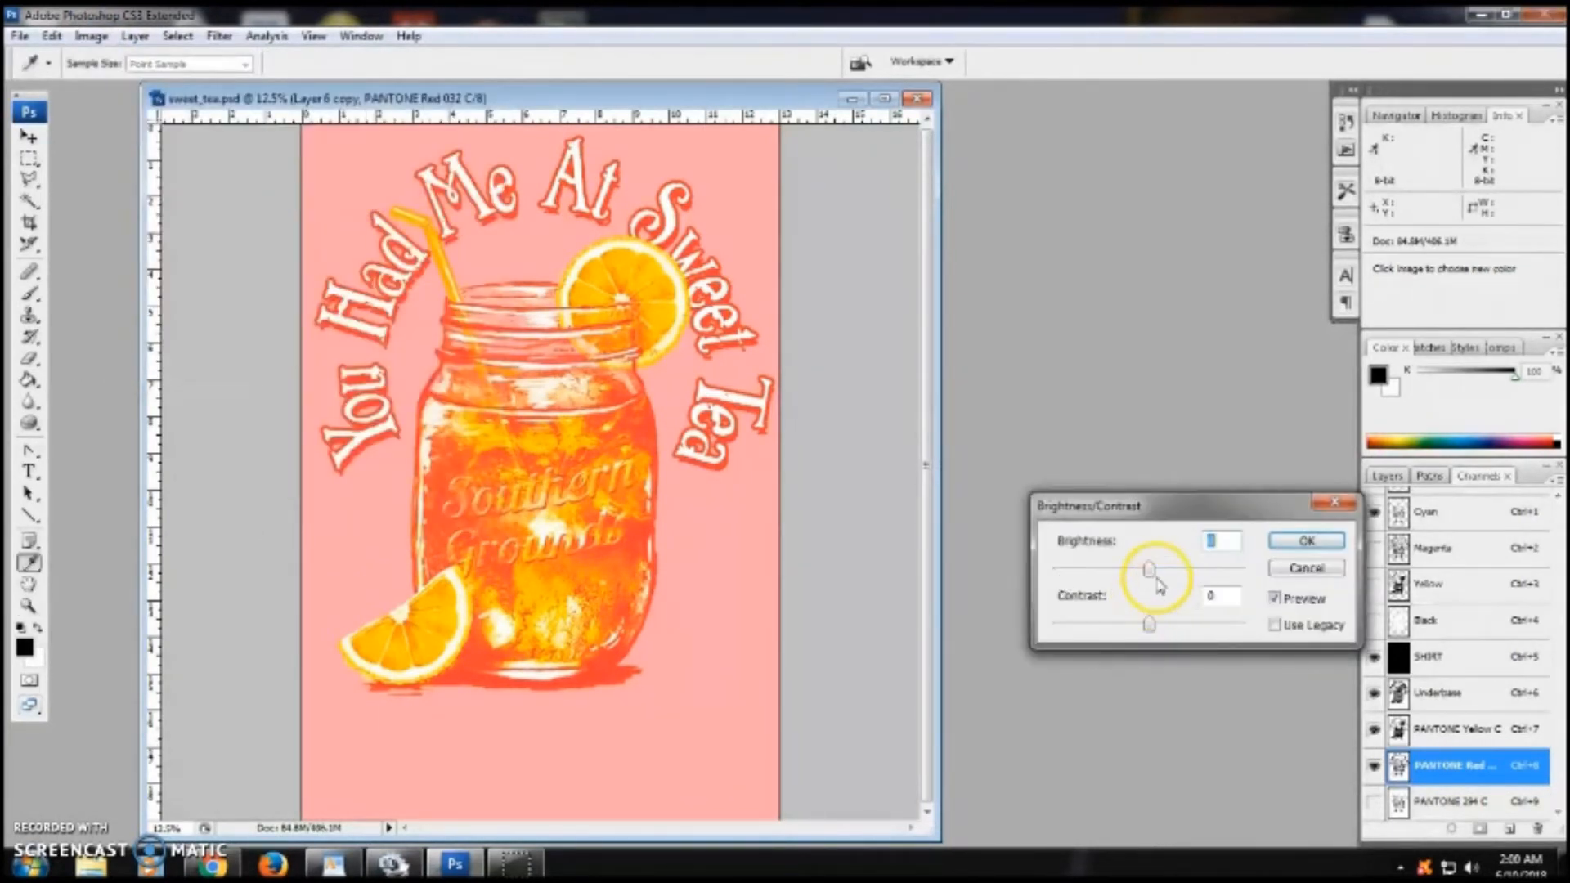
pyautogui.moveTo(1167, 573); pyautogui.dragTo(1171, 575)
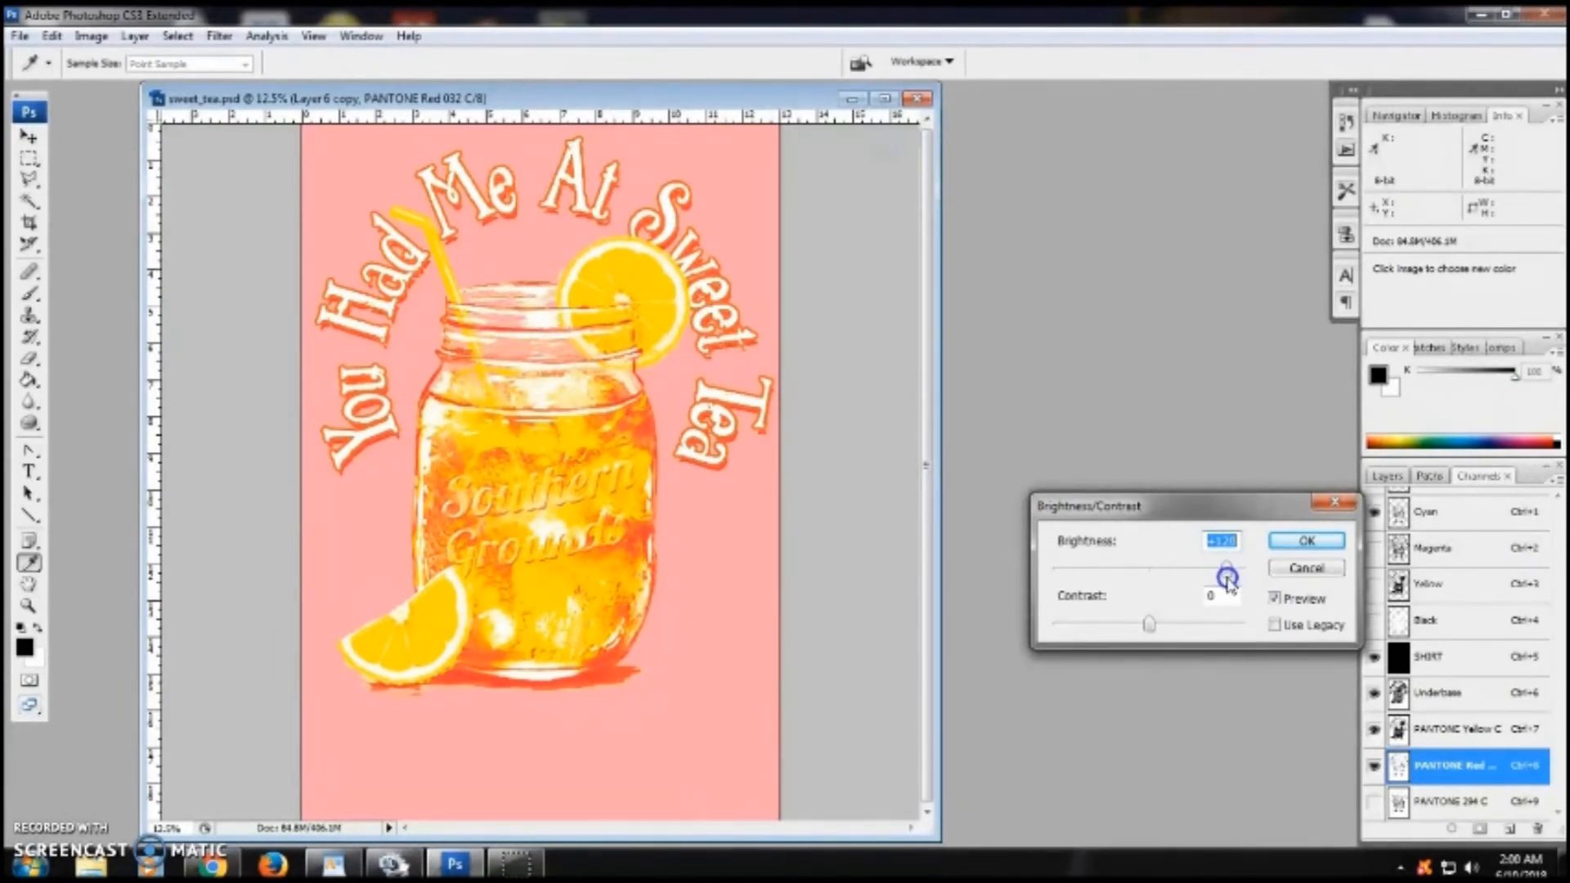
pyautogui.click(1306, 541)
pyautogui.press('z')
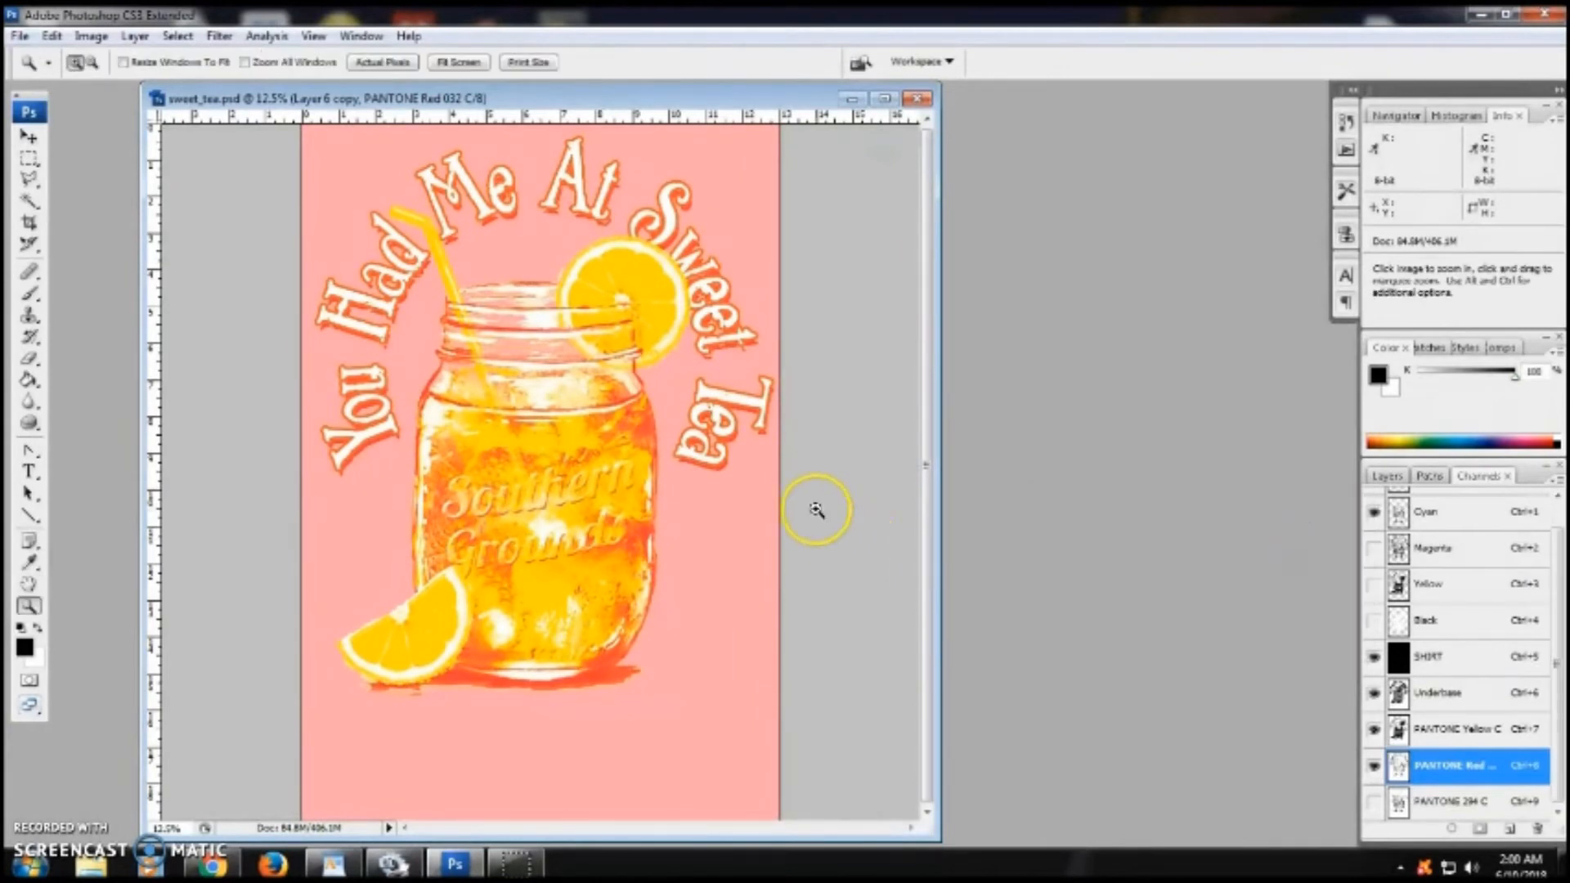
pyautogui.click(553, 678)
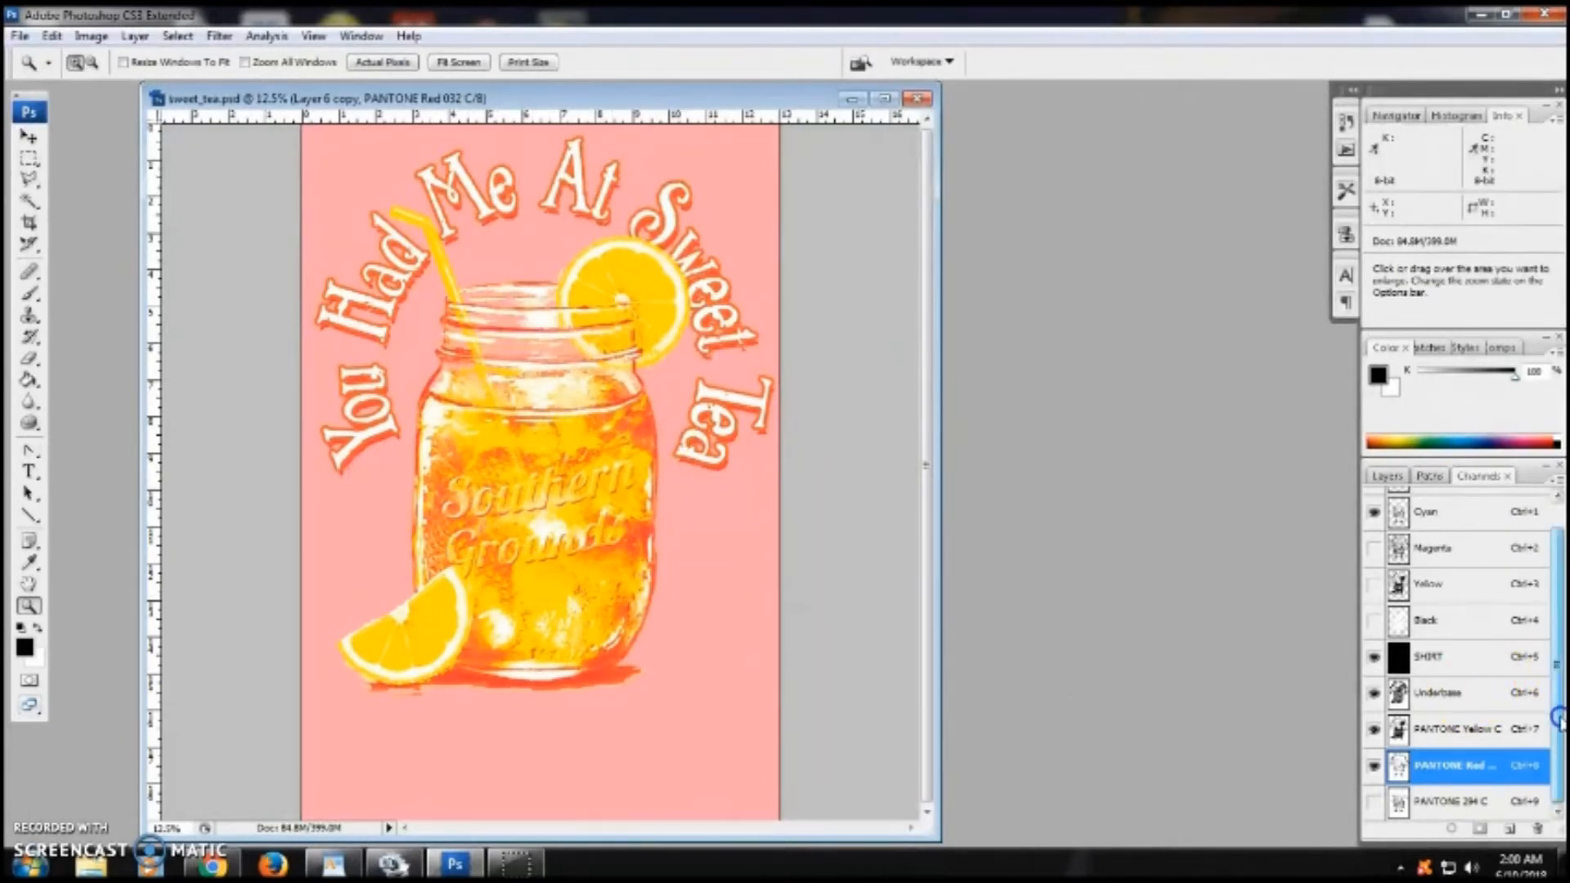
# - Show the PANTONE 294 C channel and raise its brightness to +20 with Brightness/Contrast
pyautogui.click(1374, 801)
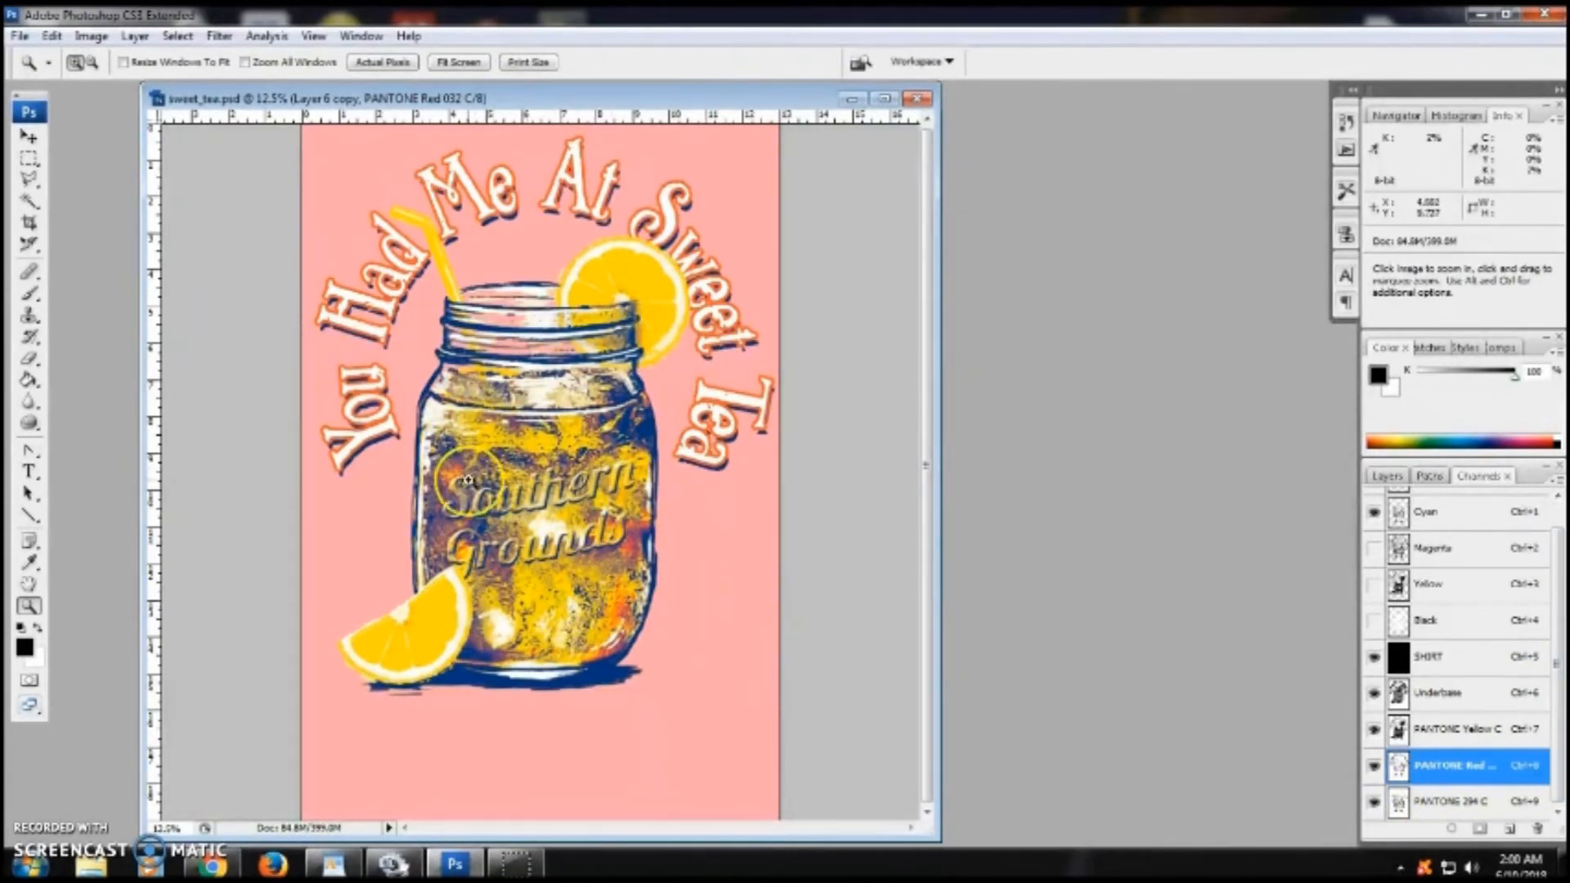
pyautogui.click(90, 36)
pyautogui.moveTo(126, 47)
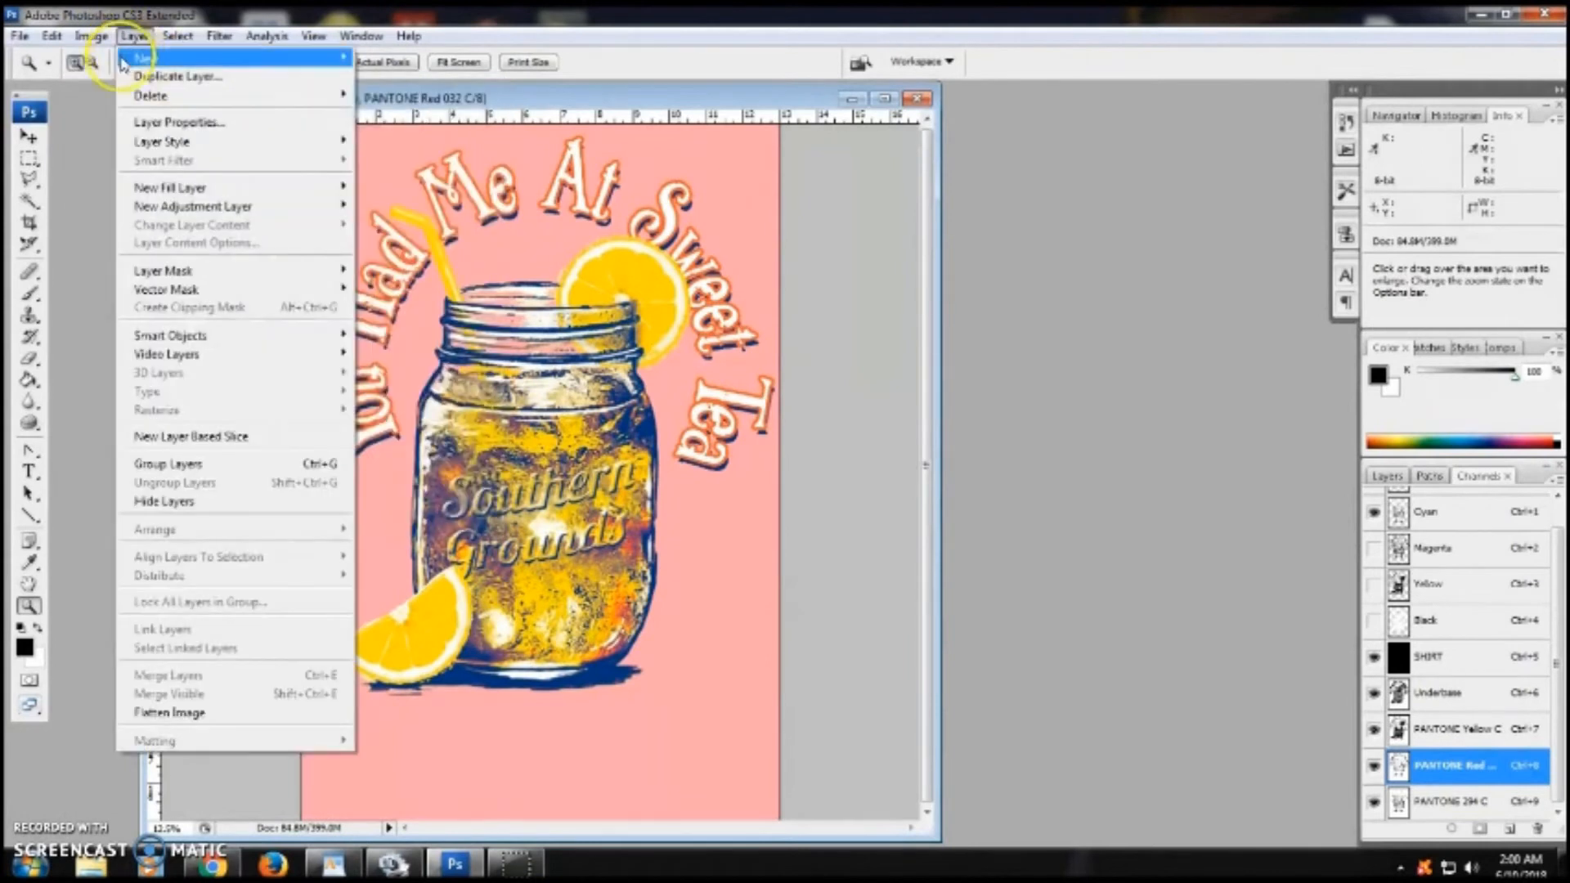
pyautogui.moveTo(135, 85)
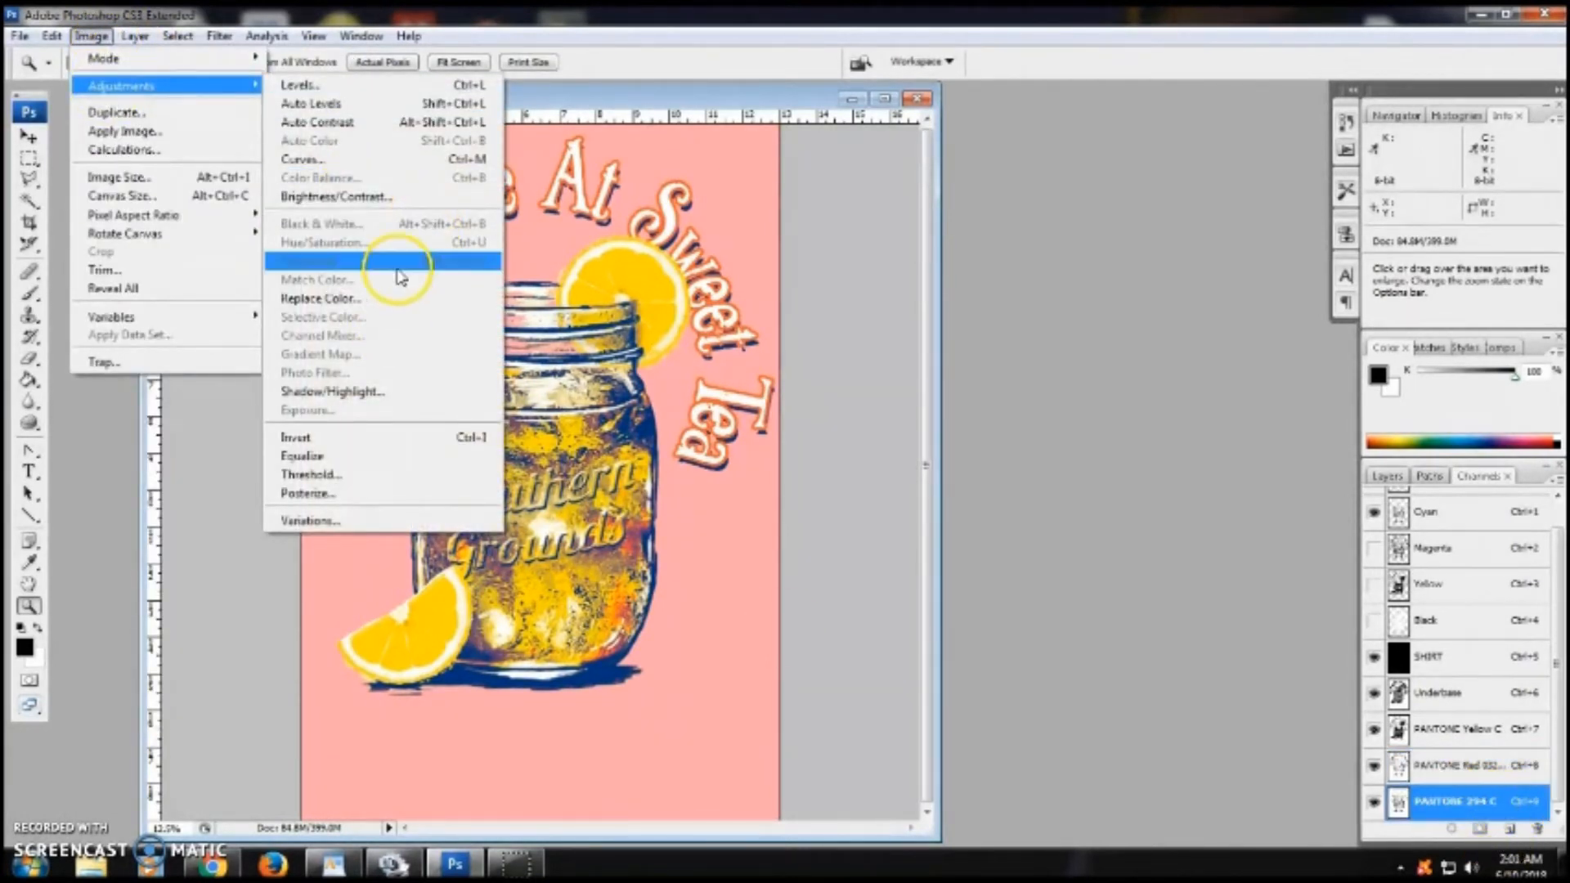
pyautogui.click(385, 196)
pyautogui.moveTo(1149, 571); pyautogui.dragTo(1177, 572)
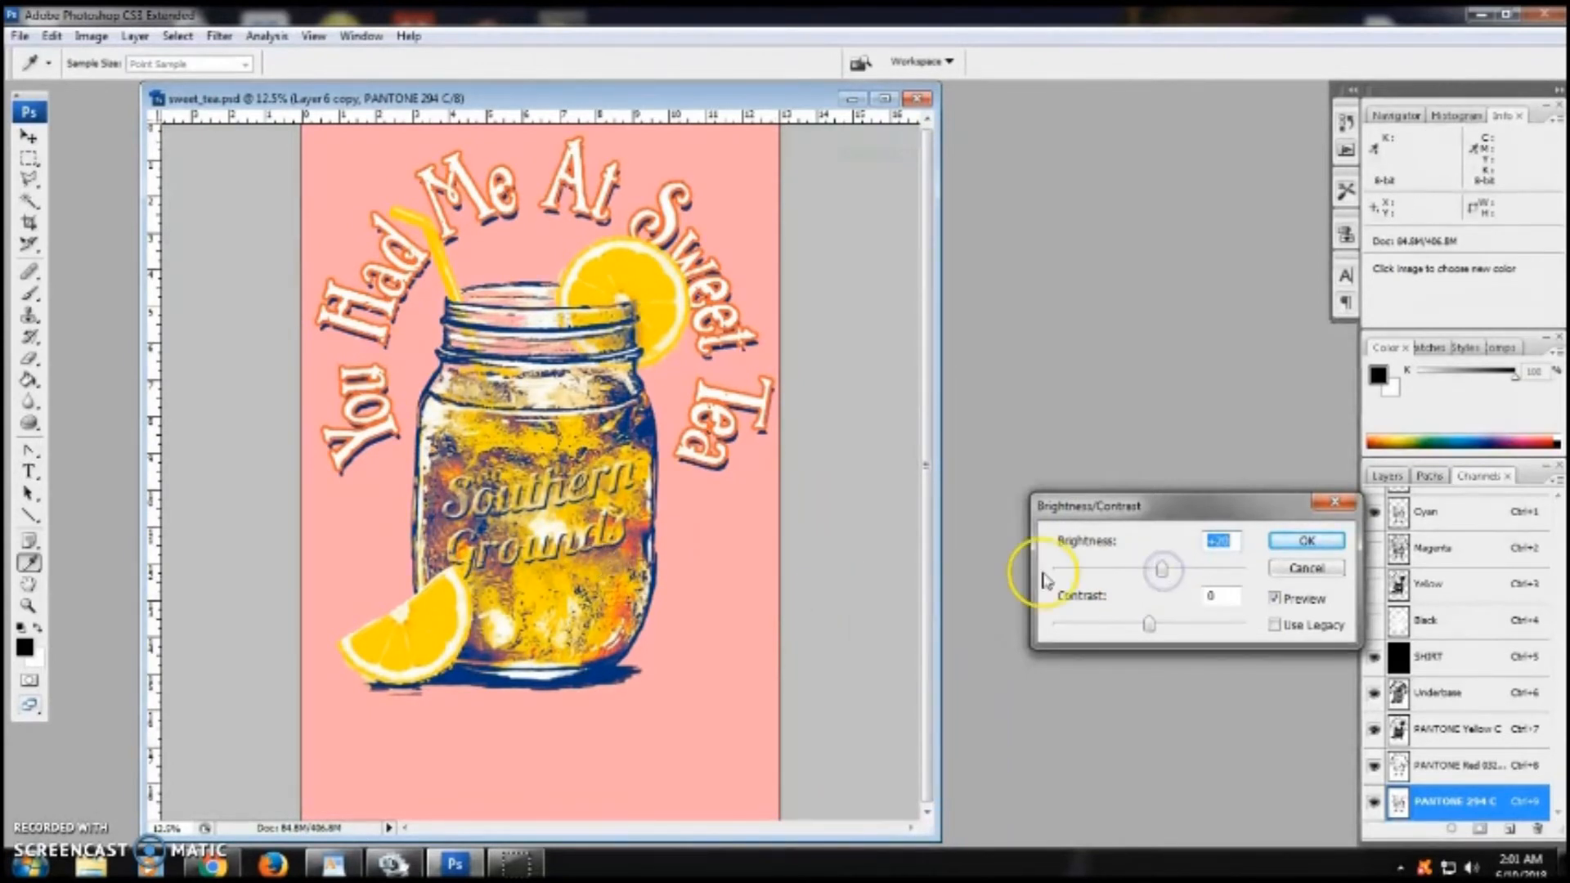
pyautogui.click(1330, 542)
pyautogui.press('z')
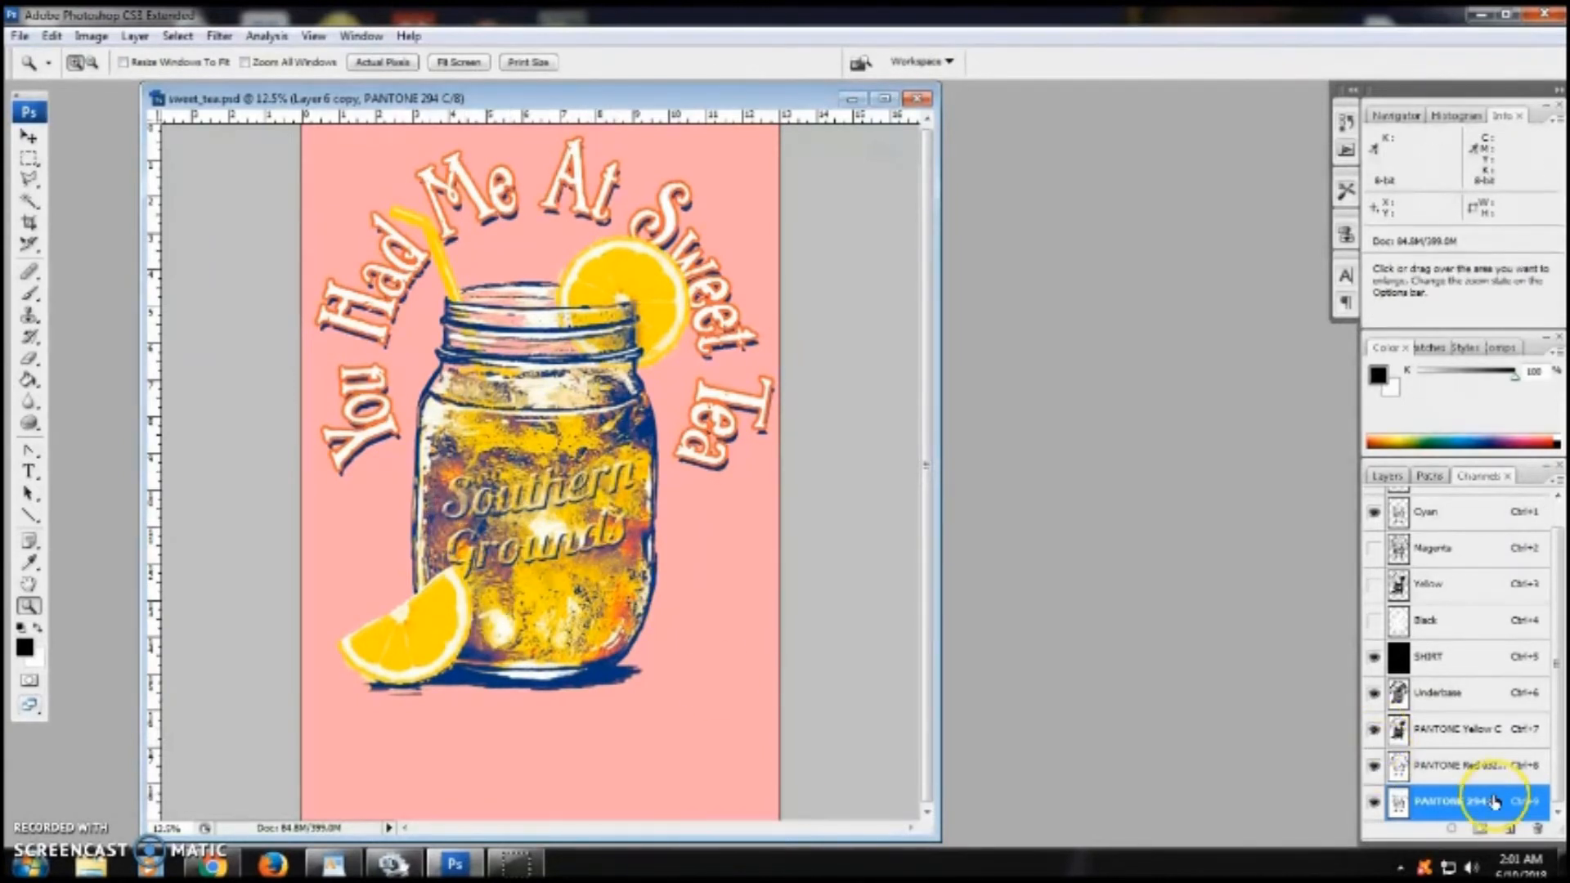
# - Lower the brightness of the PANTONE Red 032 C channel to -40 with Brightness/Contrast
pyautogui.click(1511, 773)
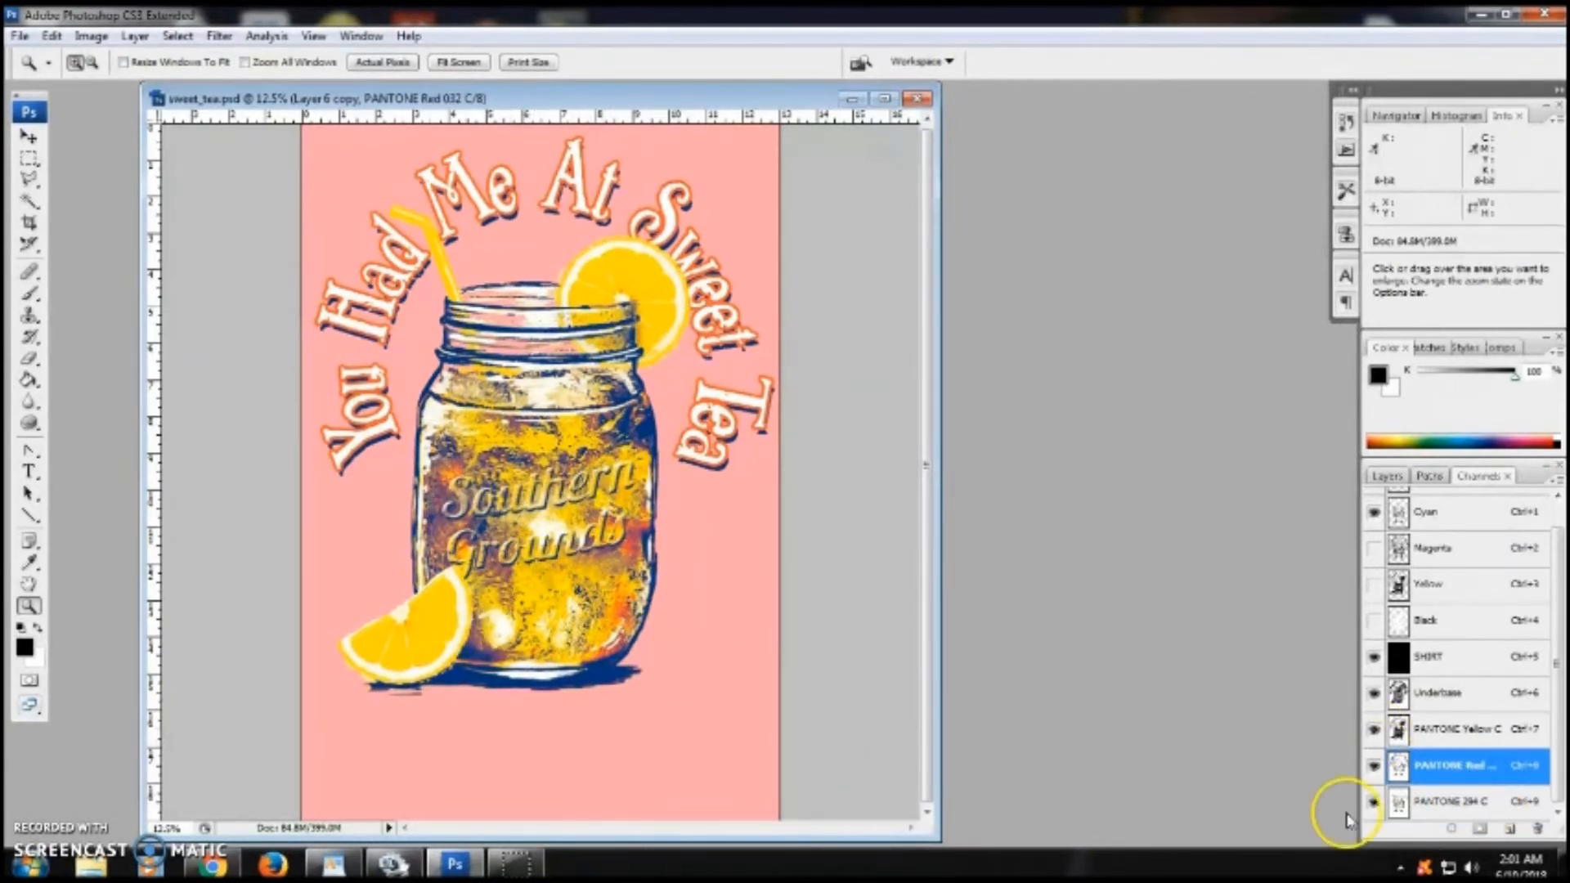
pyautogui.click(105, 41)
pyautogui.click(122, 85)
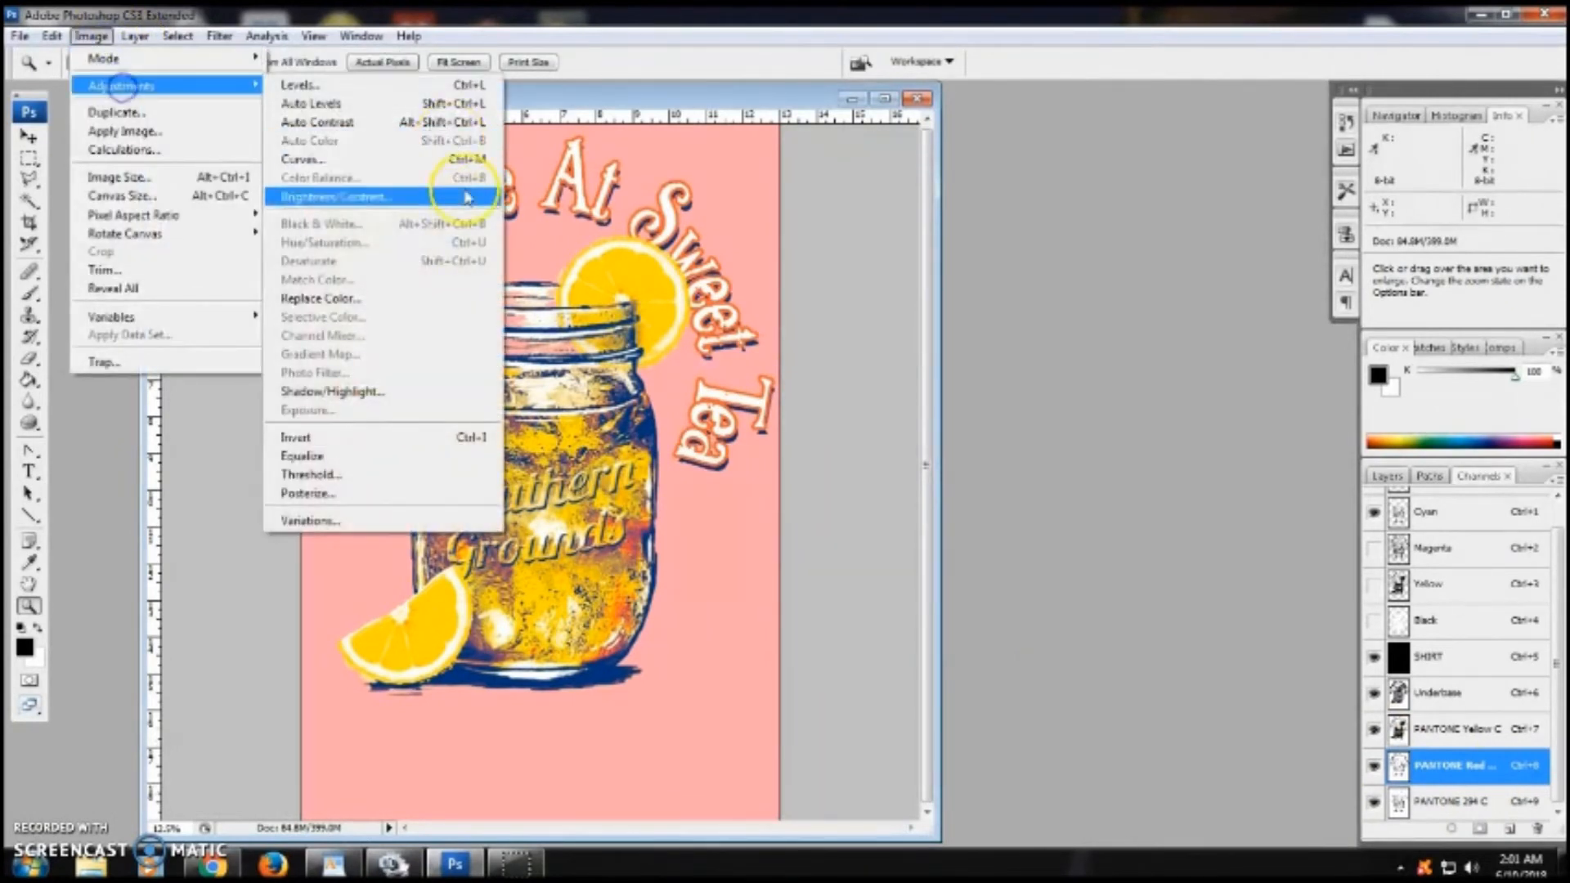
pyautogui.click(467, 197)
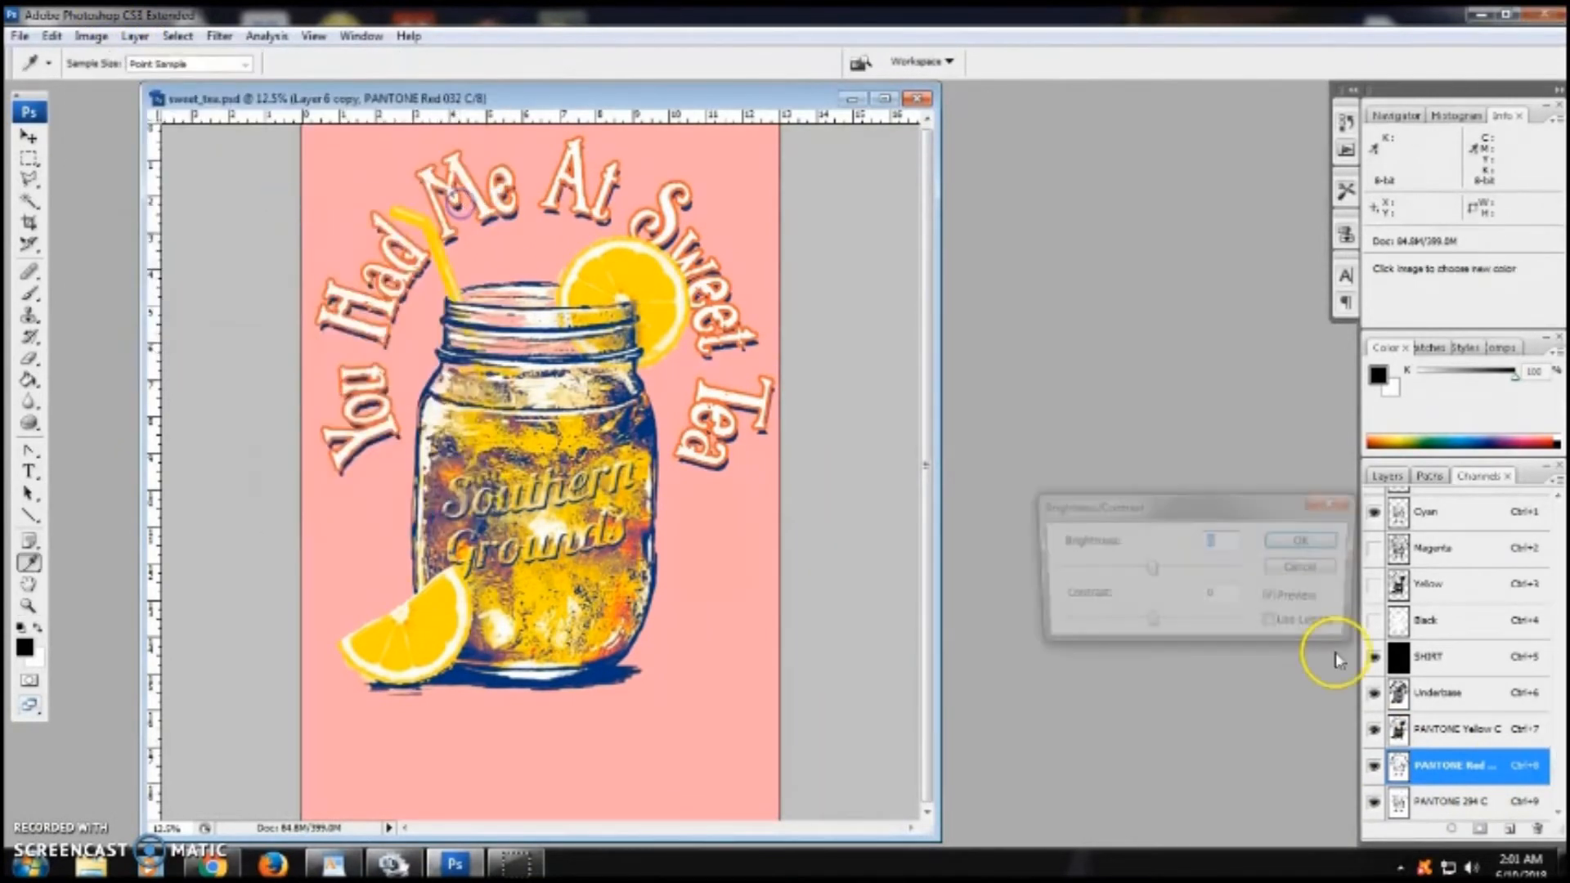
pyautogui.click(1147, 574)
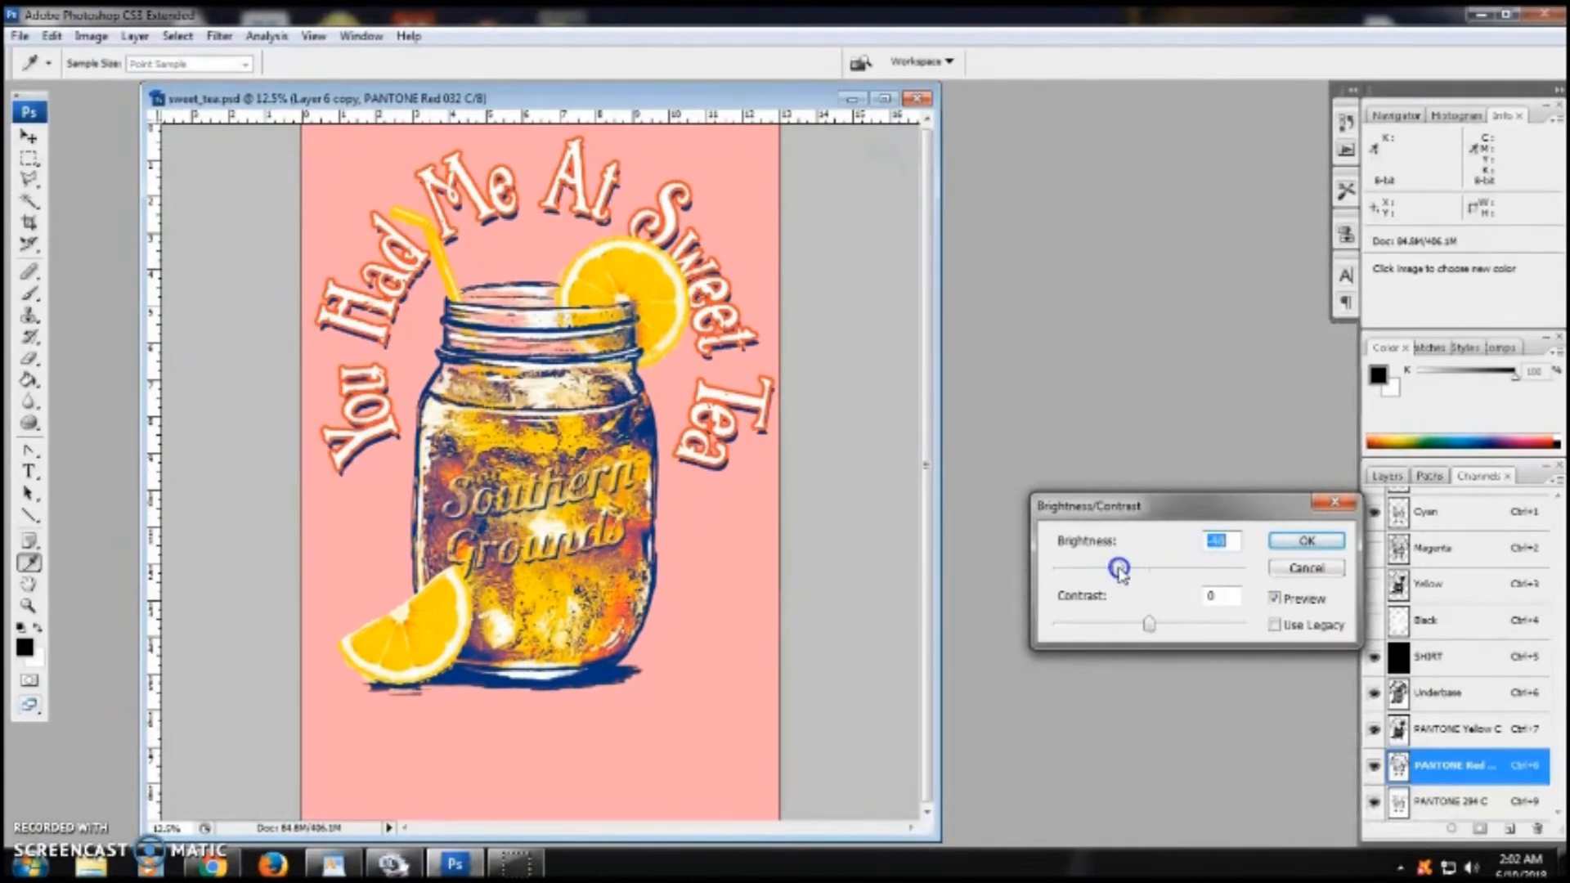
pyautogui.press('Return')
pyautogui.press('z')
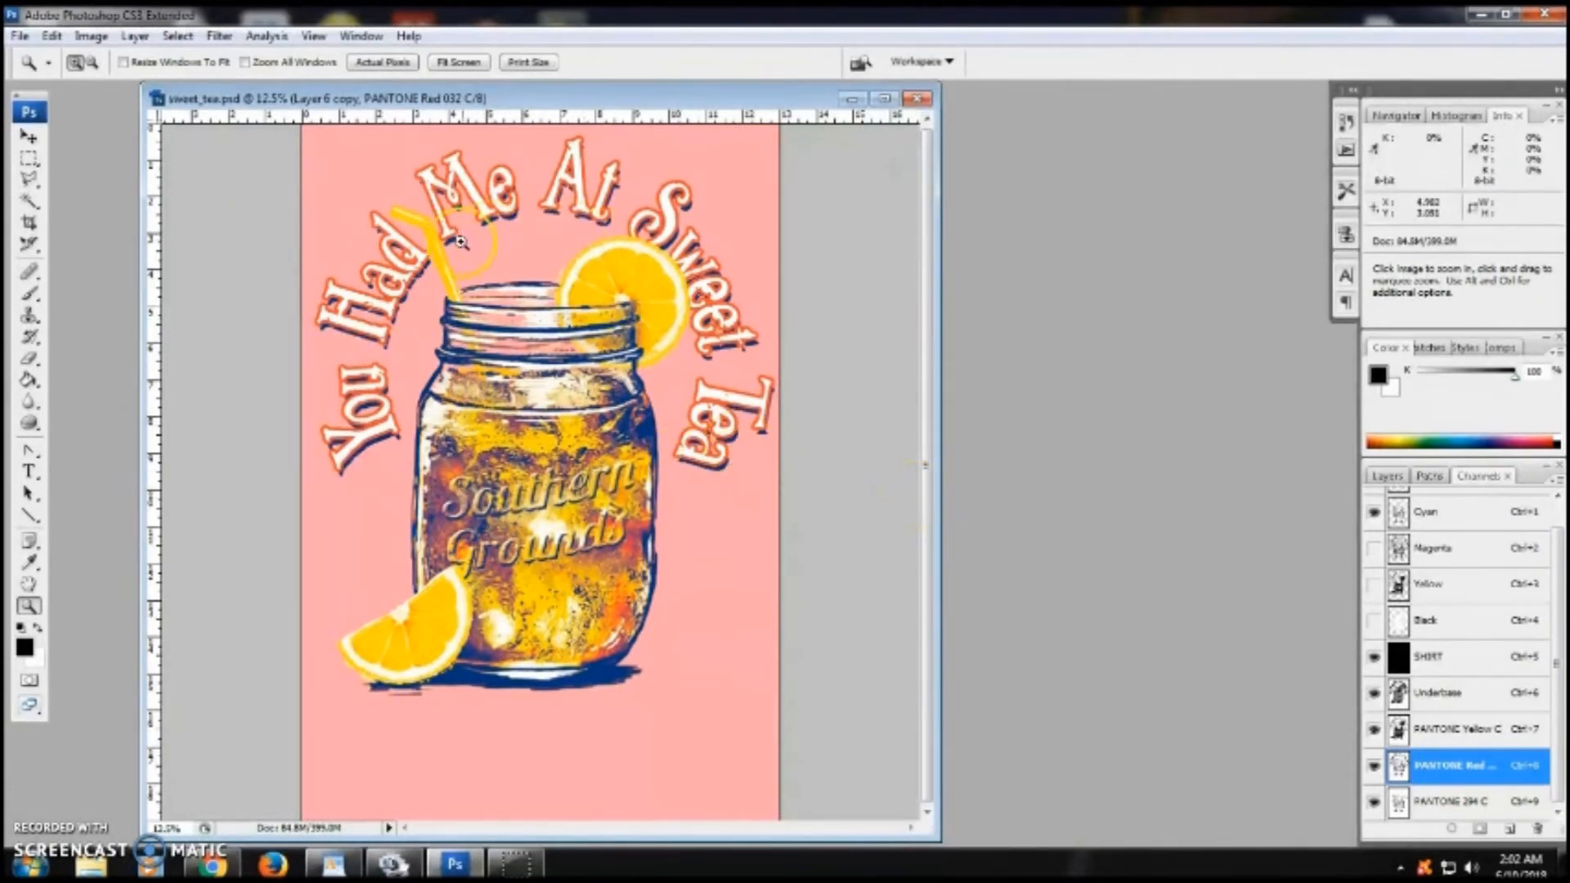
# - Hide the PANTONE Red 032 C and 294 C channels and zoom in on the artwork to preview the yellow
pyautogui.click(683, 361)
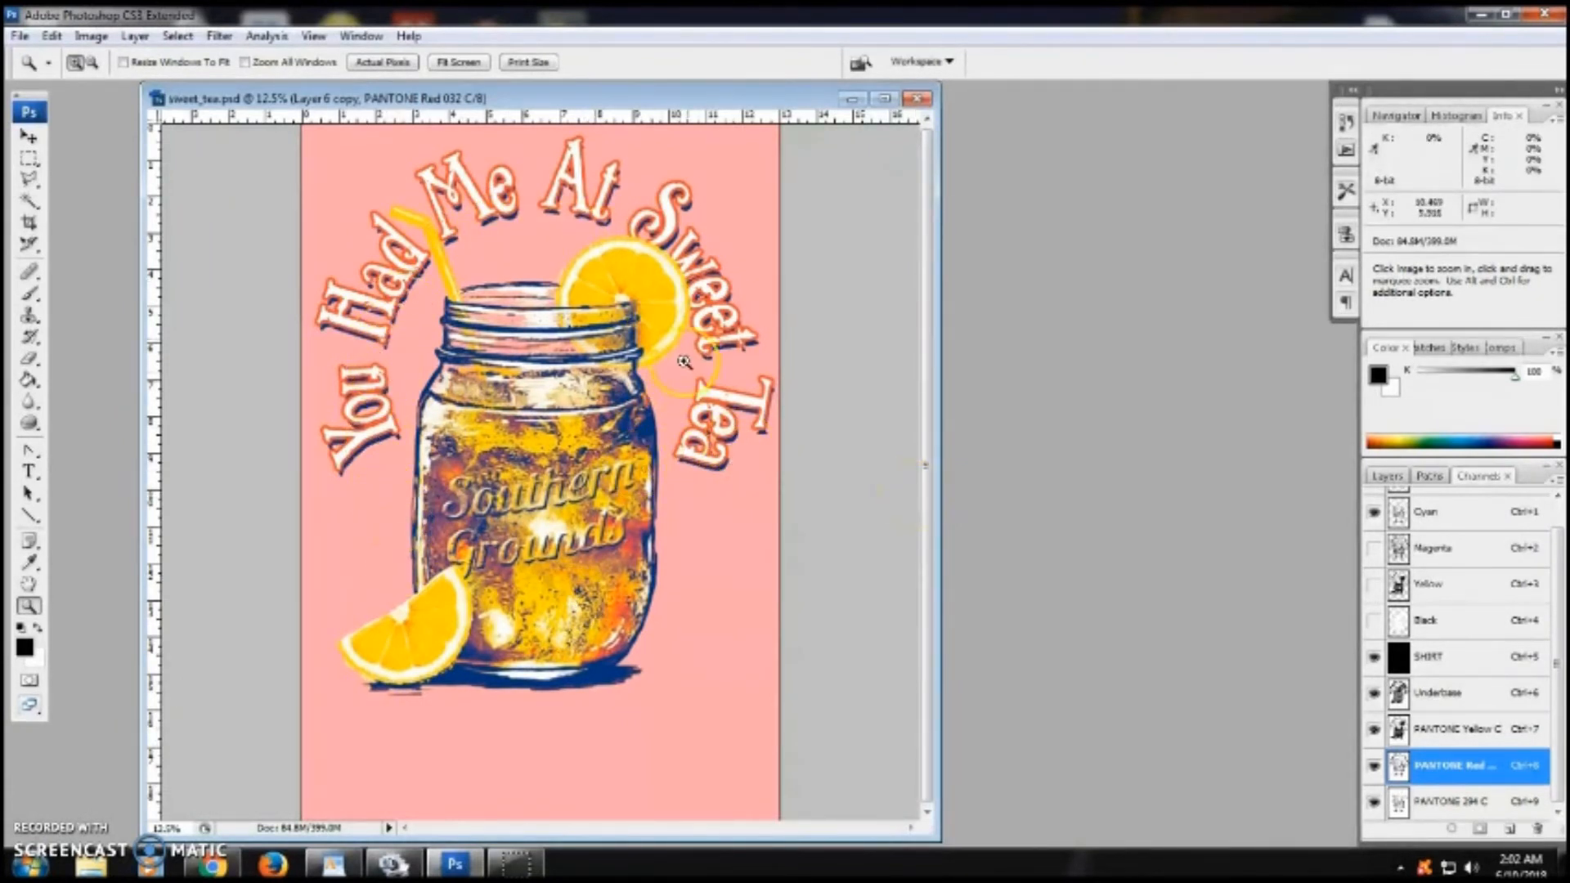
pyautogui.click(631, 411)
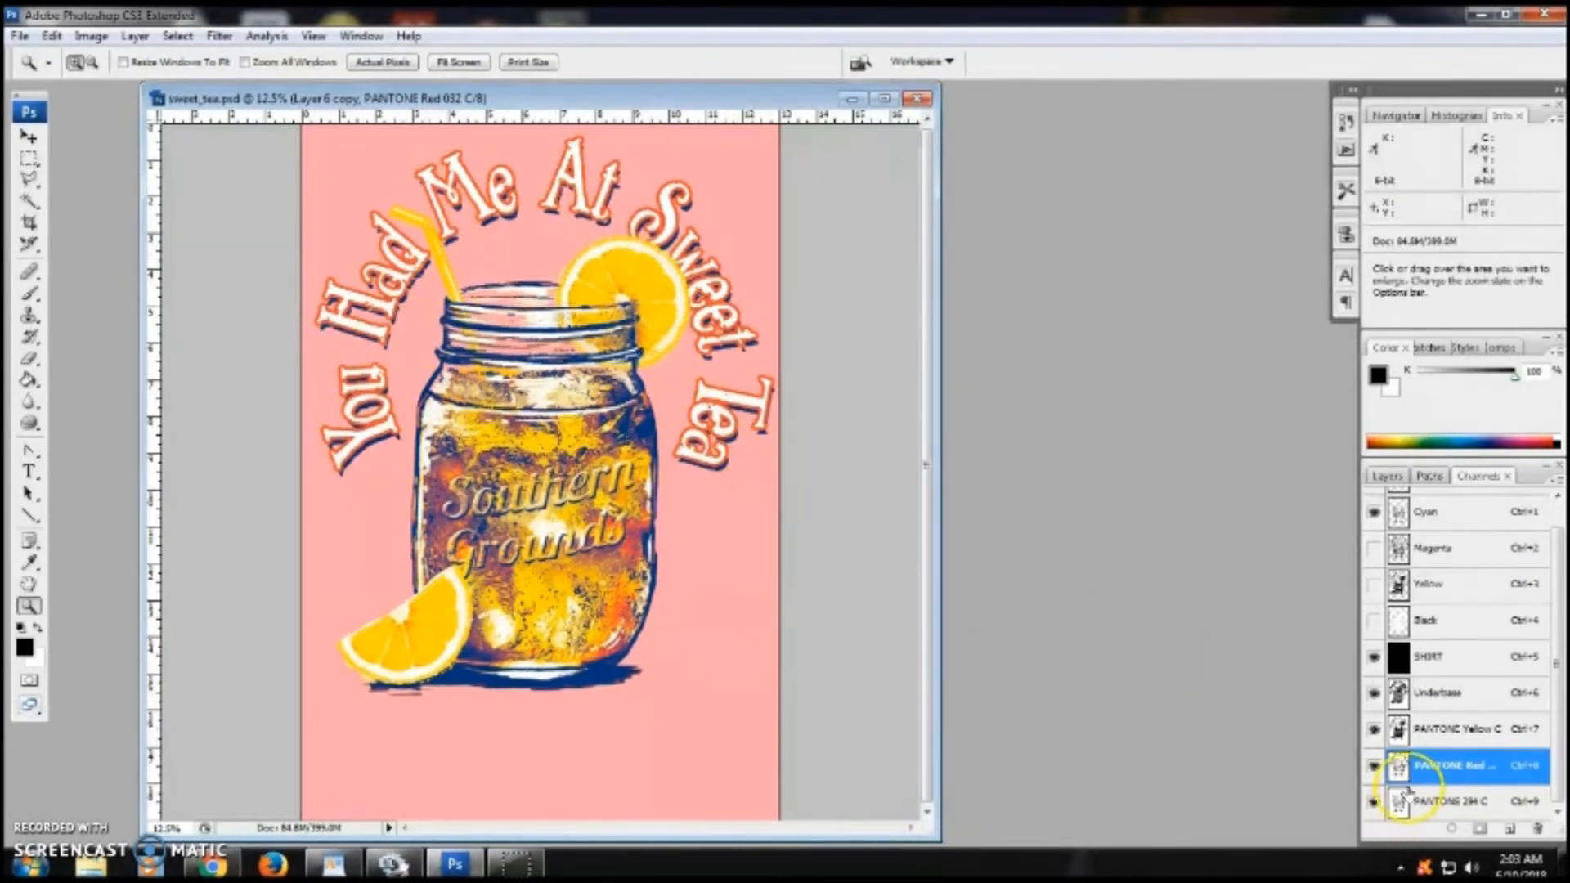
pyautogui.click(1364, 765)
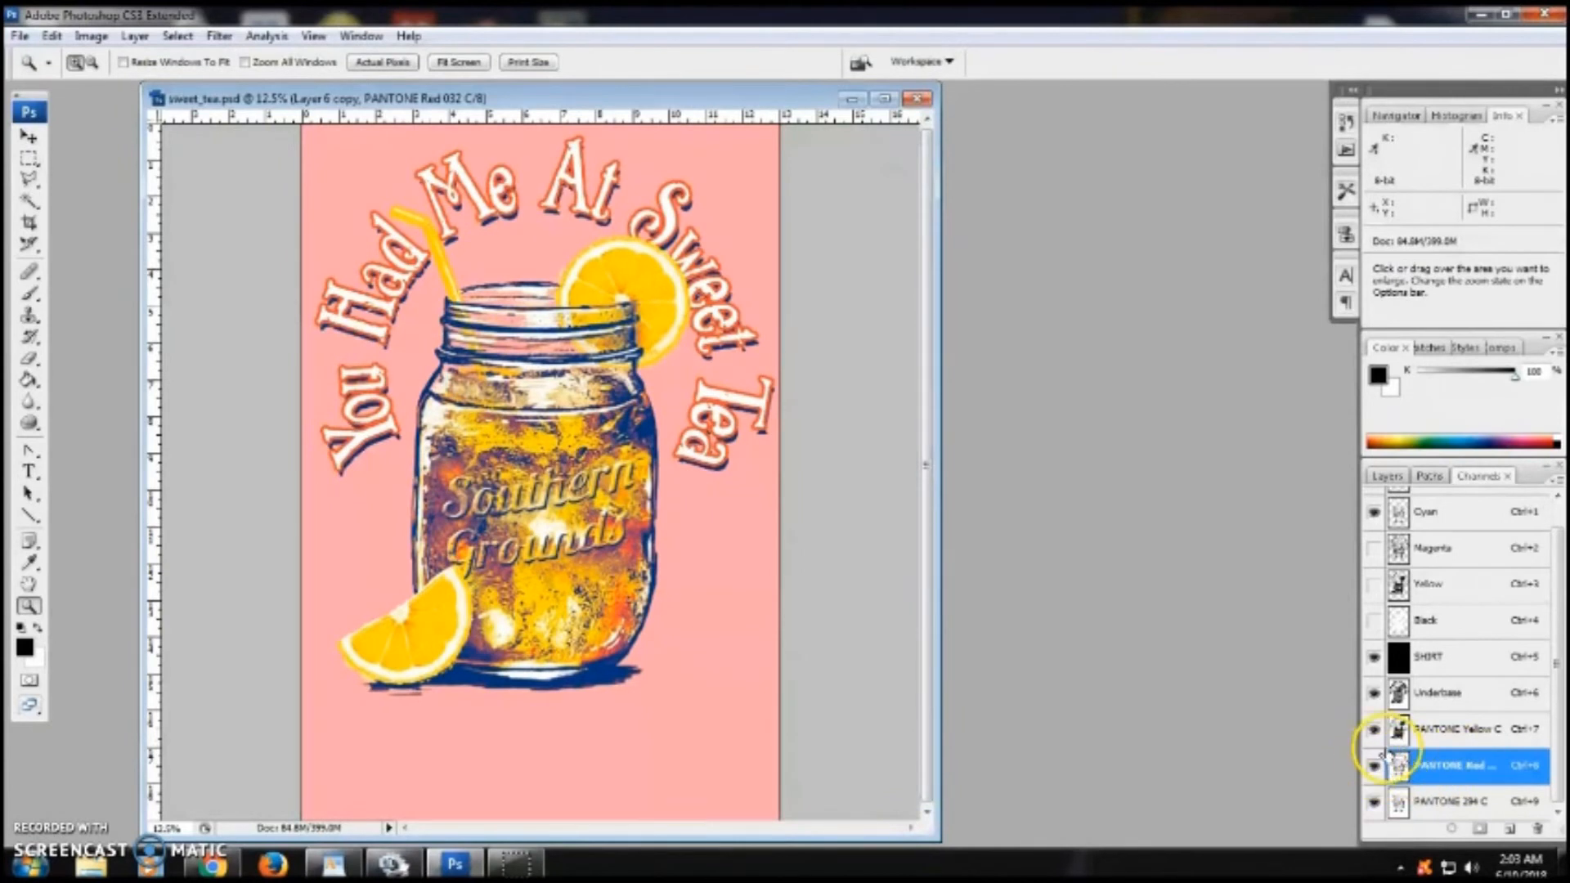
pyautogui.click(1372, 803)
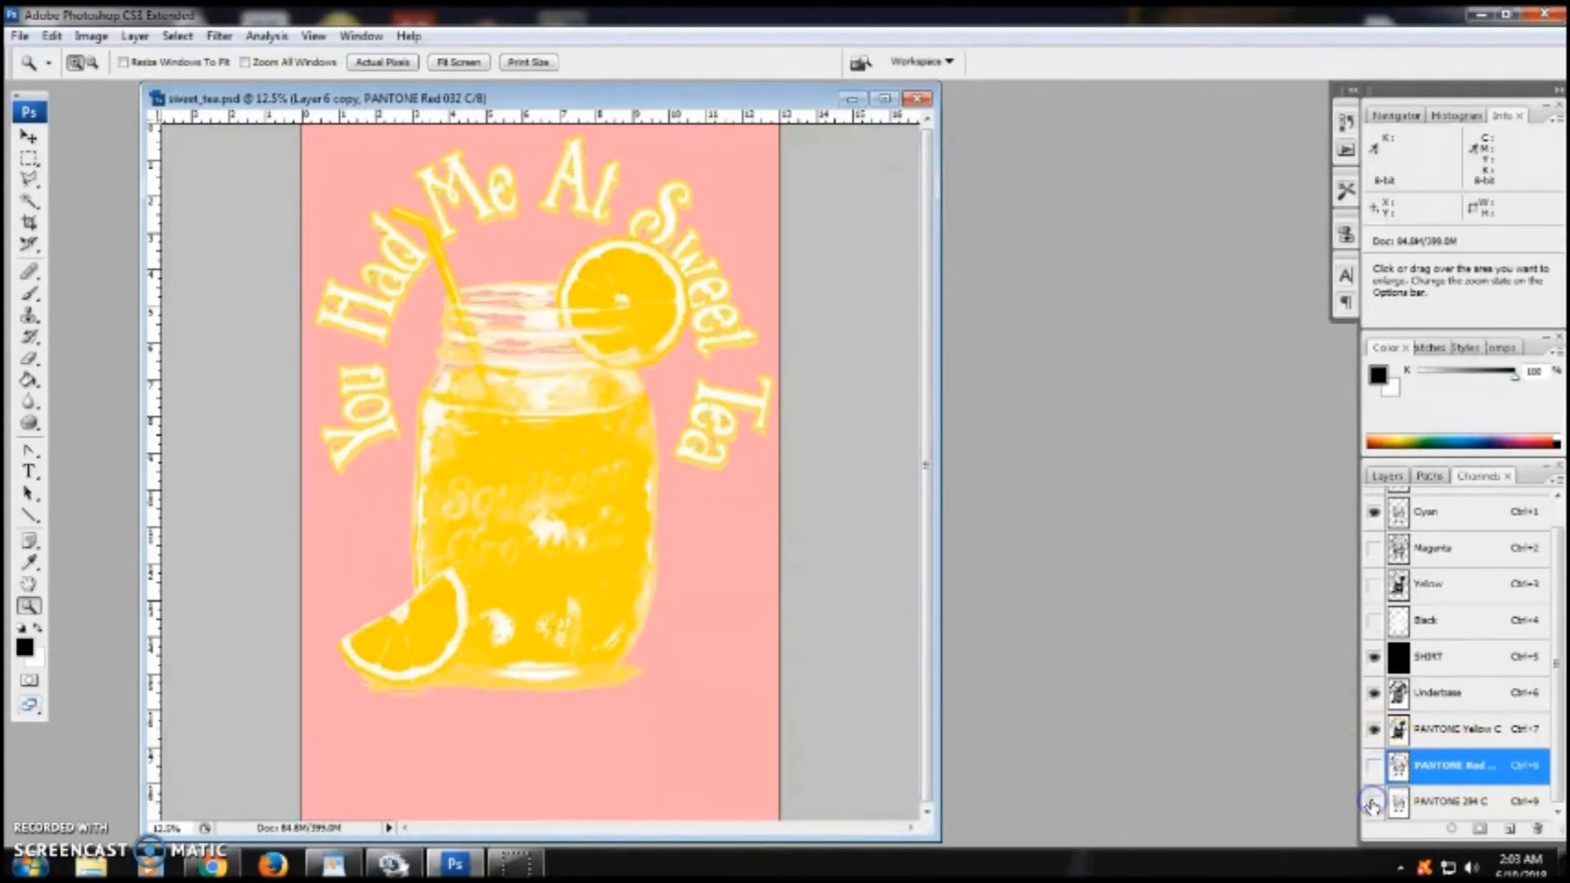
pyautogui.click(1444, 763)
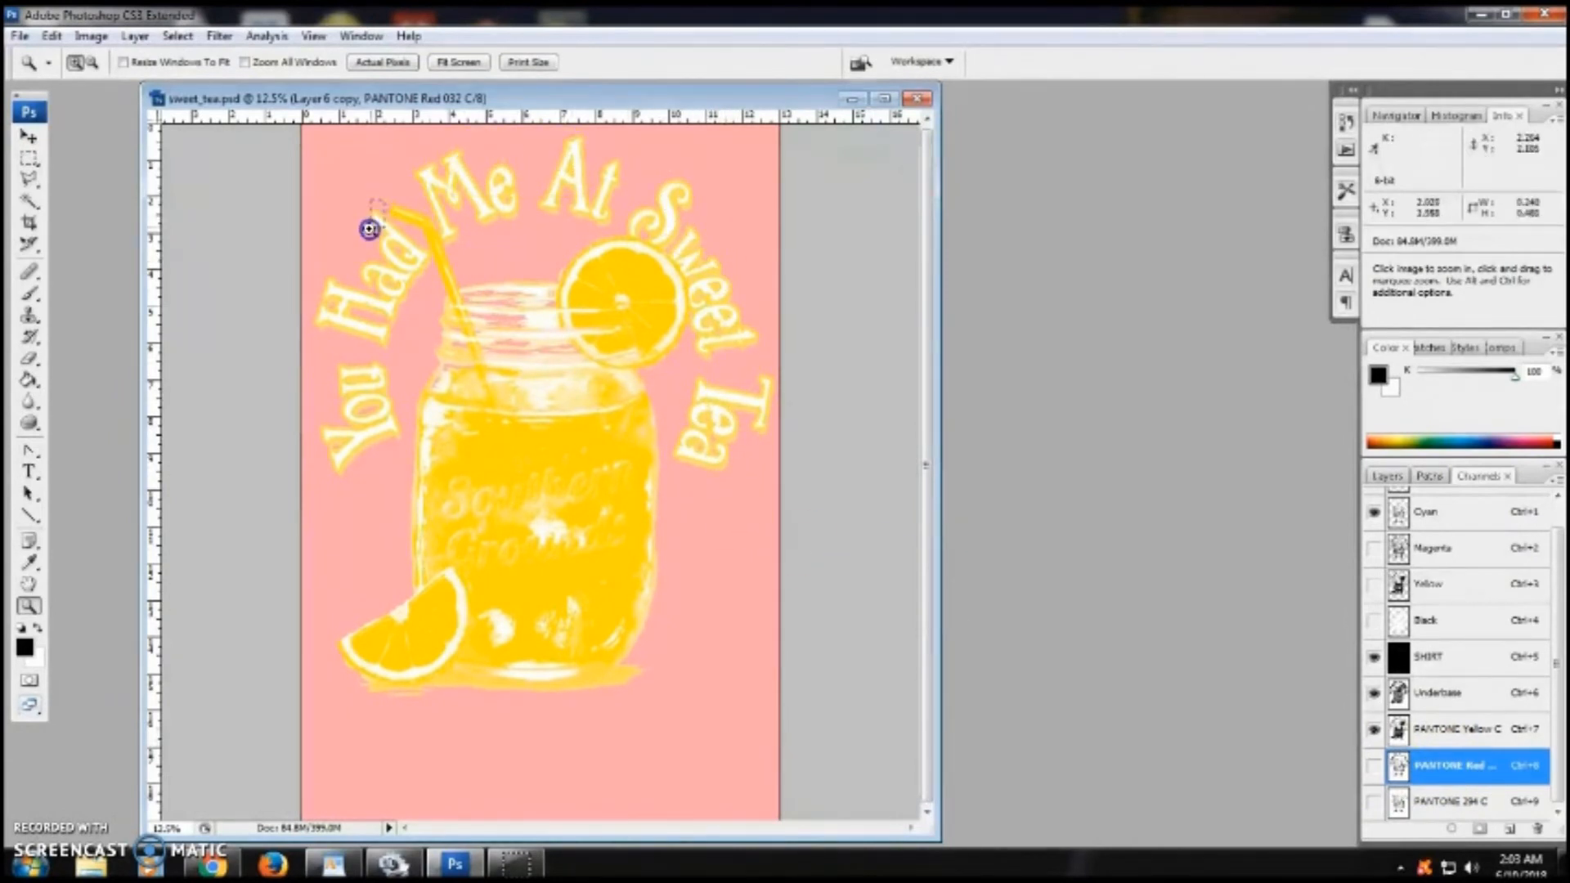
pyautogui.click(365, 238)
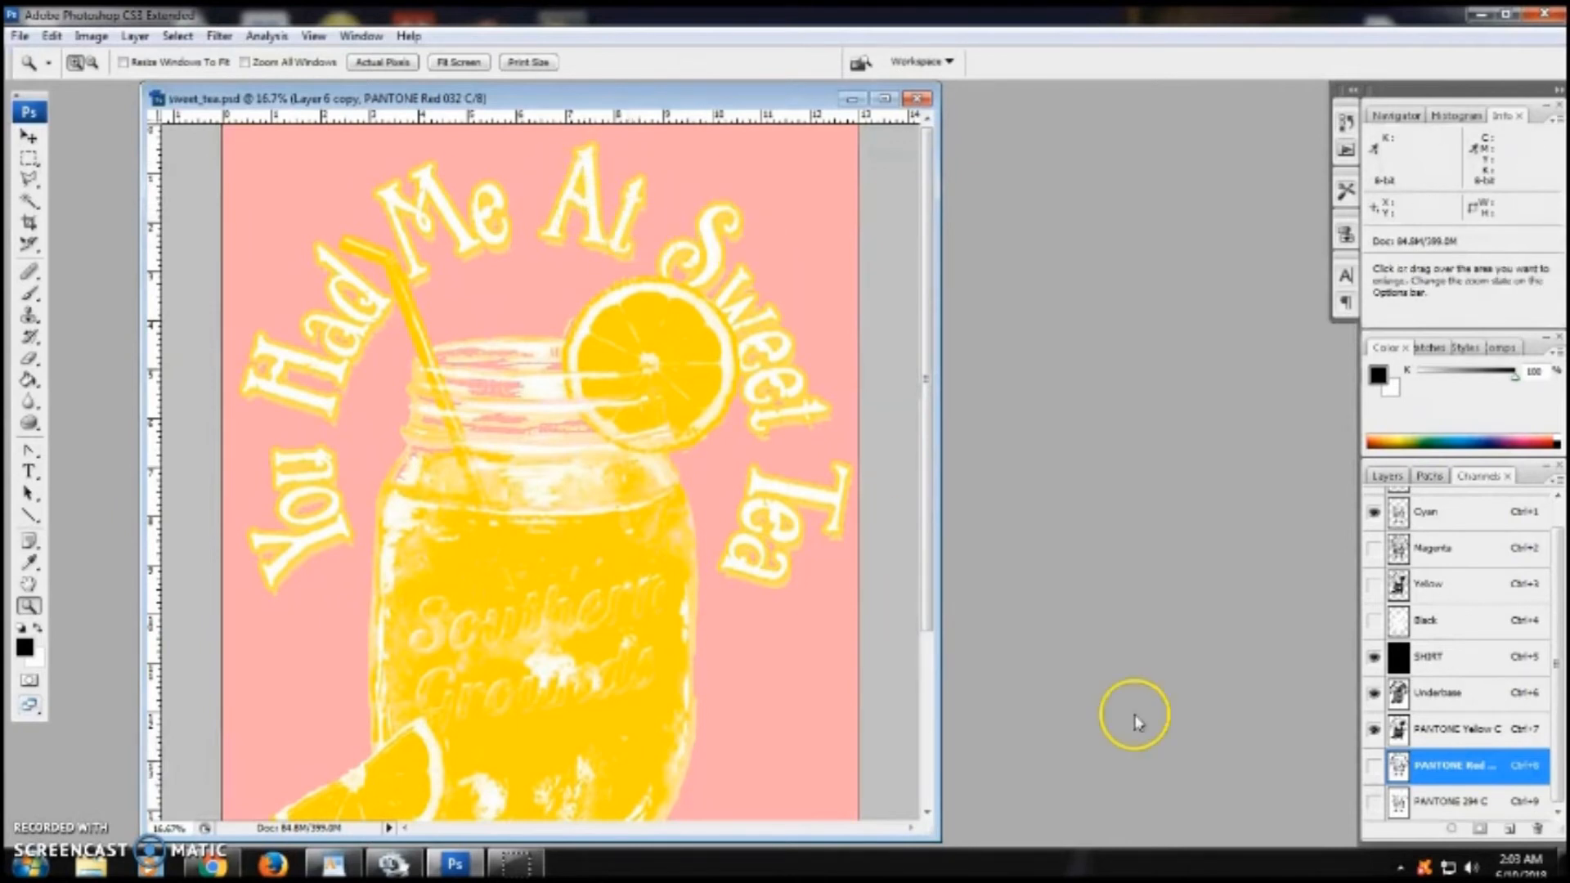
# - Erase the yellow from the lettering in the PANTONE Yellow C channel with the Eraser tool
pyautogui.click(1493, 730)
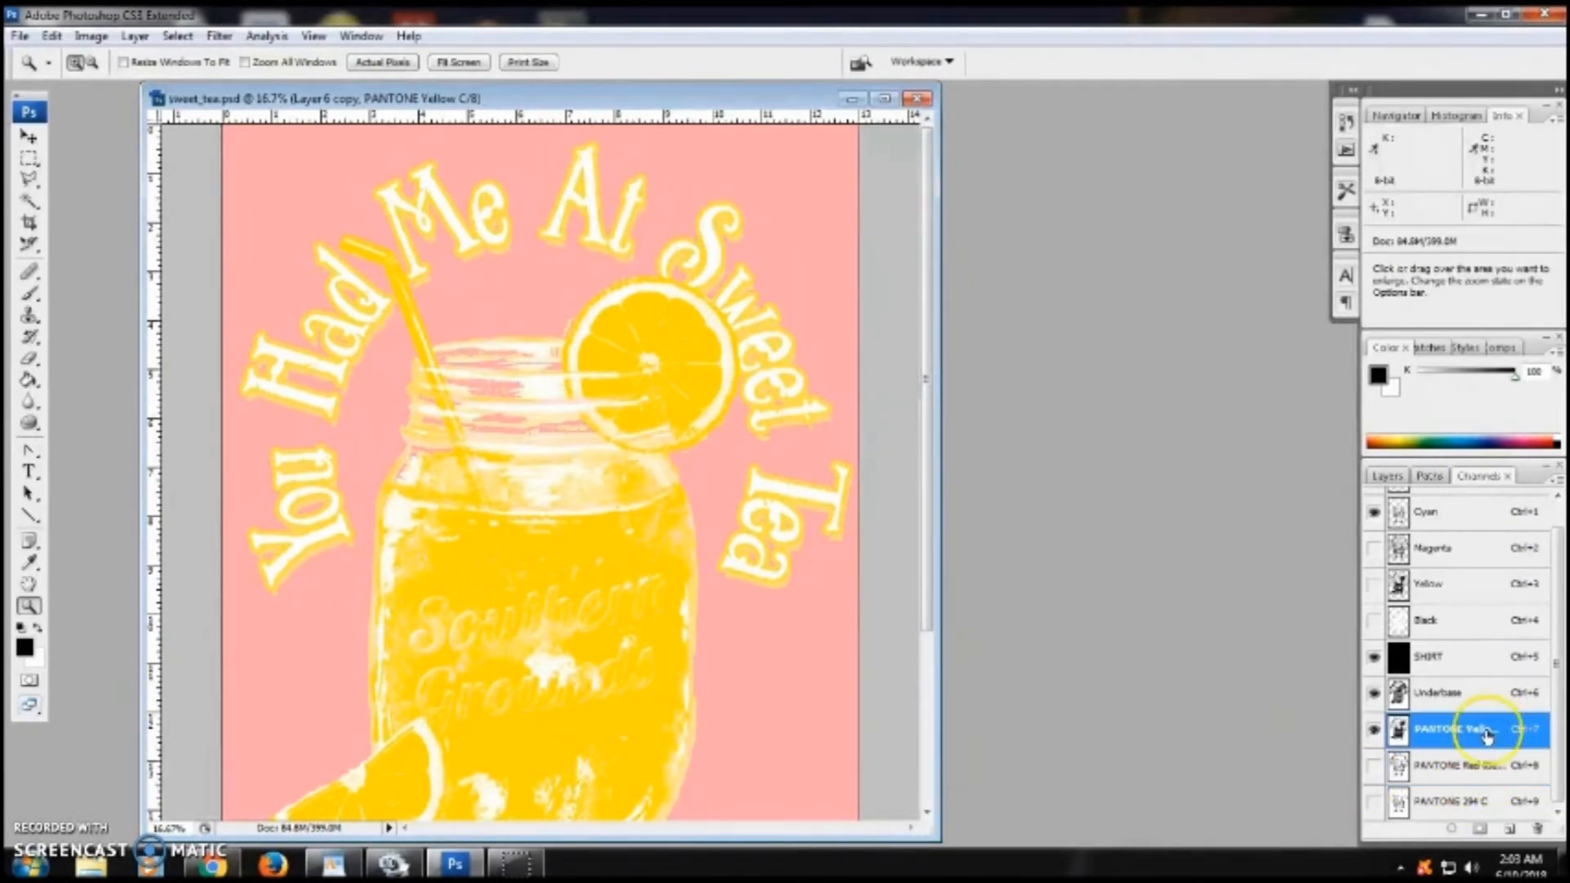
pyautogui.click(29, 358)
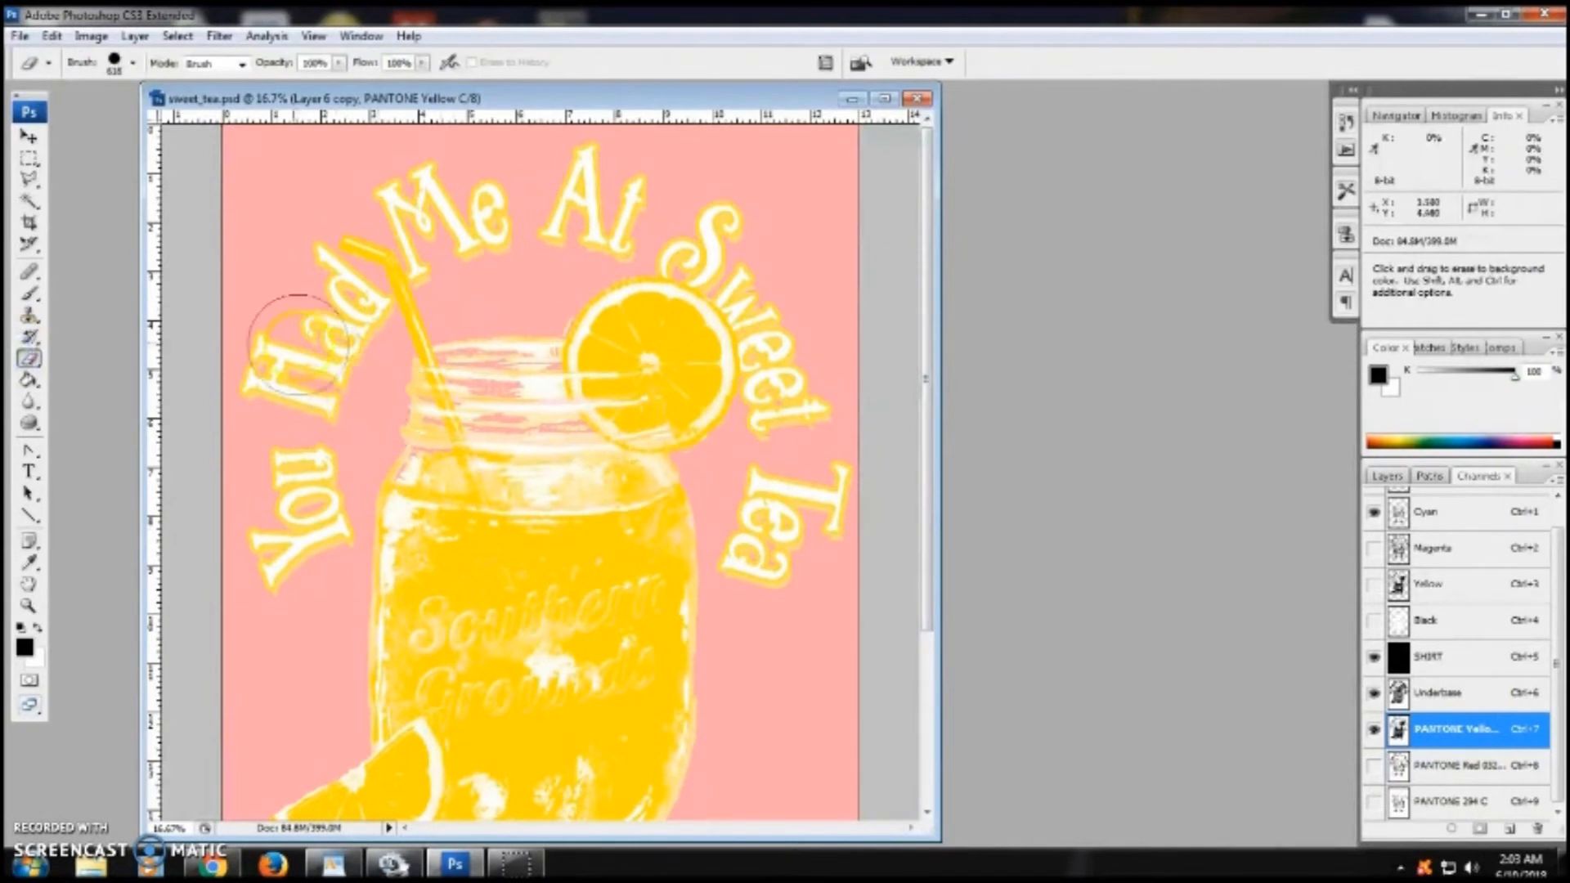
pyautogui.moveTo(792, 494)
pyautogui.mouseDown()
pyautogui.moveTo(836, 494)
pyautogui.moveTo(823, 551)
pyautogui.moveTo(752, 561)
pyautogui.moveTo(804, 458)
pyautogui.moveTo(805, 303)
pyautogui.moveTo(775, 232)
pyautogui.moveTo(695, 189)
pyautogui.moveTo(563, 162)
pyautogui.moveTo(609, 171)
pyautogui.moveTo(627, 189)
pyautogui.moveTo(619, 217)
pyautogui.moveTo(486, 227)
pyautogui.moveTo(417, 189)
pyautogui.moveTo(456, 256)
pyautogui.mouseUp()
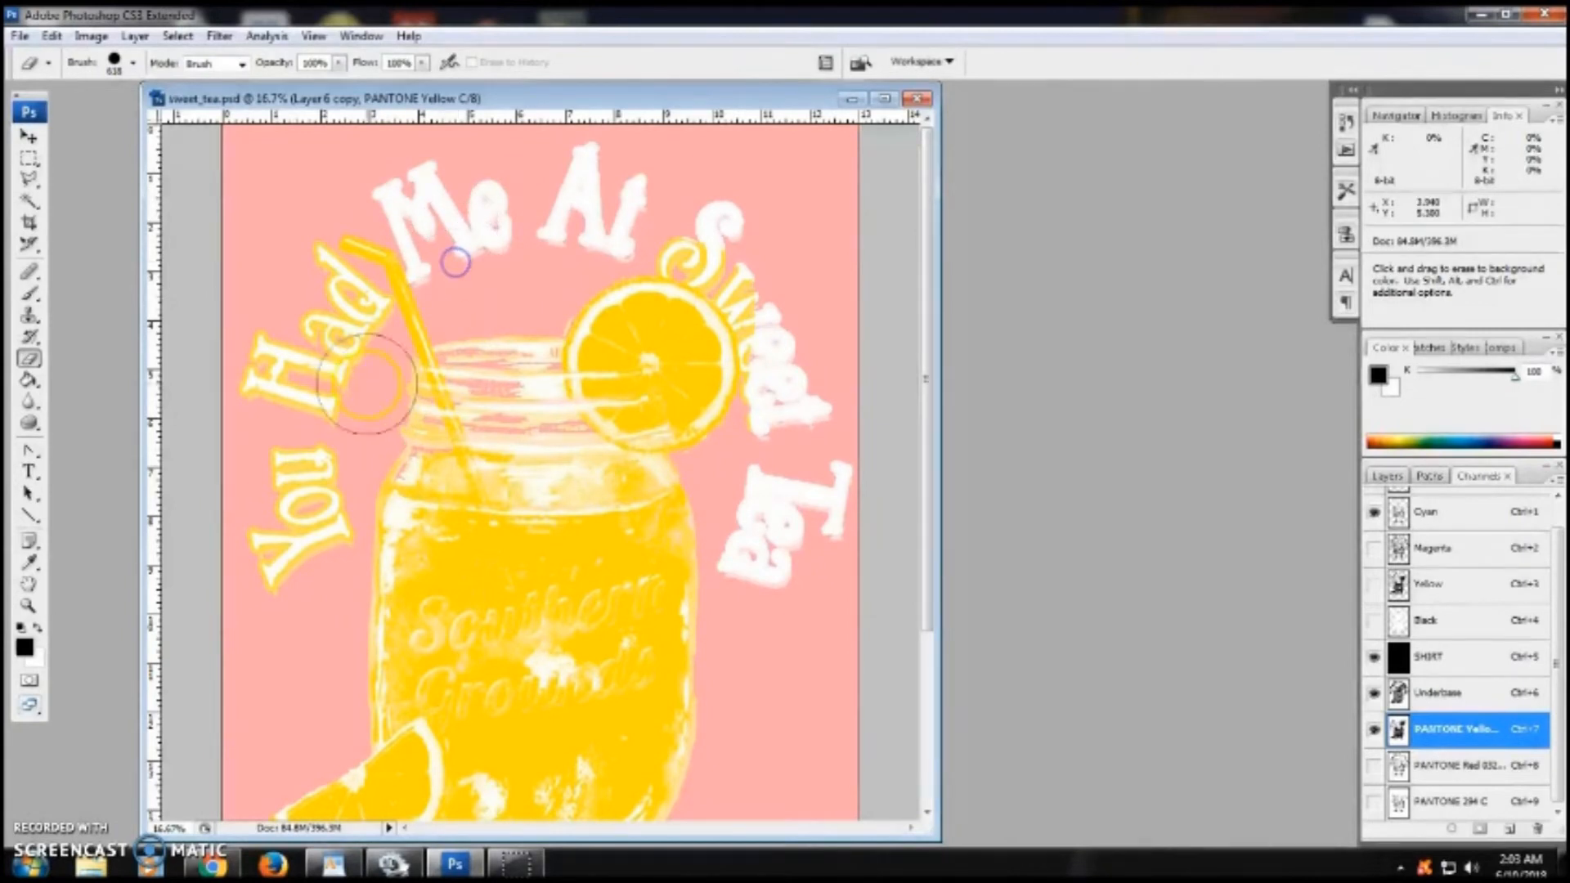
pyautogui.click(295, 276)
pyautogui.moveTo(335, 310)
pyautogui.mouseDown()
pyautogui.moveTo(301, 377)
pyautogui.moveTo(319, 388)
pyautogui.moveTo(275, 355)
pyautogui.moveTo(251, 553)
pyautogui.moveTo(270, 578)
pyautogui.moveTo(313, 537)
pyautogui.moveTo(312, 444)
pyautogui.mouseUp()
pyautogui.moveTo(683, 229)
pyautogui.mouseDown()
pyautogui.moveTo(690, 217)
pyautogui.moveTo(764, 262)
pyautogui.moveTo(760, 280)
pyautogui.moveTo(799, 309)
pyautogui.moveTo(784, 421)
pyautogui.mouseUp()
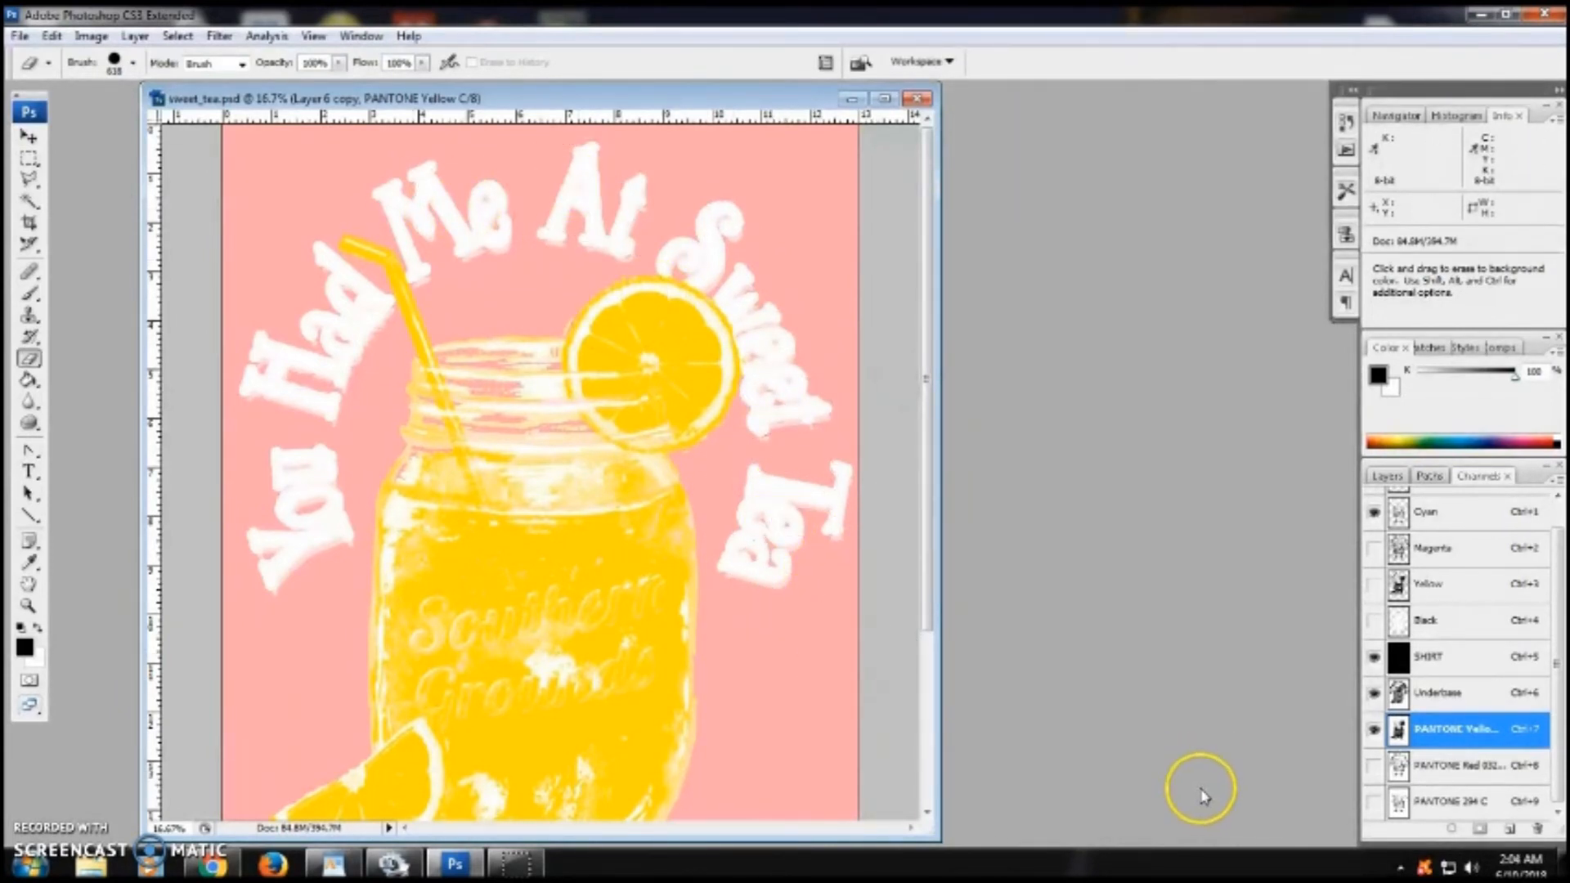
# - Show the PANTONE Red 032 C channel and inspect the lettering edges up close
pyautogui.click(1372, 767)
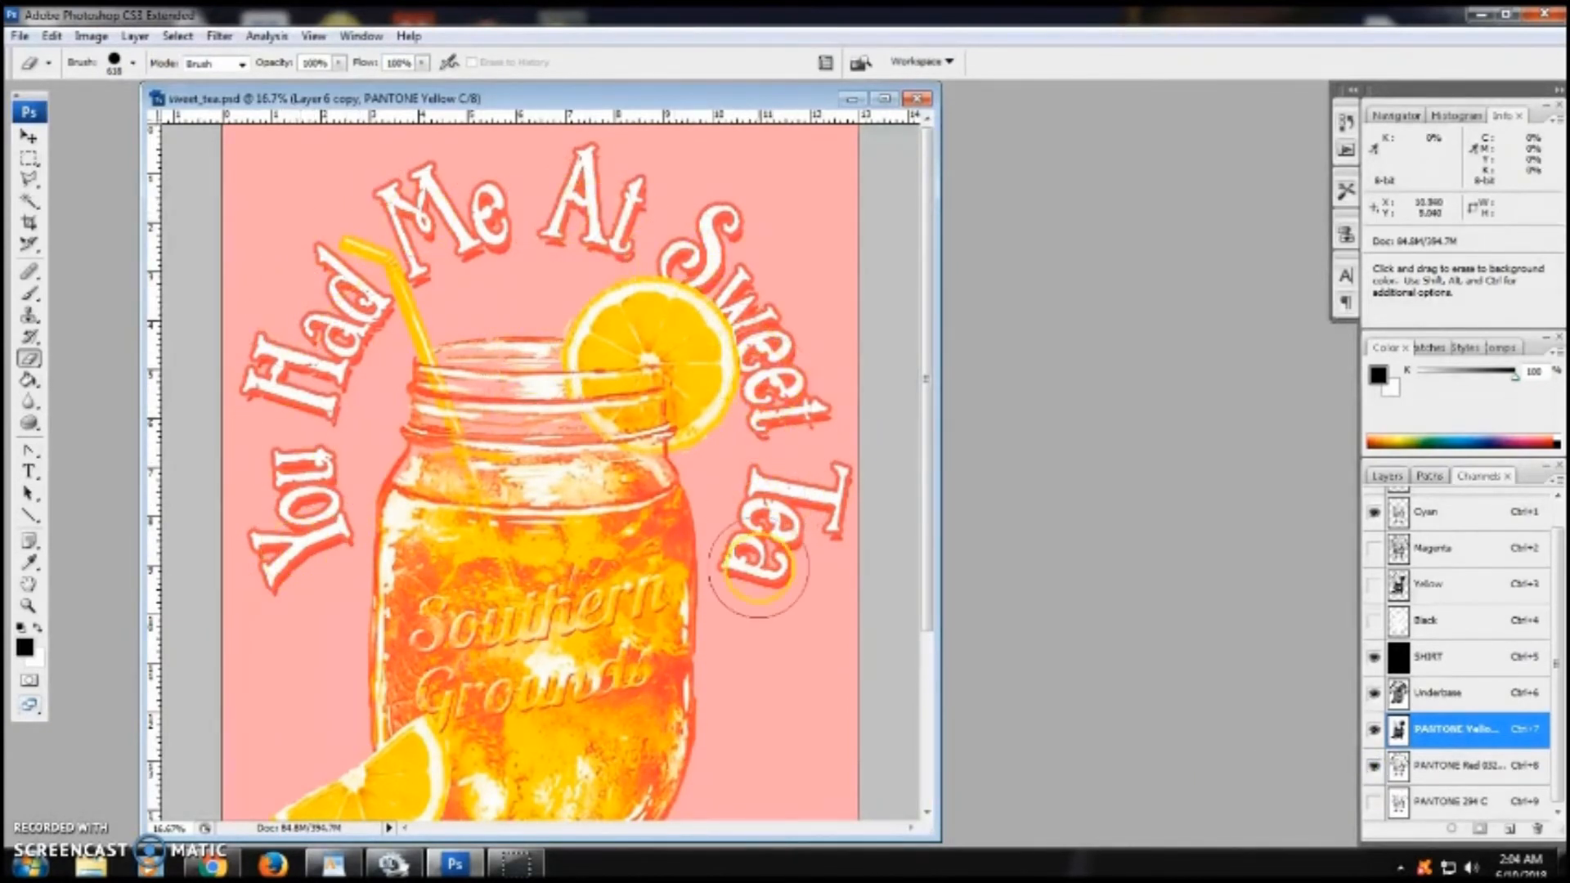
pyautogui.click(28, 607)
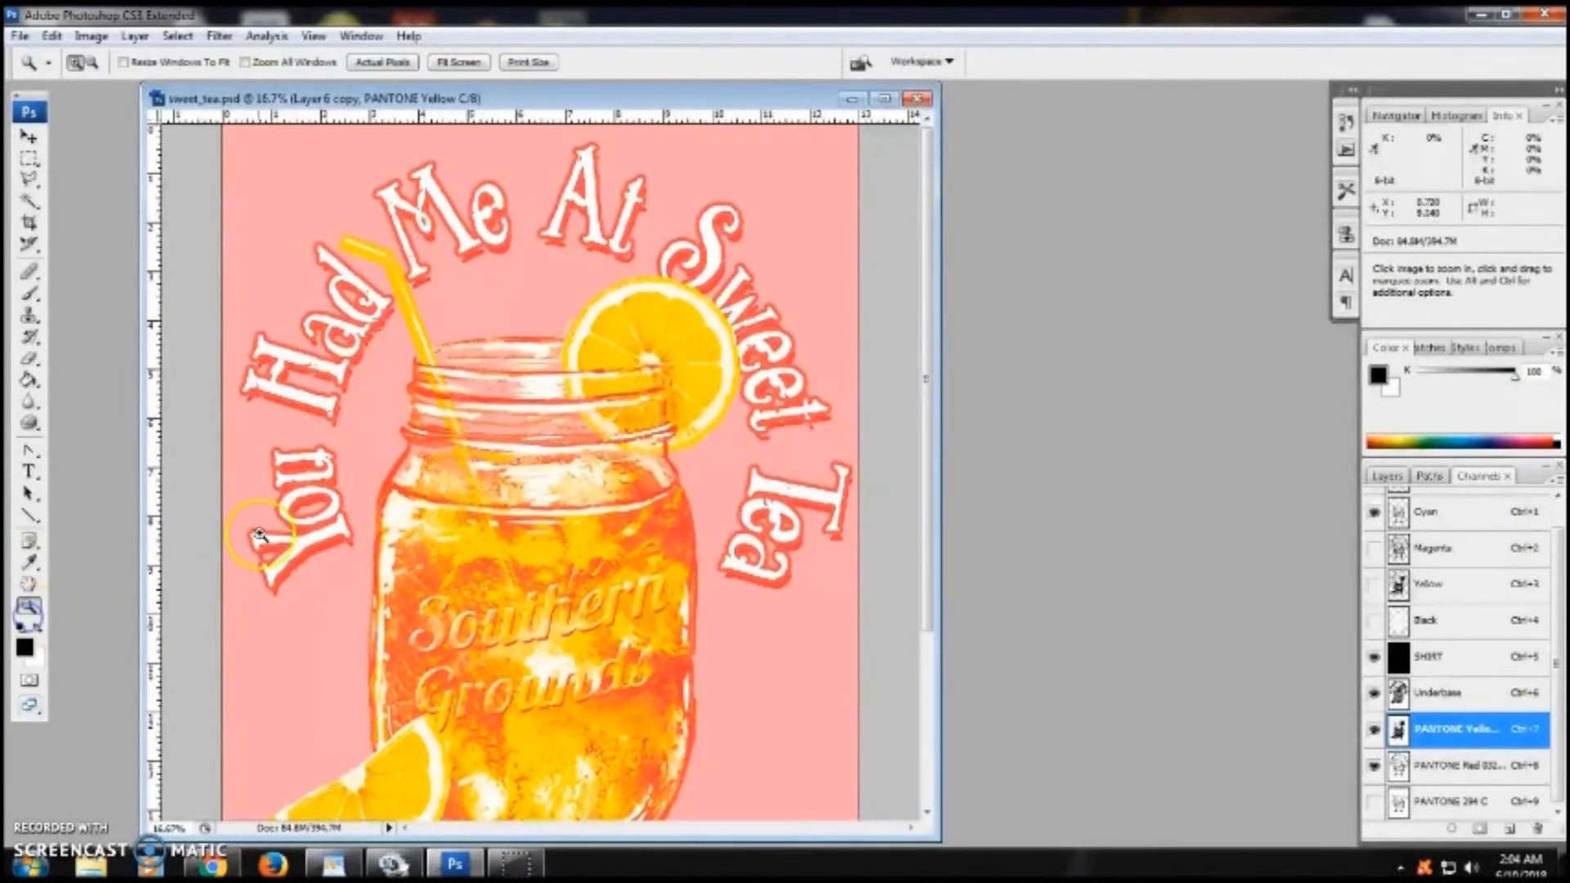
pyautogui.moveTo(254, 476); pyautogui.dragTo(386, 598)
pyautogui.click(381, 594)
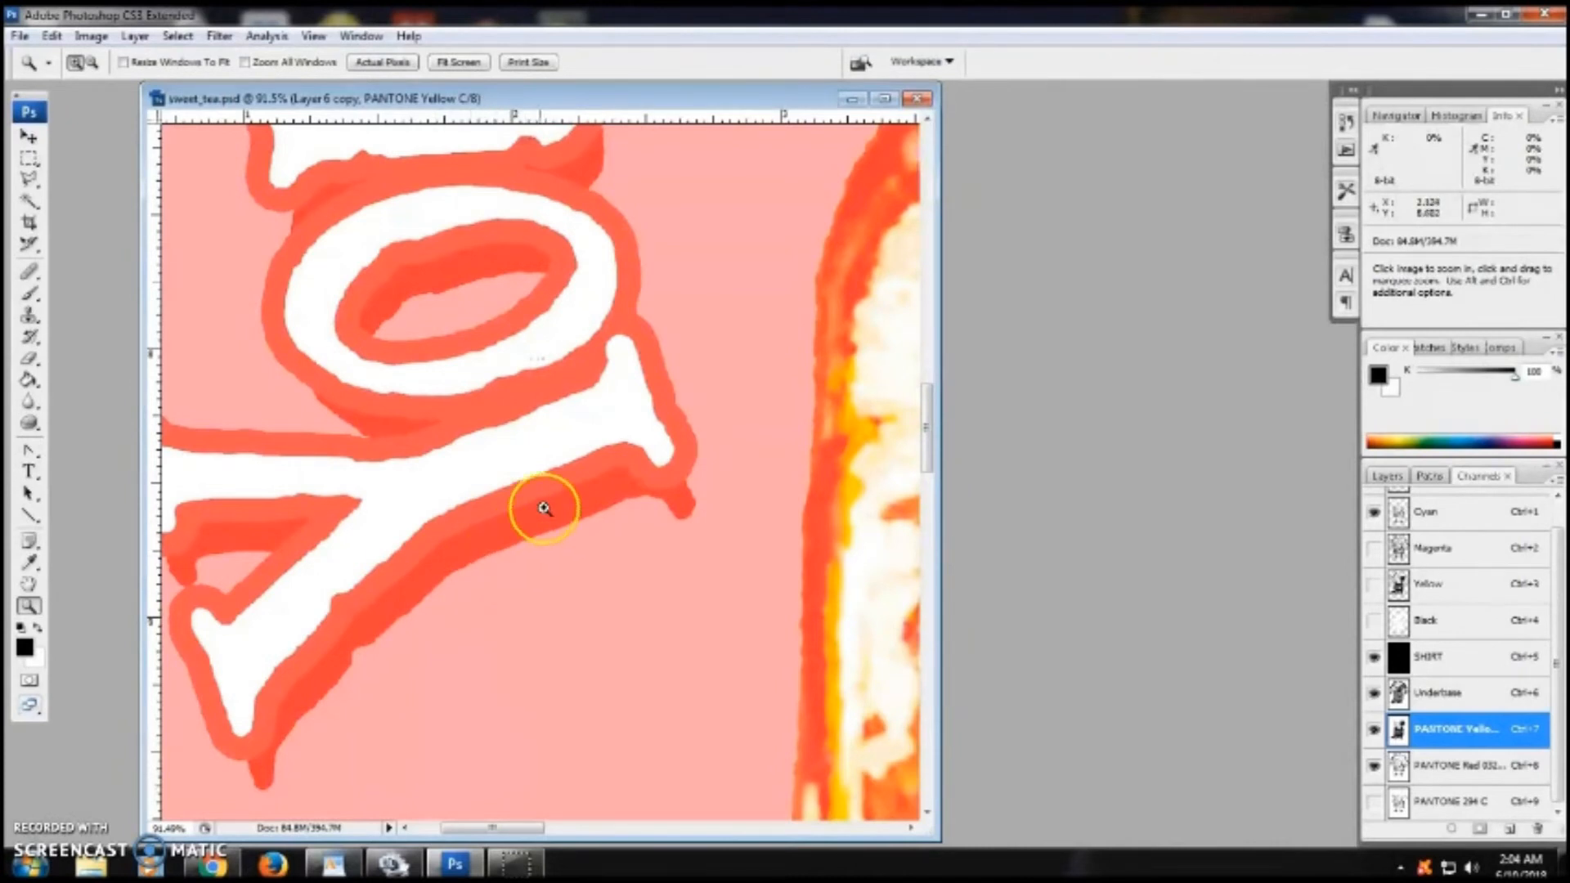
pyautogui.keyDown('alt'); pyautogui.click(589, 589); pyautogui.keyUp('alt')
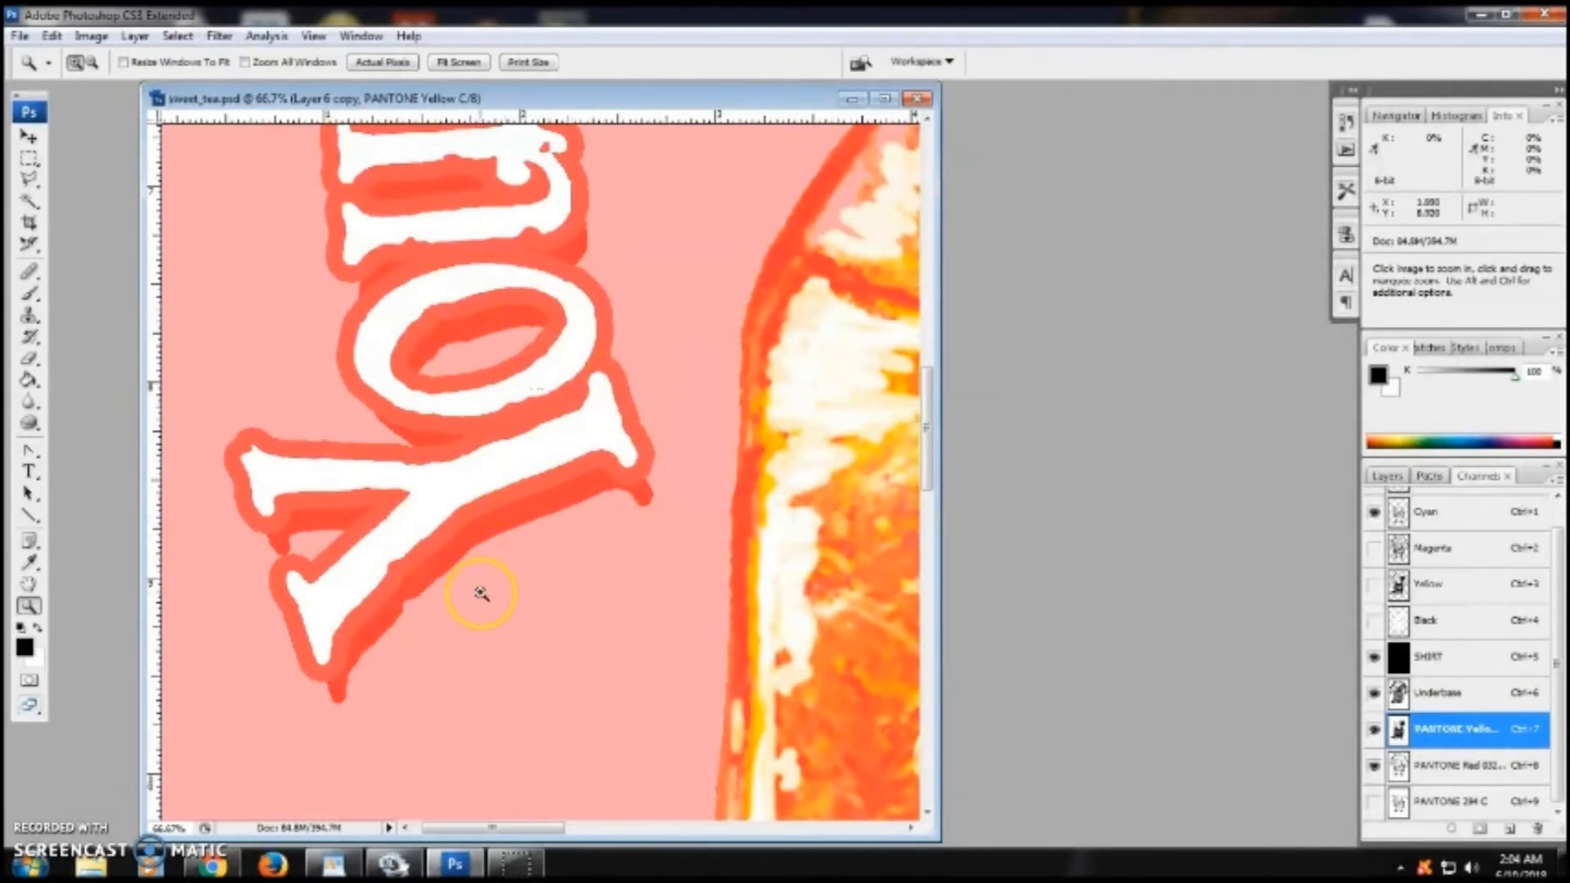
pyautogui.hotkey('ctrl', '-')
pyautogui.hotkey('ctrl', '-')
pyautogui.hotkey('ctrl', '-')
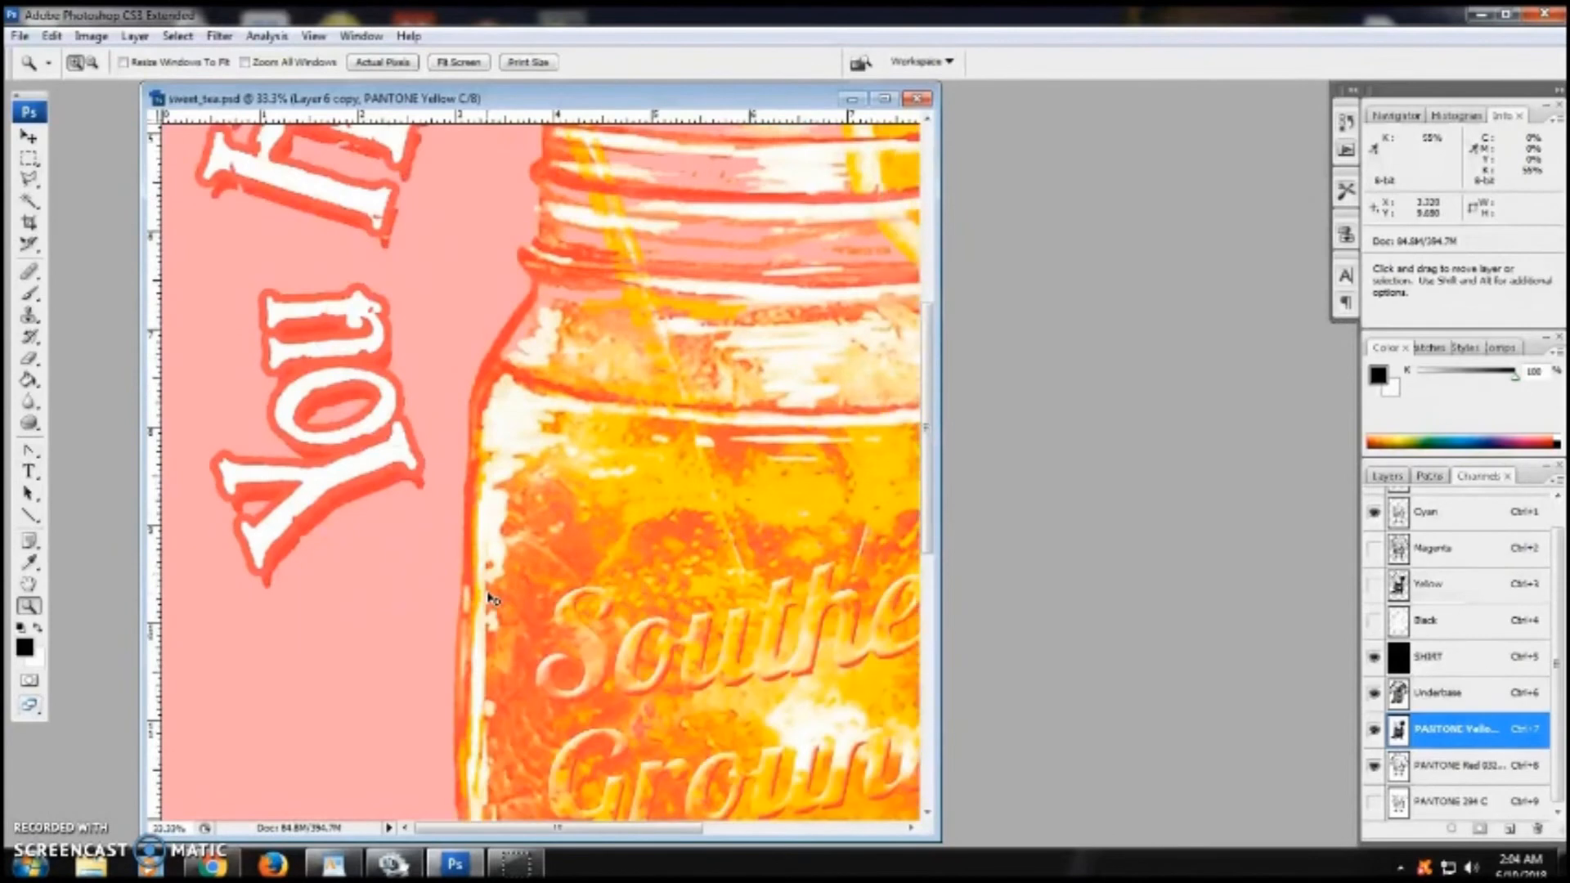
pyautogui.hotkey('ctrl', '-')
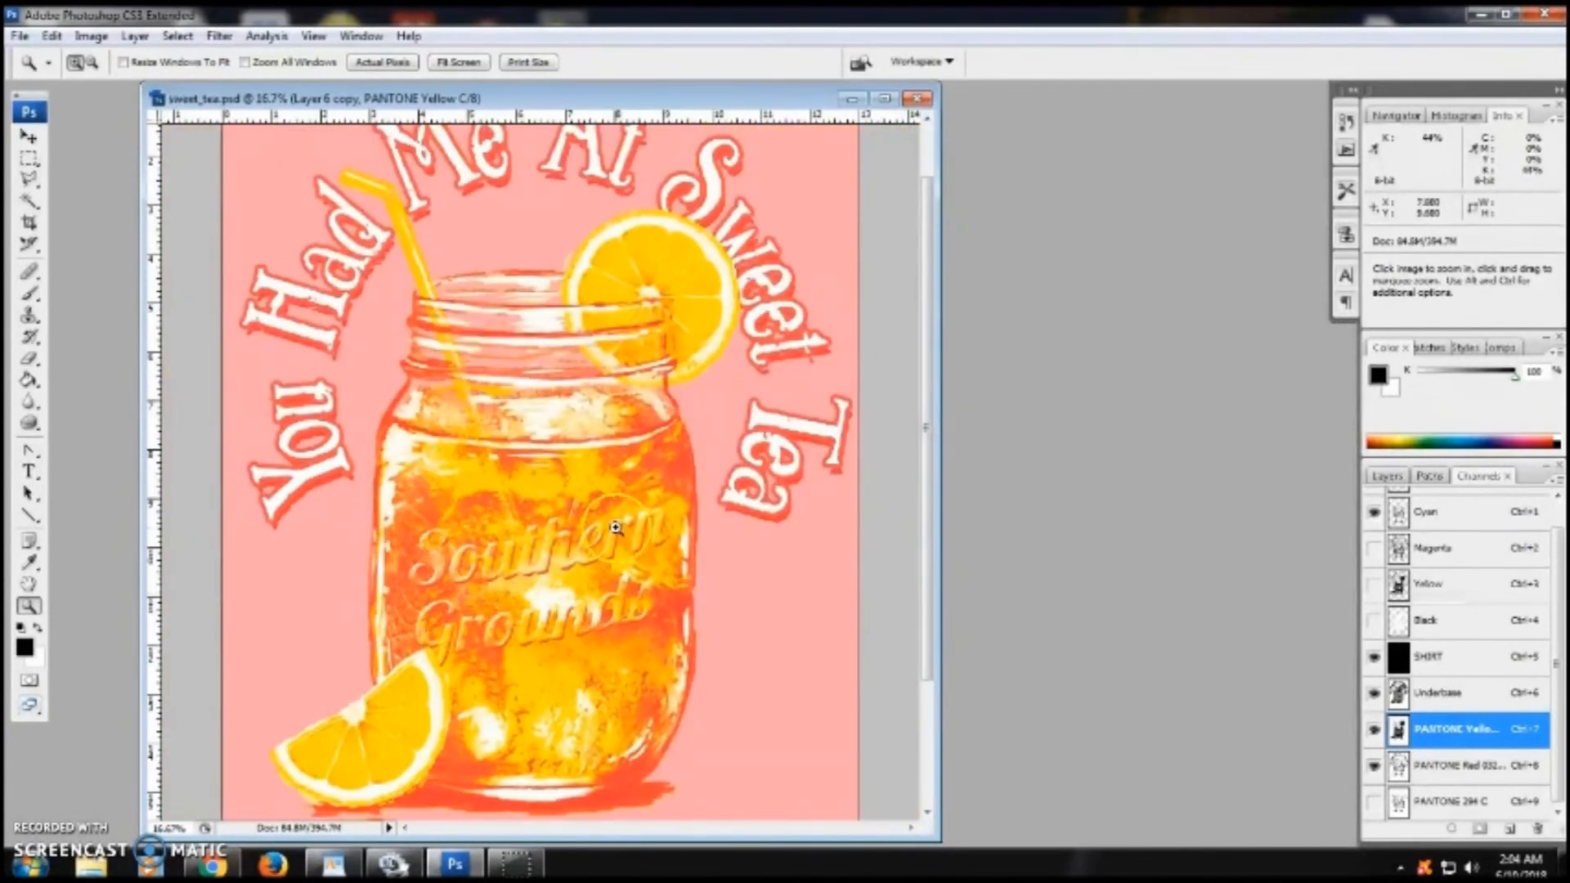
# - Make a Color Range selection from the PANTONE 294 C channel using sampled colors
pyautogui.click(1472, 806)
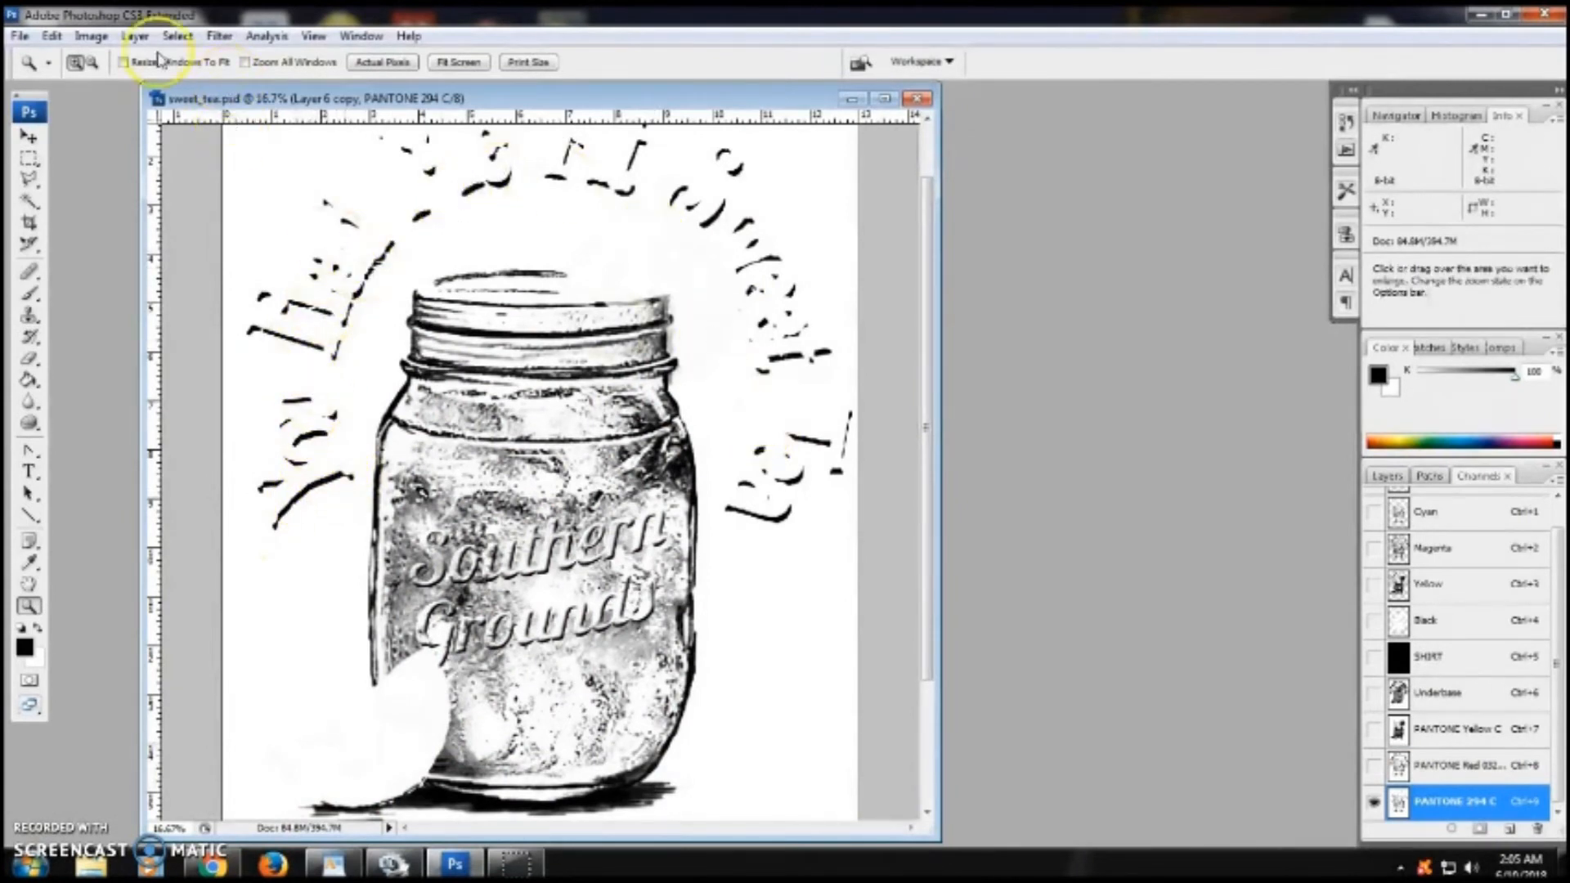
pyautogui.click(134, 38)
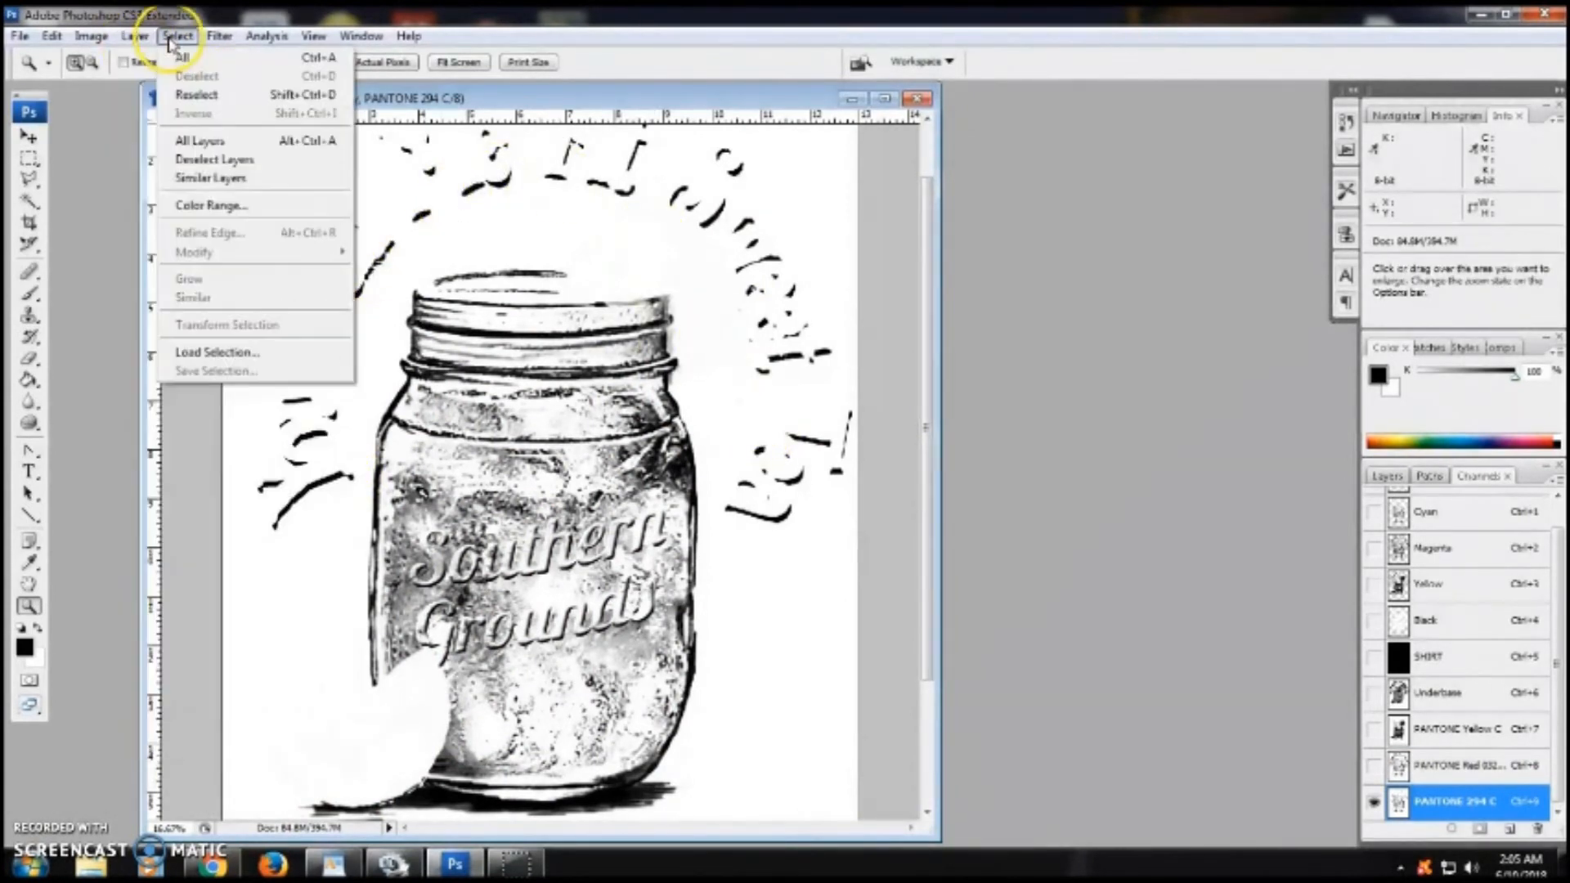
pyautogui.click(208, 205)
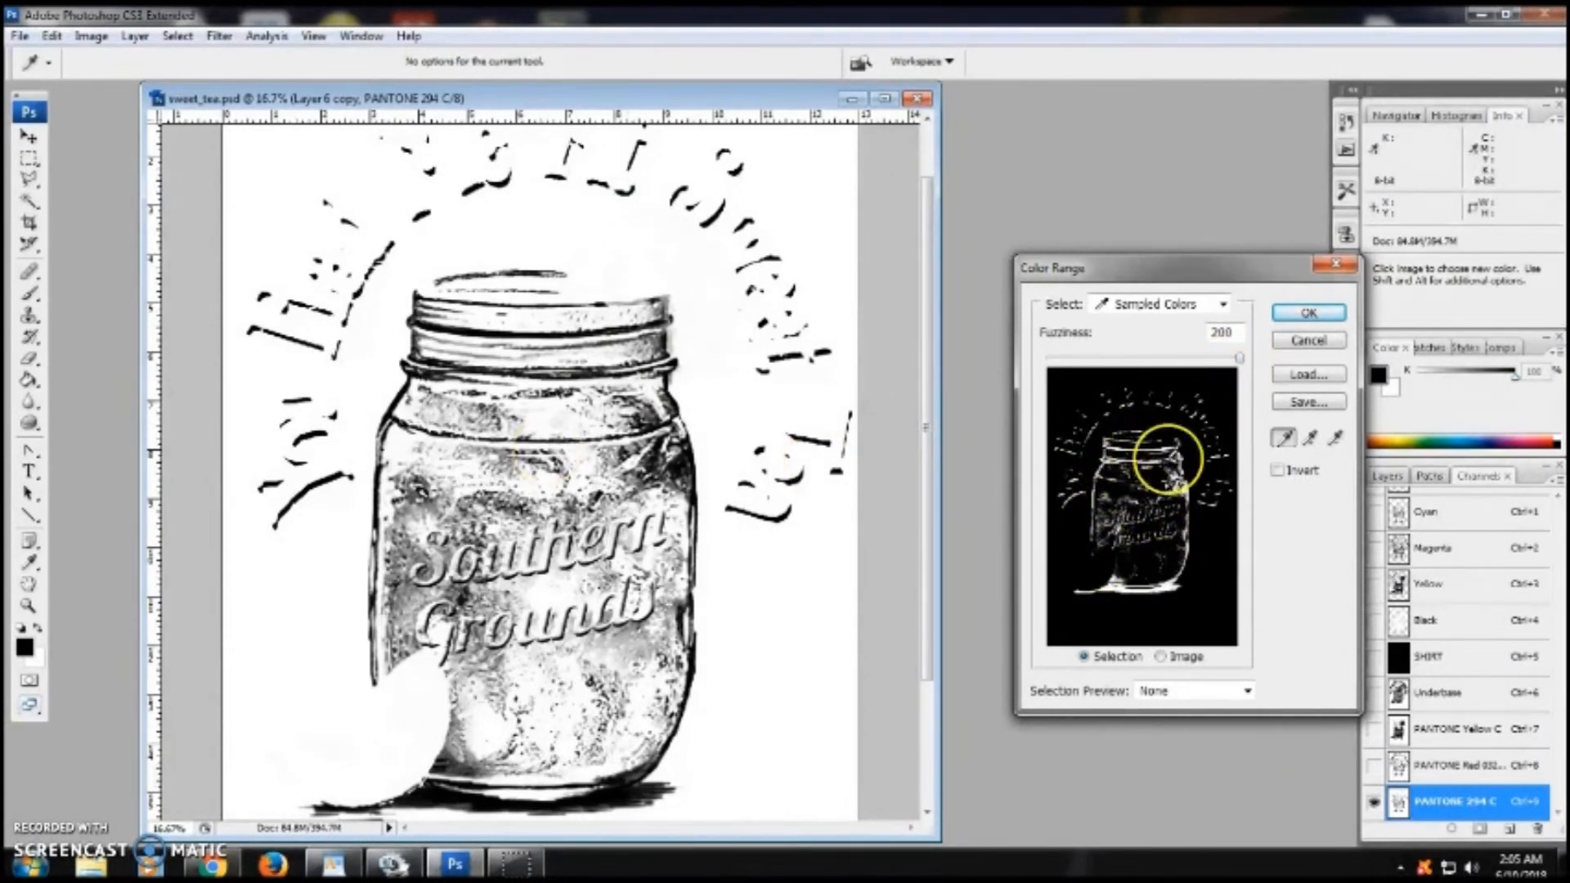
pyautogui.click(1297, 312)
pyautogui.press('z')
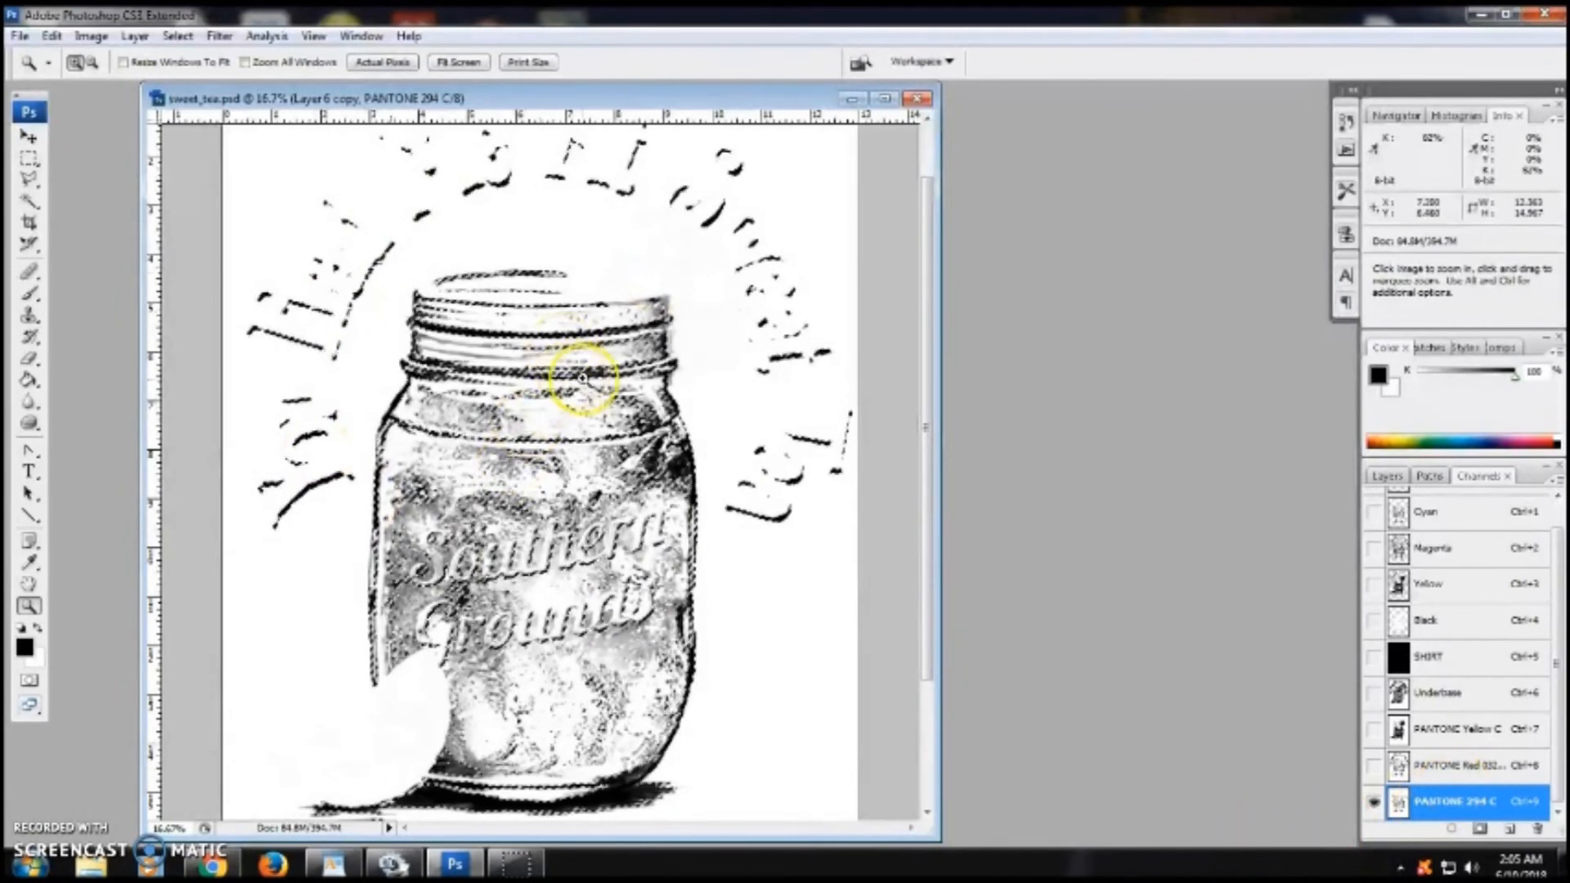
# - Show the SHIRT channel and erase the PANTONE Red 032 C channel inside the selection around the lettering
pyautogui.click(1471, 768)
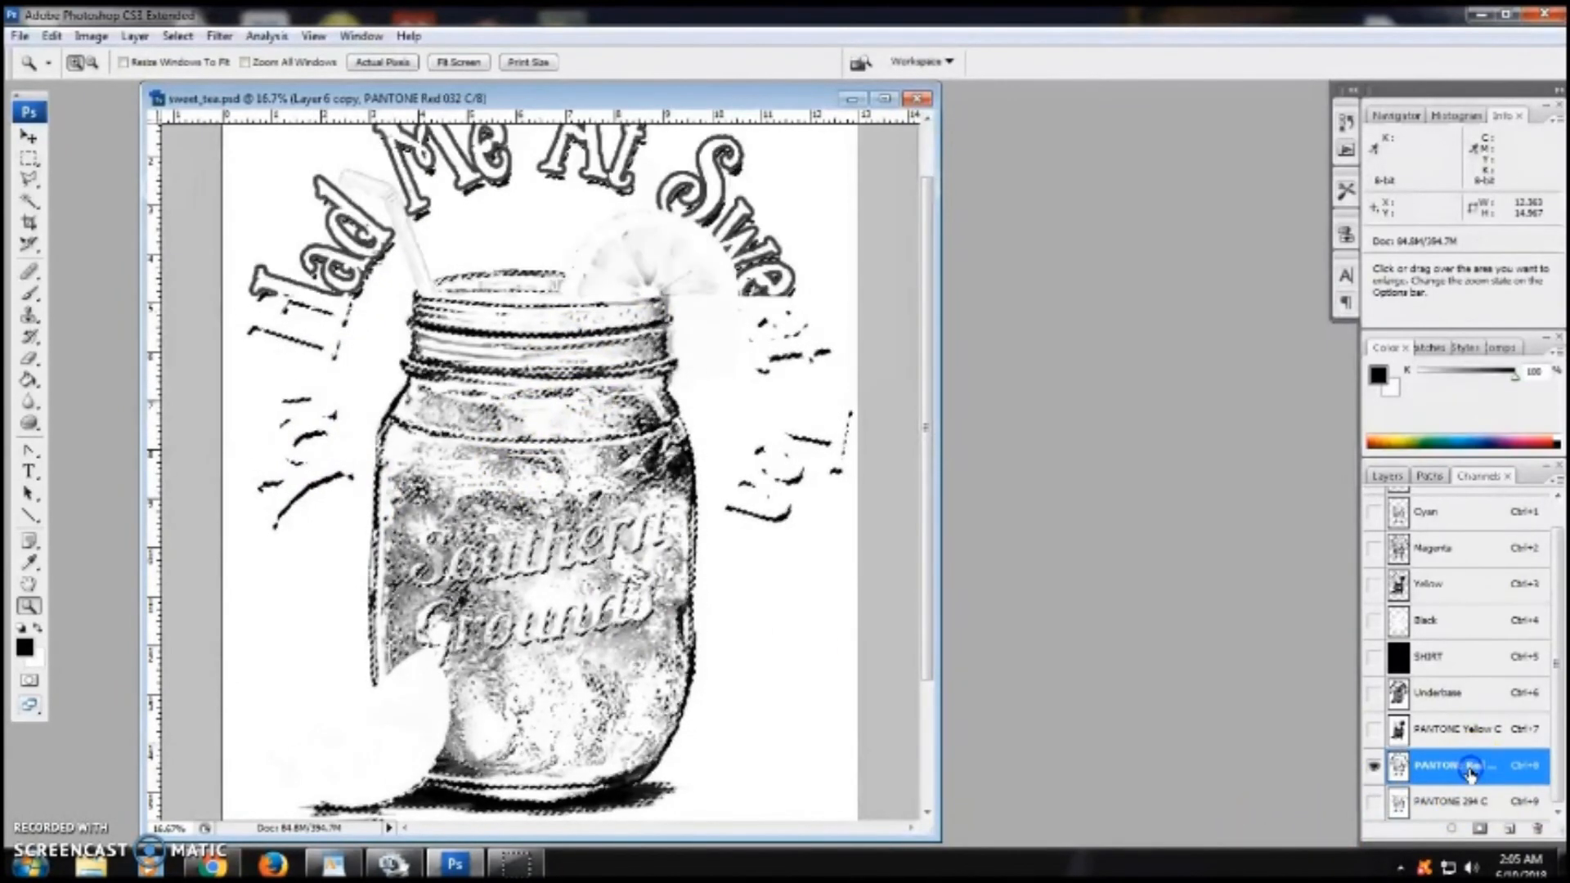
pyautogui.click(1374, 659)
pyautogui.moveTo(236, 373); pyautogui.dragTo(374, 553)
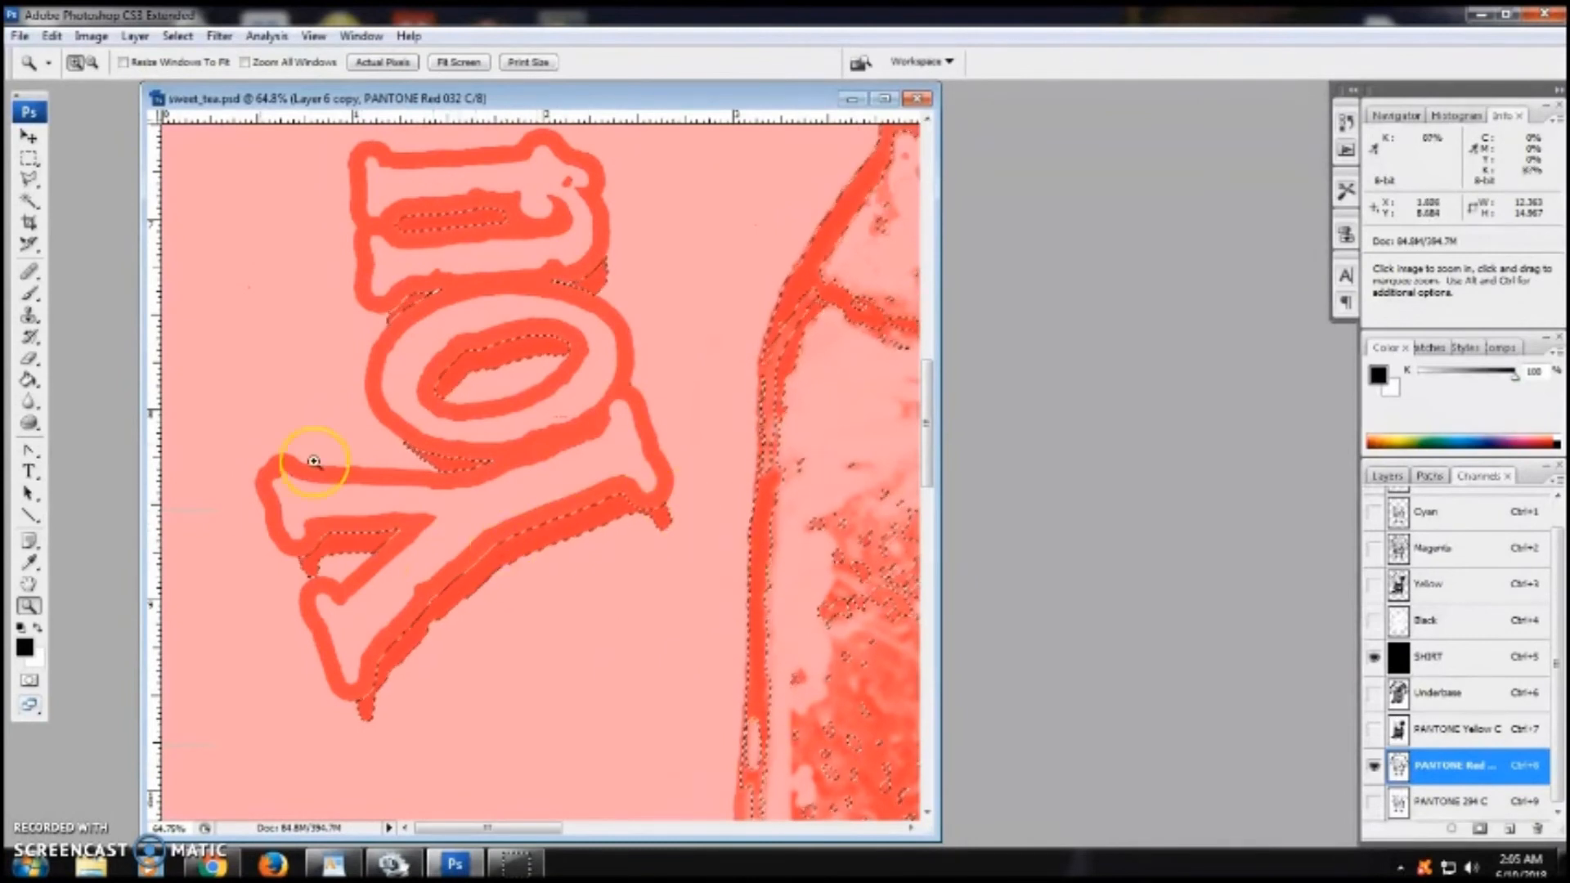
pyautogui.click(29, 358)
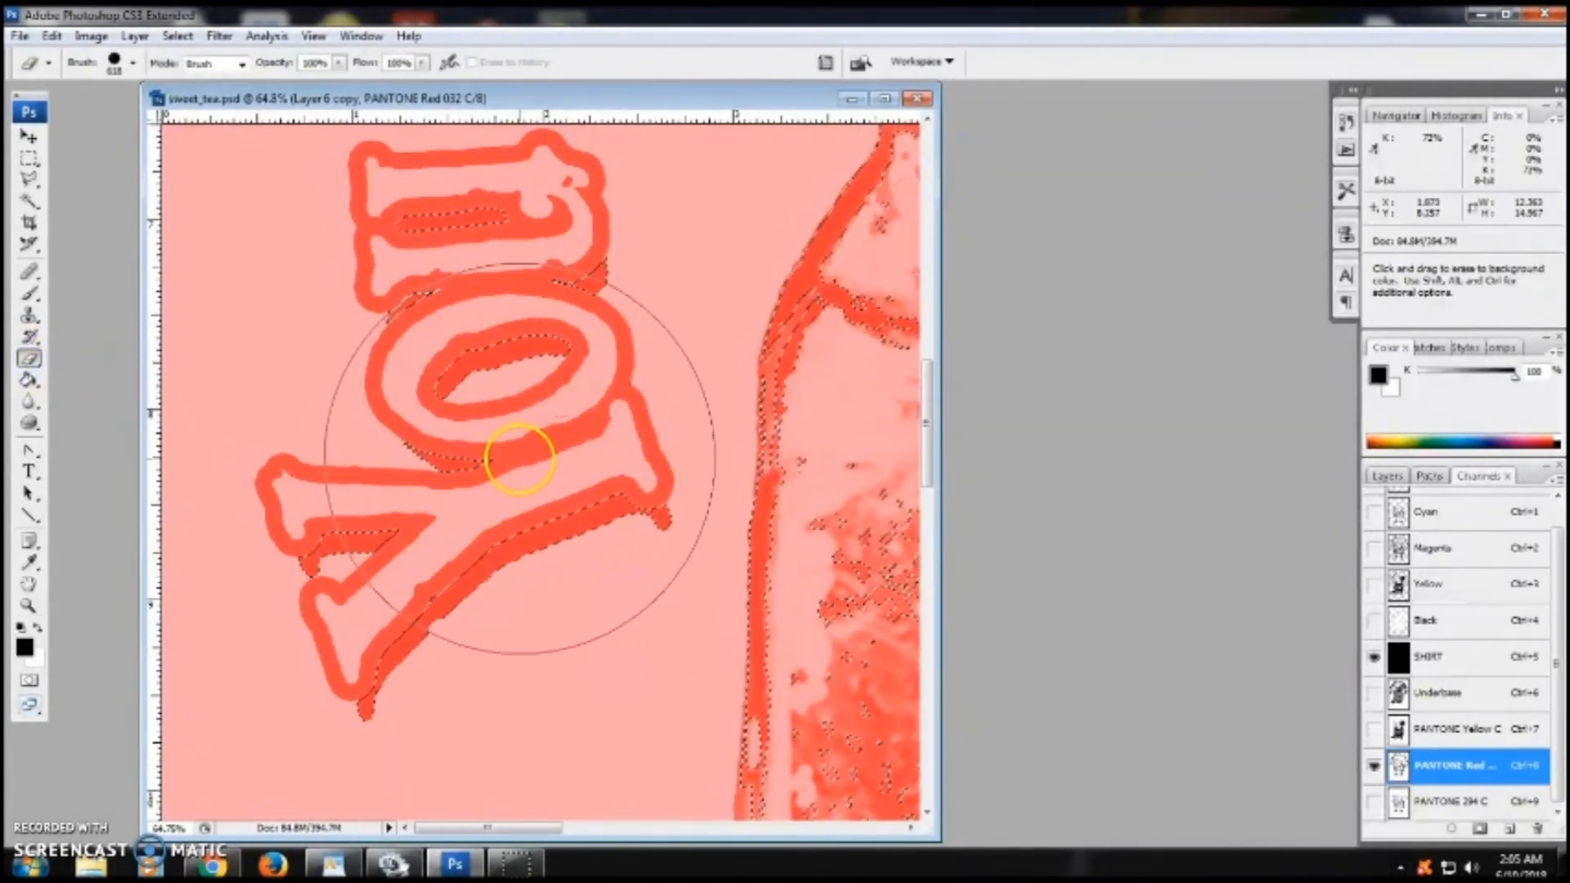
pyautogui.moveTo(519, 460); pyautogui.dragTo(534, 486)
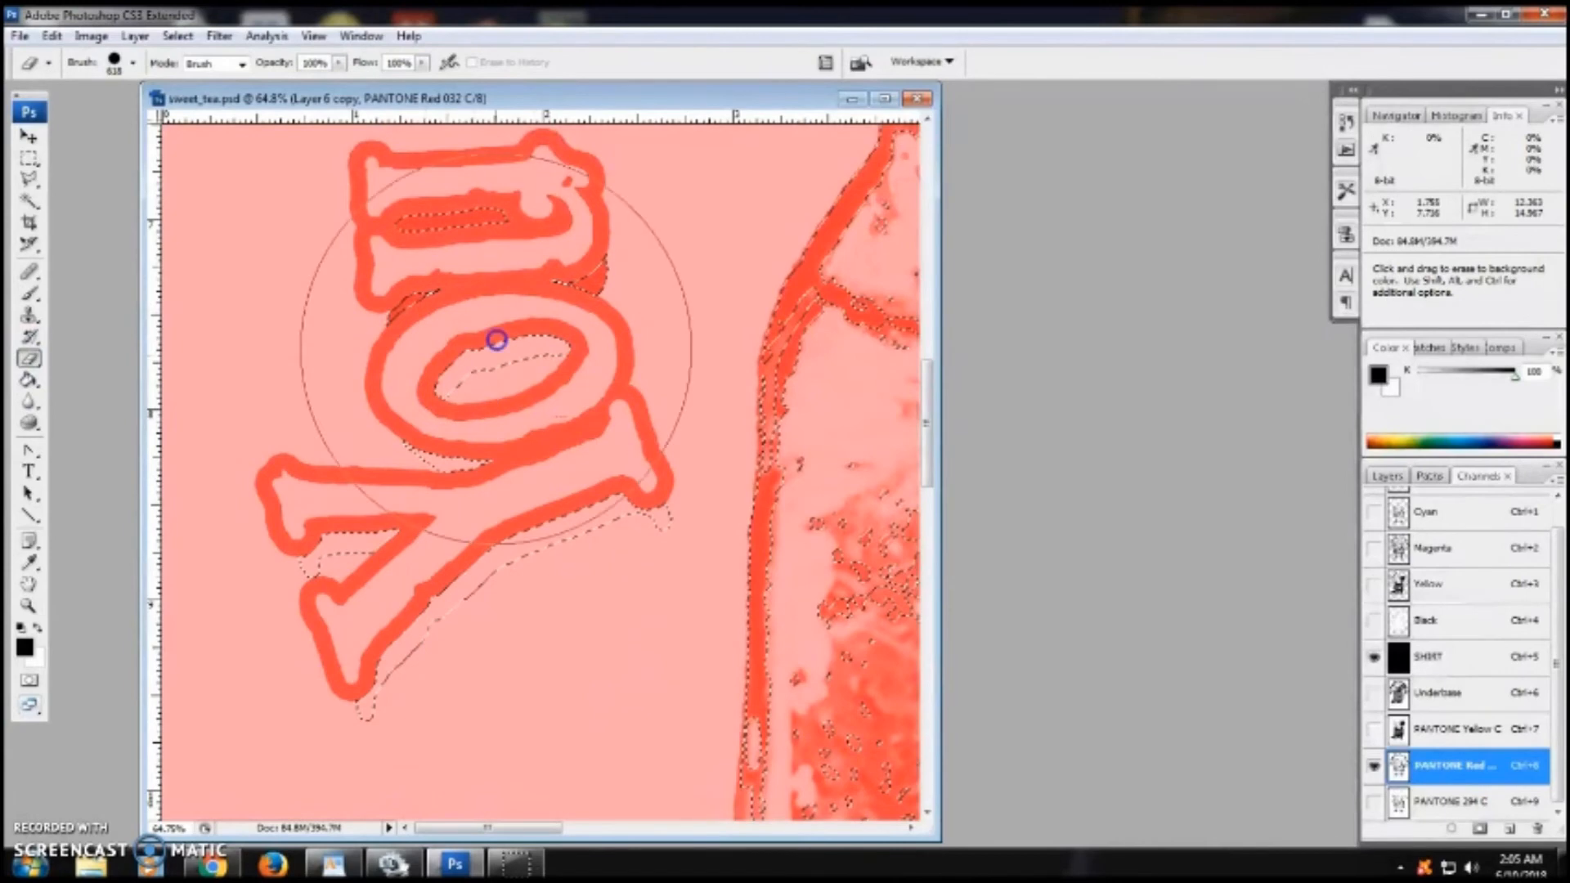
pyautogui.moveTo(922, 395); pyautogui.dragTo(931, 316)
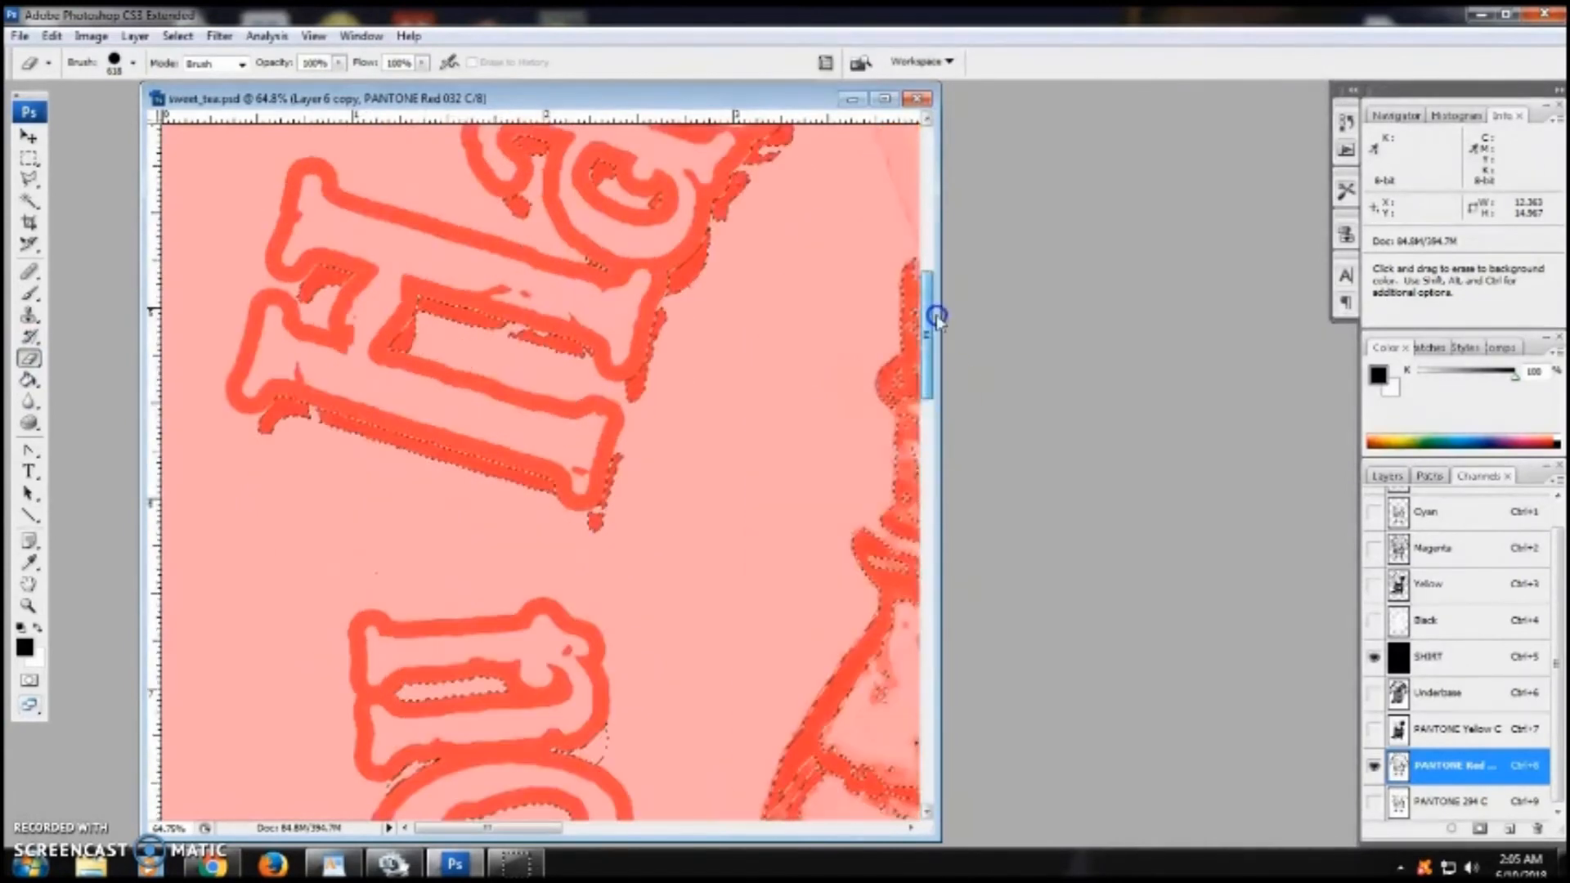
pyautogui.moveTo(920, 378); pyautogui.dragTo(939, 308)
pyautogui.moveTo(671, 420)
pyautogui.mouseDown()
pyautogui.moveTo(554, 306)
pyautogui.moveTo(555, 537)
pyautogui.moveTo(587, 713)
pyautogui.moveTo(483, 786)
pyautogui.moveTo(497, 754)
pyautogui.mouseUp()
pyautogui.moveTo(508, 828); pyautogui.dragTo(587, 830)
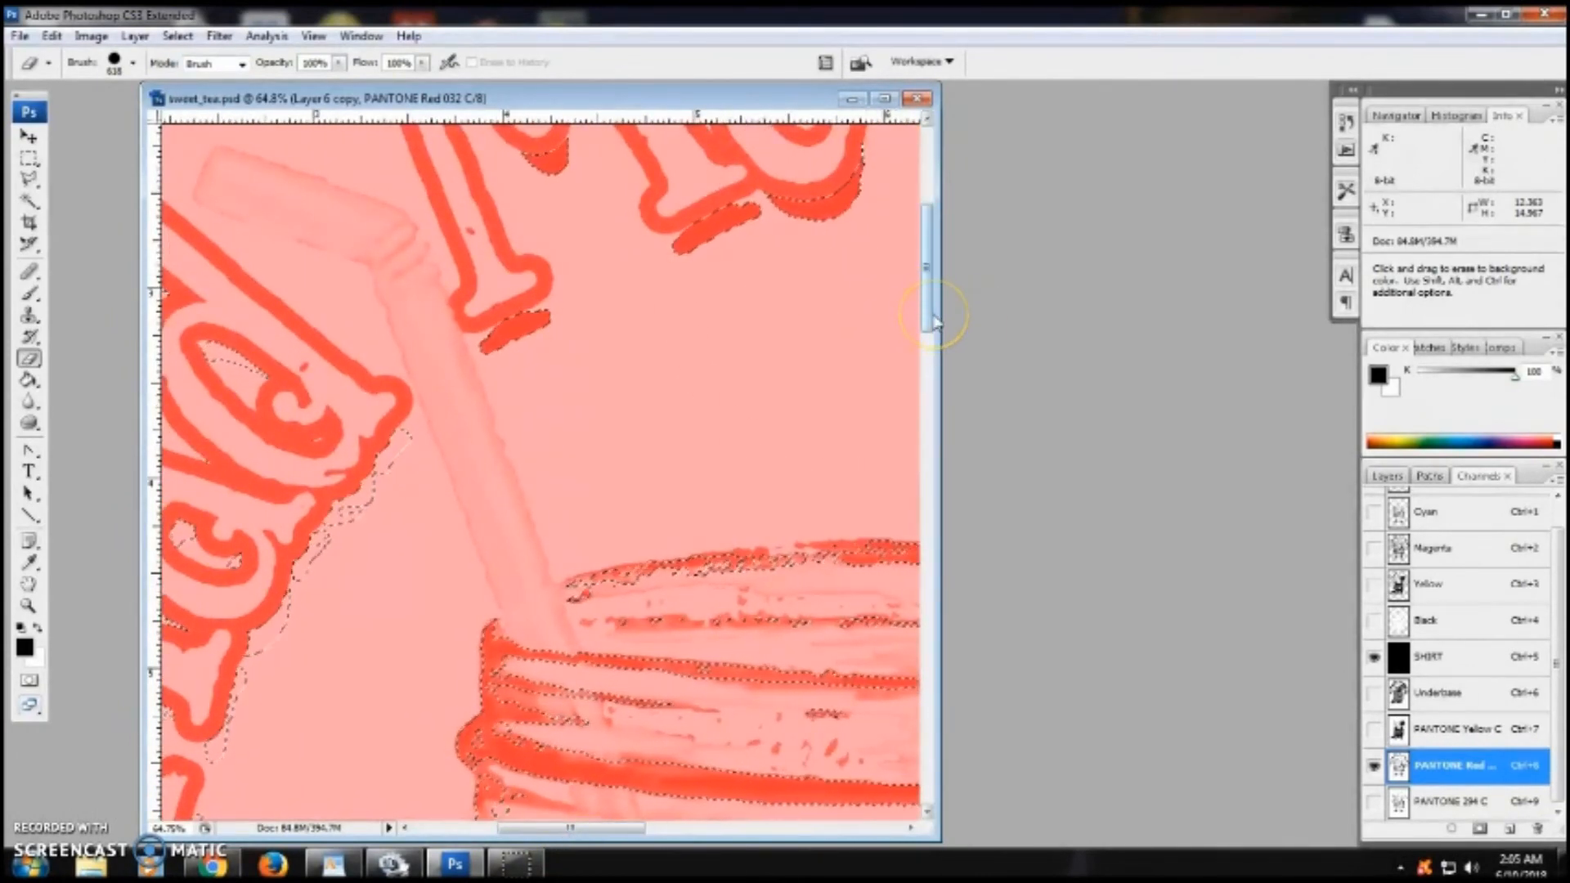
# - Zoom out and show the PANTONE 294 C channel to preview all colors together
pyautogui.hotkey('ctrl', '-')
pyautogui.hotkey('ctrl', '-')
pyautogui.hotkey('ctrl', '-')
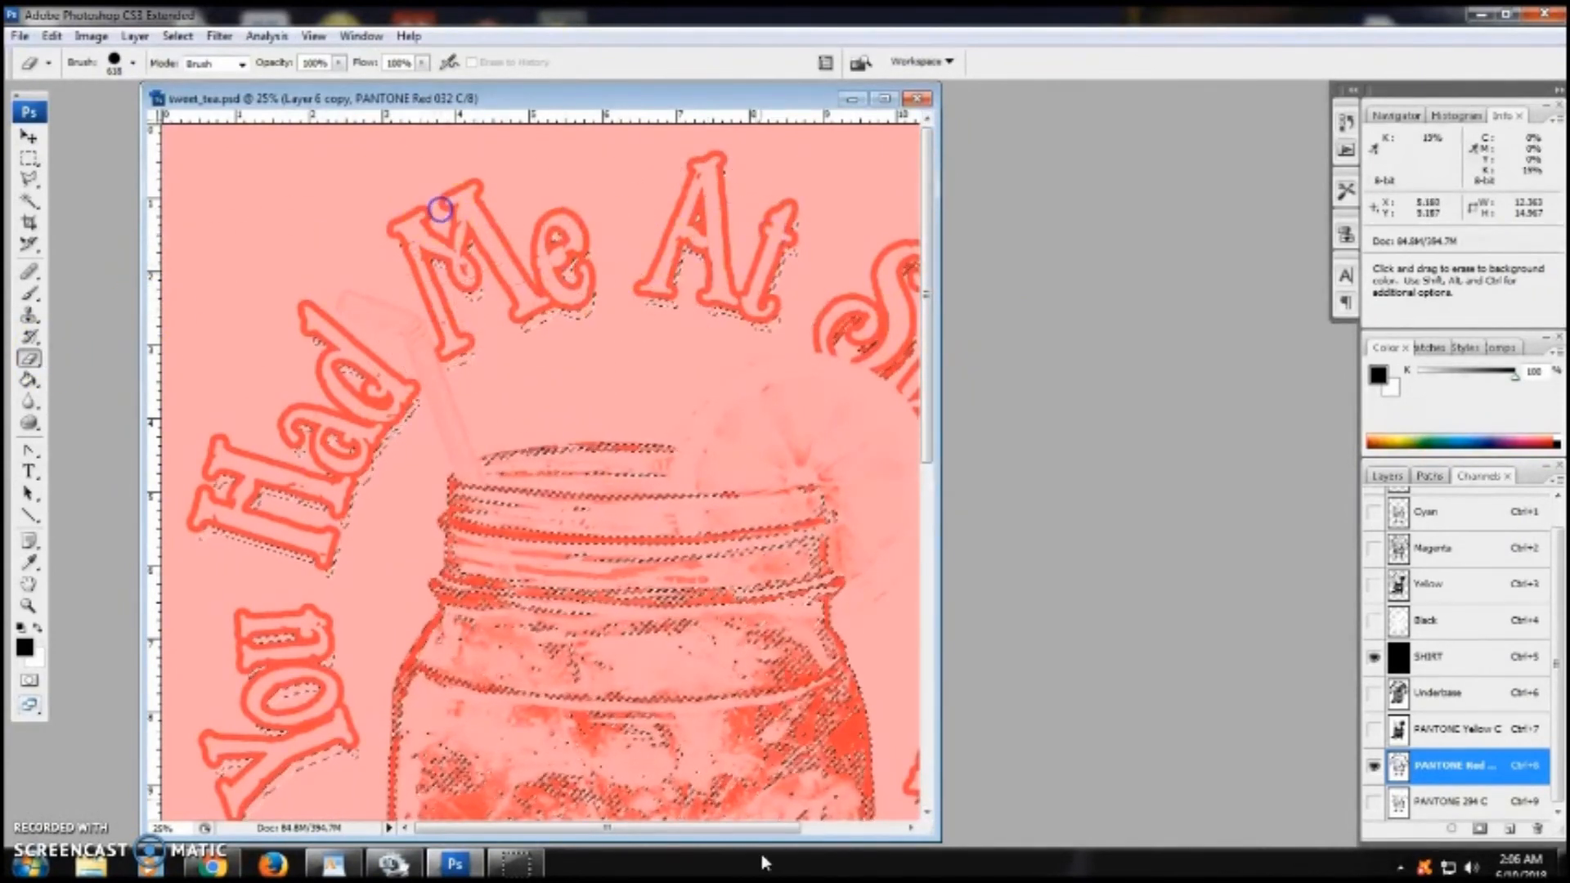
pyautogui.moveTo(730, 827); pyautogui.dragTo(856, 828)
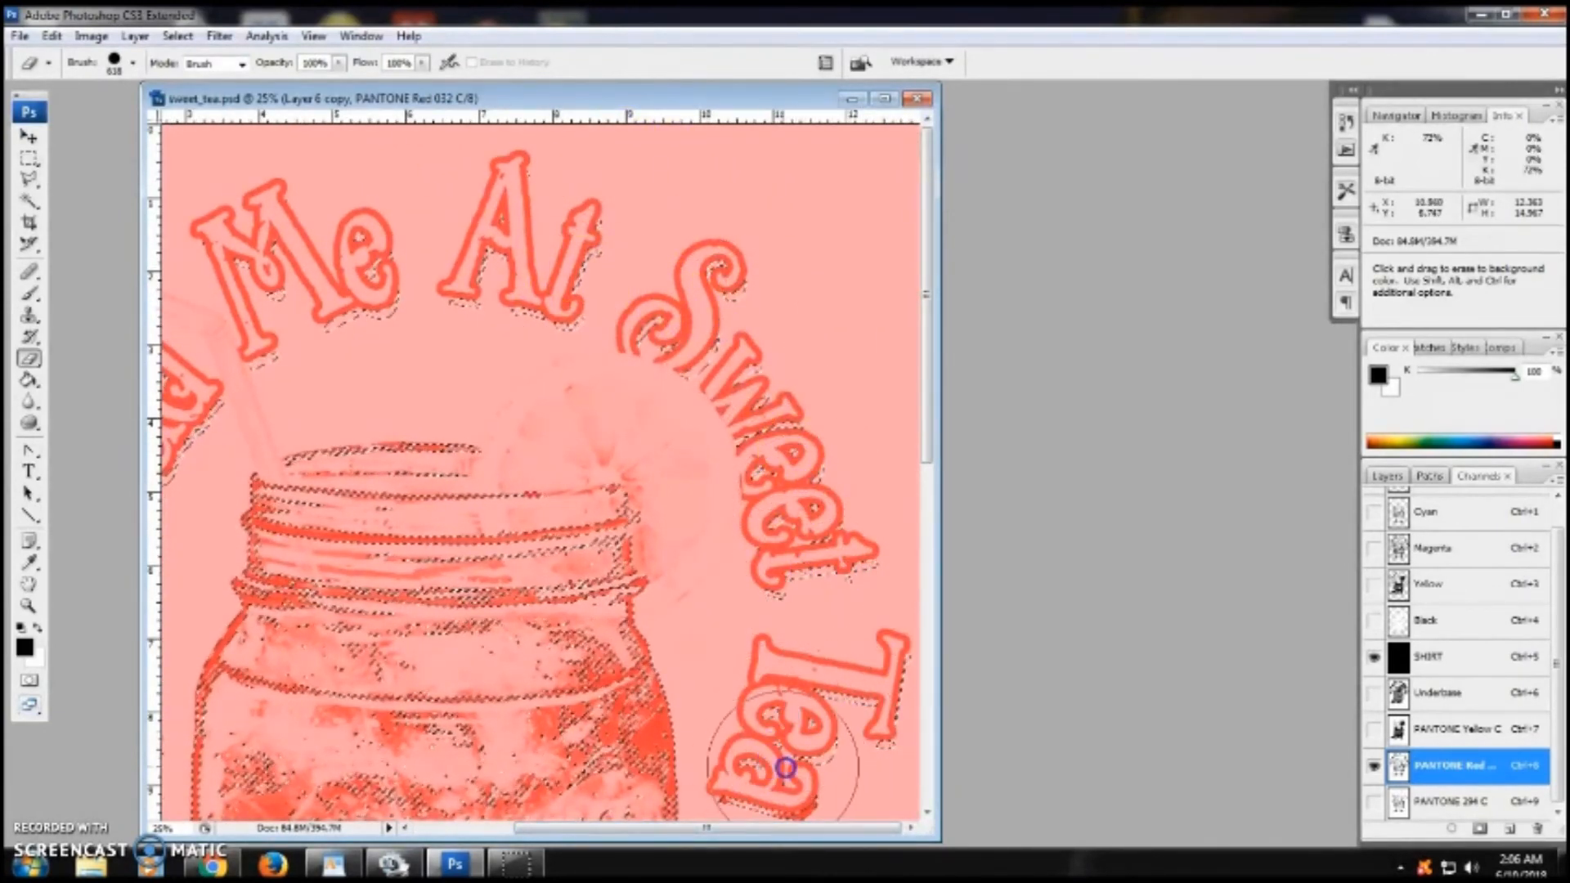
pyautogui.moveTo(927, 406); pyautogui.dragTo(926, 594)
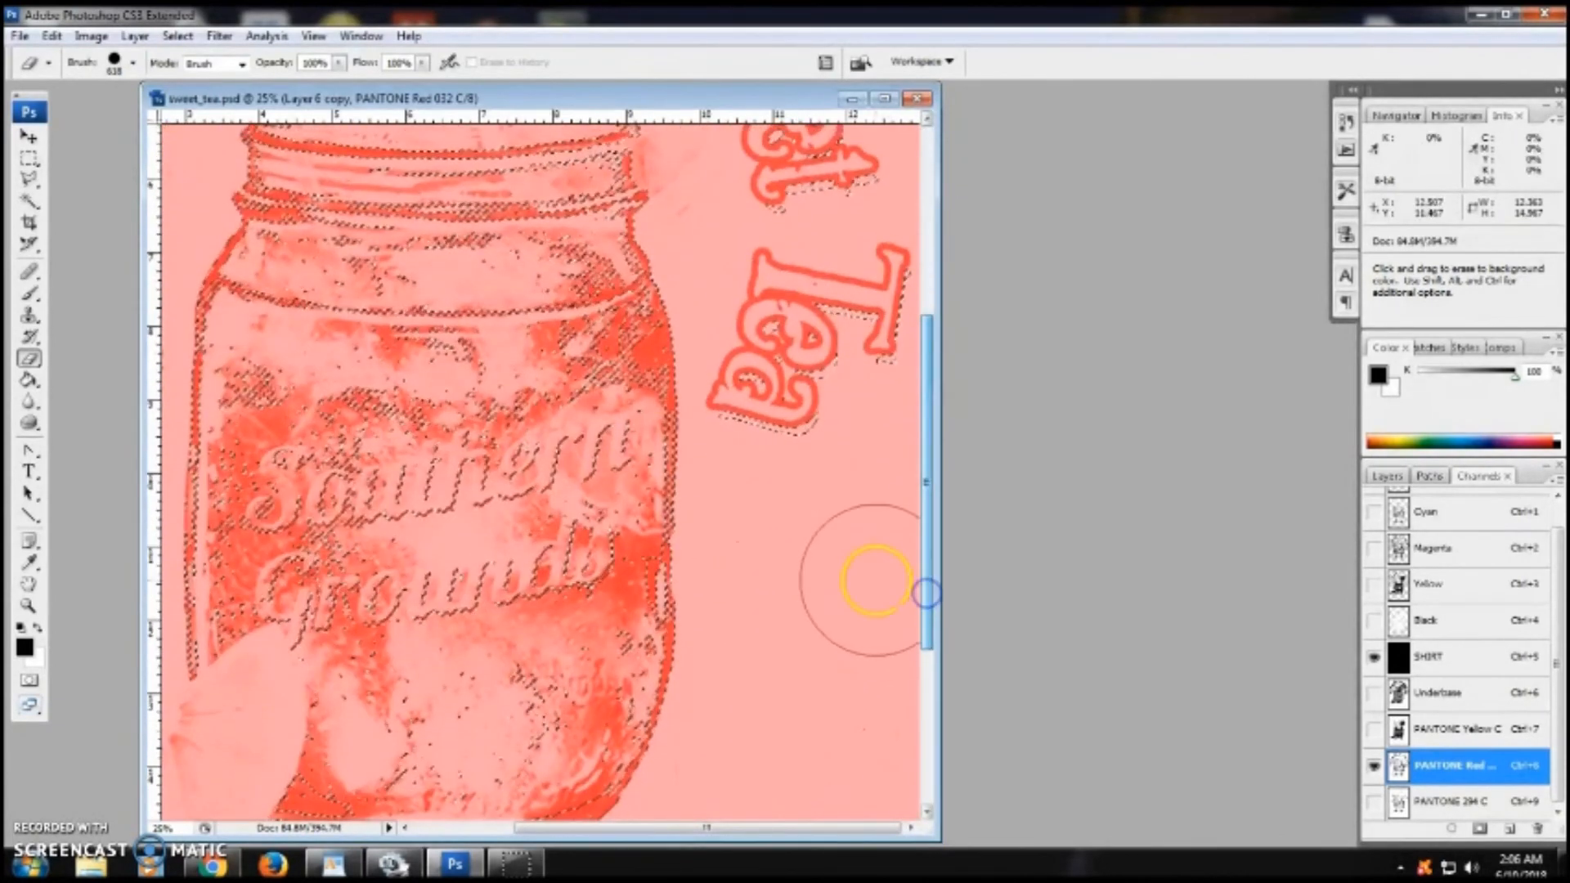
pyautogui.hotkey('ctrl', '-')
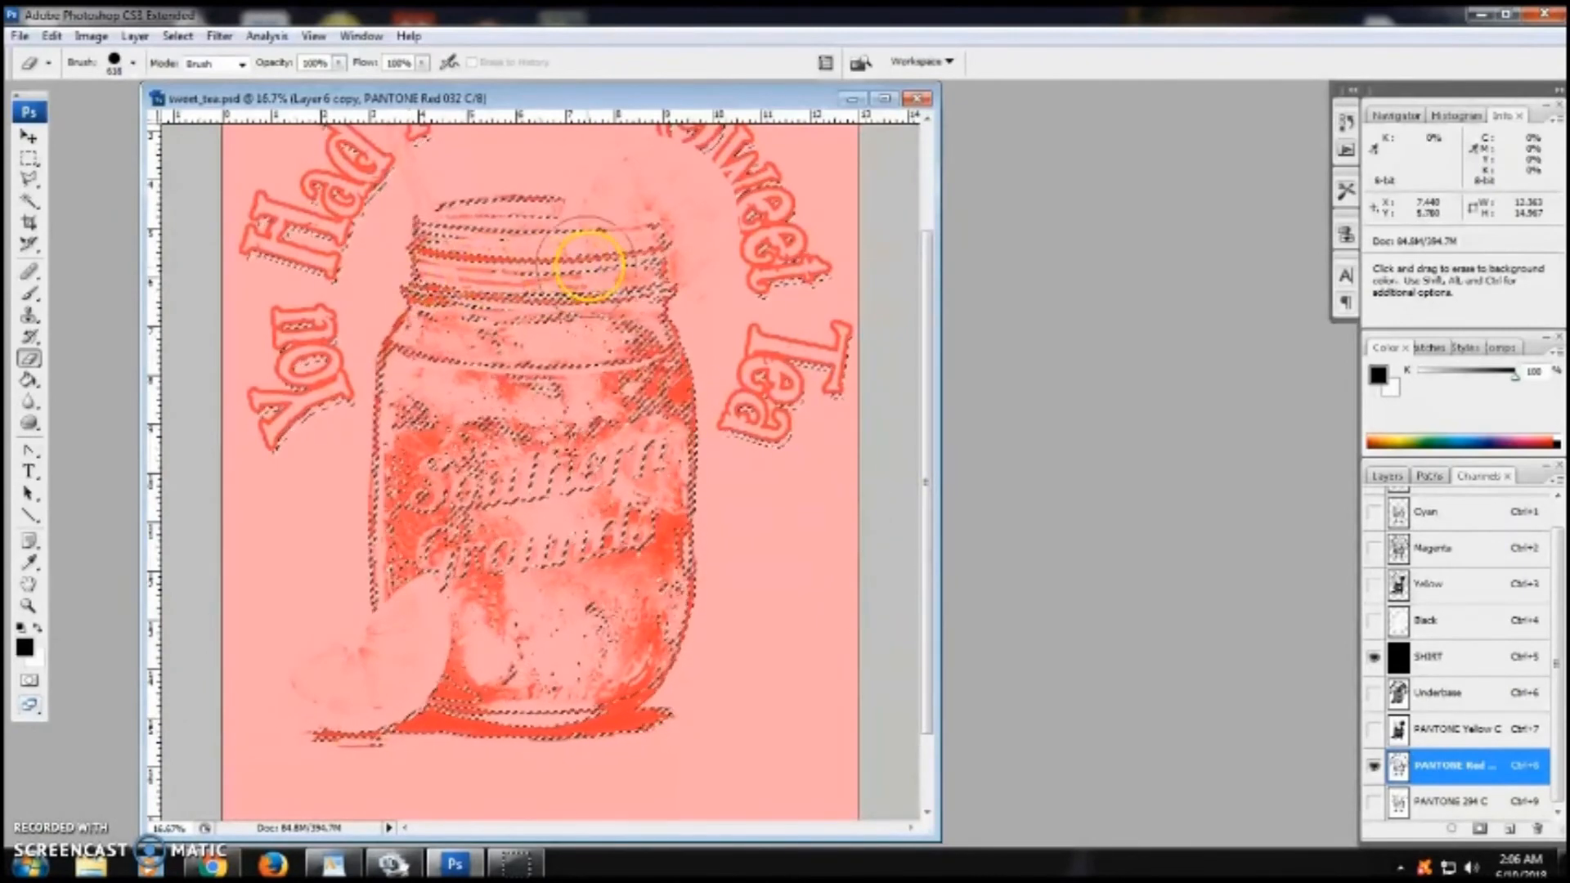
pyautogui.click(1375, 803)
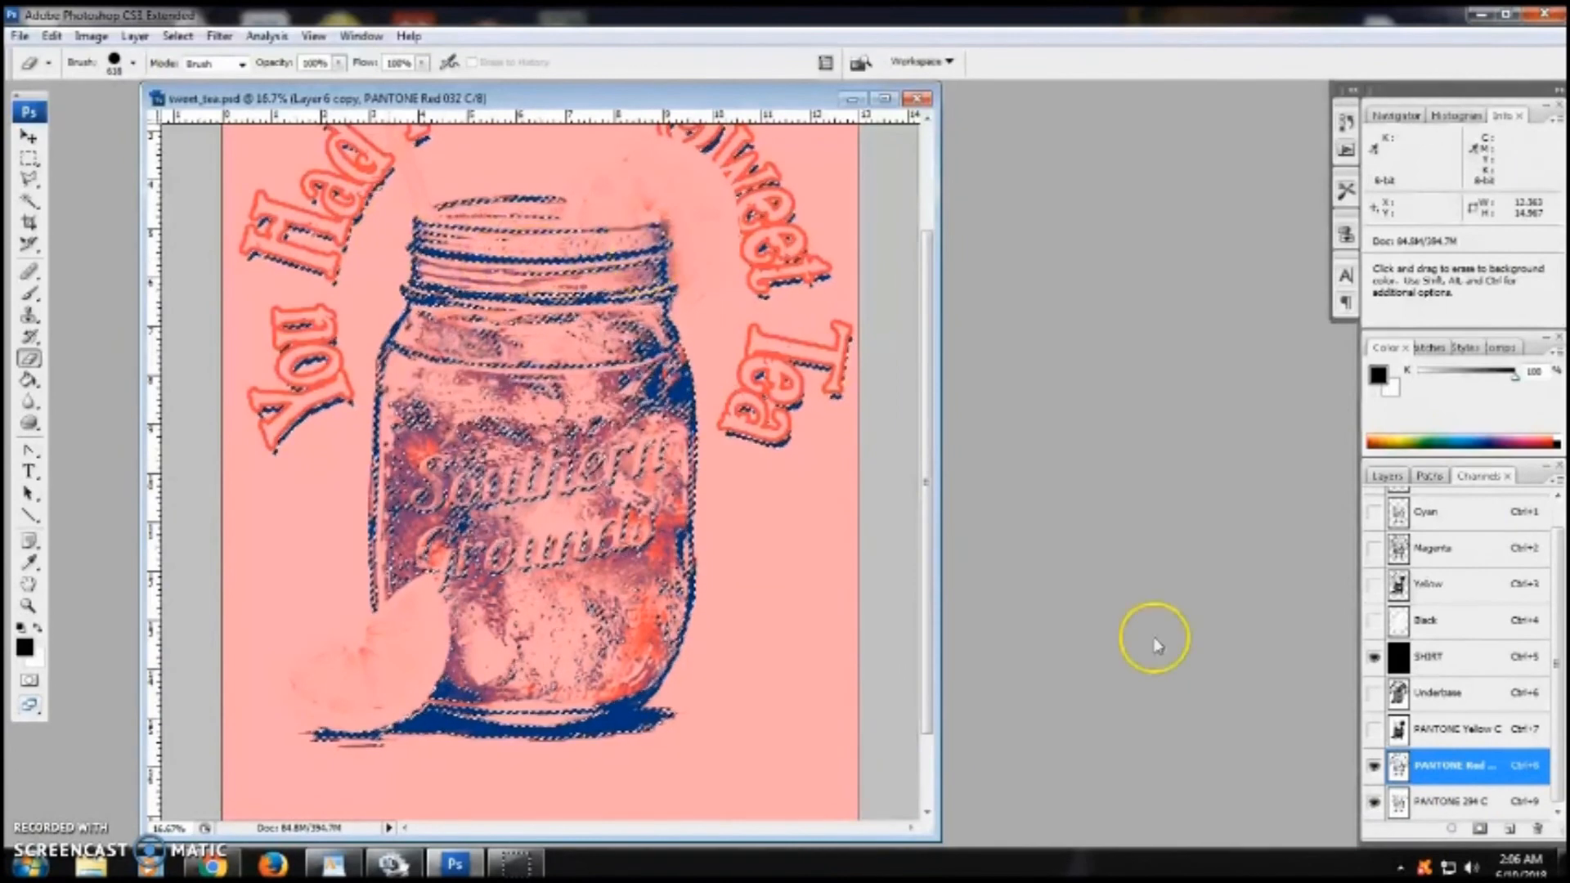
# - Hide the PANTONE 294 C channel, erase stray PANTONE Red 032 C areas in the jar and lemon inside the selection, then deselect
pyautogui.click(1374, 802)
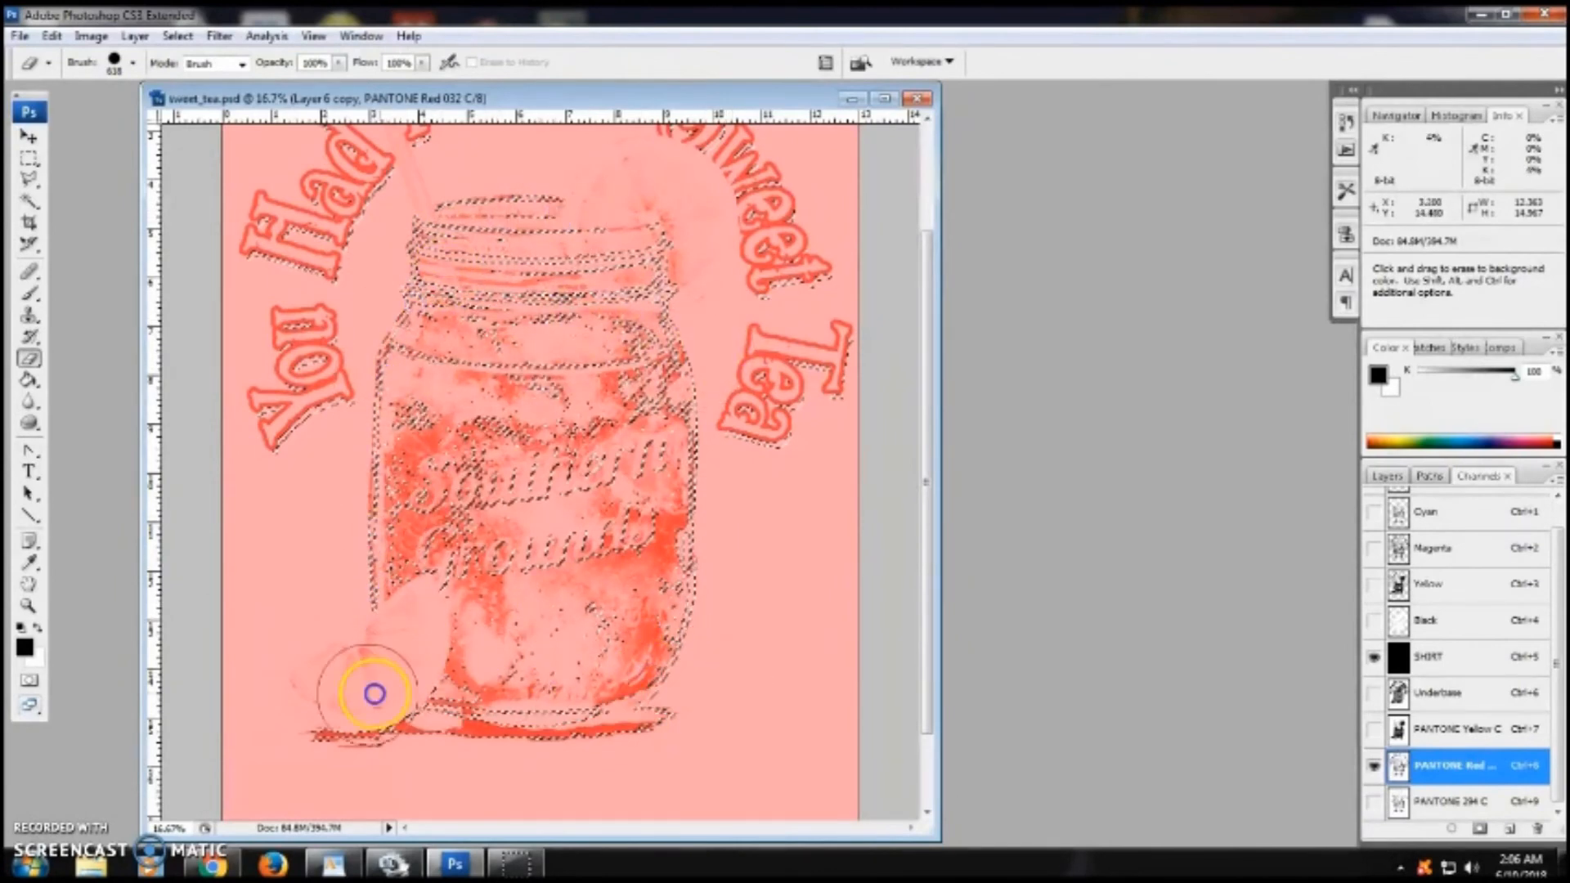
pyautogui.moveTo(694, 735)
pyautogui.mouseDown()
pyautogui.moveTo(392, 729)
pyautogui.moveTo(728, 728)
pyautogui.moveTo(378, 739)
pyautogui.moveTo(623, 663)
pyautogui.moveTo(684, 459)
pyautogui.moveTo(597, 171)
pyautogui.moveTo(392, 408)
pyautogui.moveTo(561, 746)
pyautogui.moveTo(646, 704)
pyautogui.mouseUp()
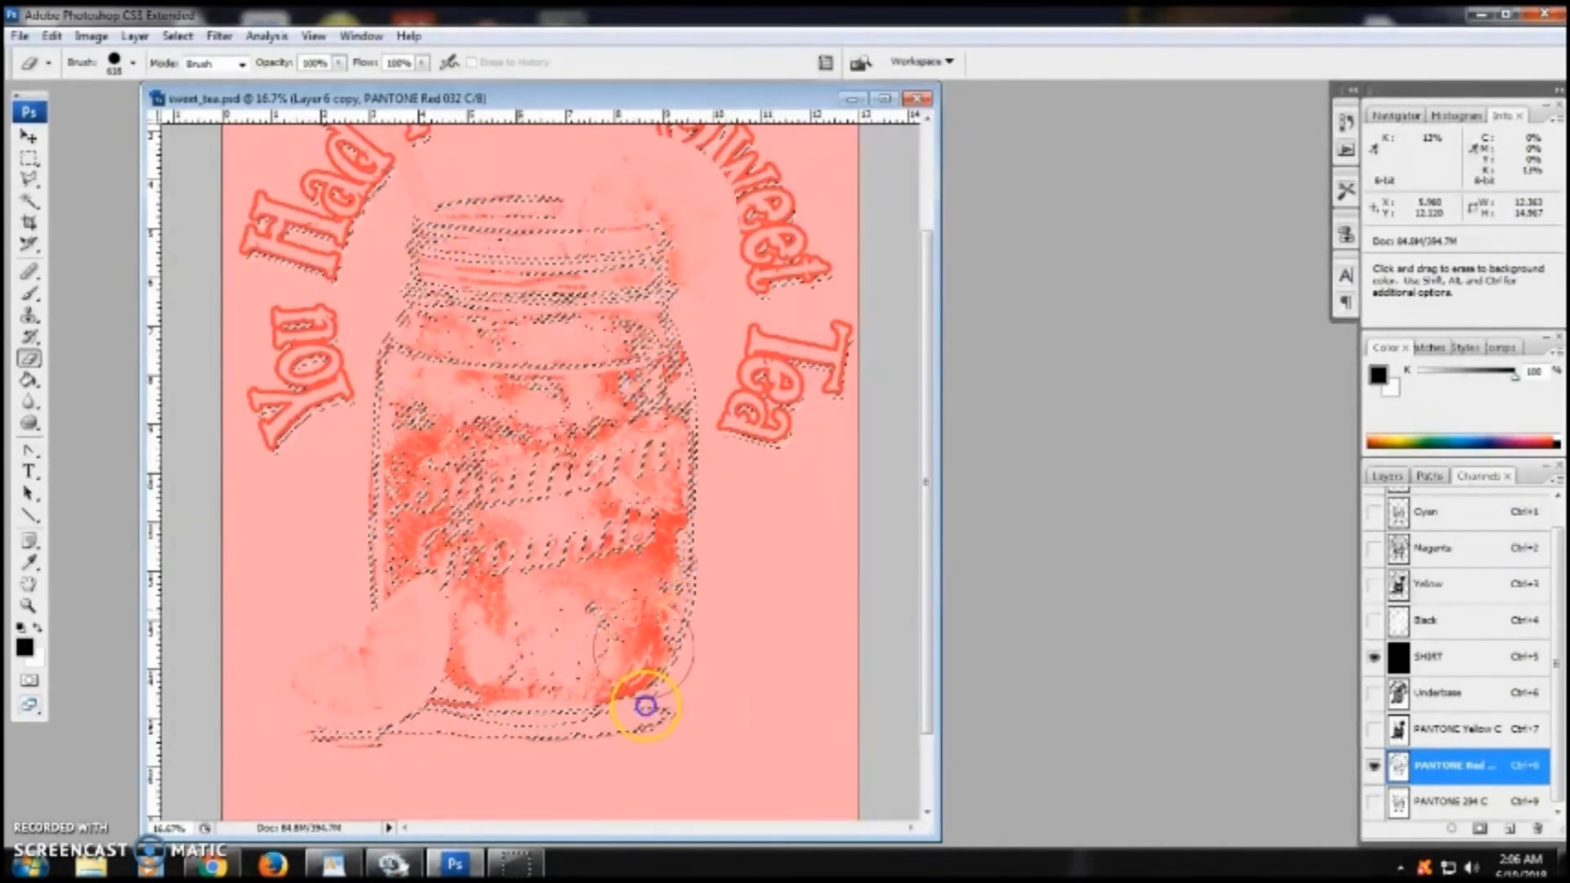
pyautogui.moveTo(738, 449)
pyautogui.mouseDown()
pyautogui.moveTo(813, 624)
pyautogui.moveTo(809, 676)
pyautogui.moveTo(596, 371)
pyautogui.moveTo(638, 245)
pyautogui.mouseUp()
pyautogui.click(27, 173)
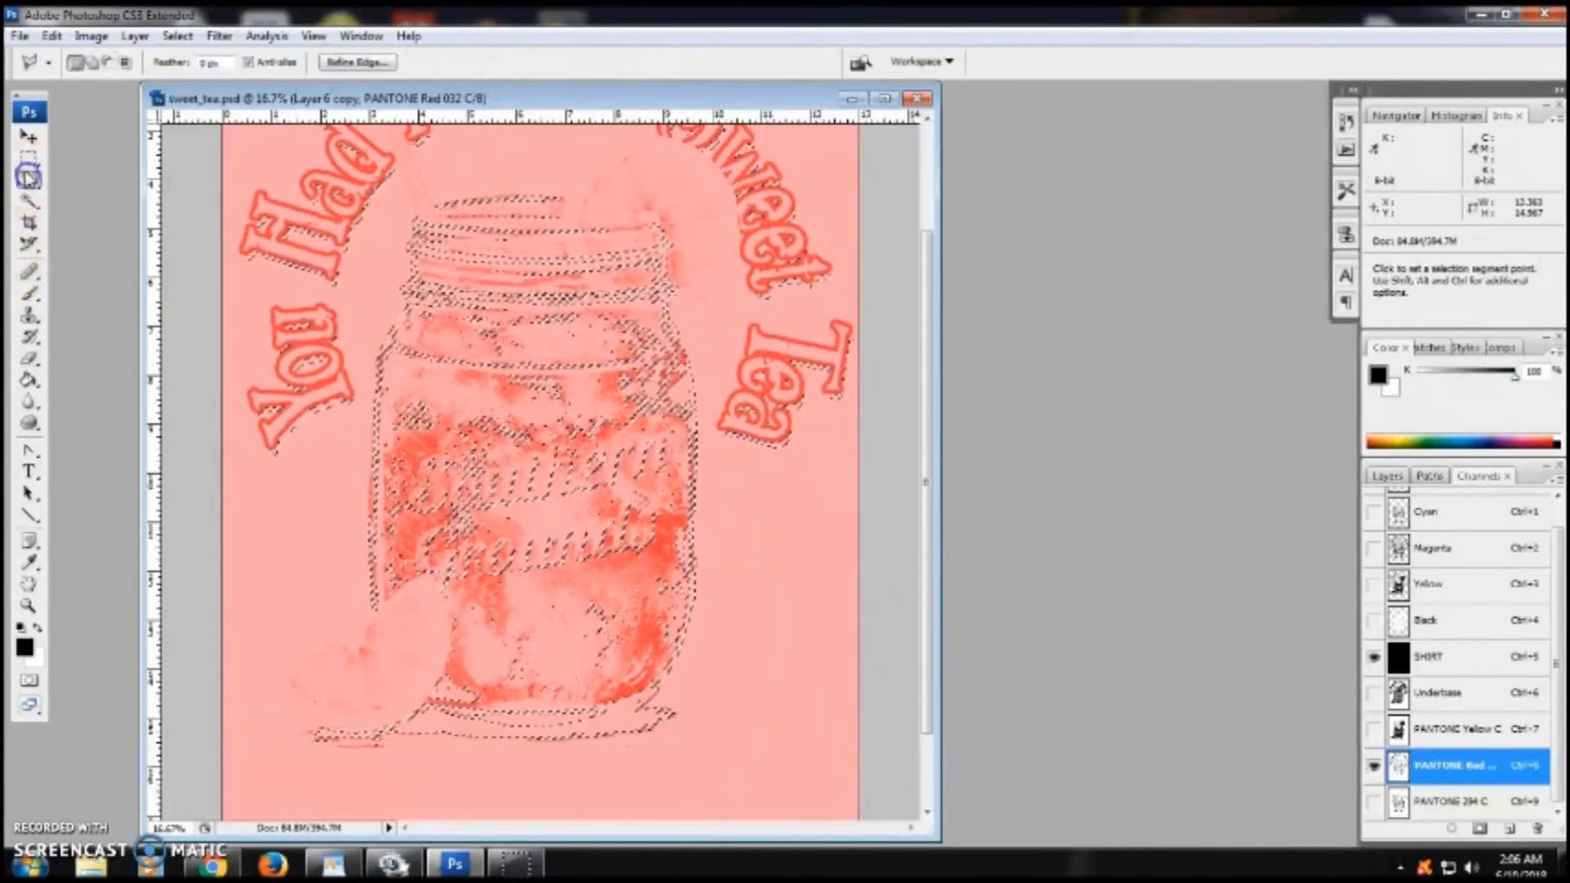
pyautogui.click(29, 158)
pyautogui.click(200, 435)
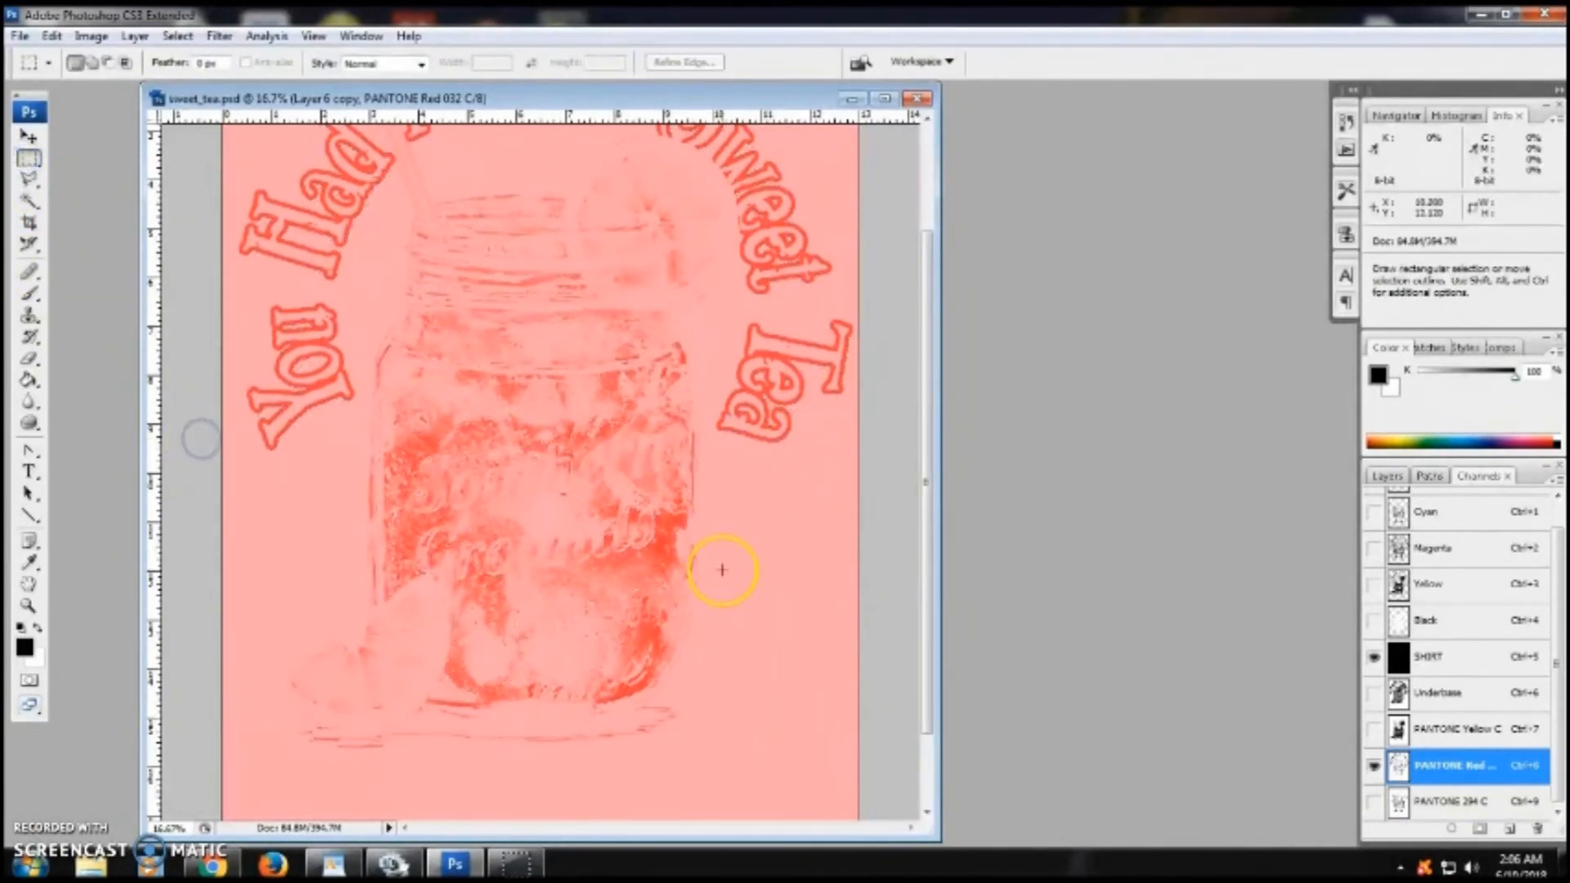
# - Show the Underbase, PANTONE Yellow C and PANTONE 294 C channels and zoom out to preview the full print
pyautogui.click(1374, 695)
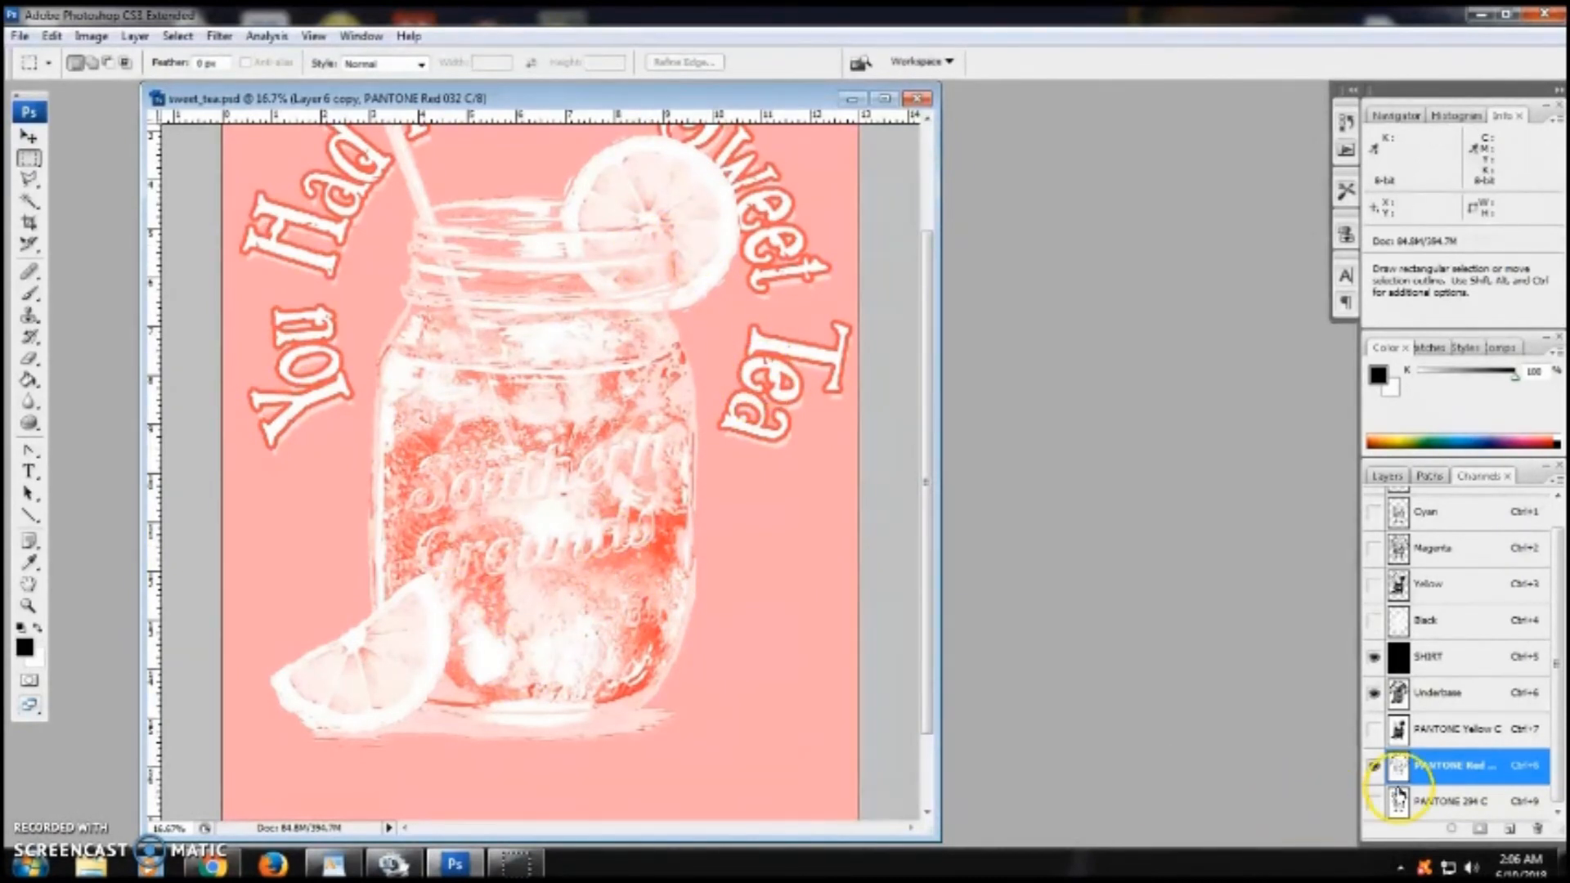
pyautogui.click(1374, 728)
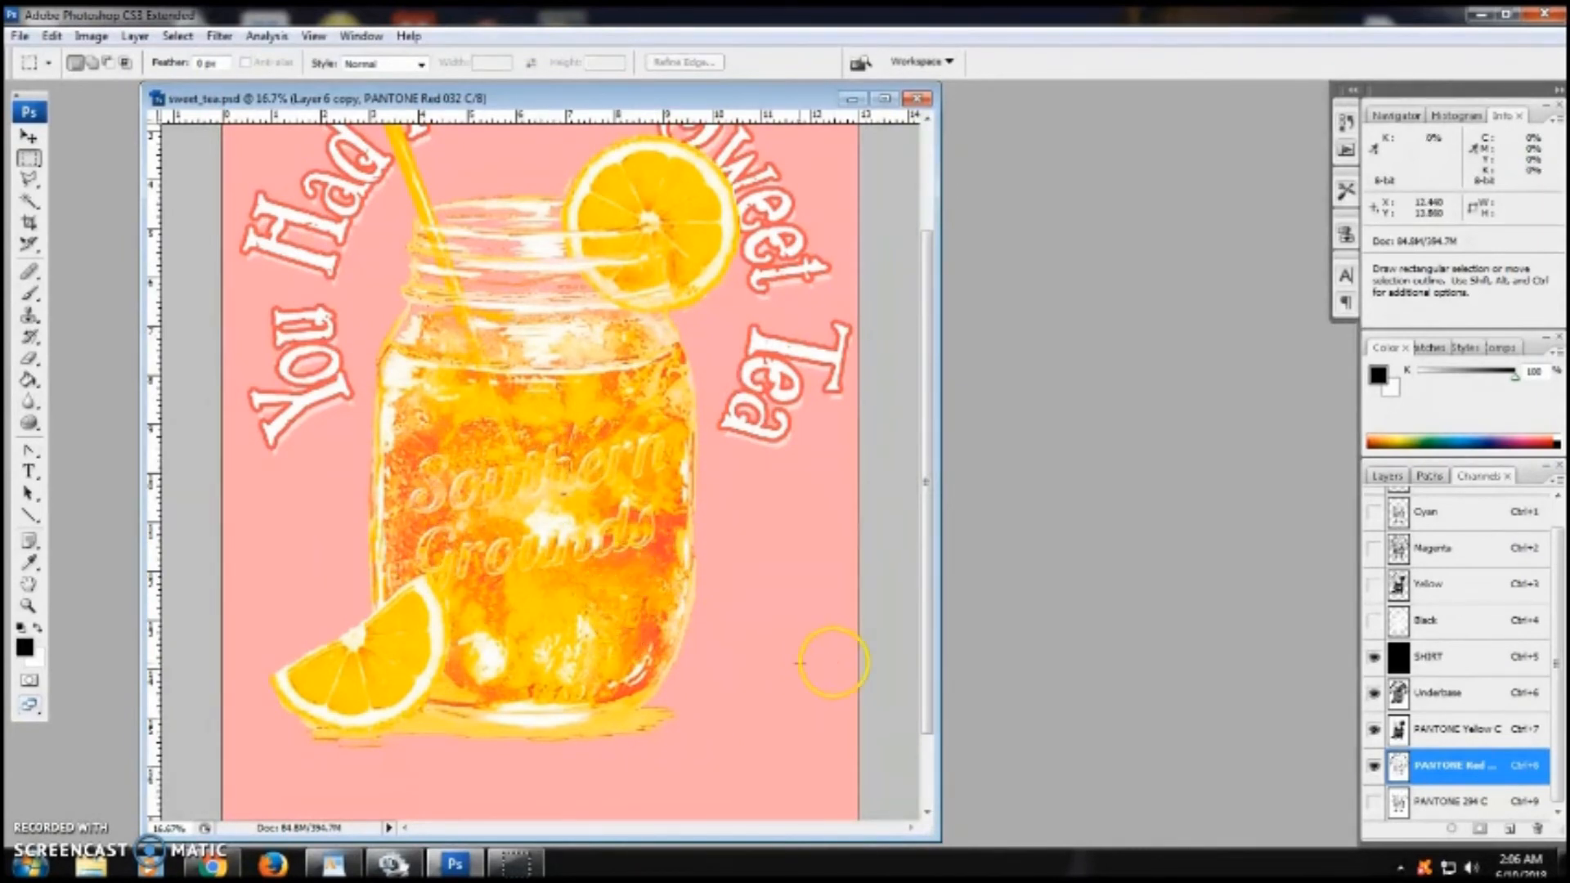
pyautogui.click(1374, 801)
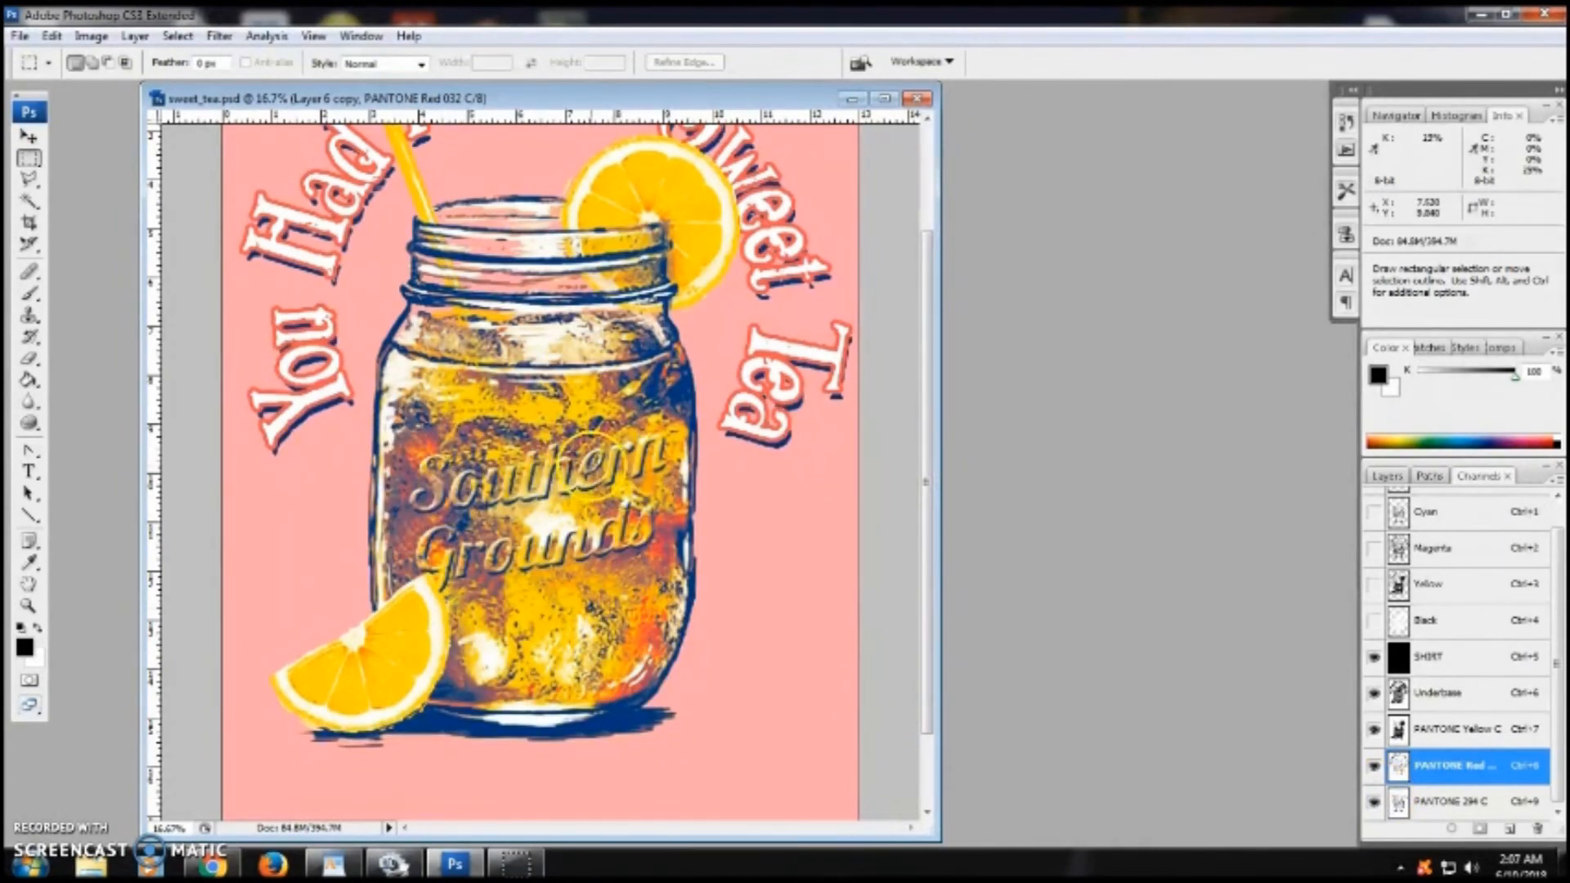
pyautogui.hotkey('ctrl', '-')
pyautogui.hotkey('ctrl', '-')
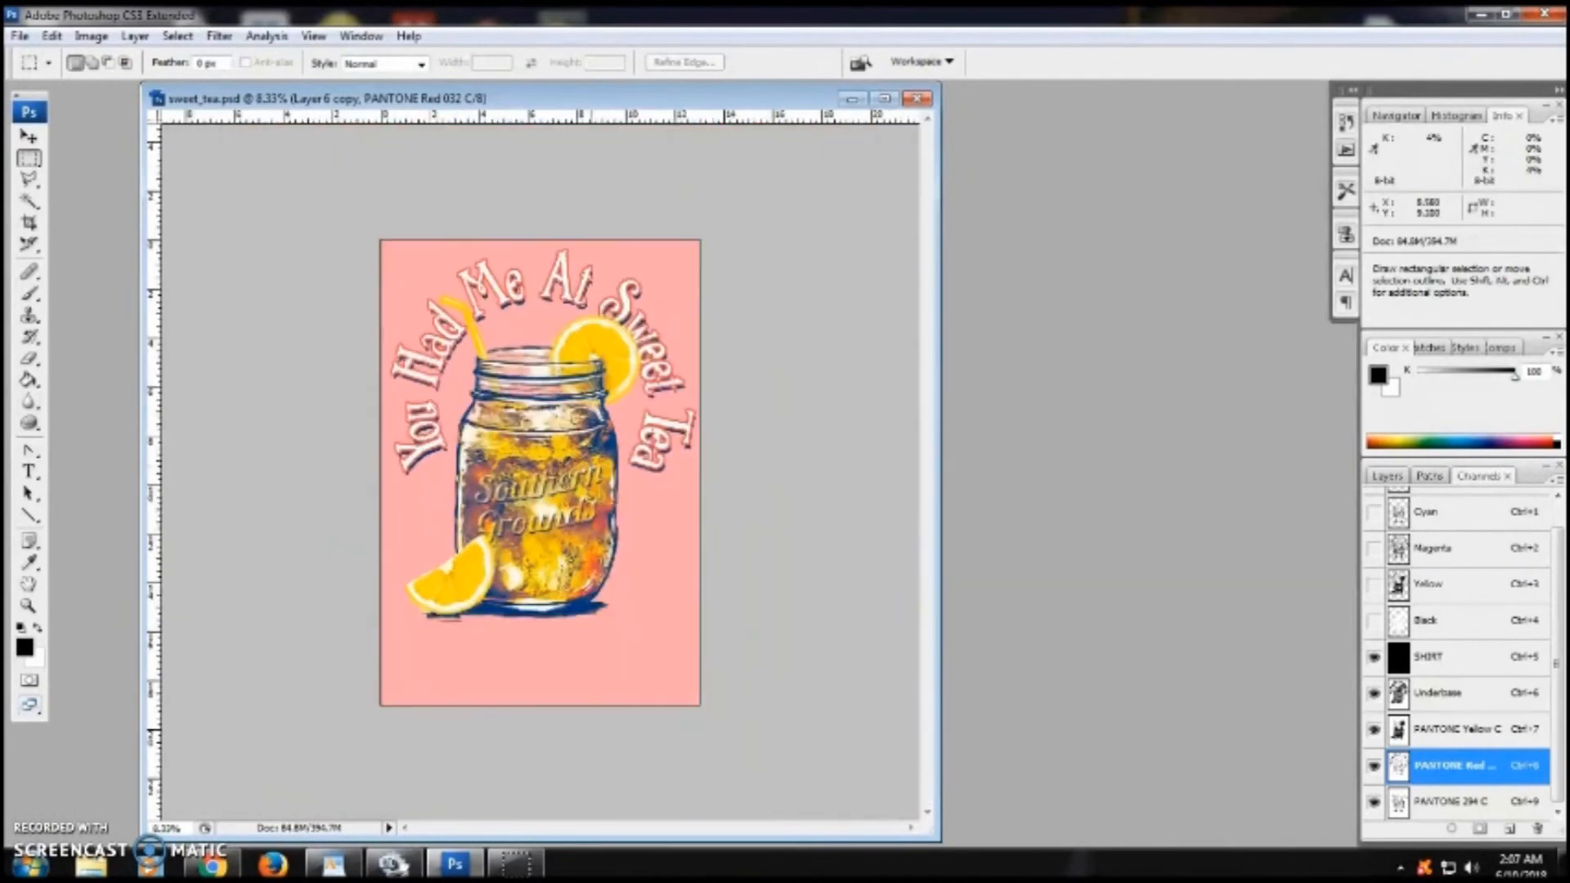
pyautogui.click(91, 36)
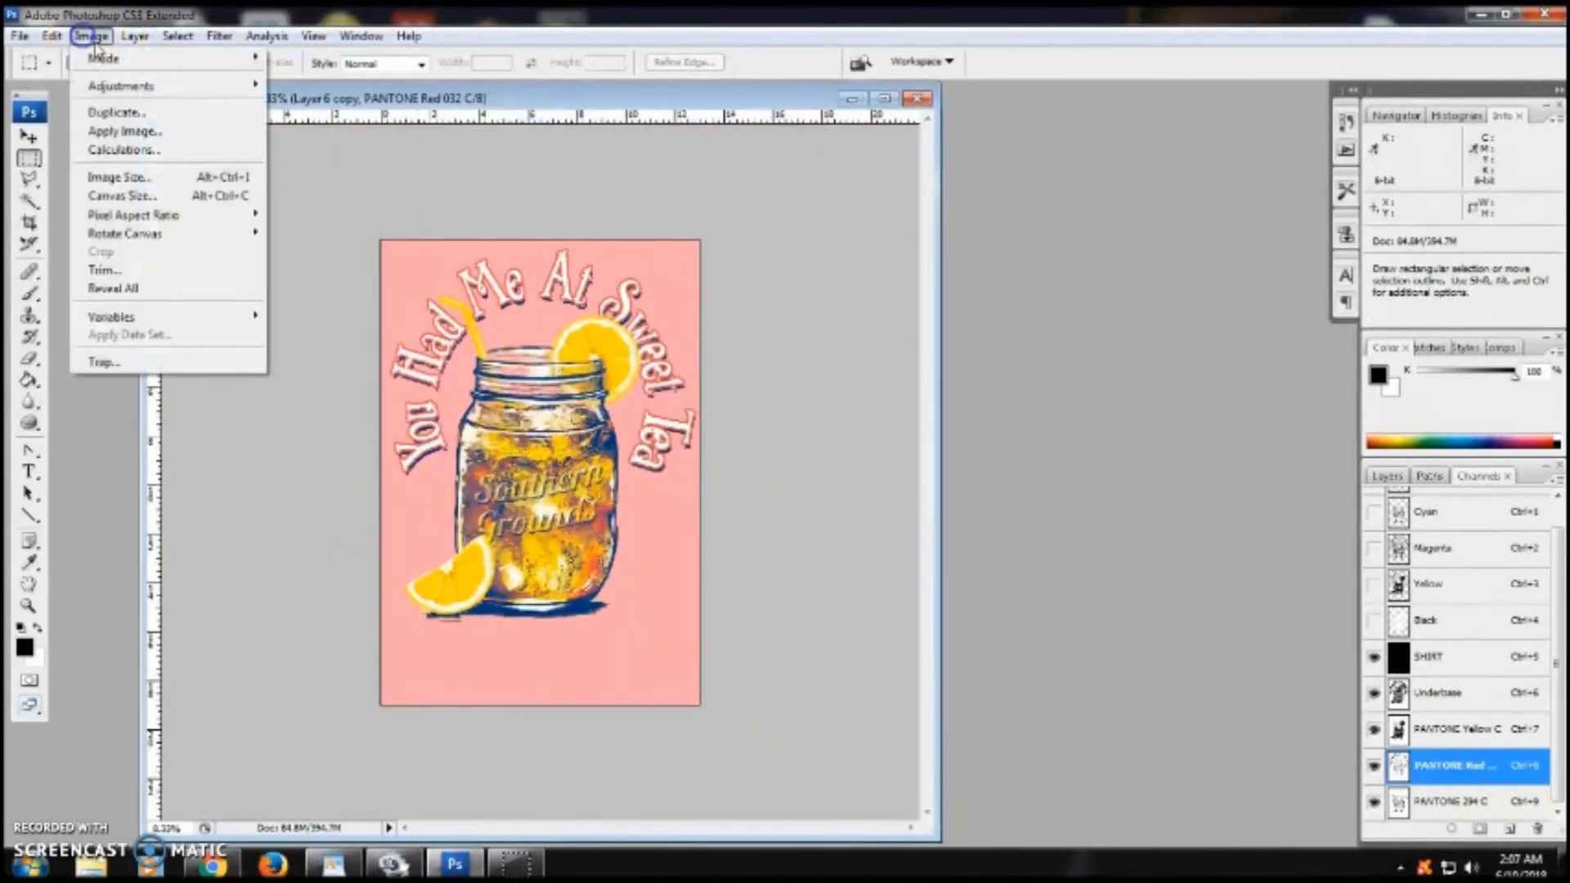
pyautogui.moveTo(105, 82)
pyautogui.click(430, 198)
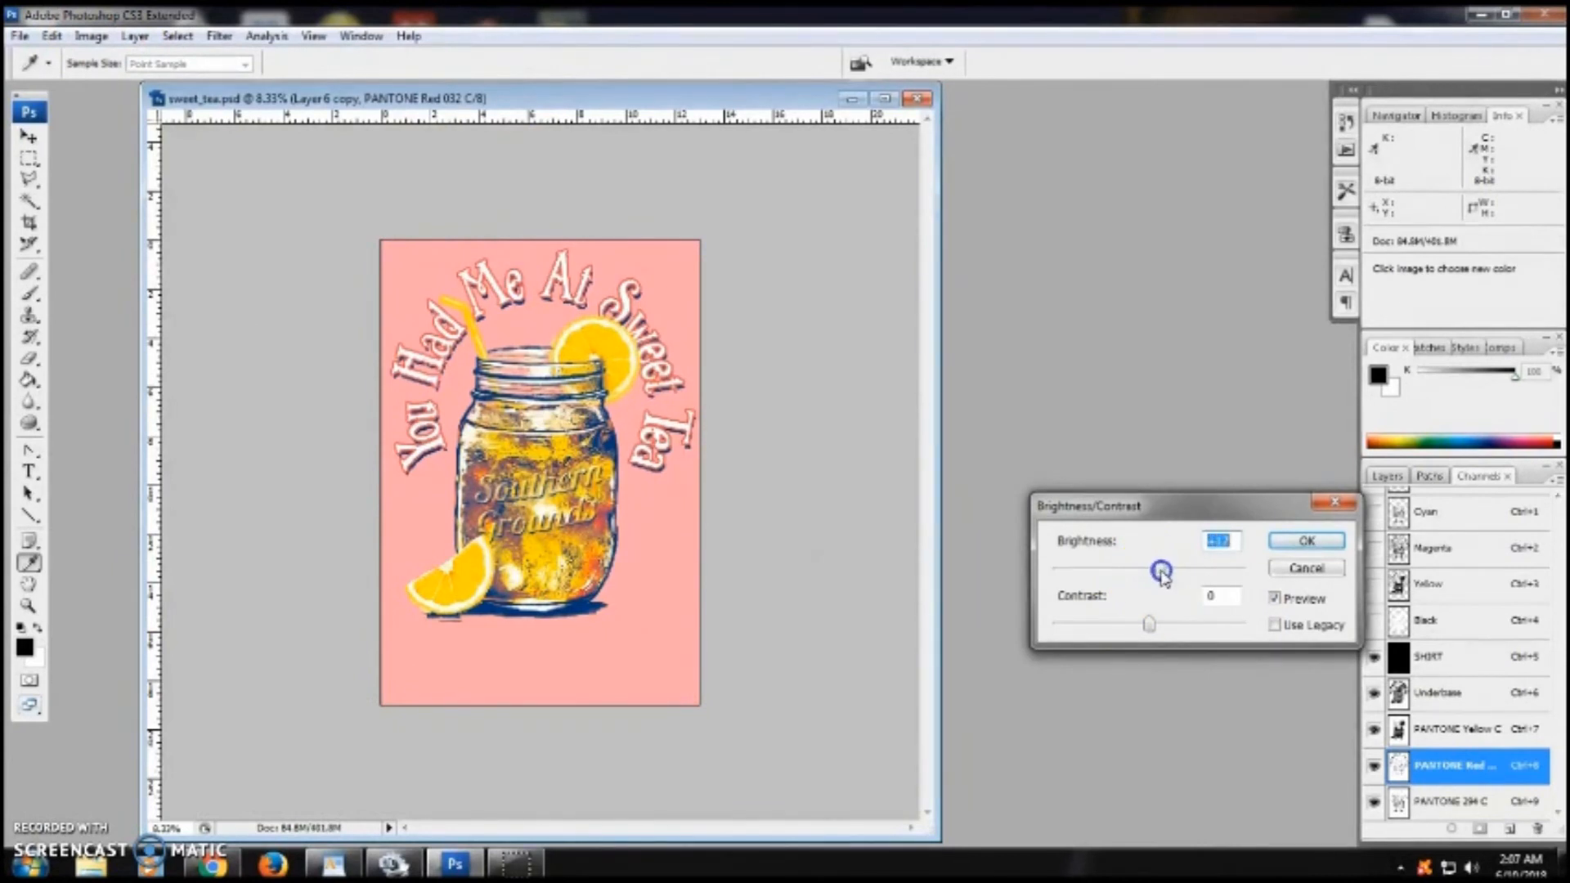
pyautogui.hotkey('ctrl', '9')
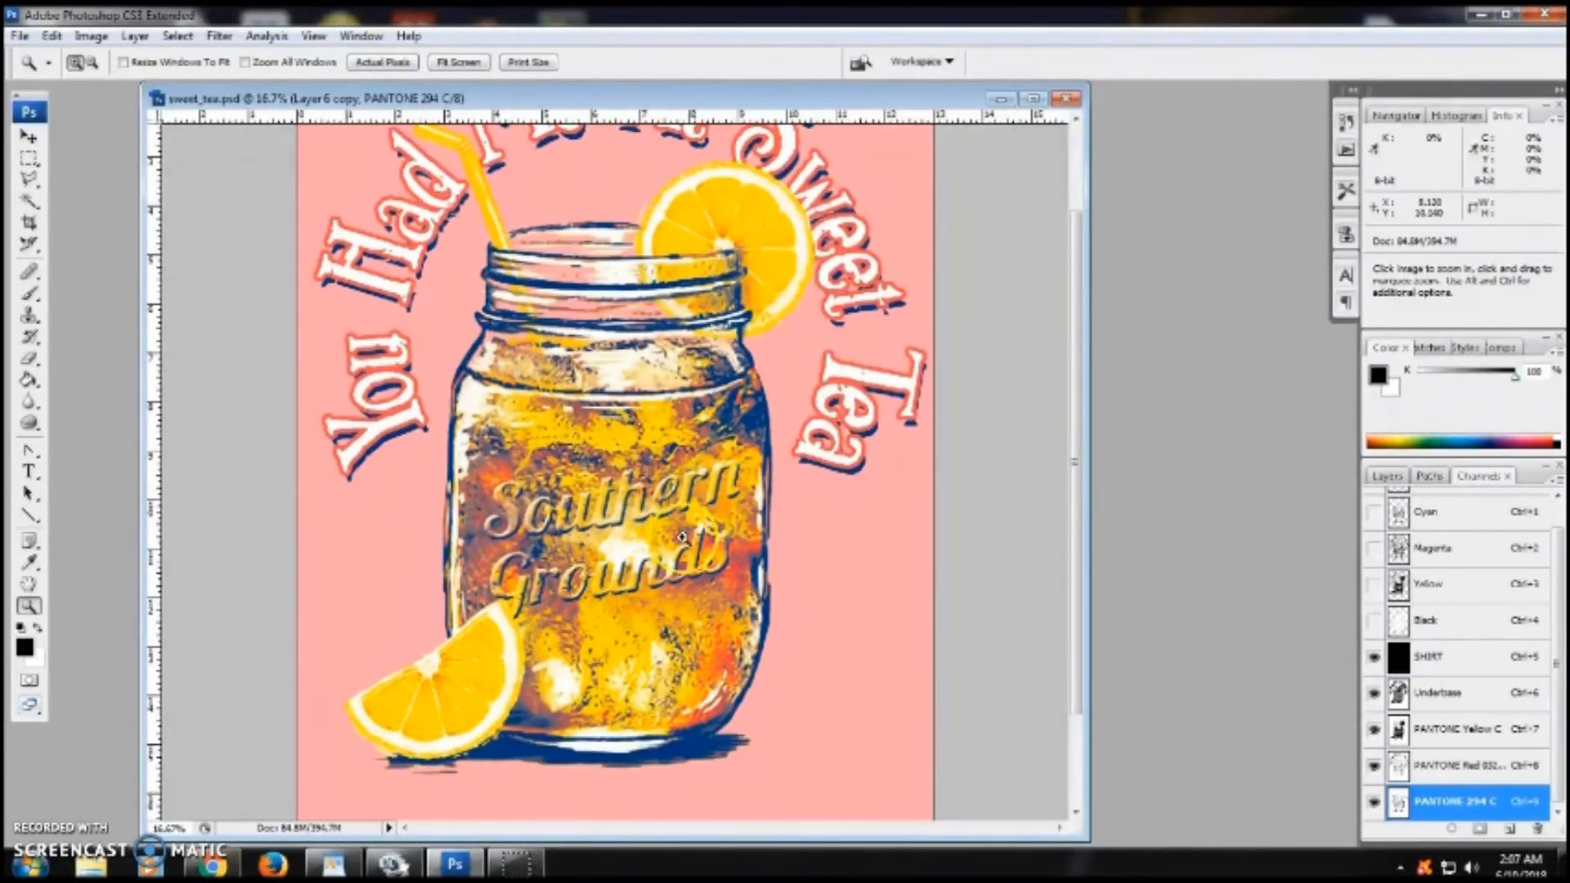
# - Lasso the lemon slice and lower the PANTONE Red 032 C channel's brightness there with Brightness/Contrast
pyautogui.click(29, 181)
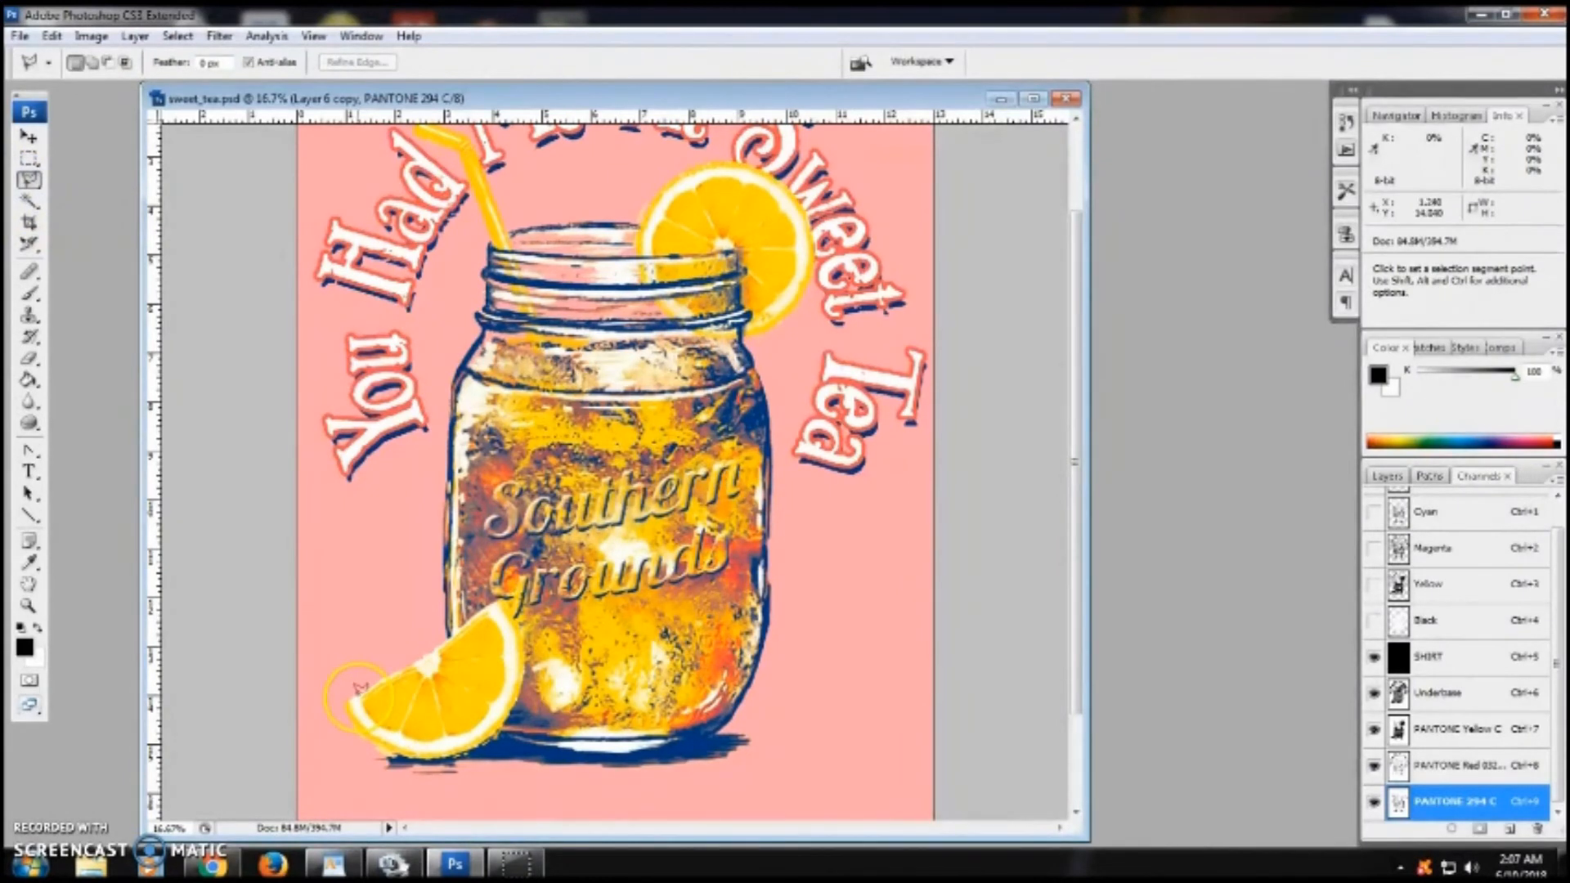
pyautogui.click(439, 646)
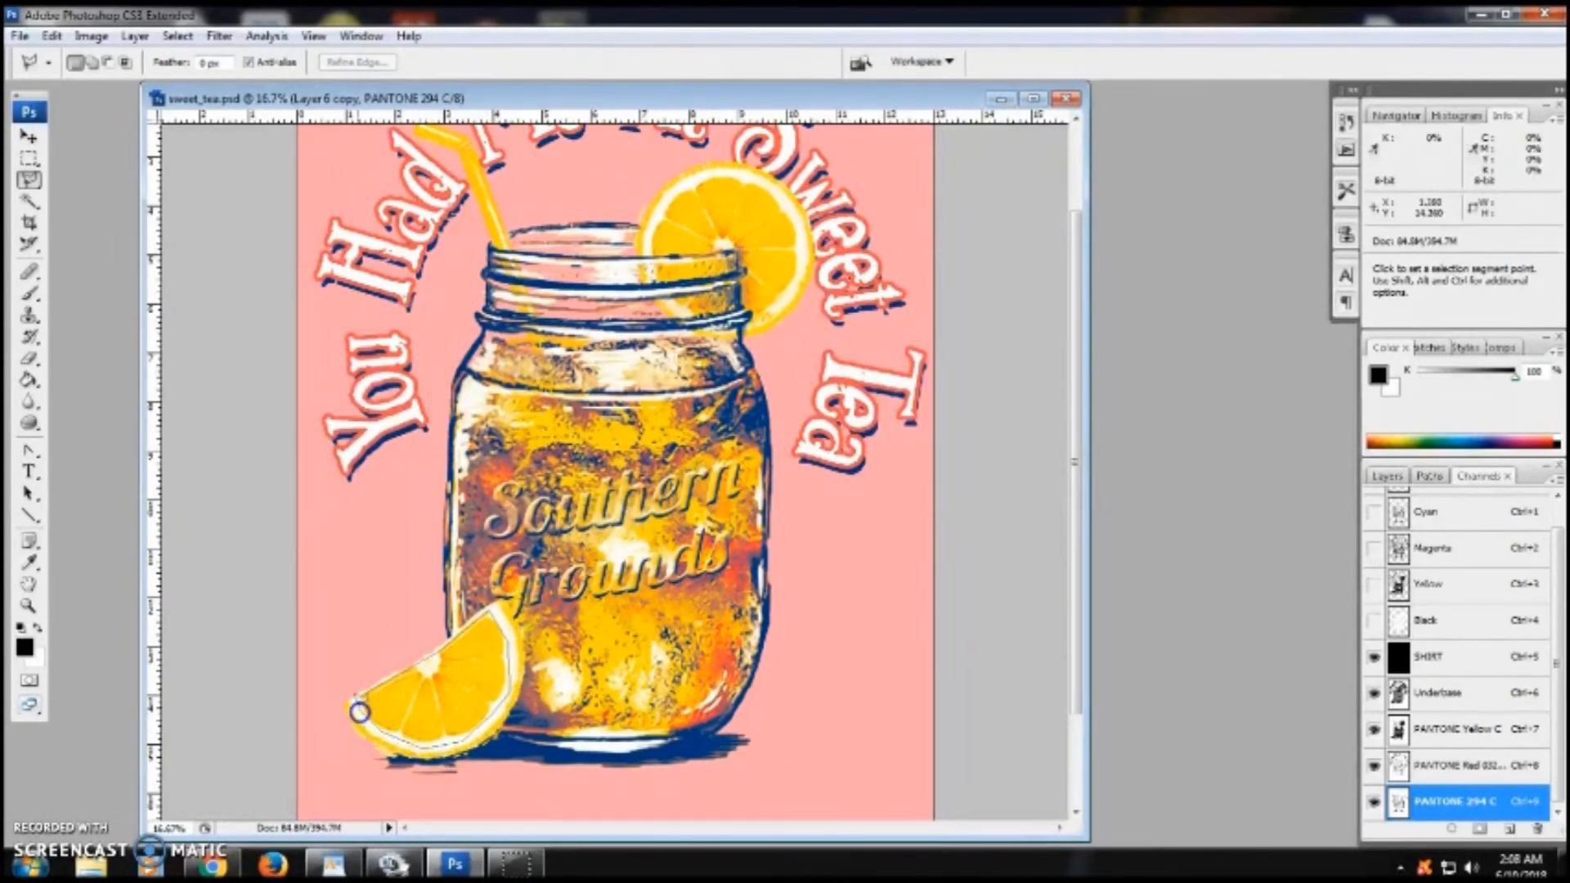
pyautogui.click(358, 690)
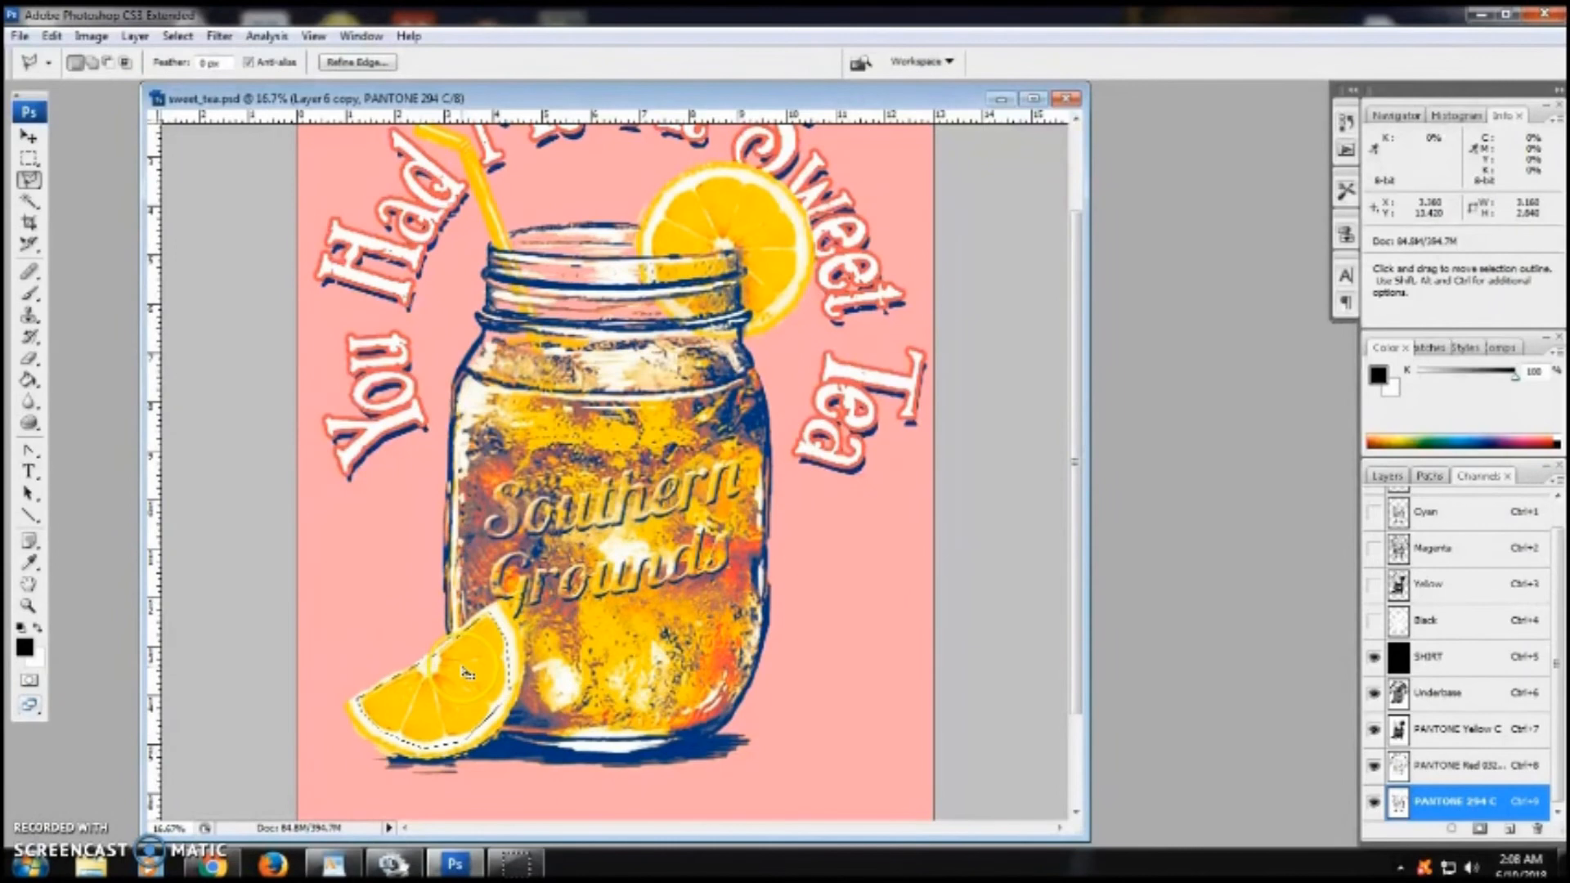
pyautogui.click(1451, 765)
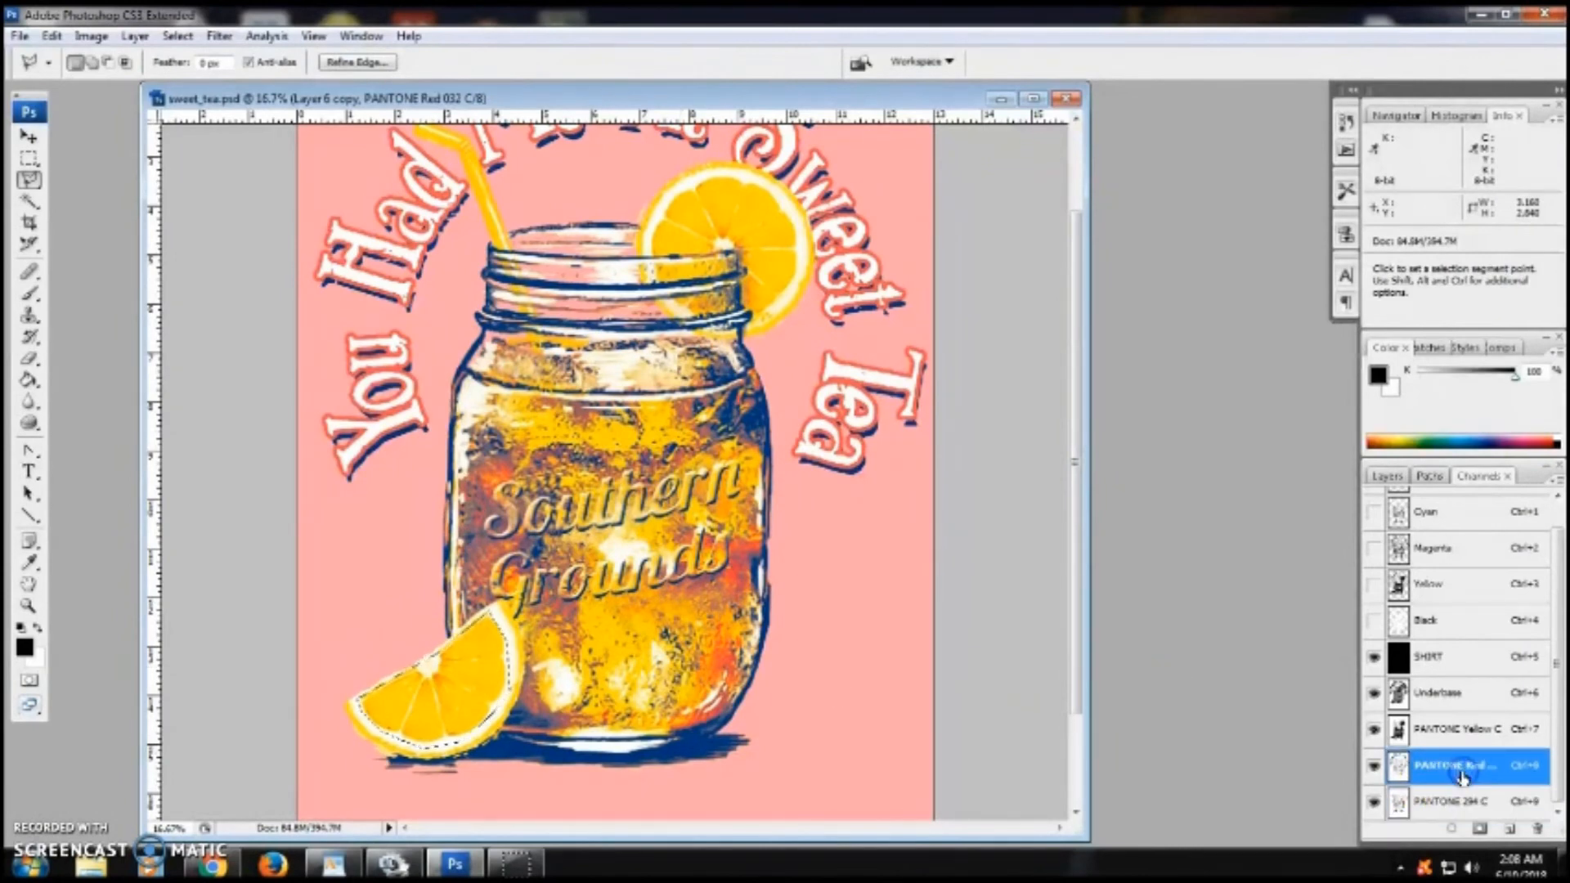
pyautogui.click(91, 36)
pyautogui.click(114, 84)
pyautogui.click(410, 197)
pyautogui.moveTo(1183, 571); pyautogui.dragTo(1139, 573)
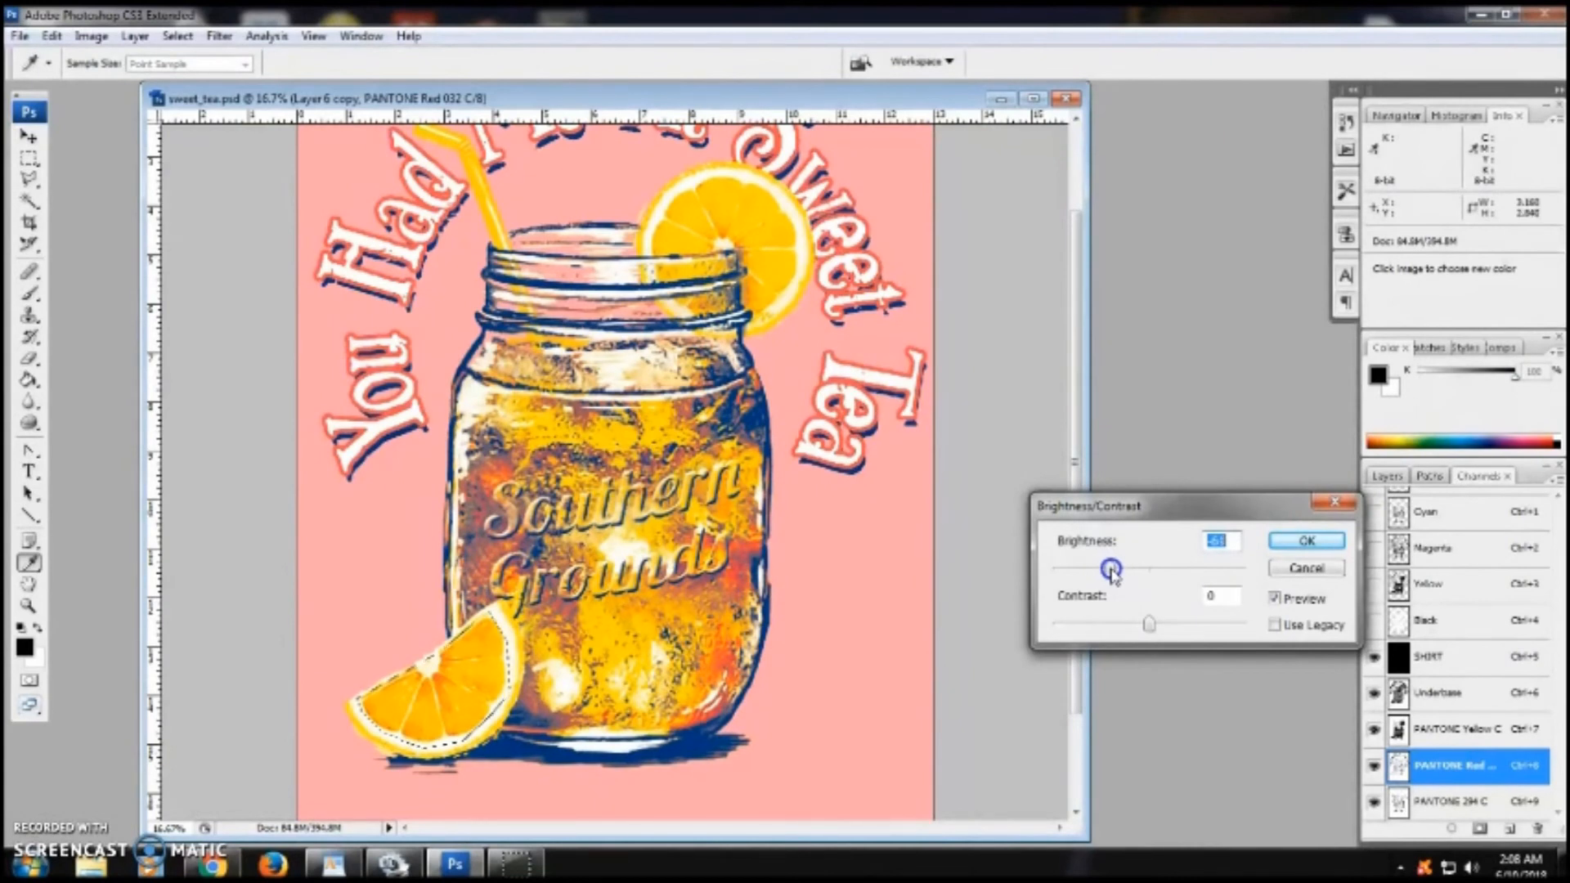
pyautogui.click(1306, 540)
# - Deselect, lasso the lemon on the jar rim and lower the PANTONE Red 032 C channel's brightness there
pyautogui.press('l')
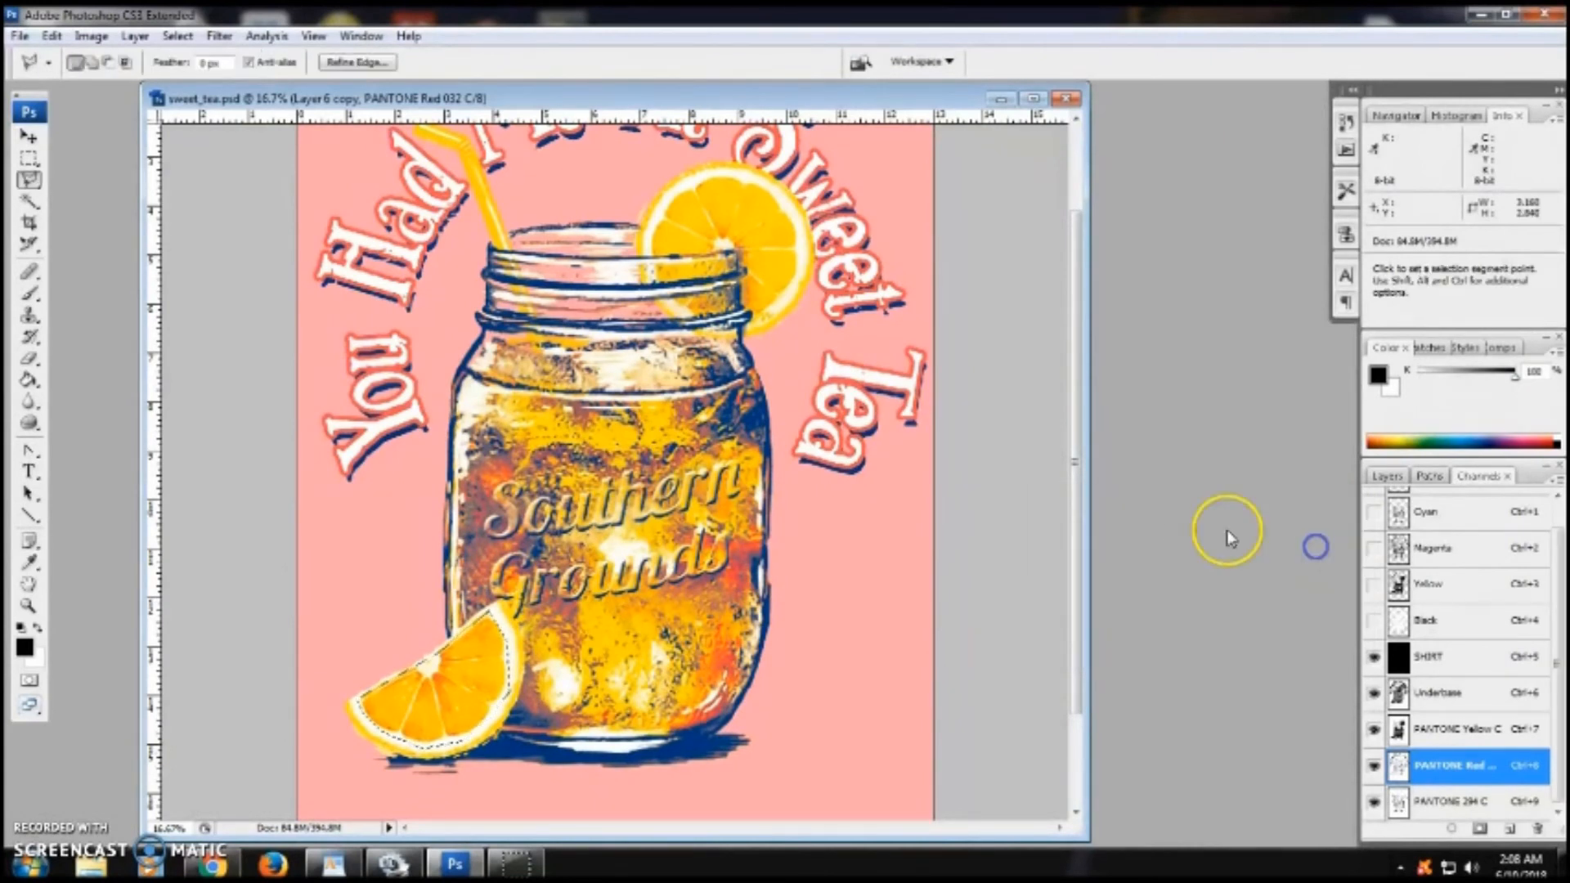
pyautogui.click(29, 159)
pyautogui.hotkey('ctrl', 'd')
pyautogui.click(31, 181)
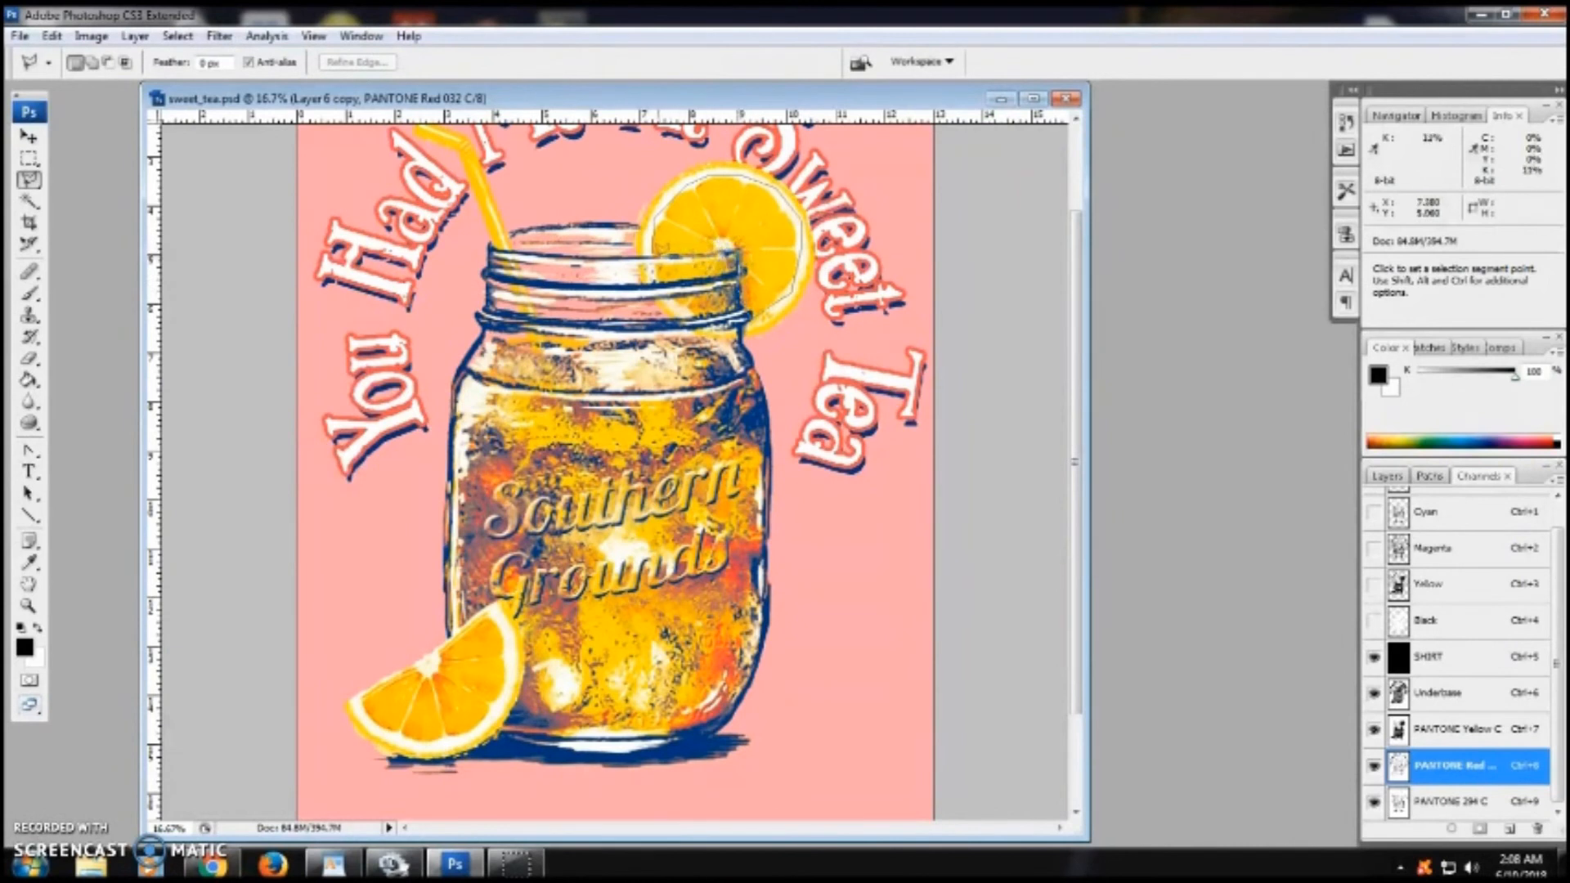
pyautogui.click(652, 257)
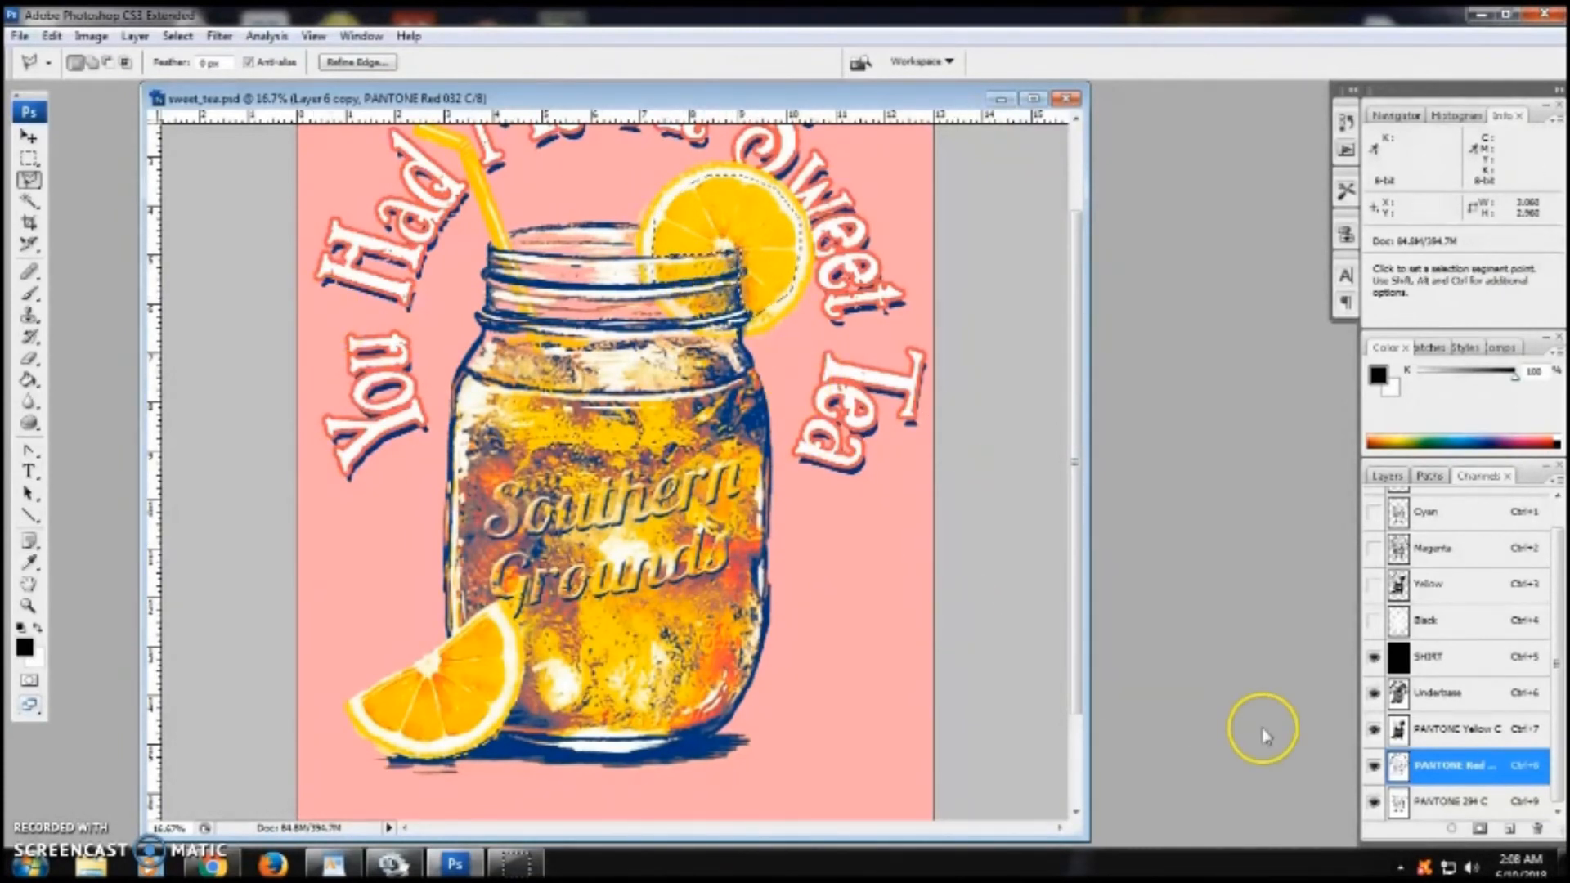
pyautogui.click(91, 36)
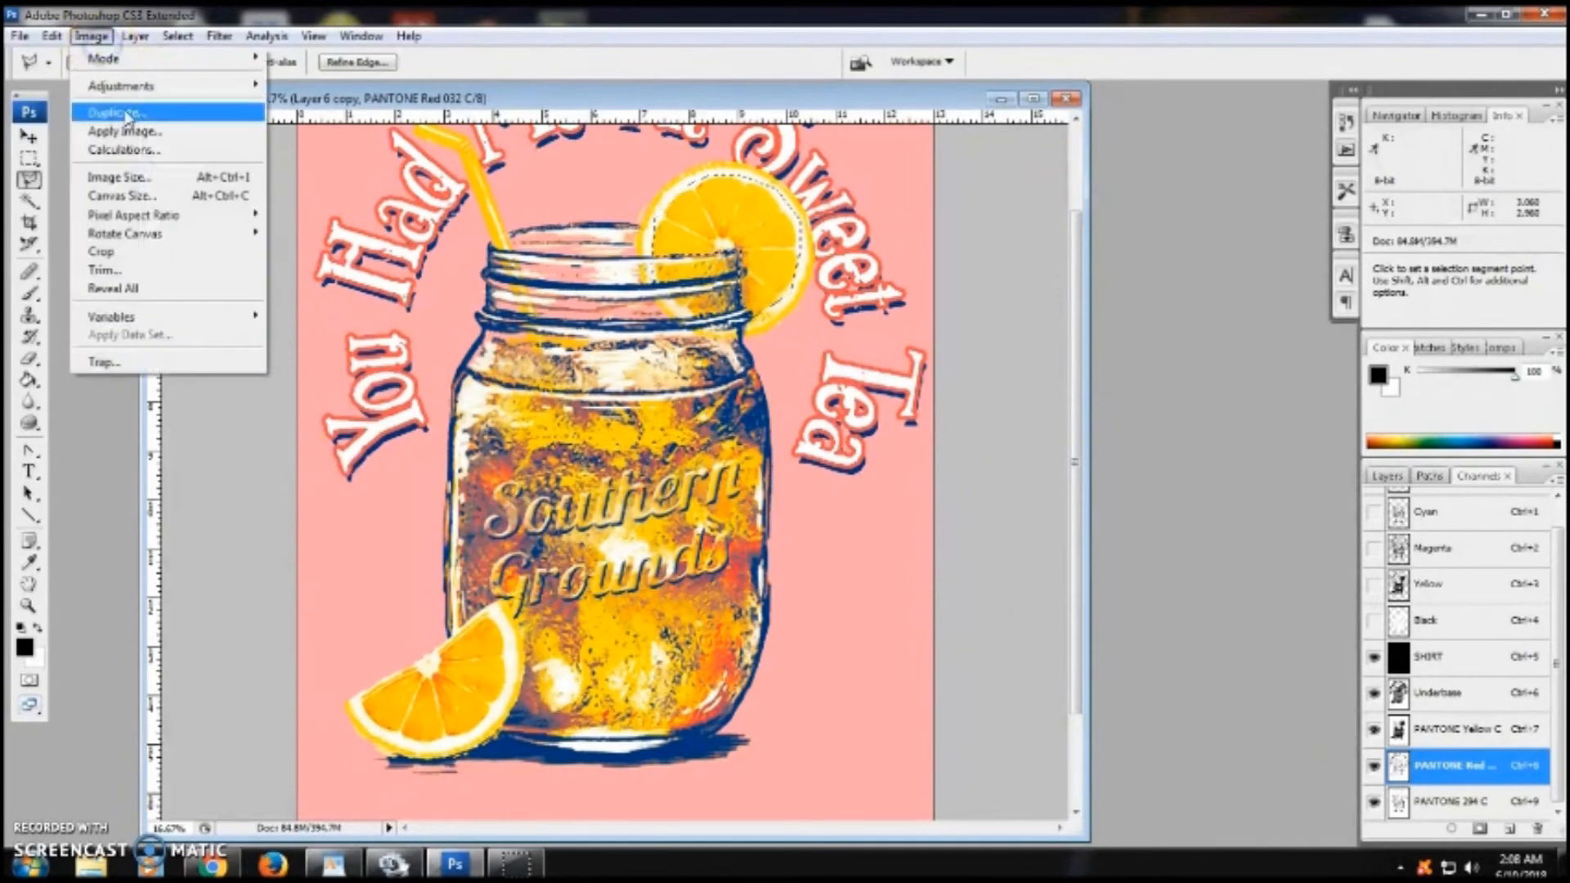
pyautogui.moveTo(127, 89)
pyautogui.click(335, 196)
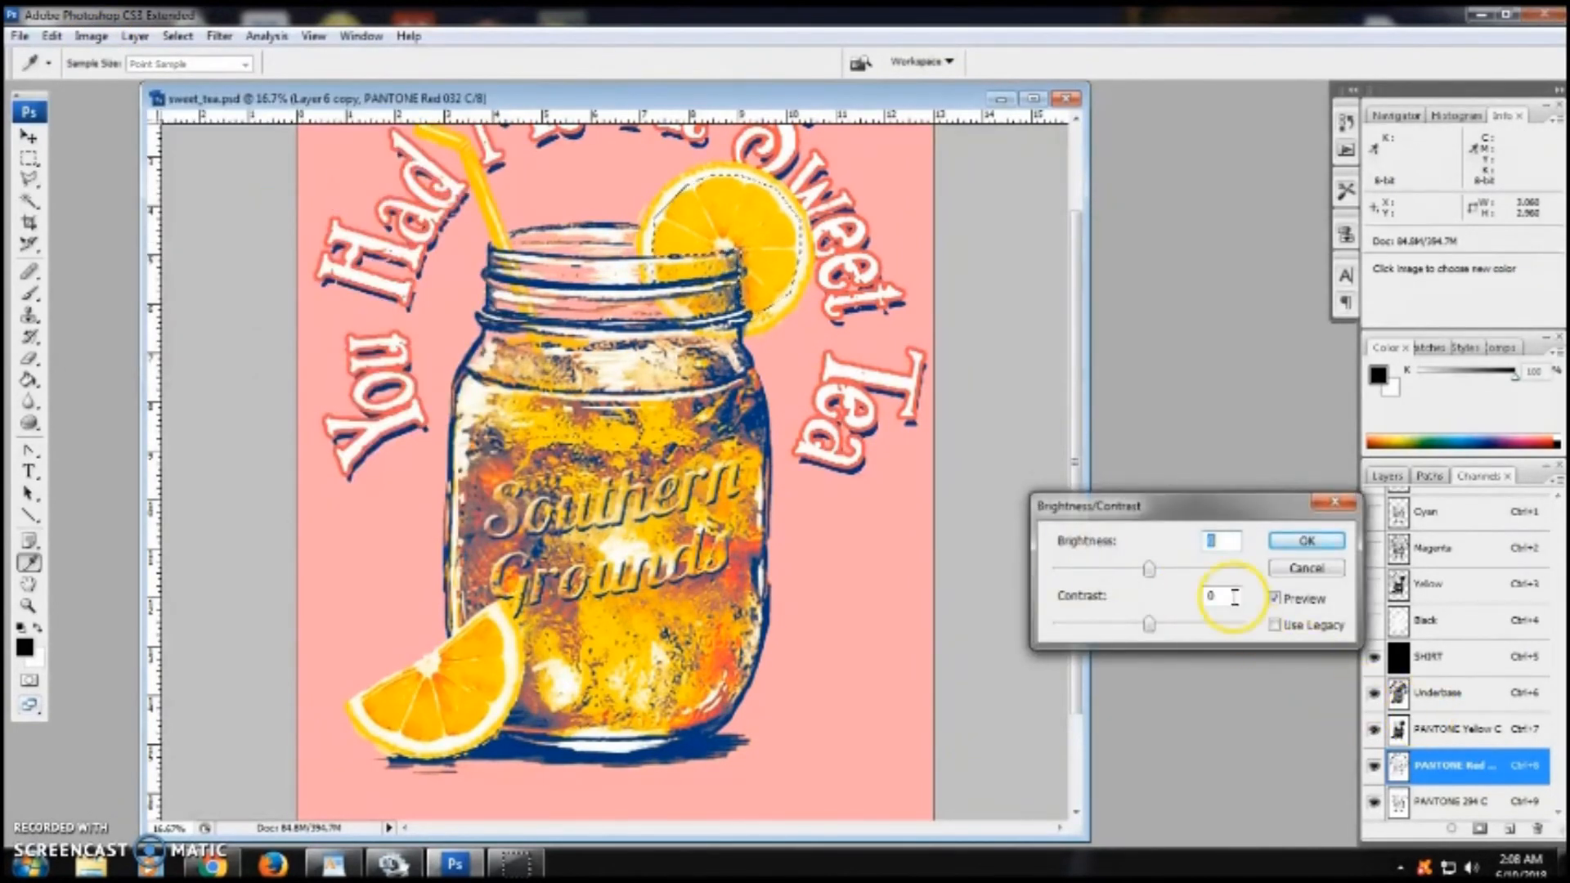
pyautogui.moveTo(1147, 569); pyautogui.dragTo(1136, 574)
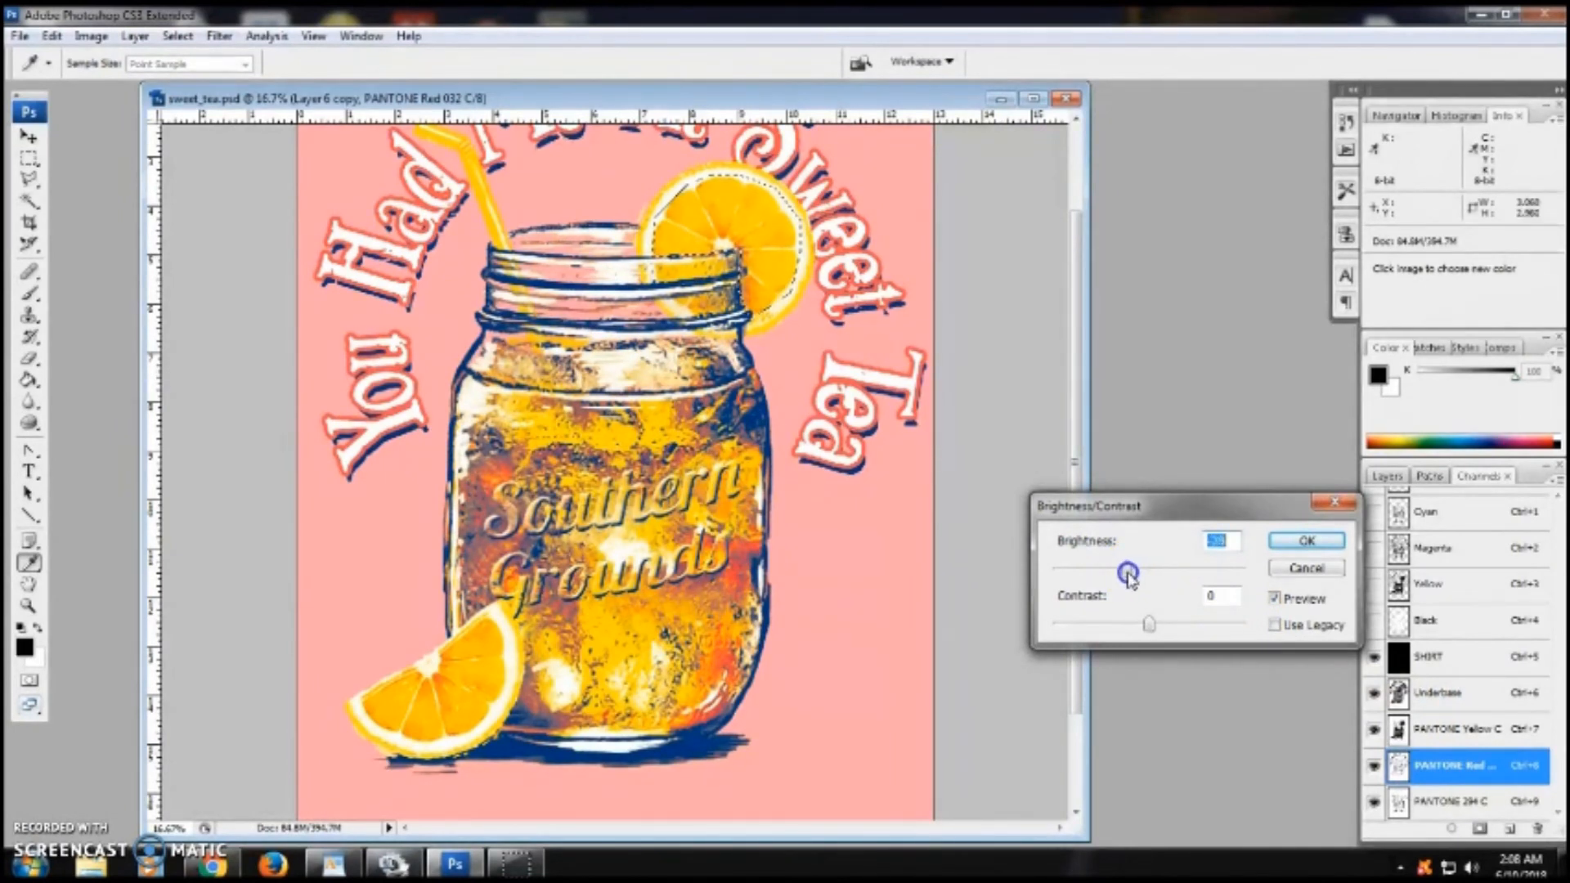
pyautogui.click(1306, 540)
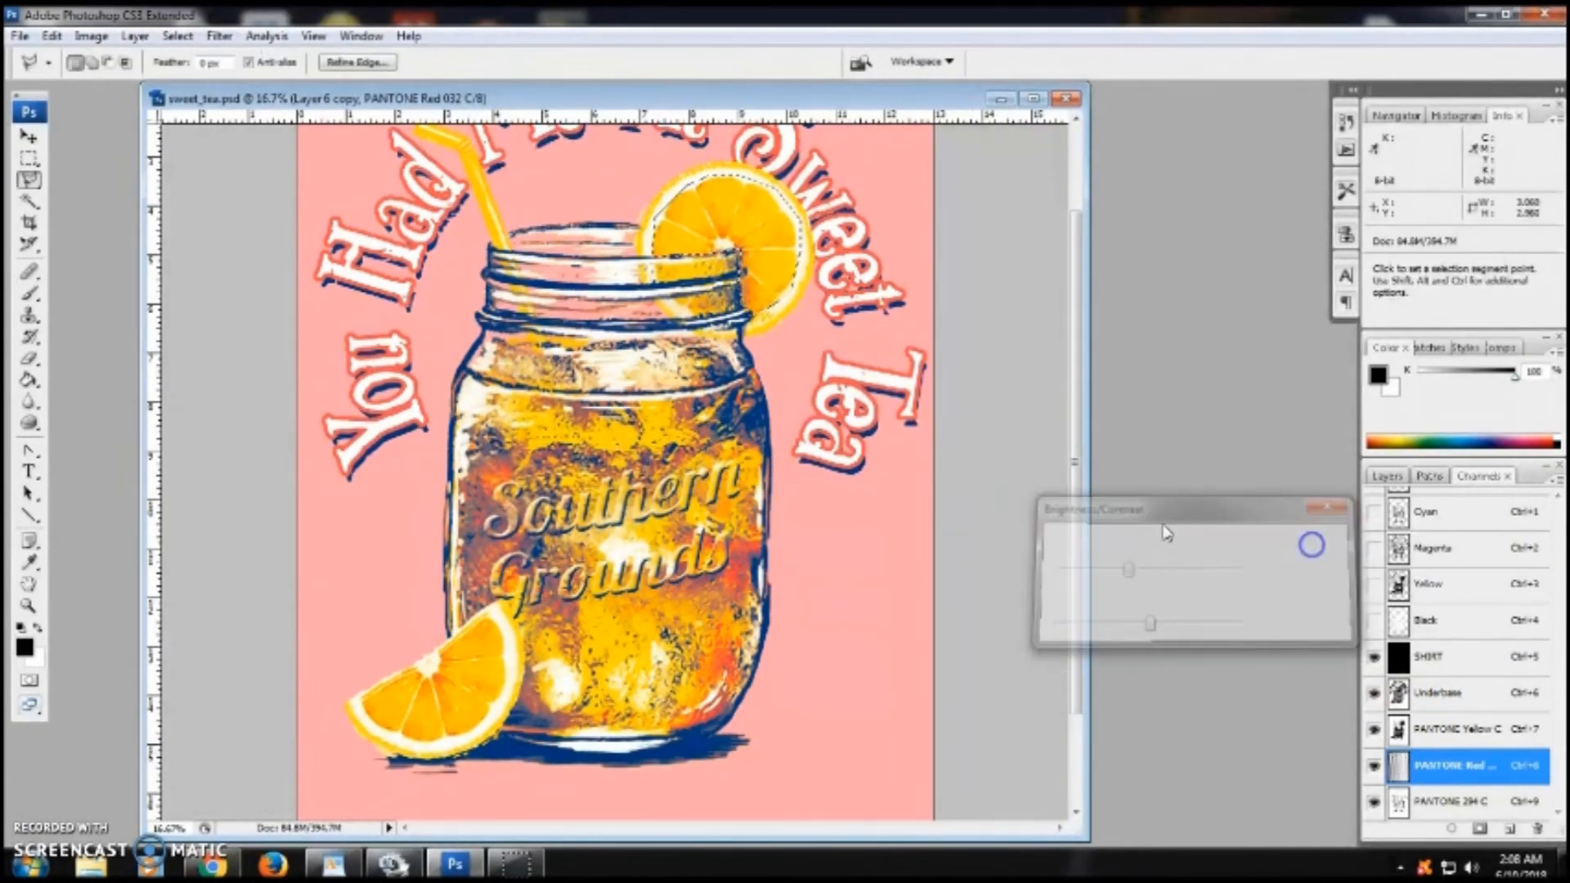
# - Preview the underbase alone, then add the PANTONE Yellow C, Red 032 C and 294 C channels one at a time
pyautogui.click(27, 157)
pyautogui.hotkey('ctrl', '-')
pyautogui.click(1373, 728)
pyautogui.click(1374, 765)
pyautogui.click(1374, 800)
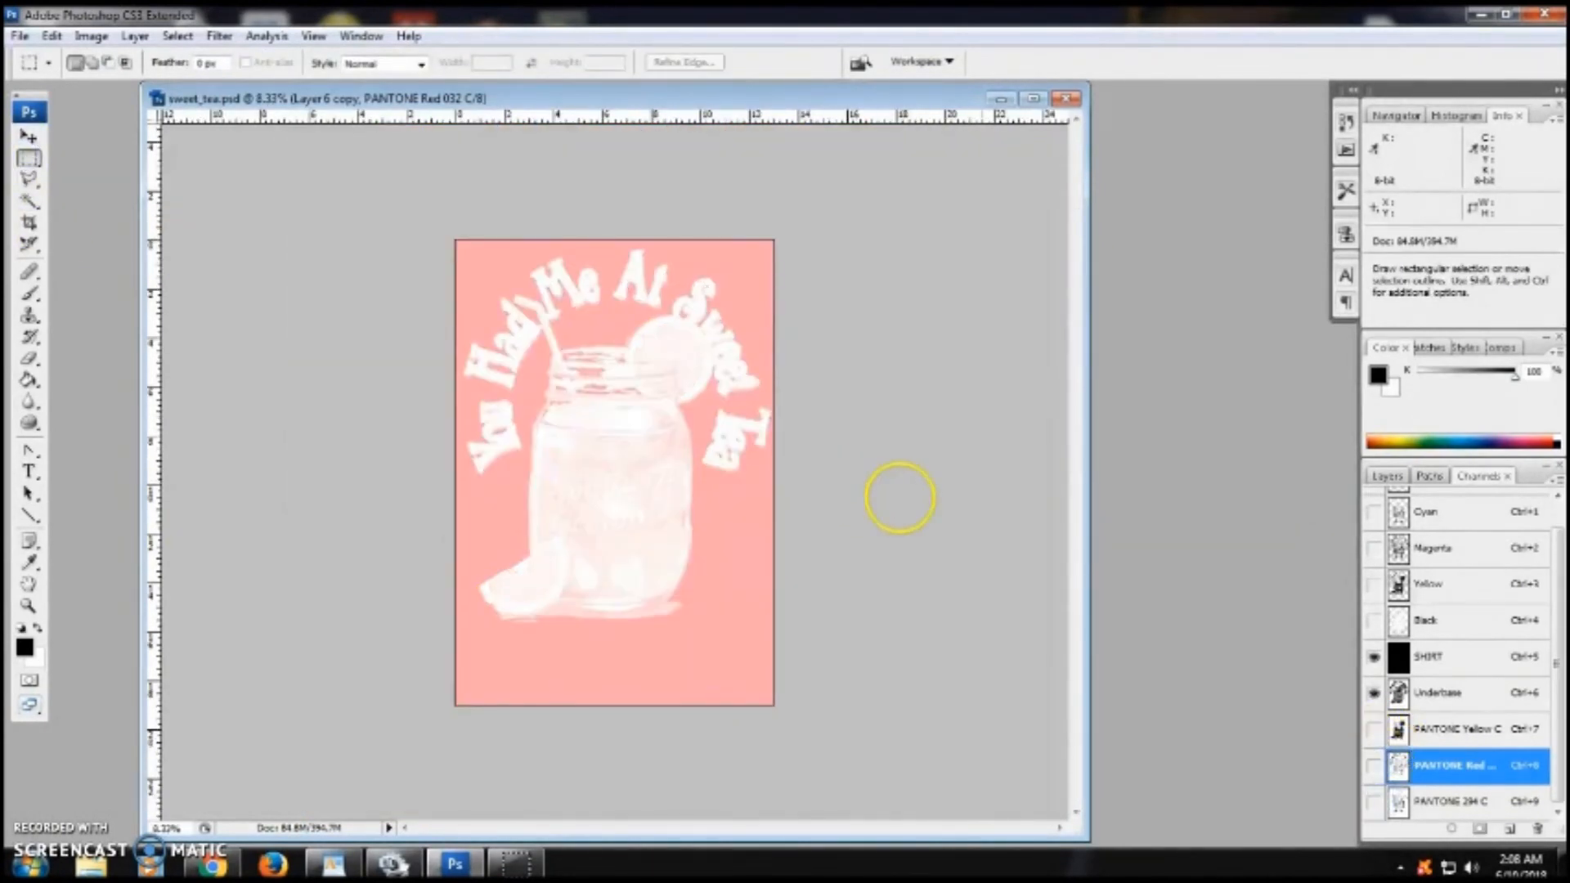
pyautogui.click(29, 605)
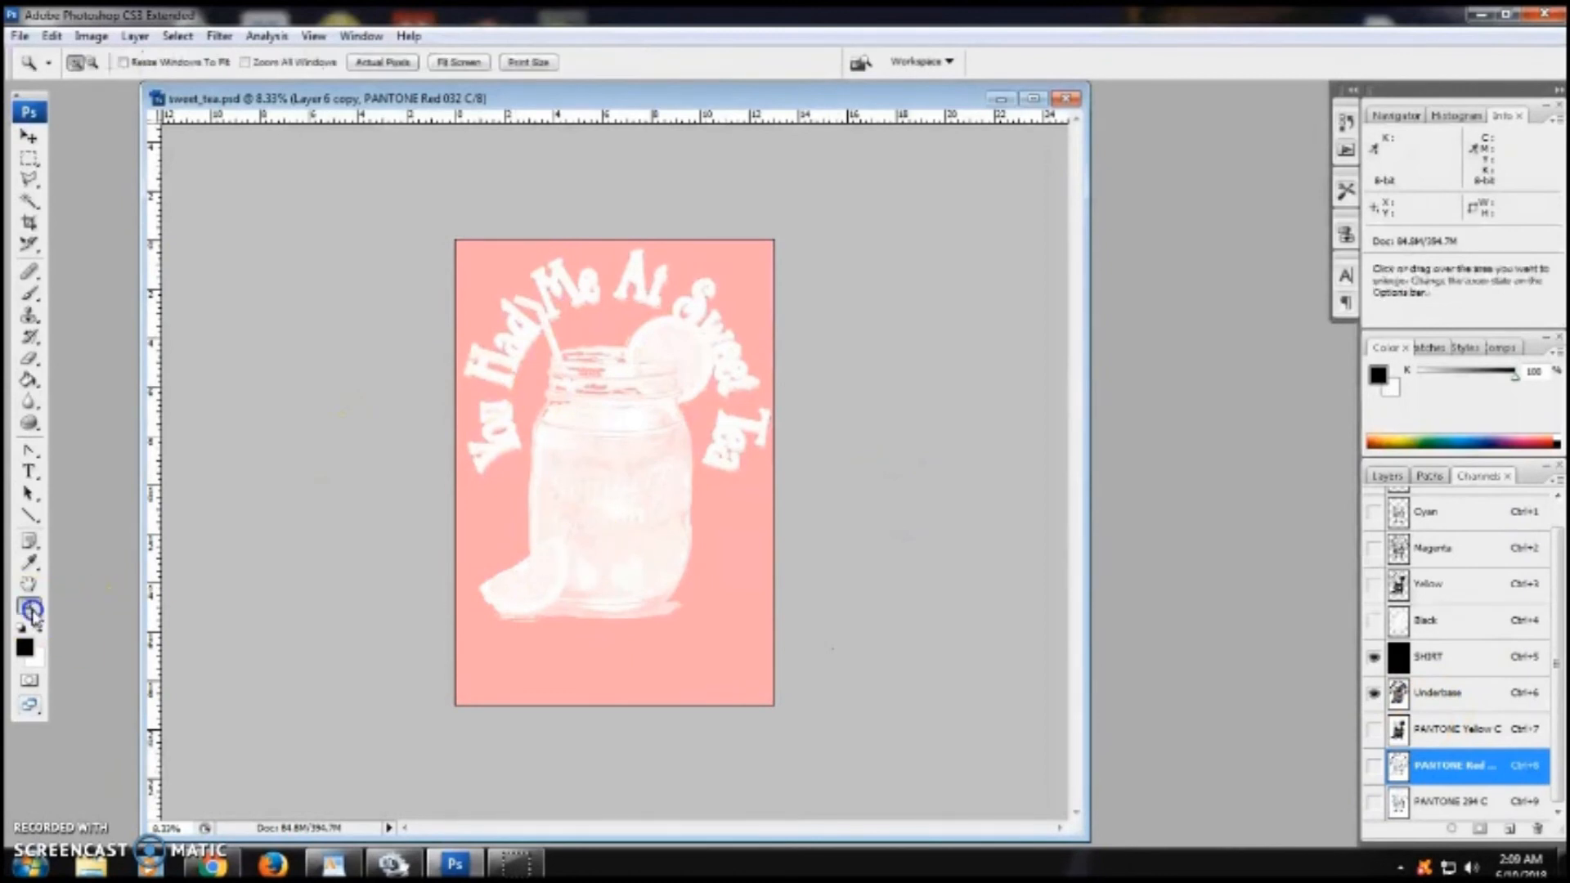
pyautogui.click(536, 438)
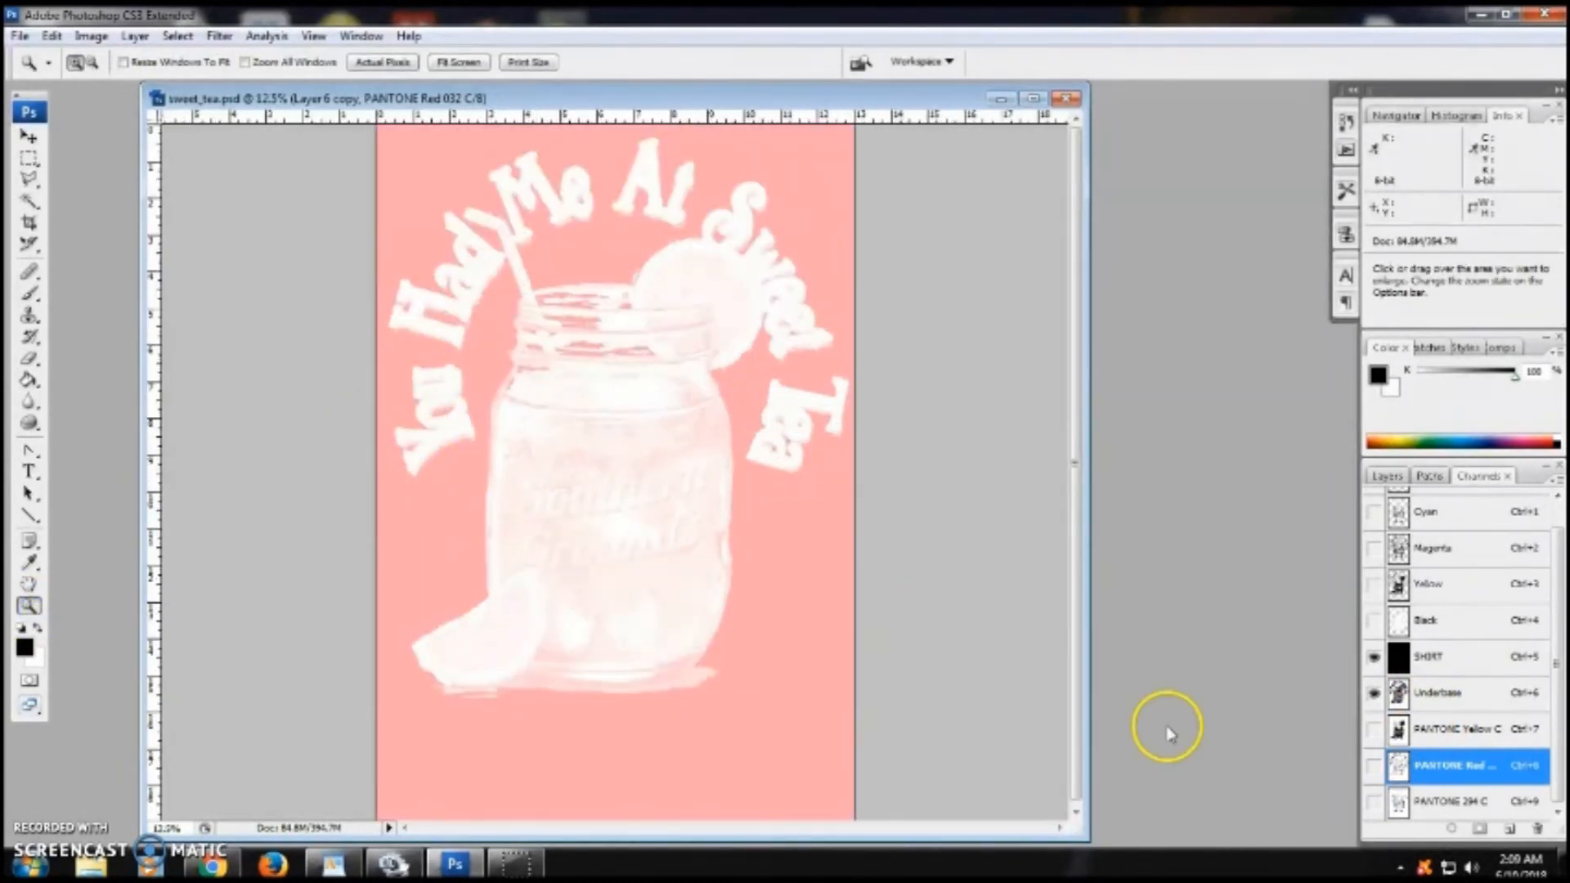
pyautogui.click(1373, 730)
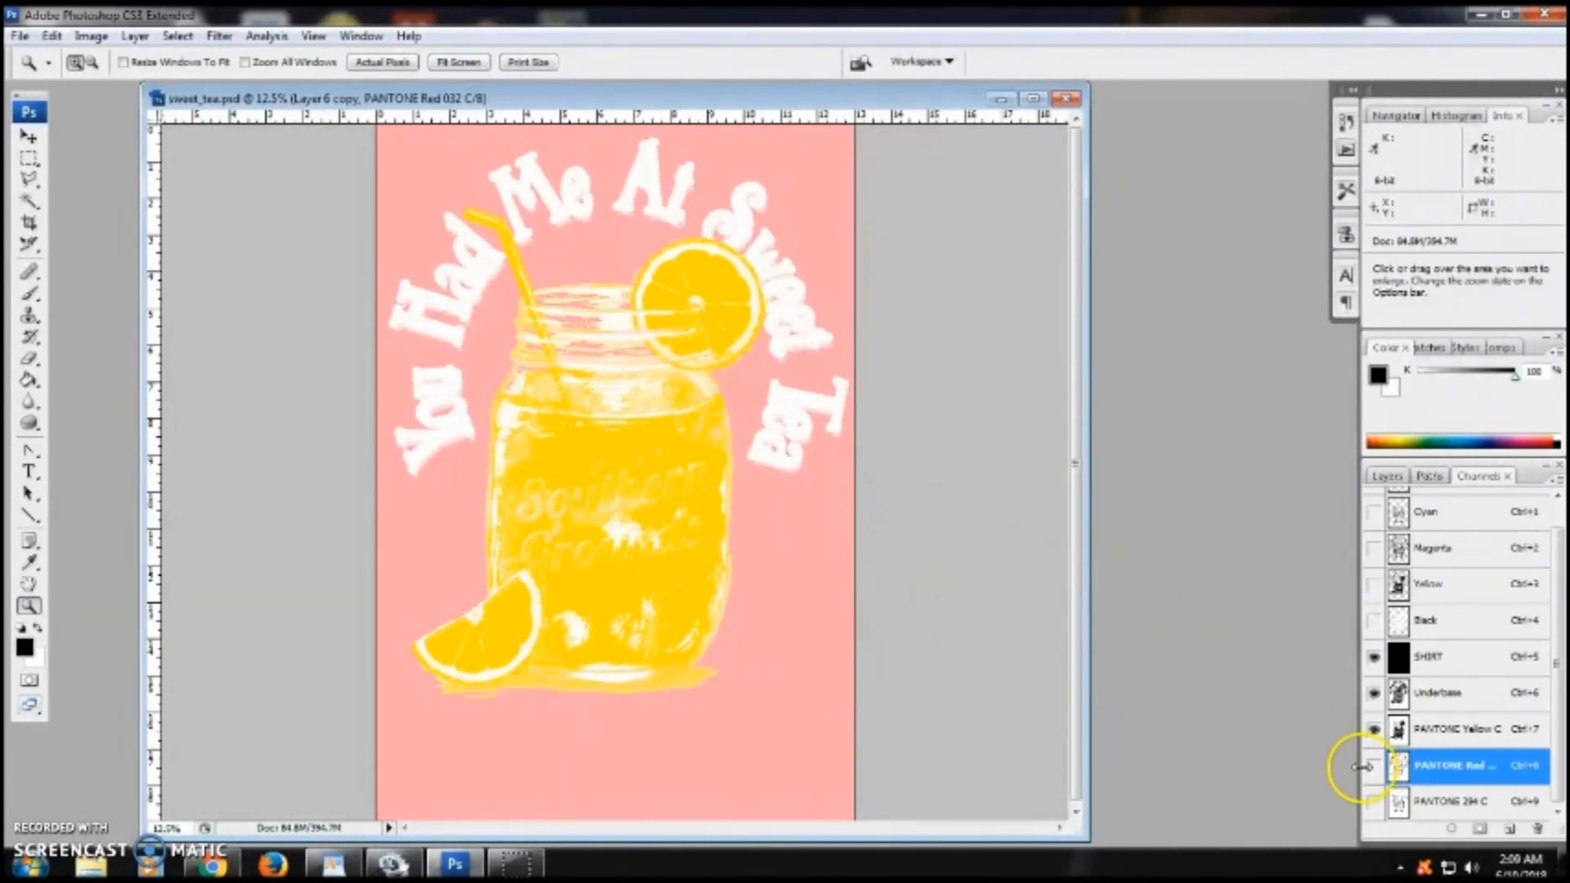
pyautogui.click(1373, 766)
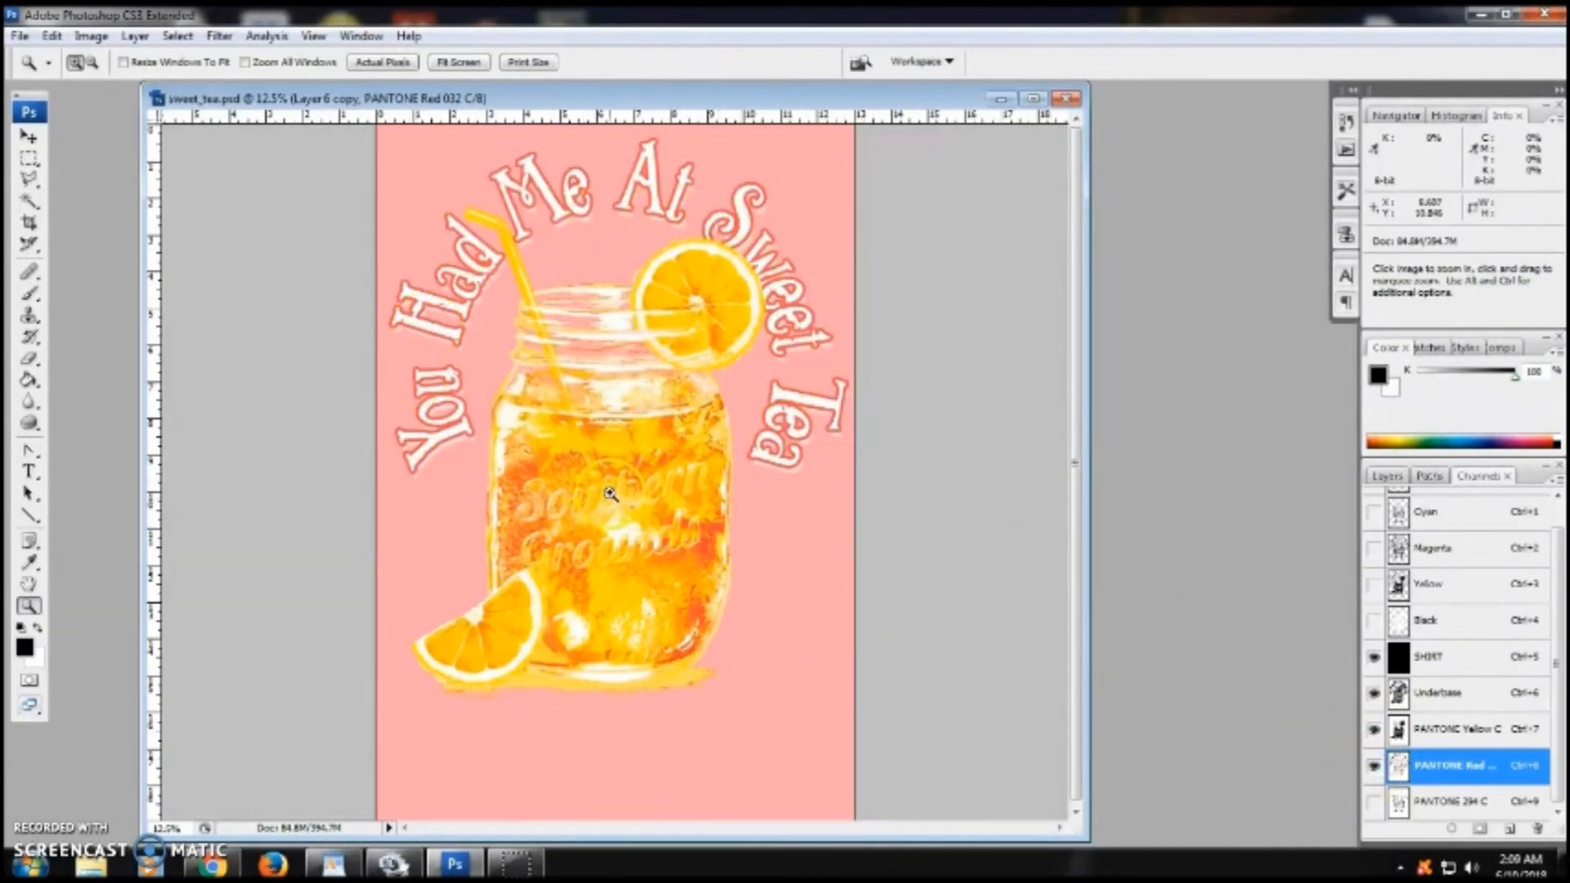
pyautogui.click(1374, 801)
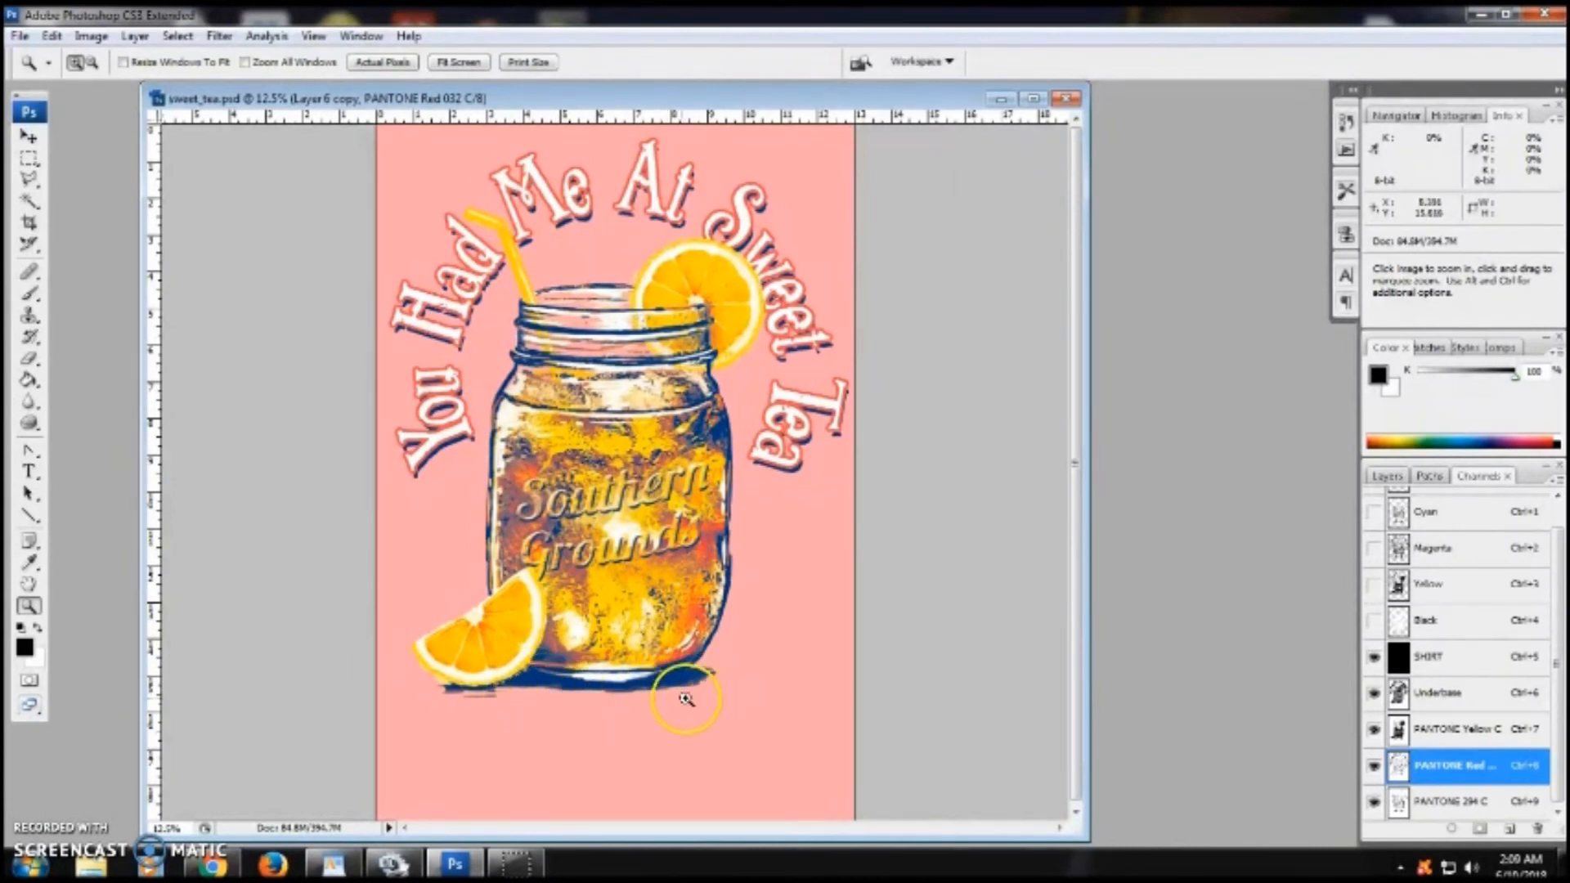
# - Select the CMYK composite and turn on the SHIRT, Underbase and PANTONE Yellow C channels to preview them
pyautogui.hotkey('ctrl', '9')
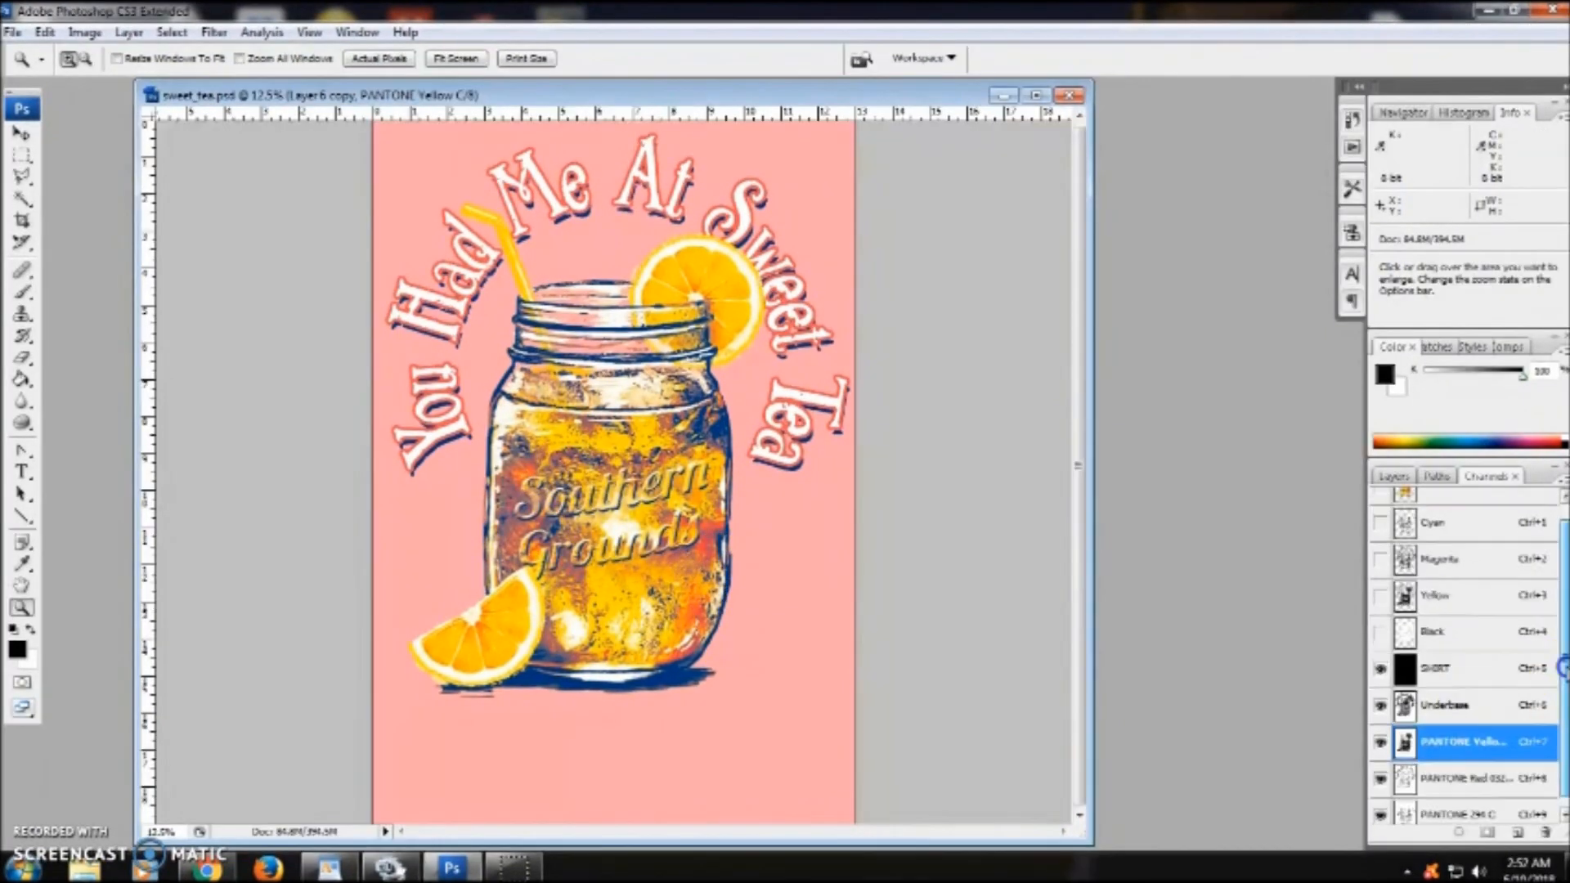
pyautogui.scroll(1, 1463, 622)
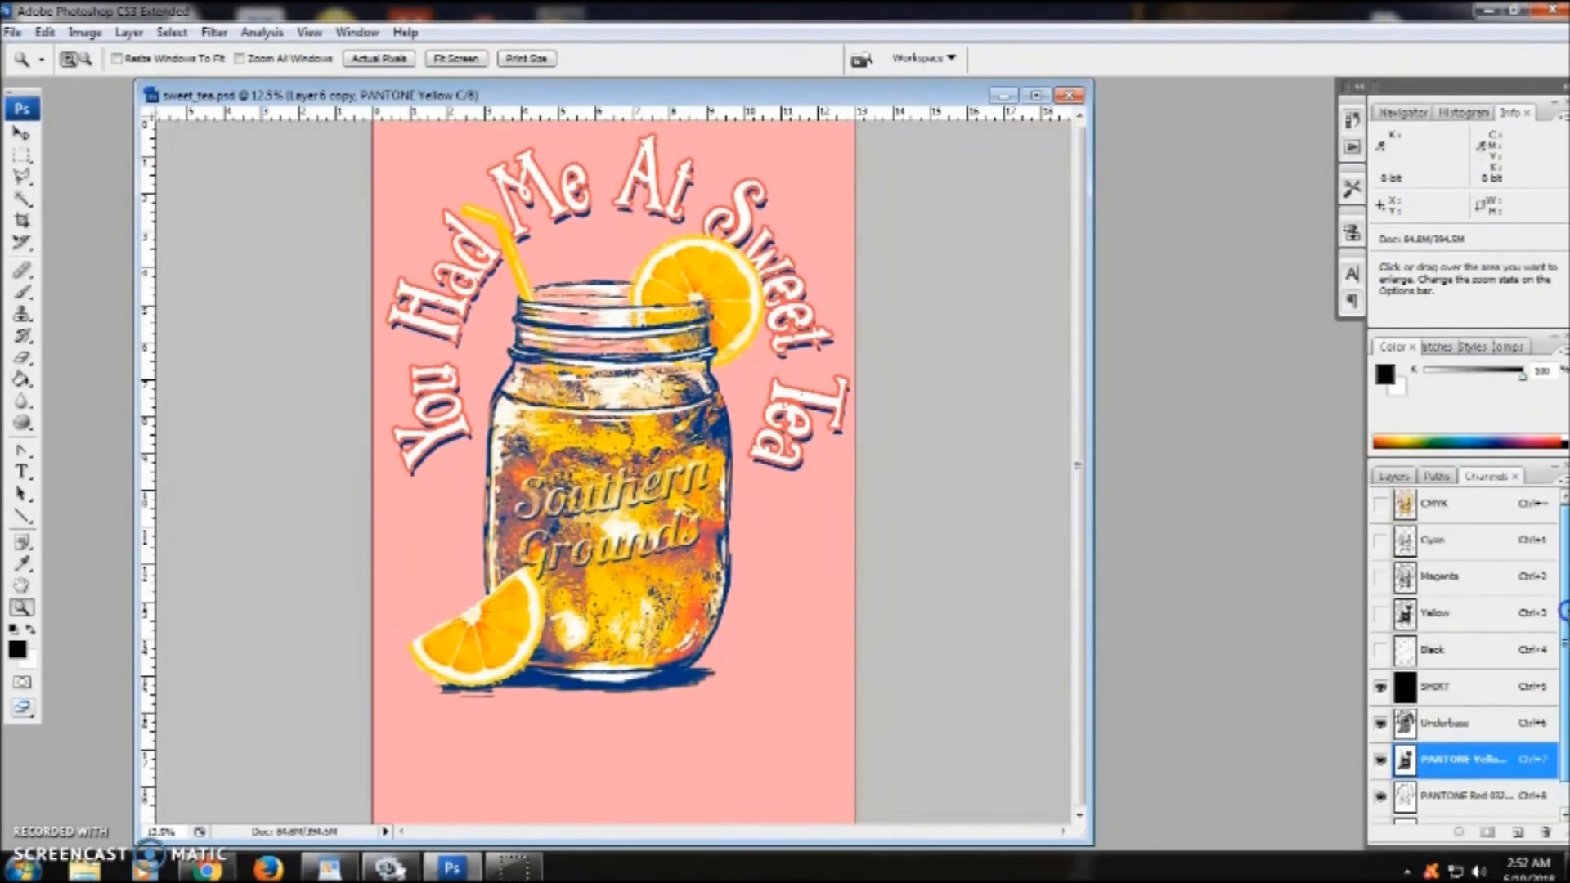
pyautogui.click(1438, 514)
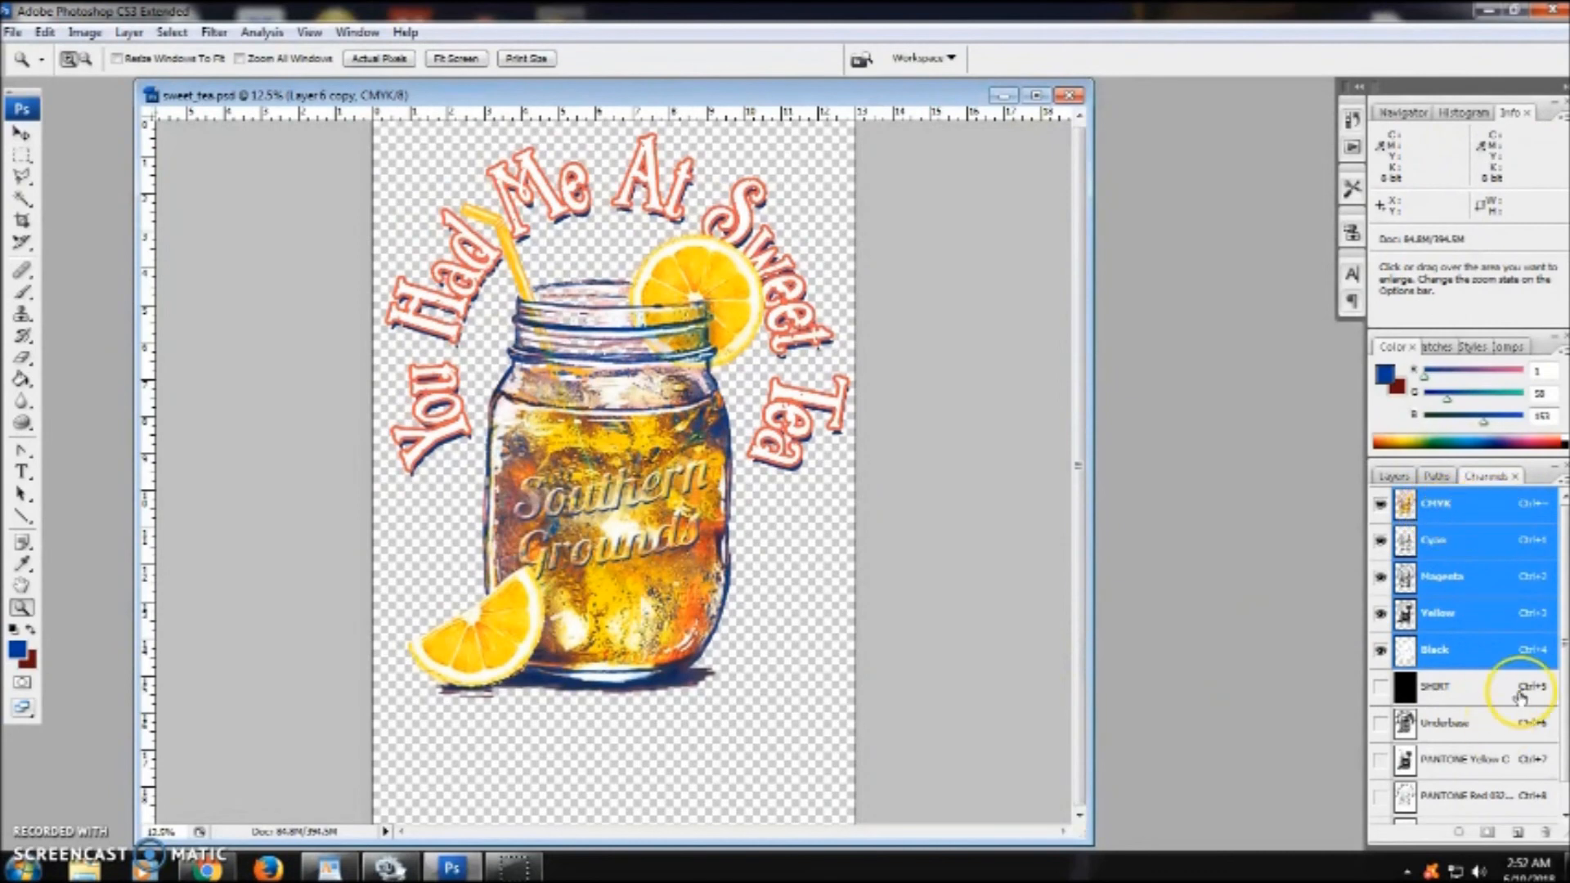
pyautogui.scroll(-1, 1542, 603)
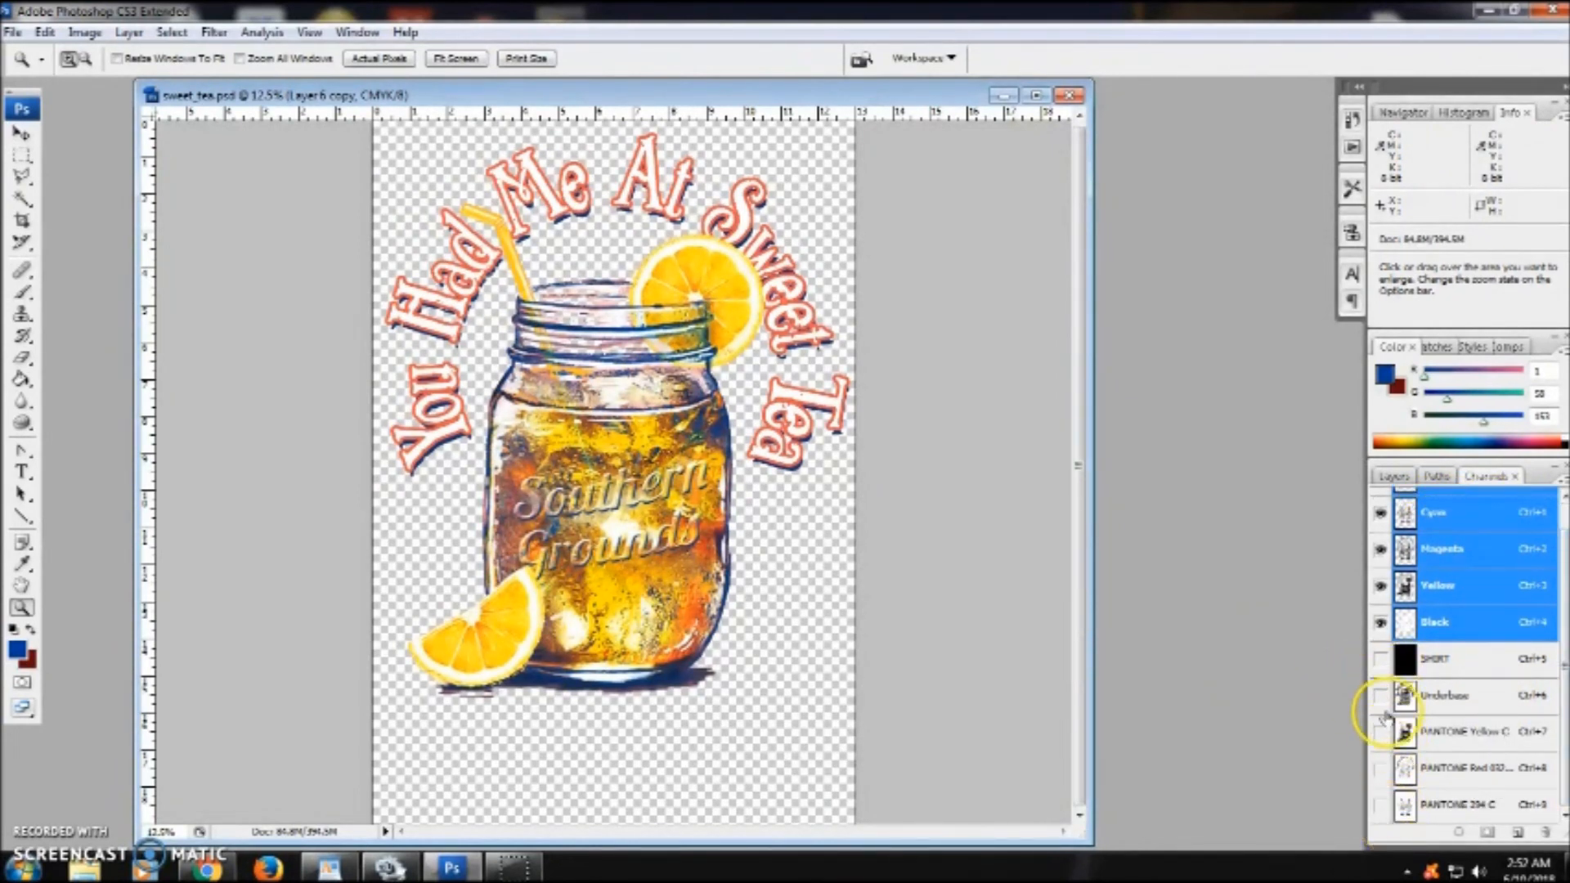
pyautogui.click(1563, 617)
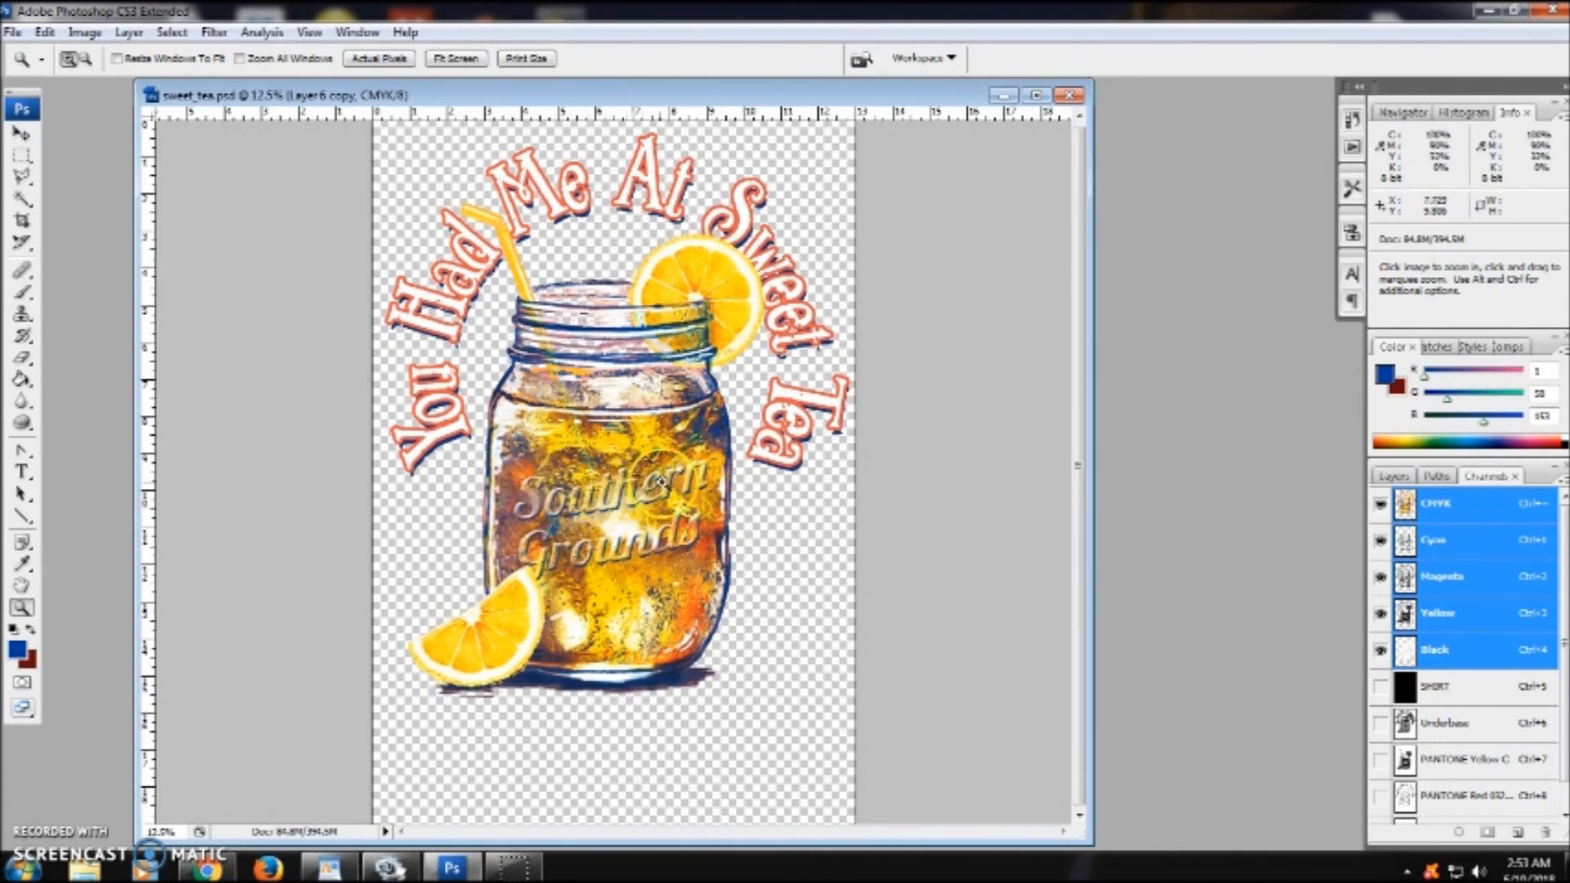
pyautogui.click(1381, 686)
pyautogui.click(1381, 722)
pyautogui.click(1380, 759)
pyautogui.scroll(-1, 1563, 752)
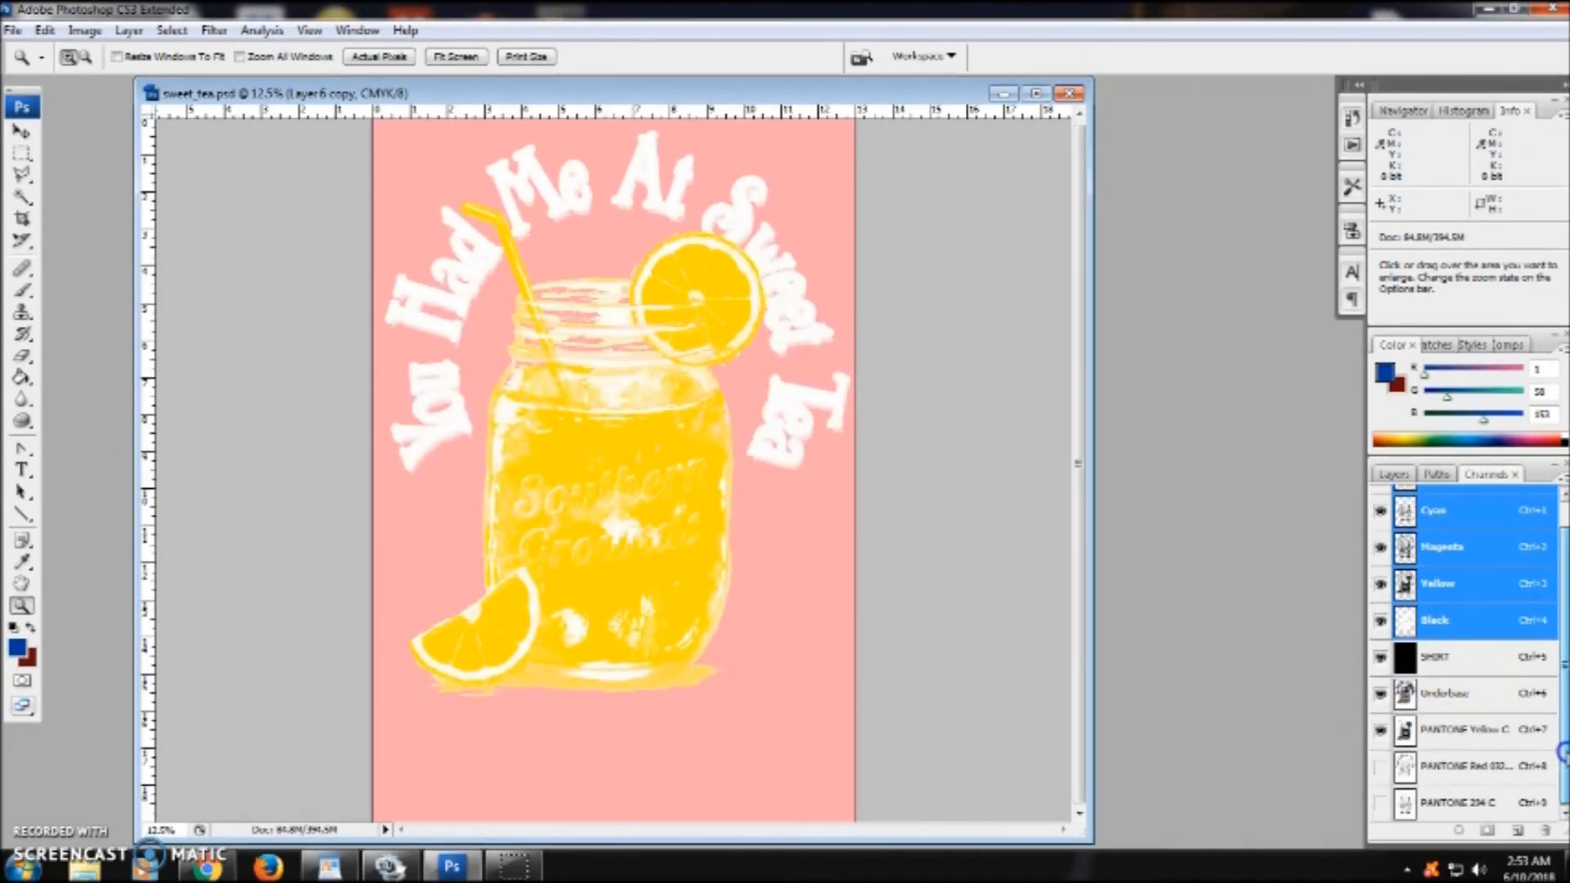
# - Turn on the PANTONE Red 032 C and 294 C channels, then raise the PANTONE Yellow C channel's brightness to +61 with Brightness/Contrast
pyautogui.click(1380, 766)
pyautogui.click(1380, 802)
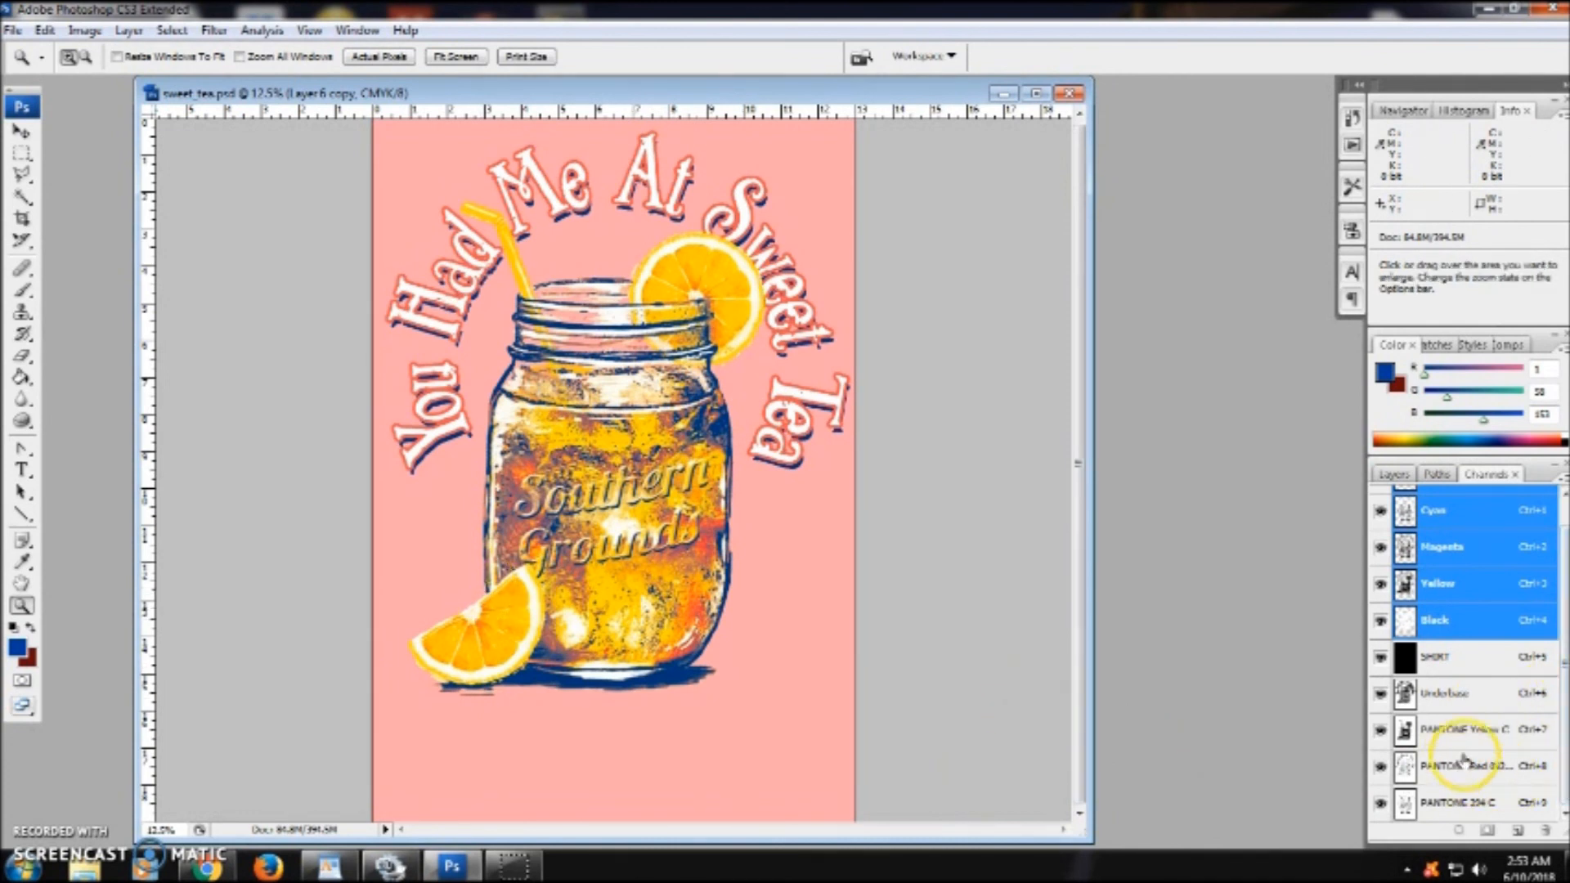
pyautogui.click(1490, 731)
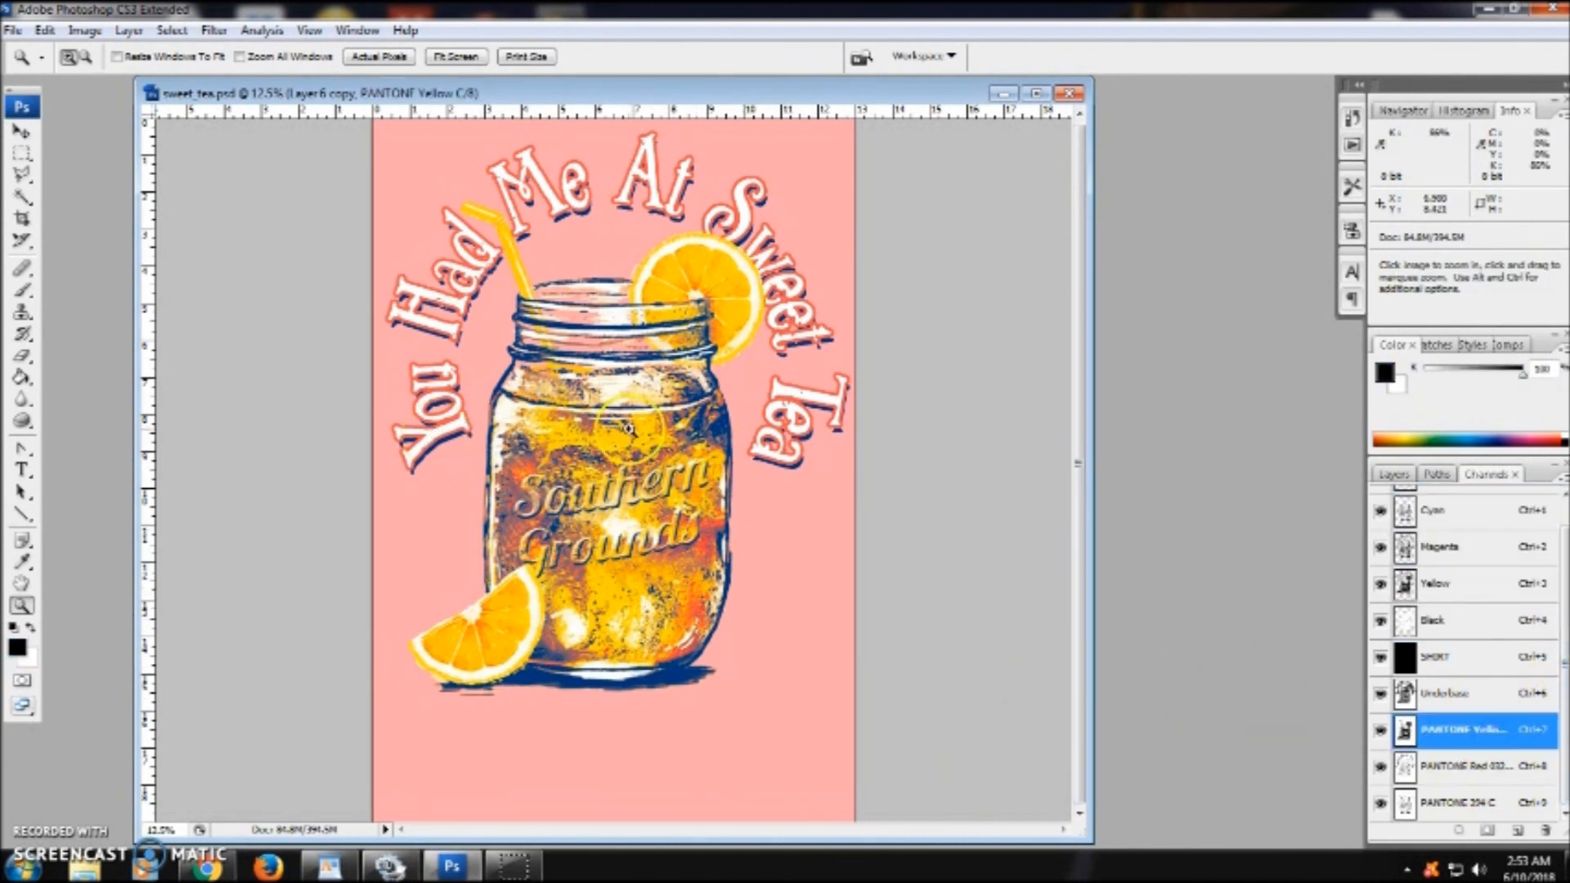
pyautogui.click(124, 31)
pyautogui.click(95, 32)
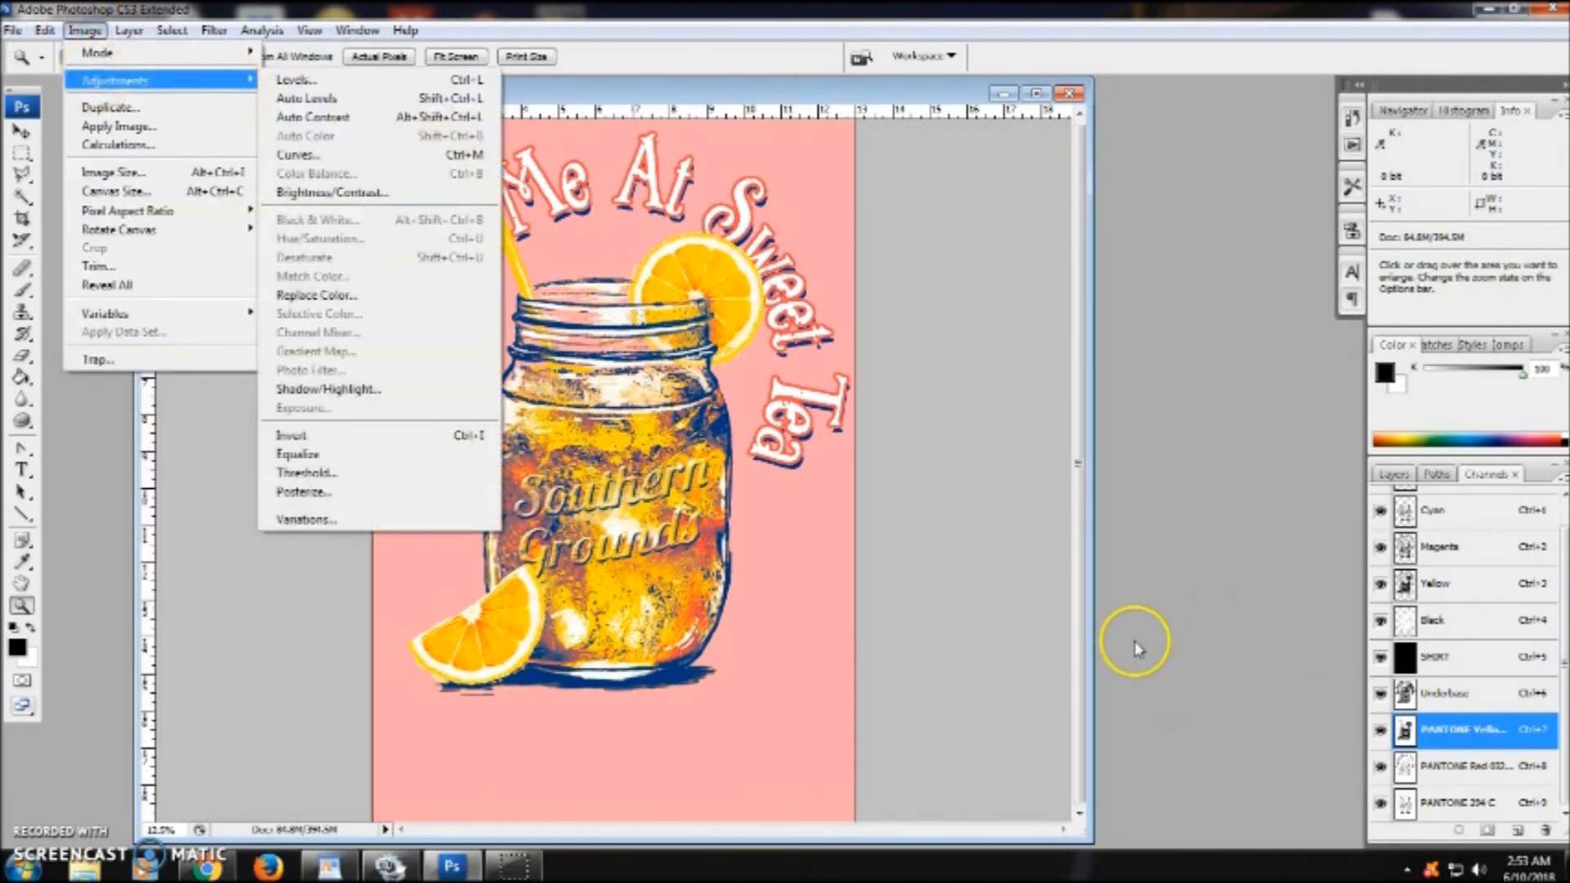
pyautogui.moveTo(170, 81)
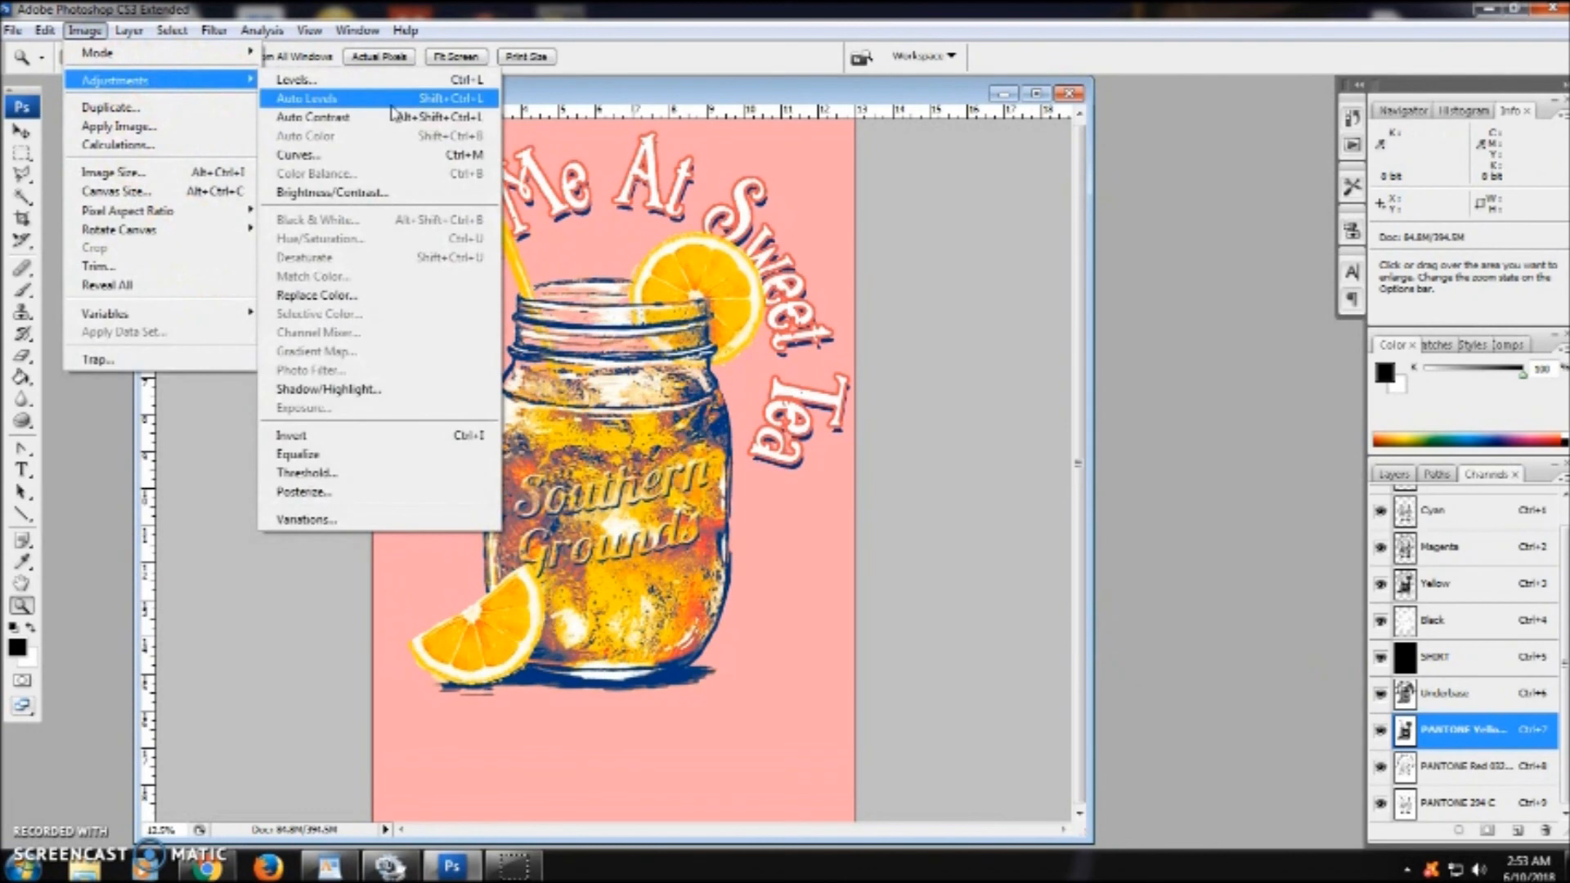
pyautogui.click(409, 192)
pyautogui.click(1153, 568)
pyautogui.moveTo(1155, 569); pyautogui.dragTo(1166, 571)
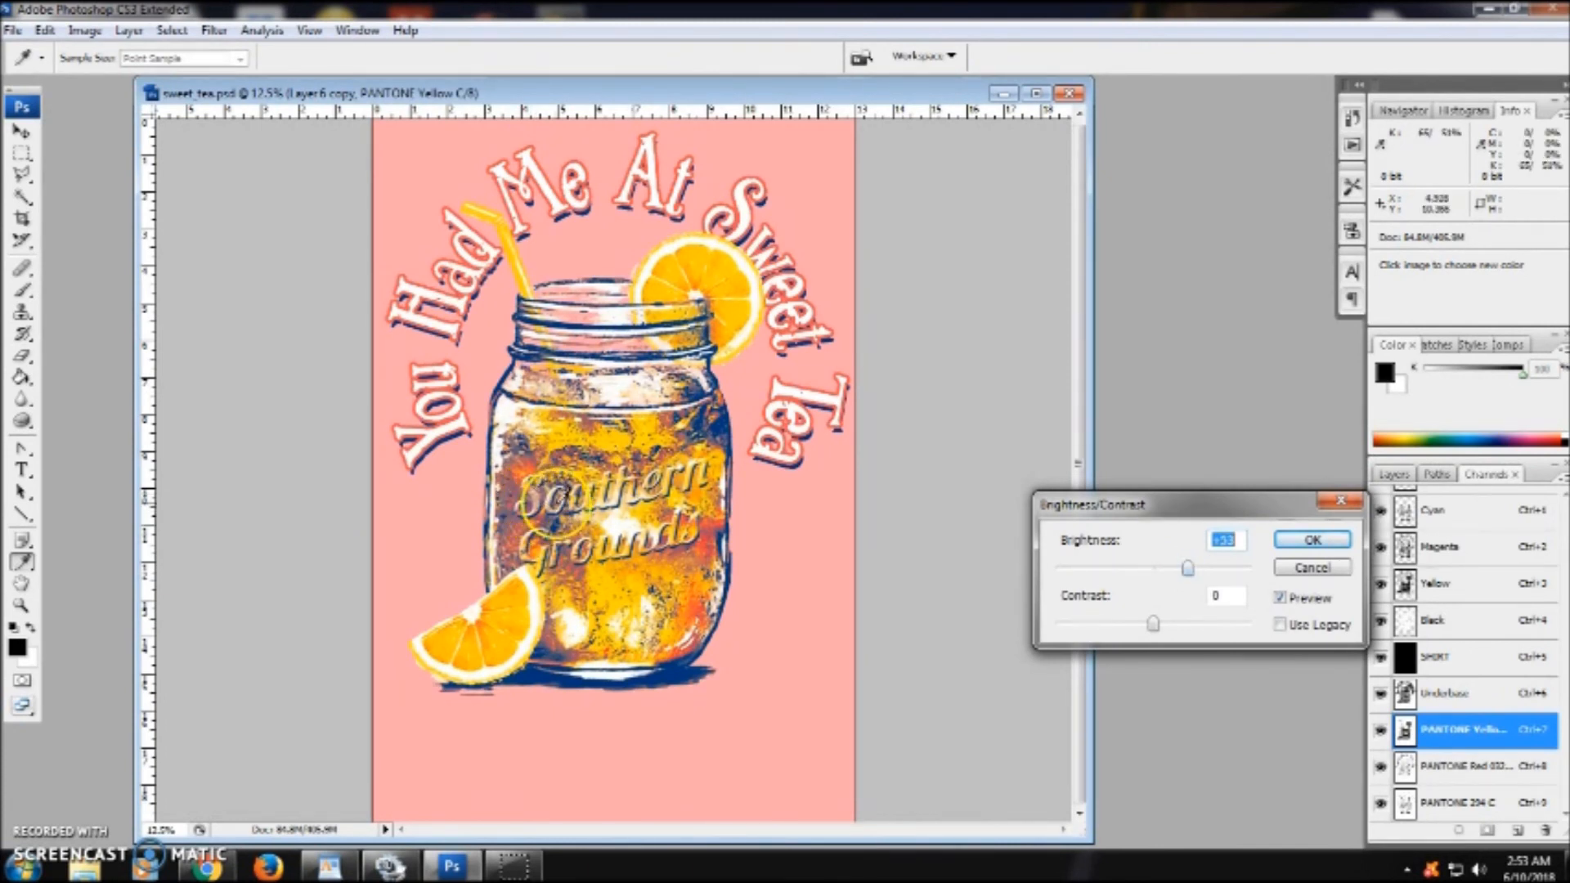
pyautogui.click(1188, 569)
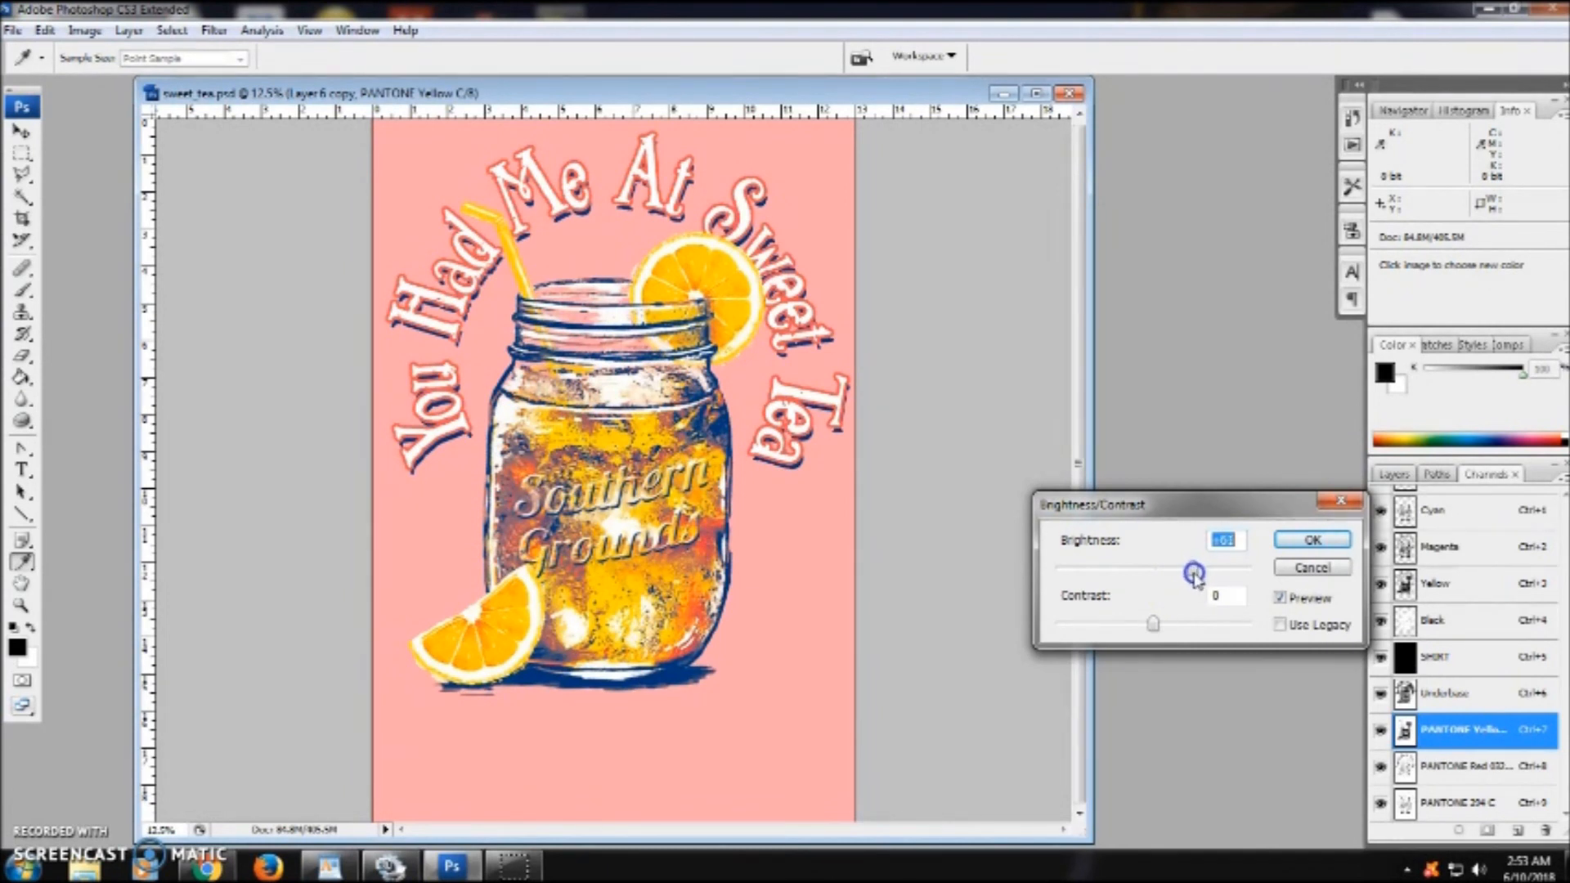
pyautogui.click(1311, 540)
# - Select the PANTONE 294 C channel and raise its brightness to +17 with Brightness/Contrast
pyautogui.press('z')
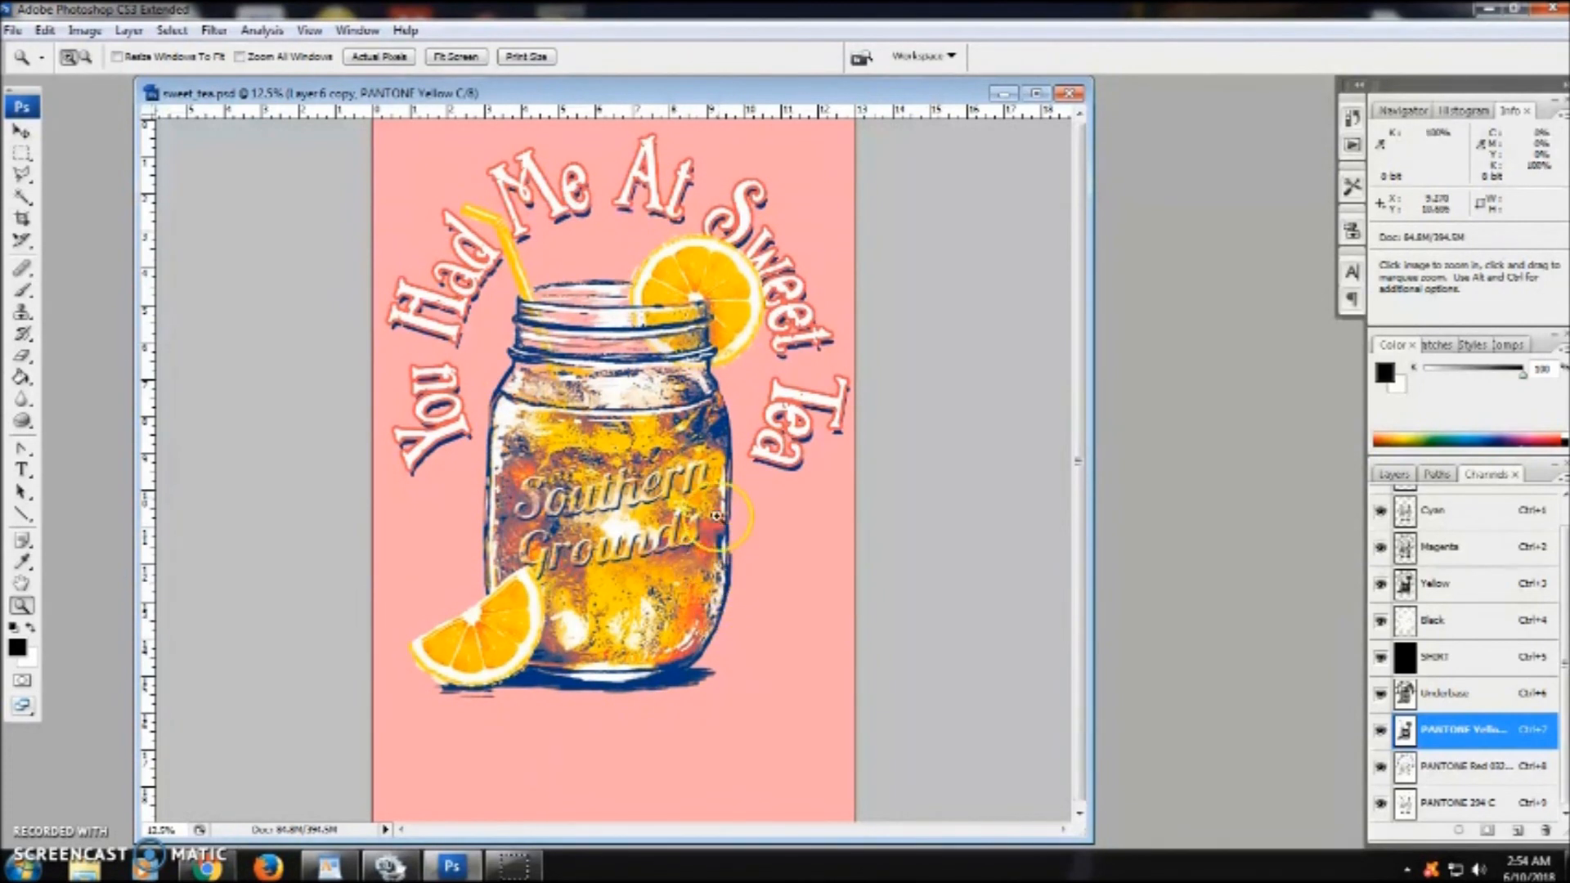
pyautogui.click(1522, 491)
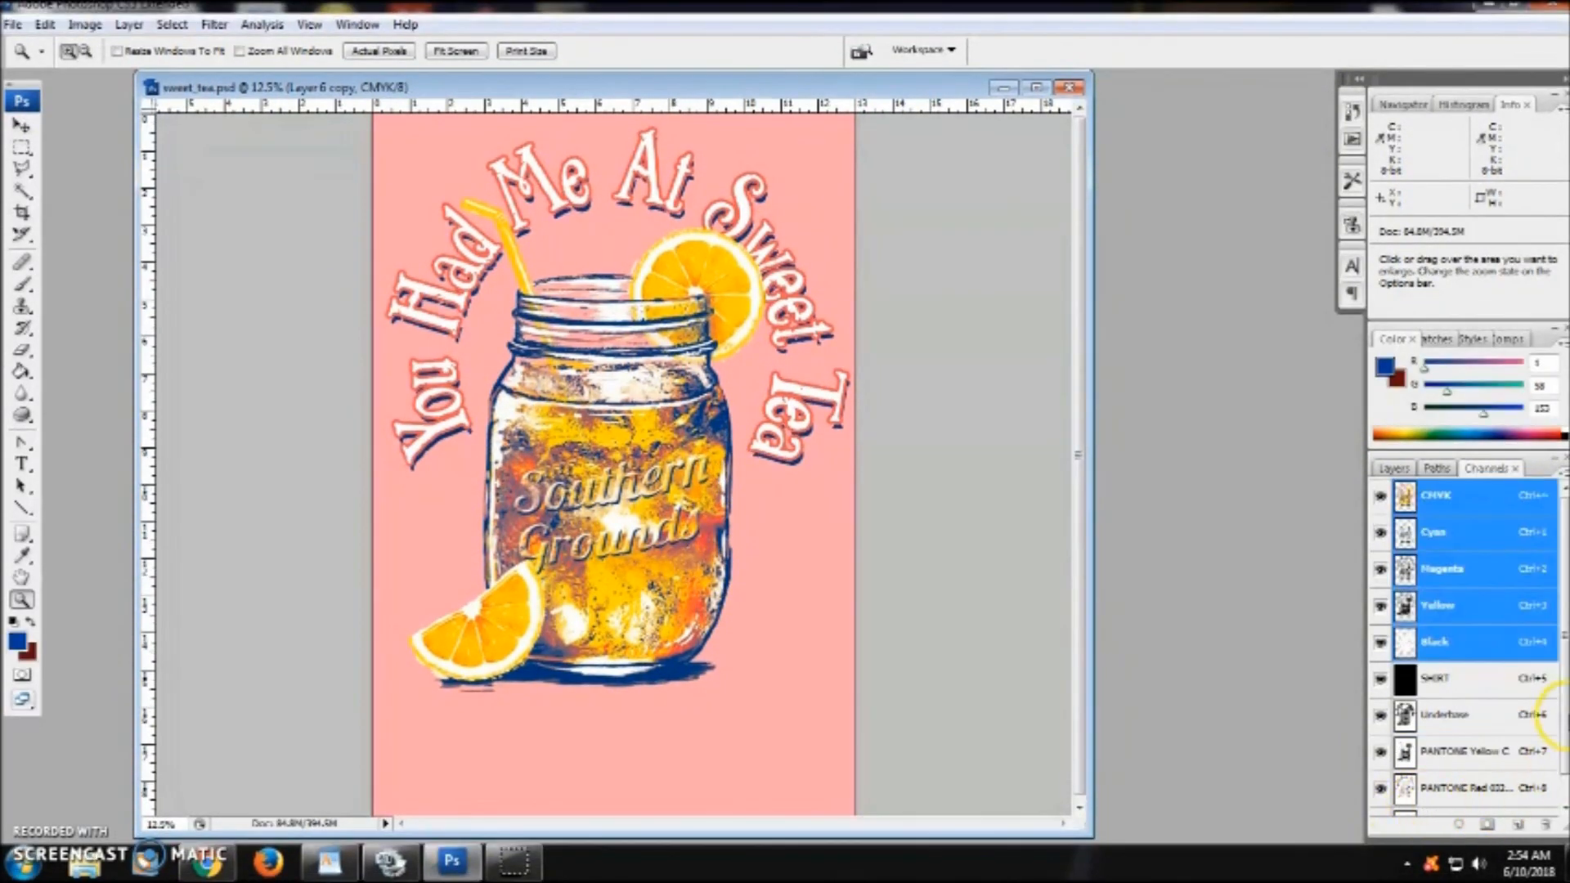
pyautogui.scroll(-1, 1564, 777)
pyautogui.click(1508, 793)
pyautogui.click(85, 25)
pyautogui.moveTo(163, 74)
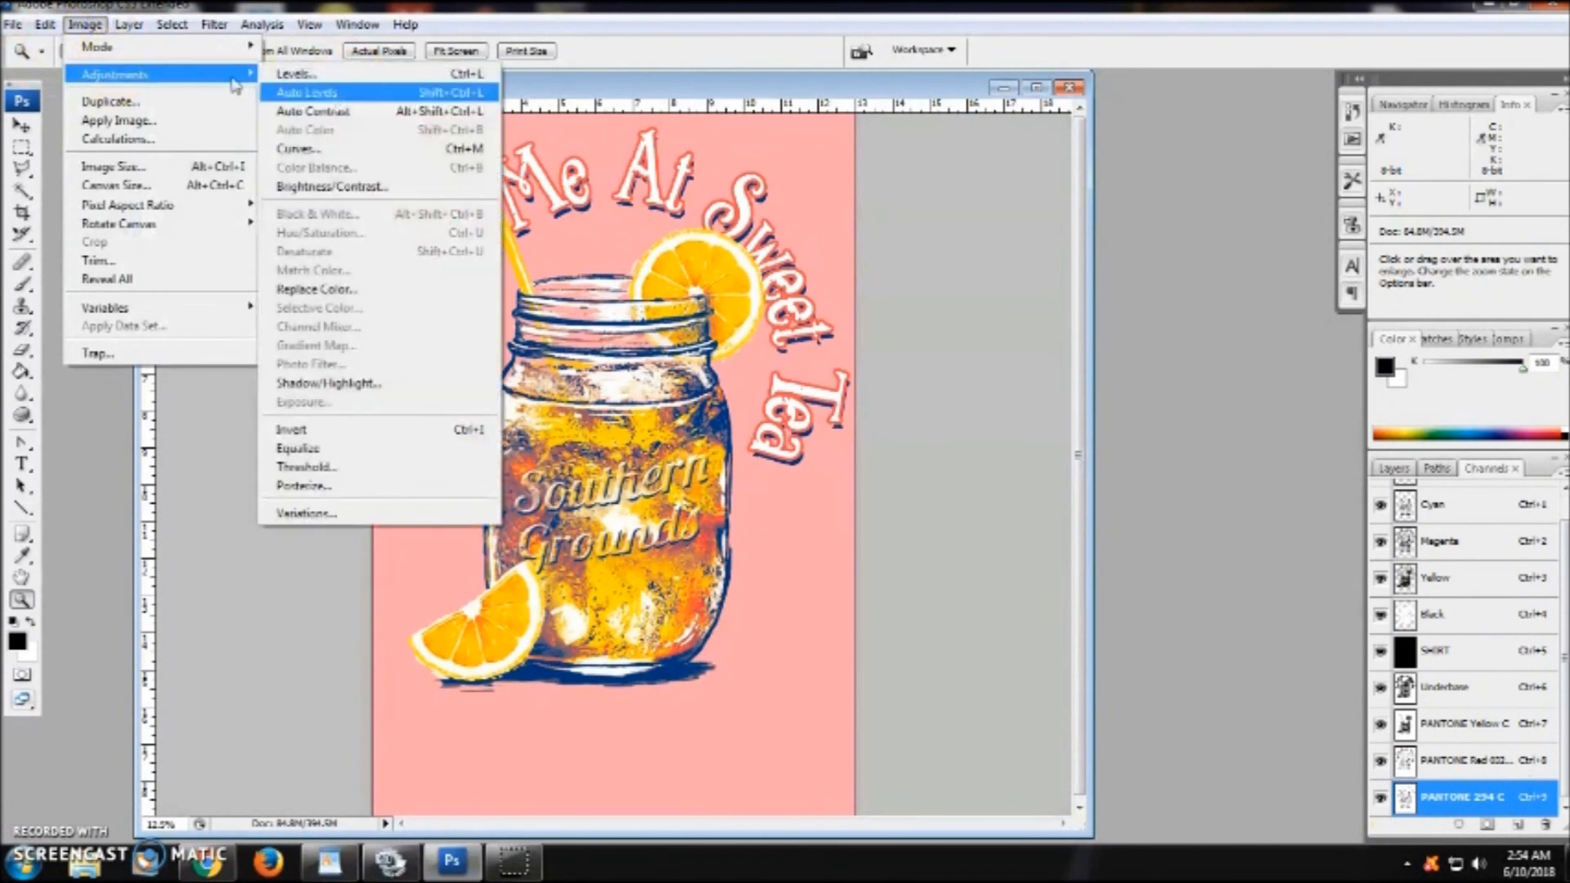
pyautogui.click(344, 188)
pyautogui.moveTo(1156, 560); pyautogui.dragTo(1171, 564)
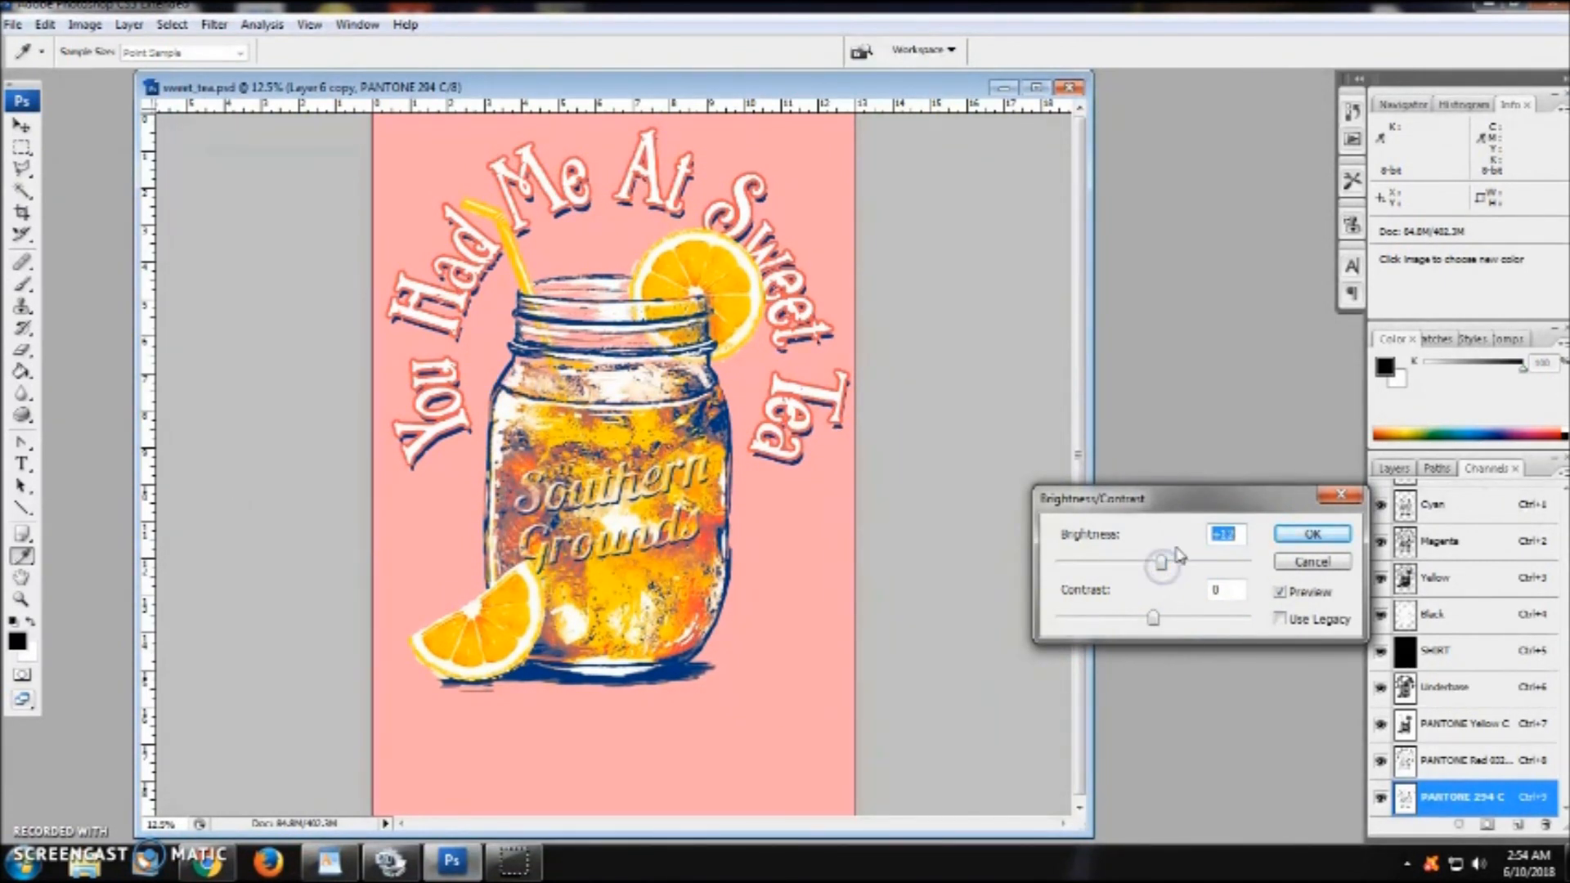
pyautogui.click(1312, 534)
pyautogui.press('z')
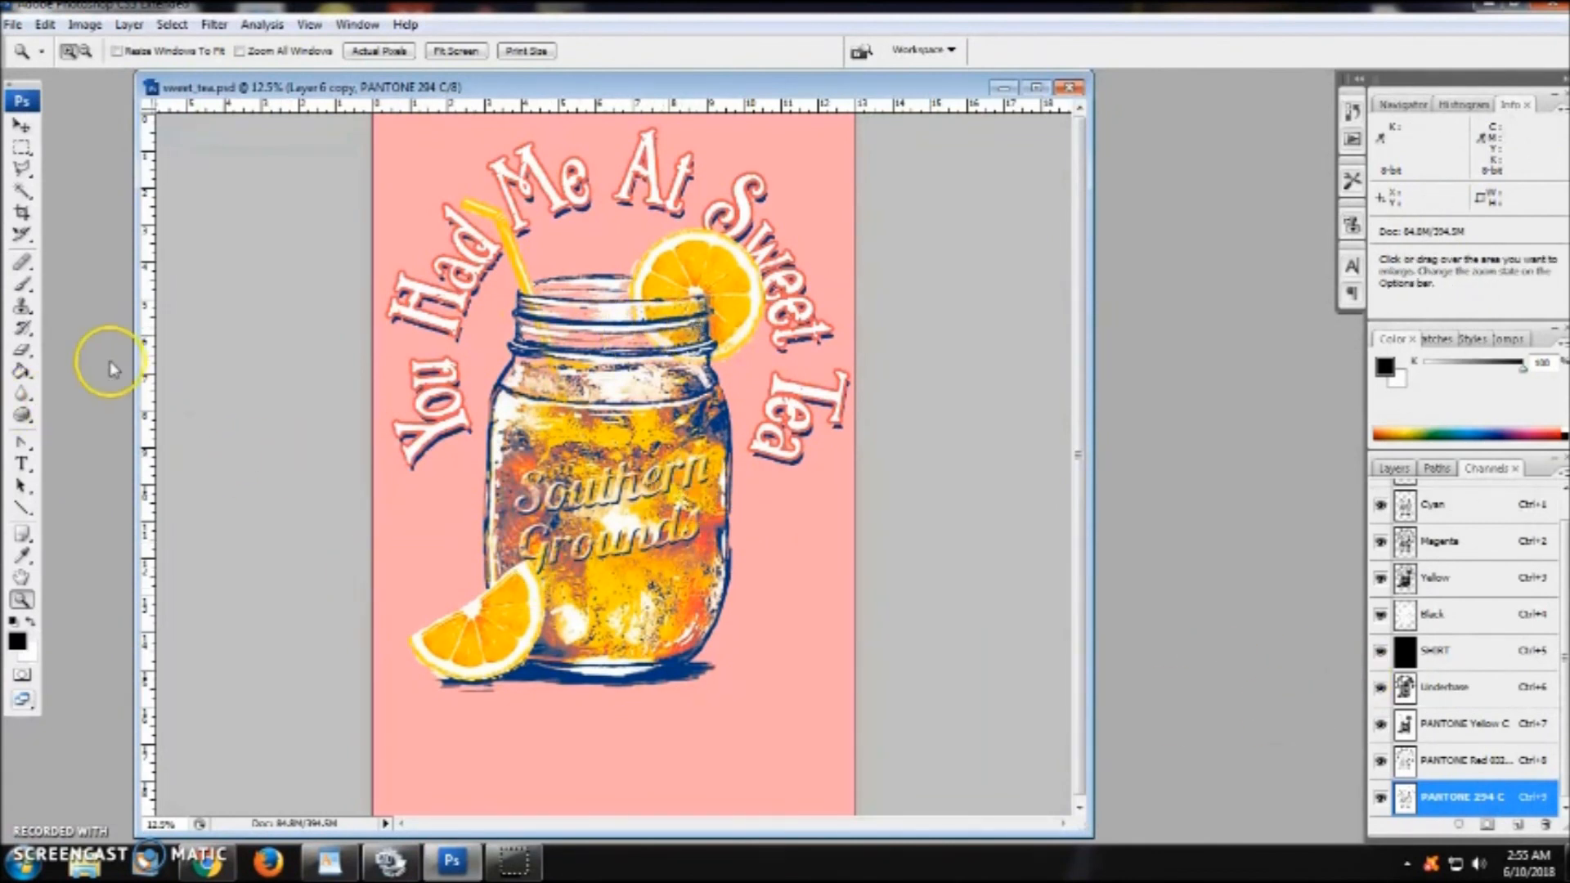
# - Set the eraser to 15% opacity and erase over the upper inside of the jar in the PANTONE 294 C channel
pyautogui.click(22, 350)
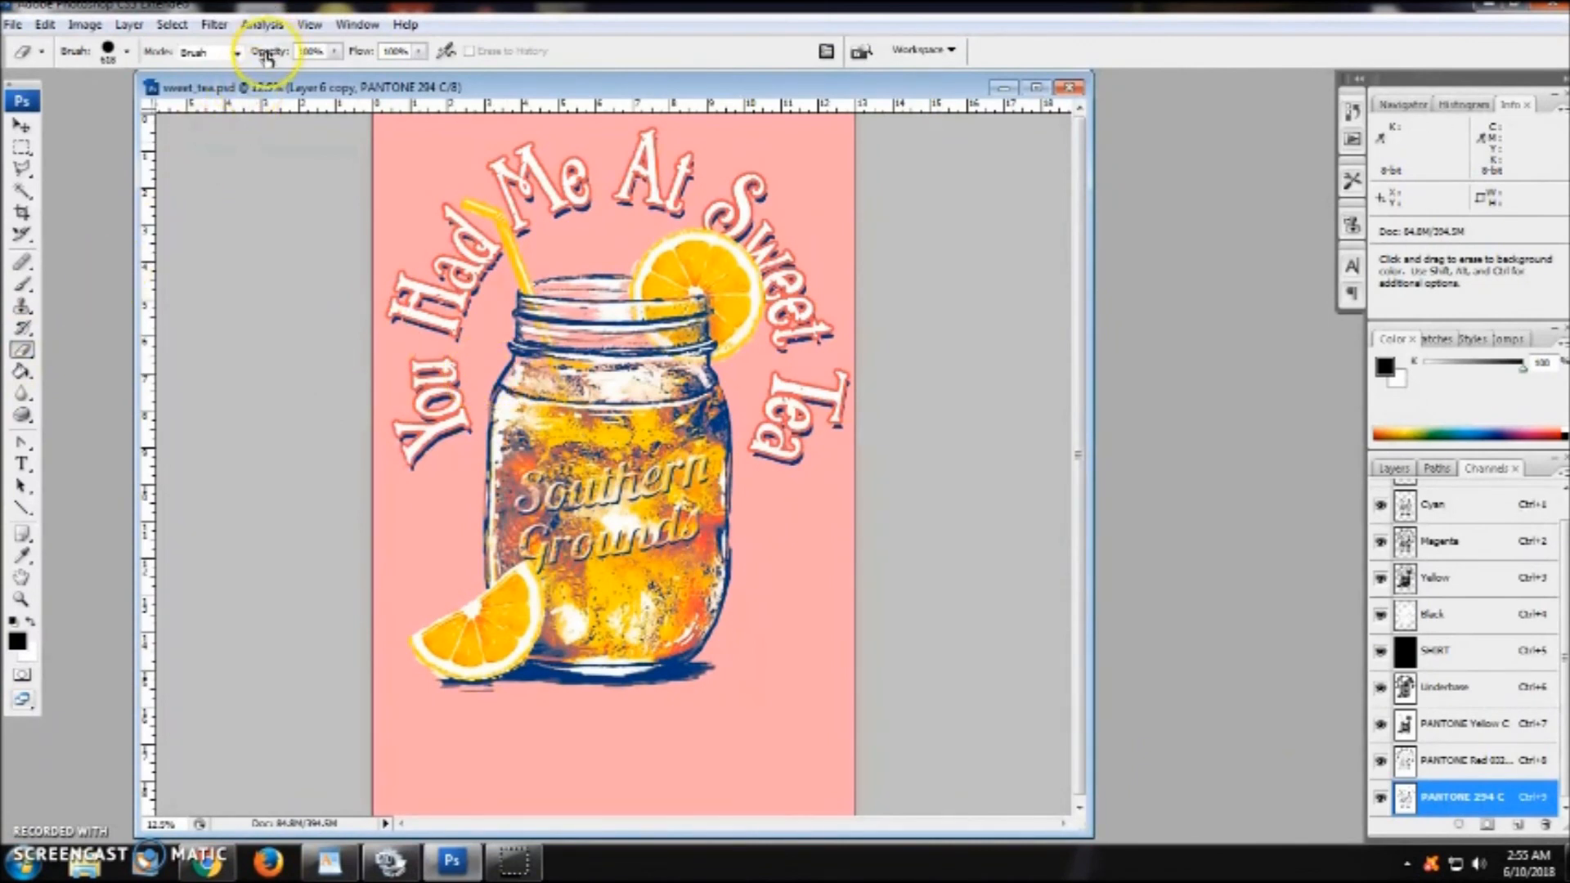
pyautogui.click(334, 52)
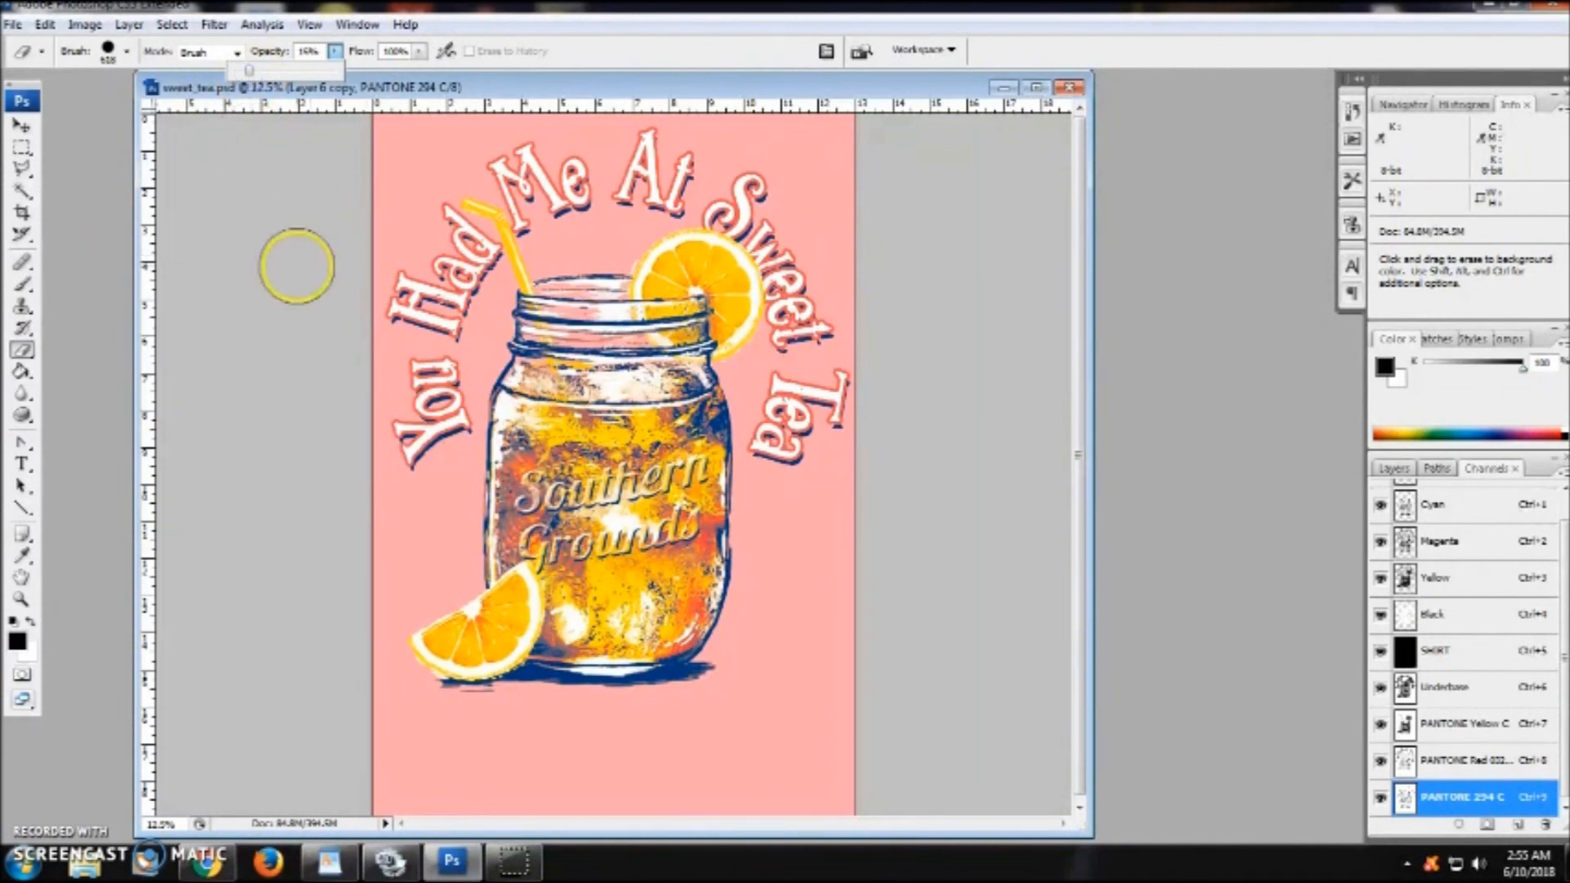
pyautogui.click(327, 309)
pyautogui.moveTo(614, 303)
pyautogui.mouseDown()
pyautogui.moveTo(724, 302)
pyautogui.moveTo(524, 320)
pyautogui.moveTo(575, 357)
pyautogui.moveTo(678, 357)
pyautogui.moveTo(724, 393)
pyautogui.moveTo(729, 618)
pyautogui.moveTo(664, 667)
pyautogui.moveTo(556, 679)
pyautogui.moveTo(421, 662)
pyautogui.moveTo(482, 622)
pyautogui.moveTo(491, 351)
pyautogui.moveTo(611, 478)
pyautogui.moveTo(556, 544)
pyautogui.moveTo(646, 423)
pyautogui.mouseUp()
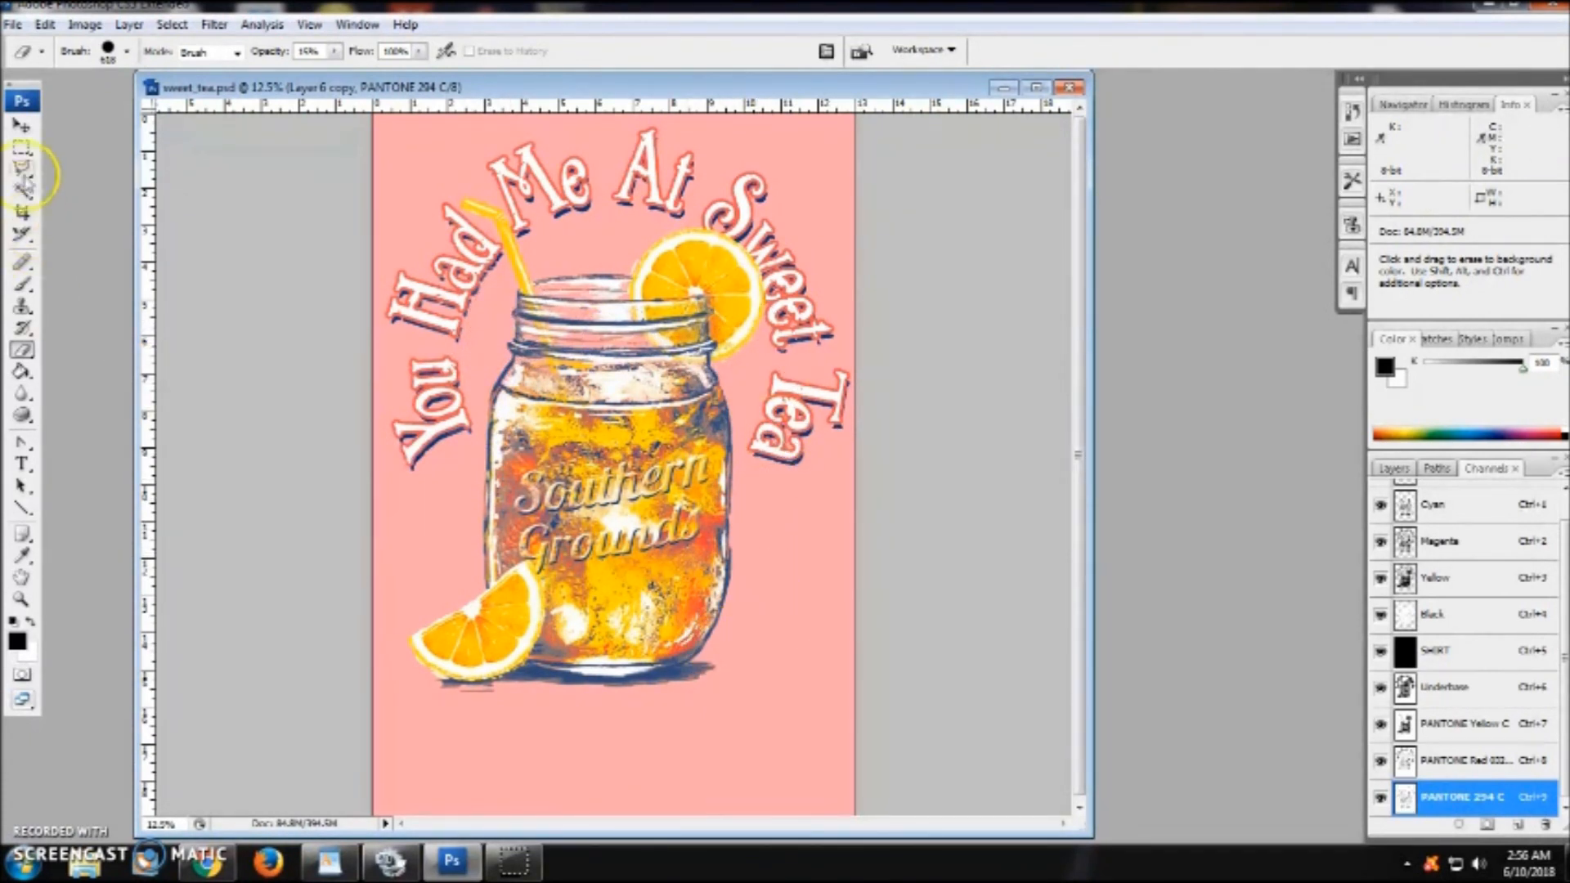
pyautogui.click(22, 148)
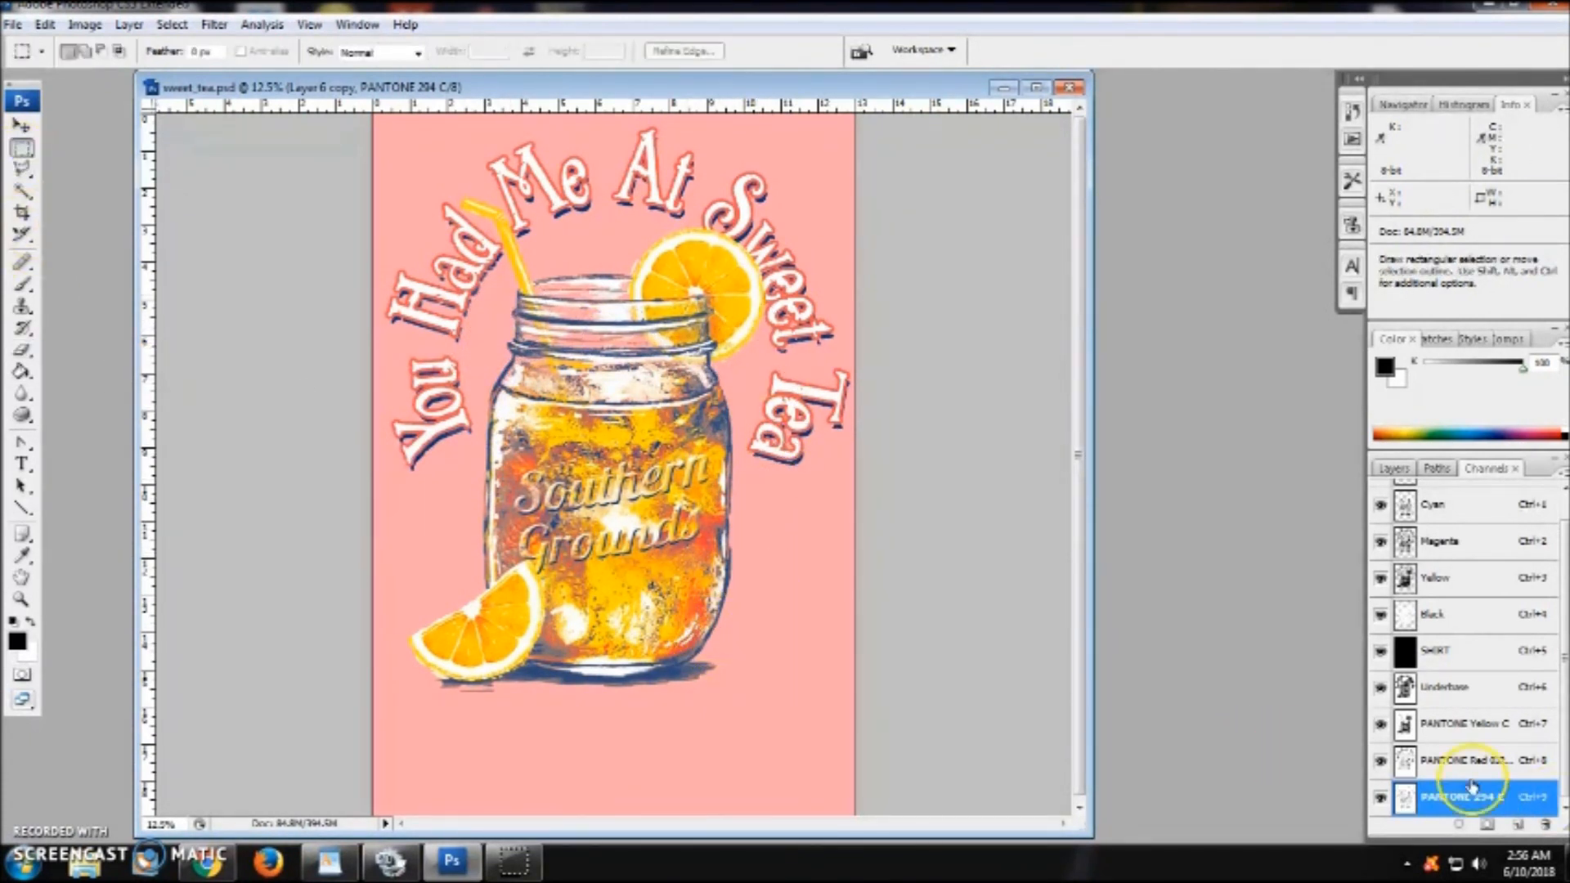
pyautogui.click(81, 23)
pyautogui.moveTo(115, 74)
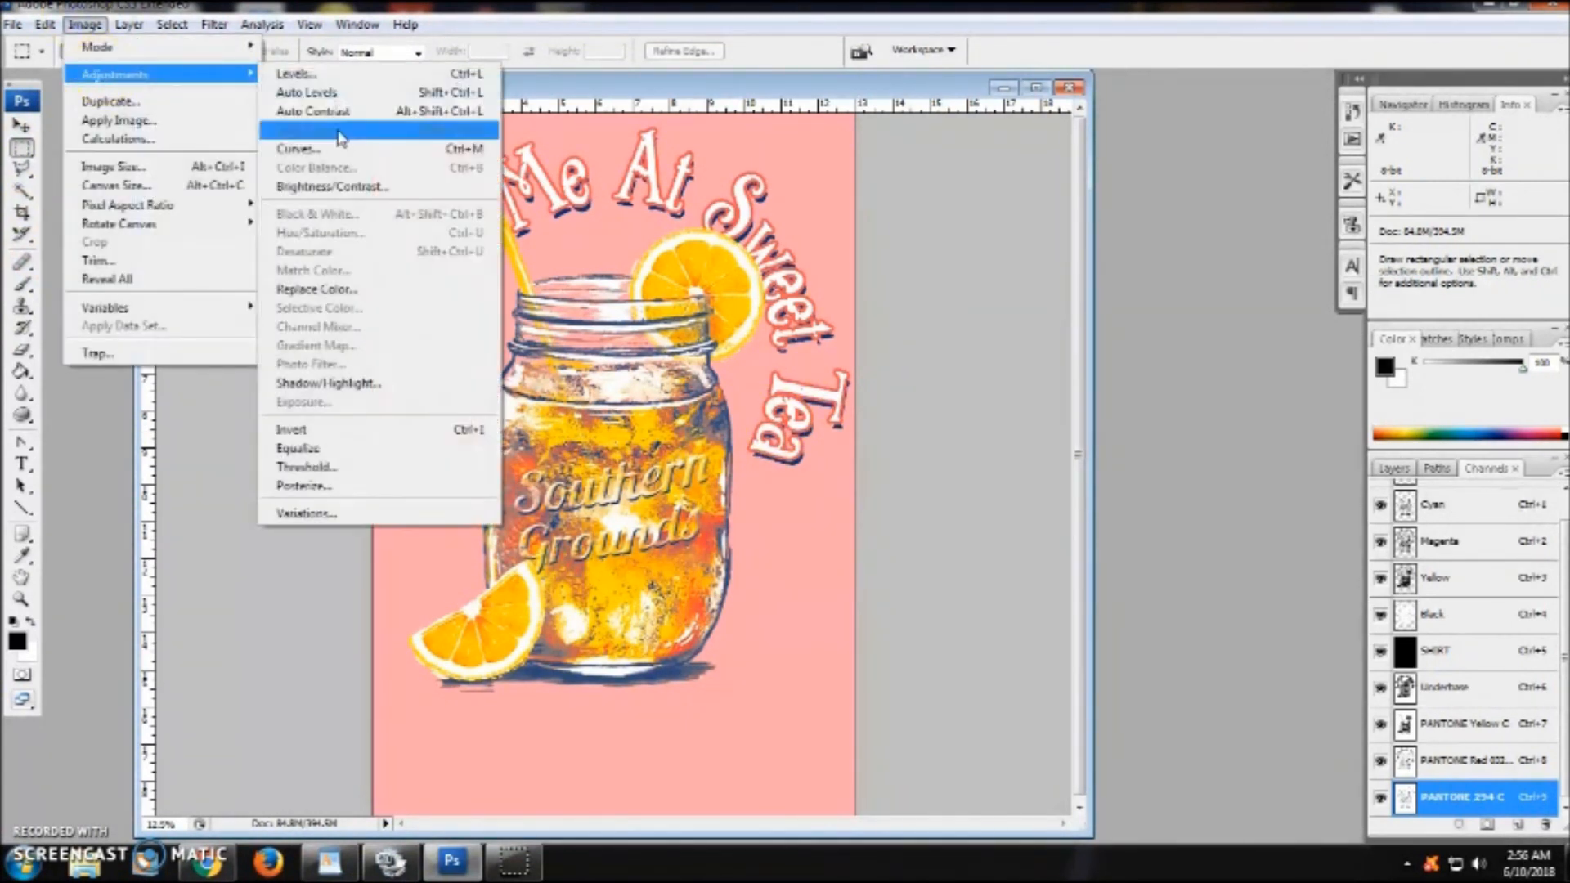
pyautogui.click(440, 192)
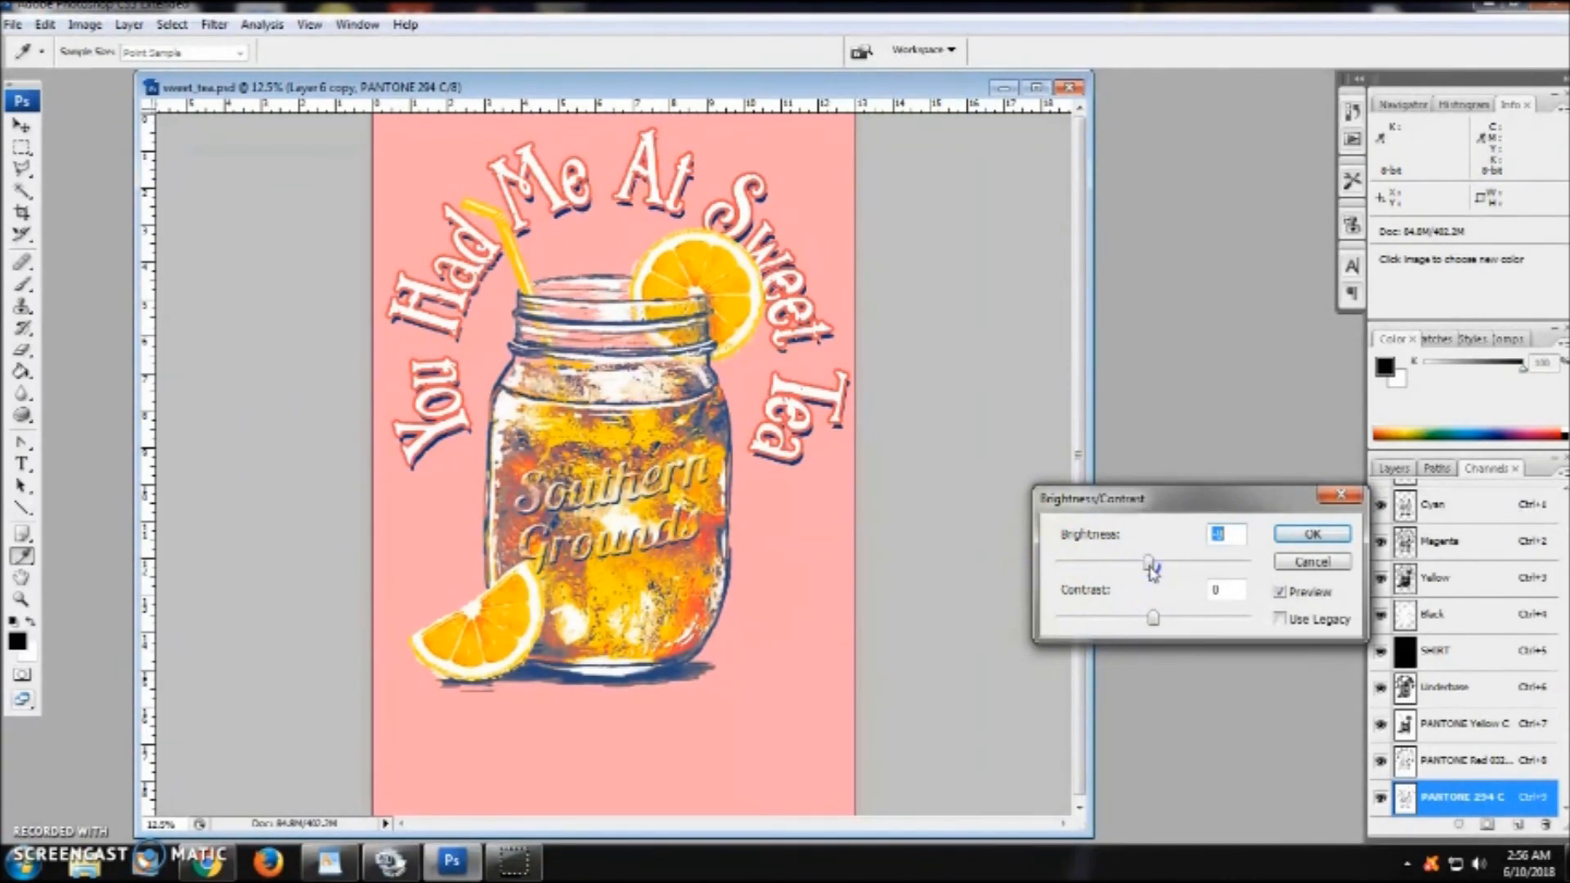
pyautogui.click(1308, 533)
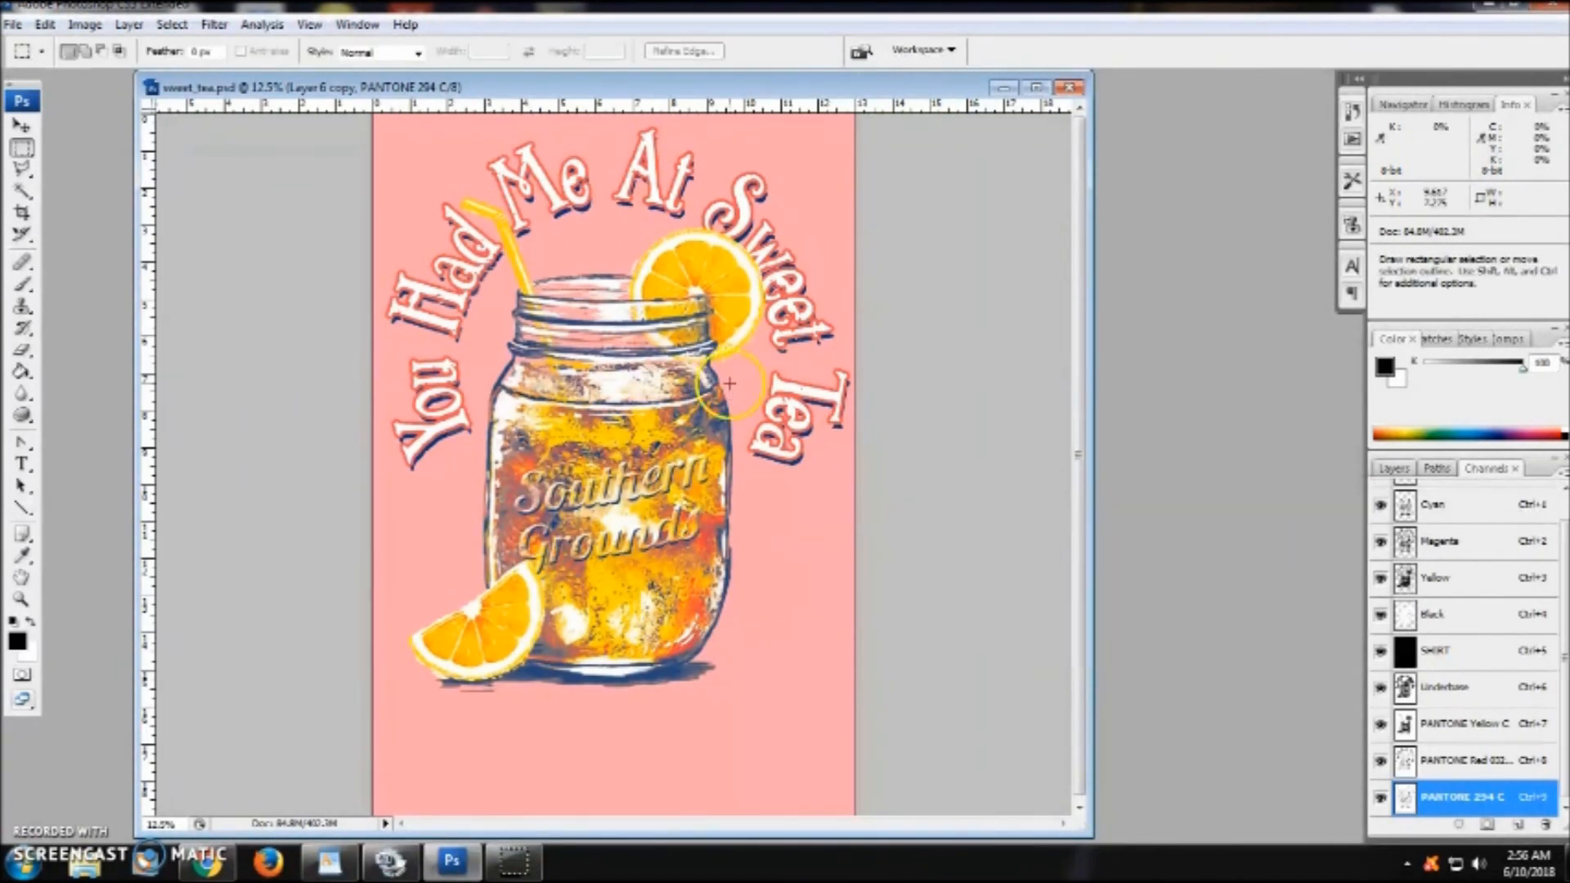